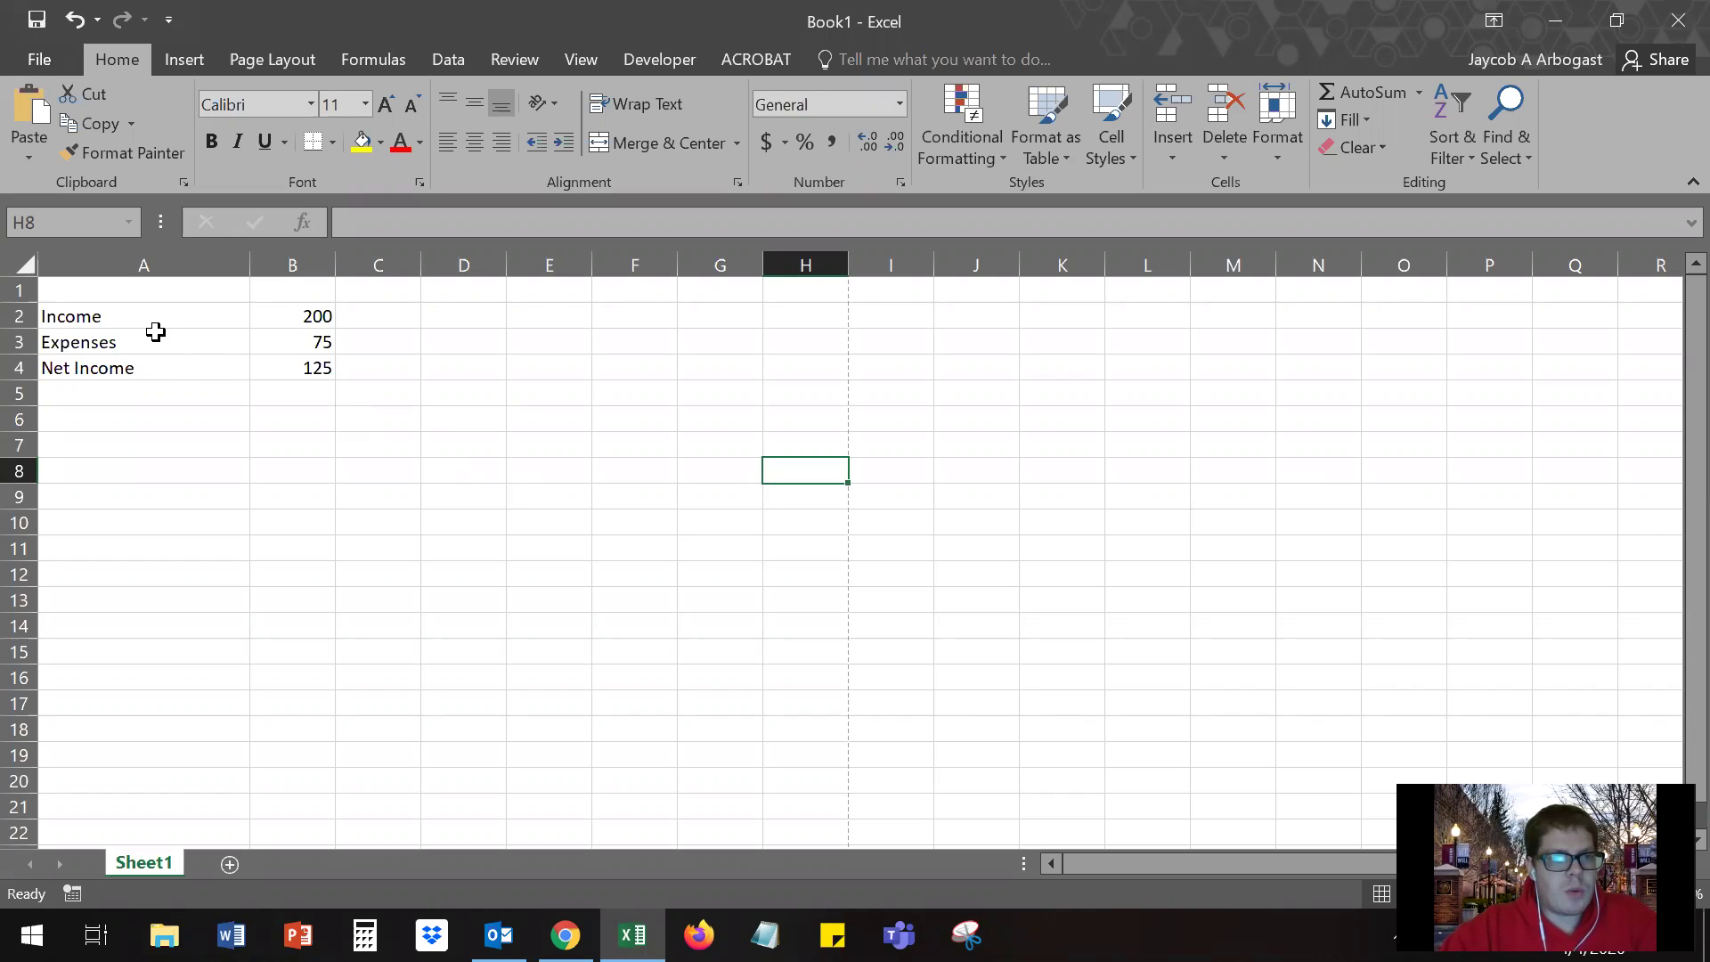
- Examine the Net Income formula in cell B4 and the cells it references
{"action": "left_click_drag", "start_coordinate": [253, 318], "coordinate": [267, 347]}
{"action": "left_click", "coordinate": [278, 364]}
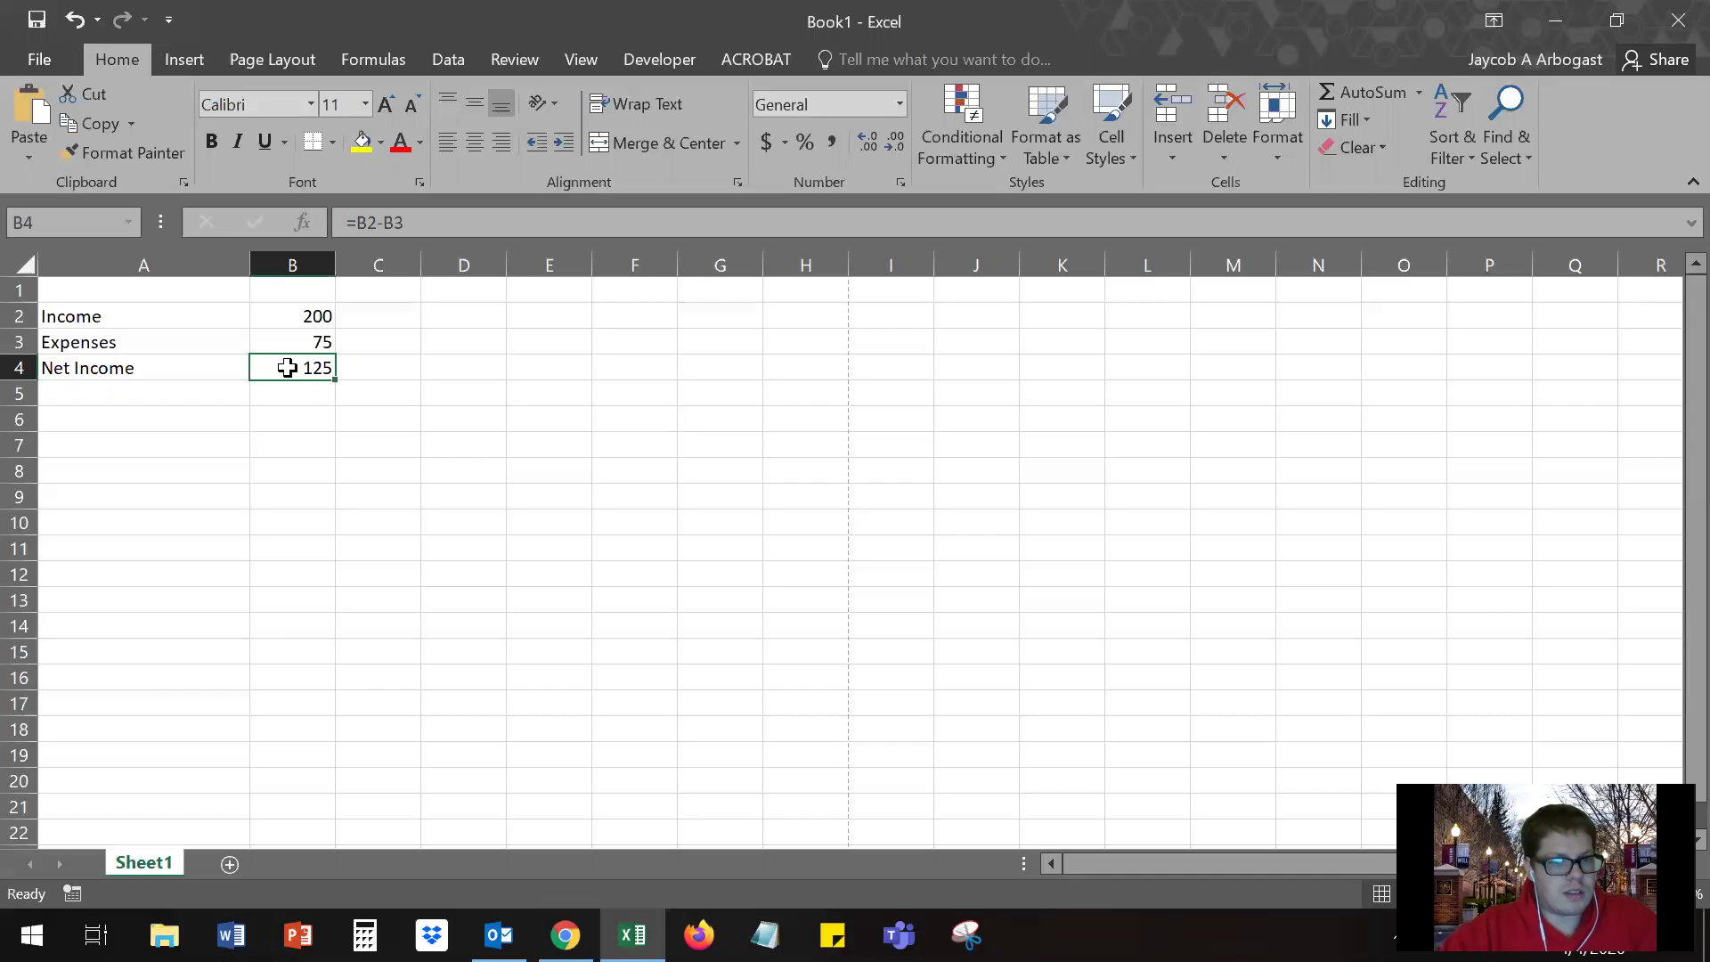
{"action": "left_click", "coordinate": [445, 223]}
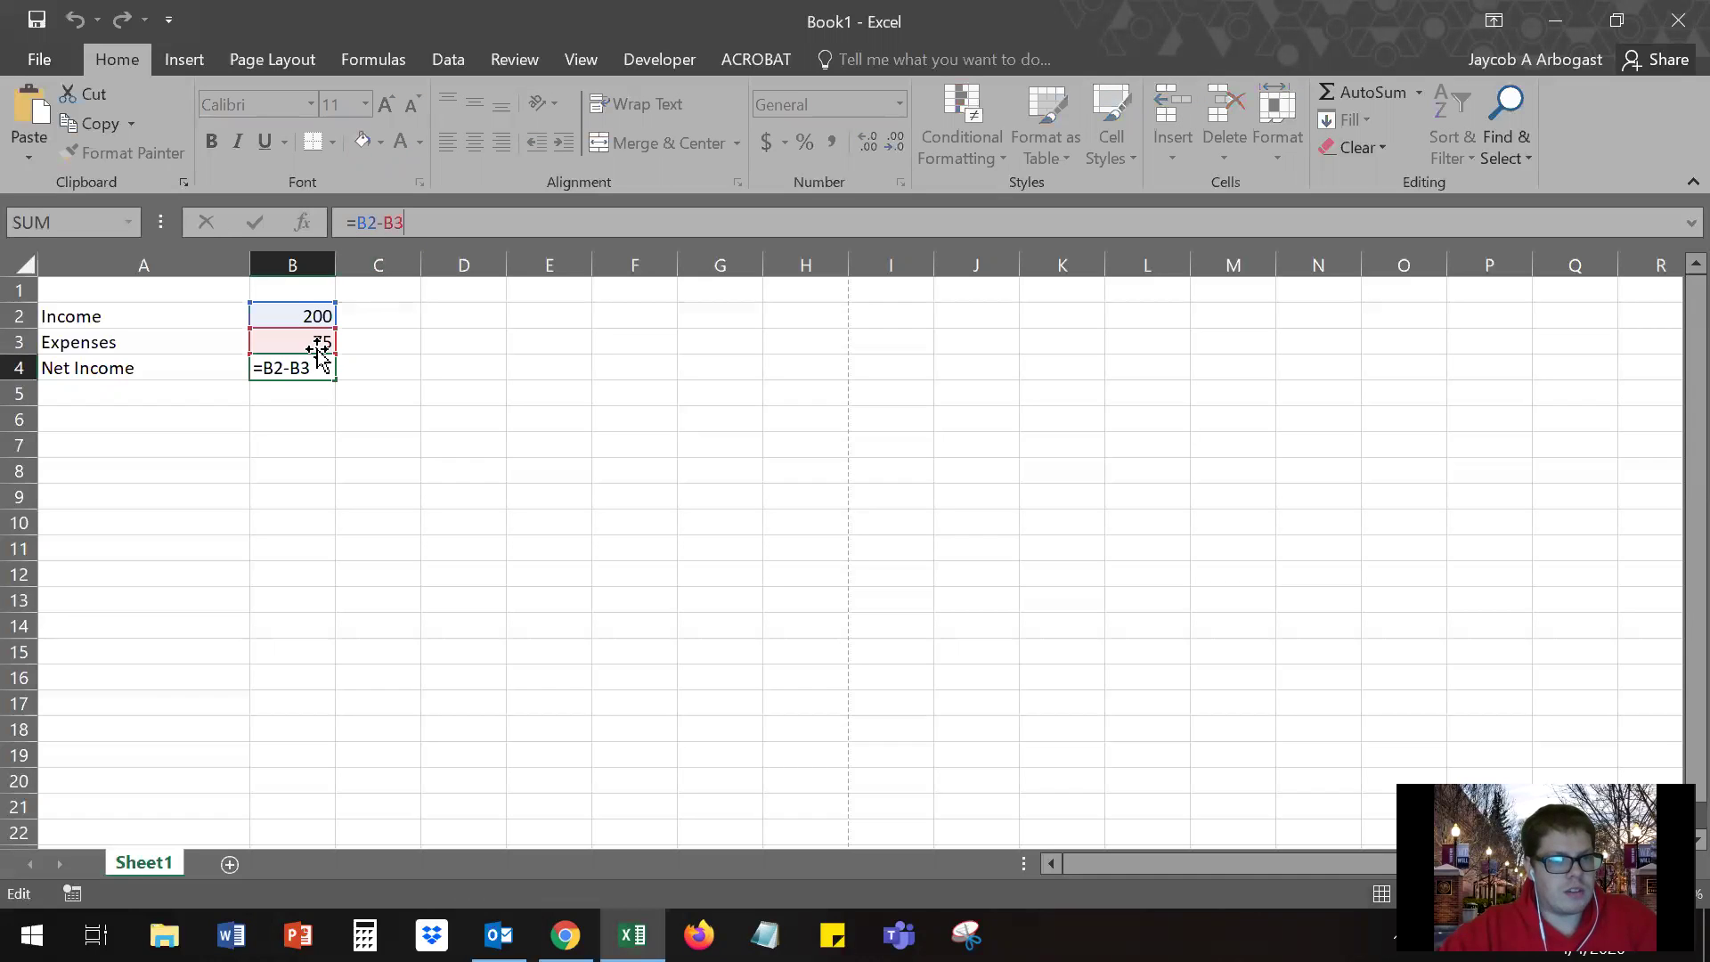
{"action": "left_click", "coordinate": [402, 396]}
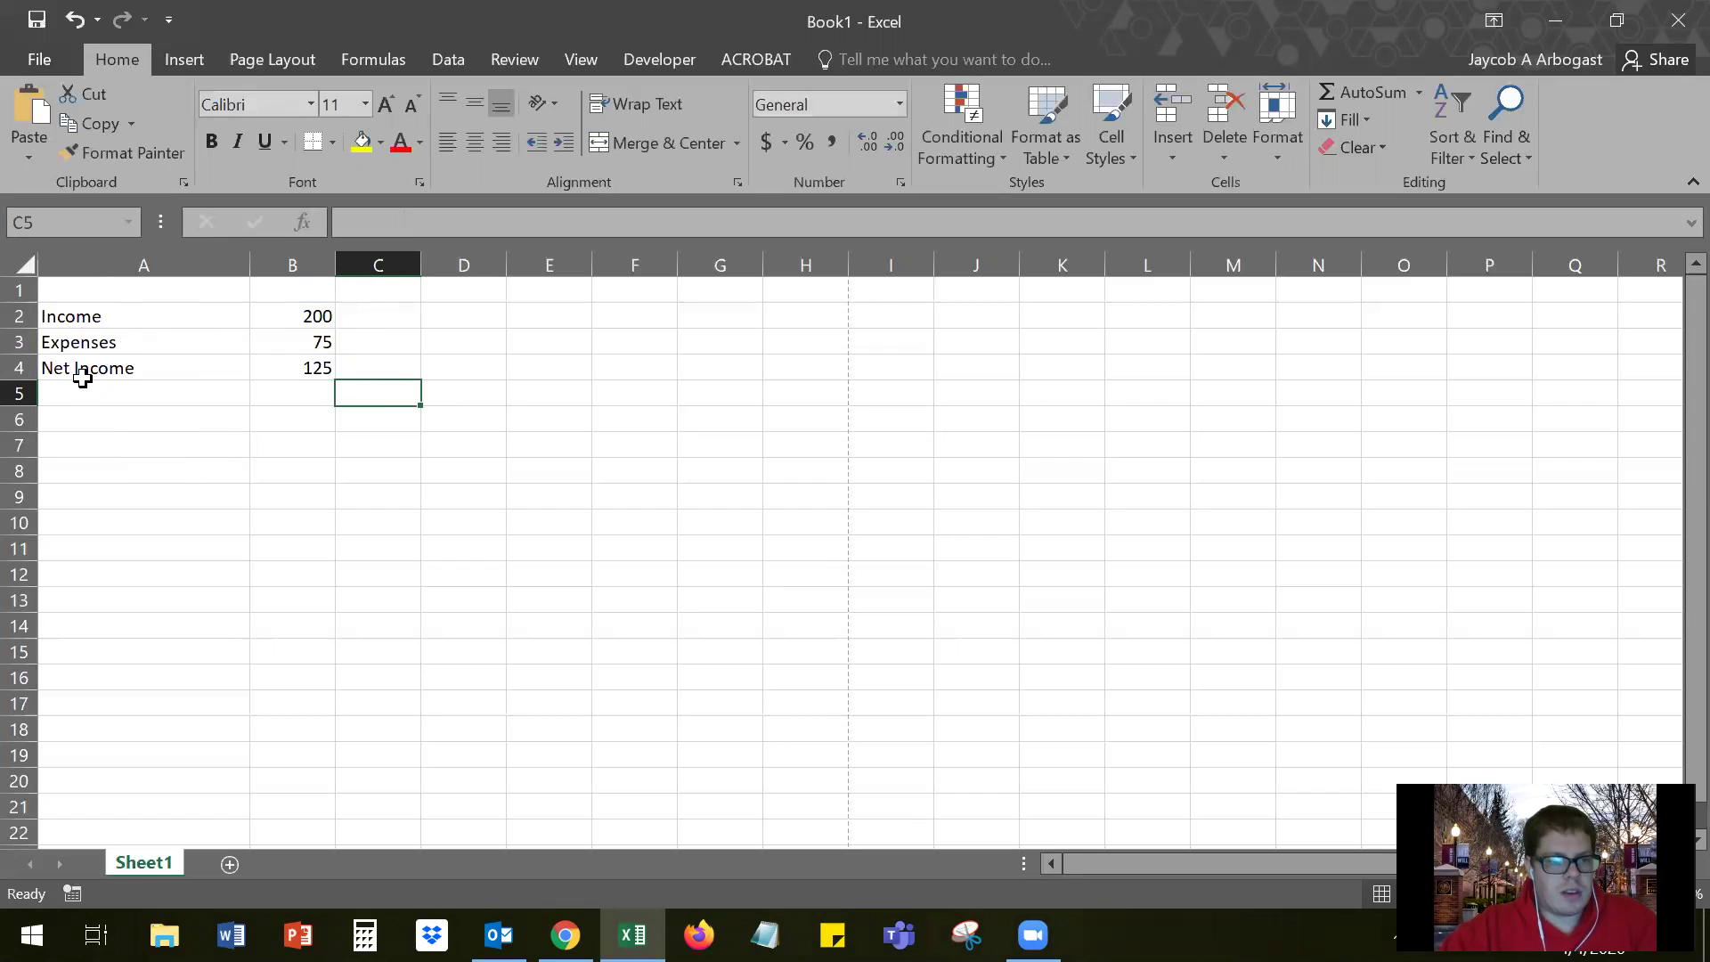
- Insert one blank row directly above the Expenses row
{"action": "left_click", "coordinate": [19, 340]}
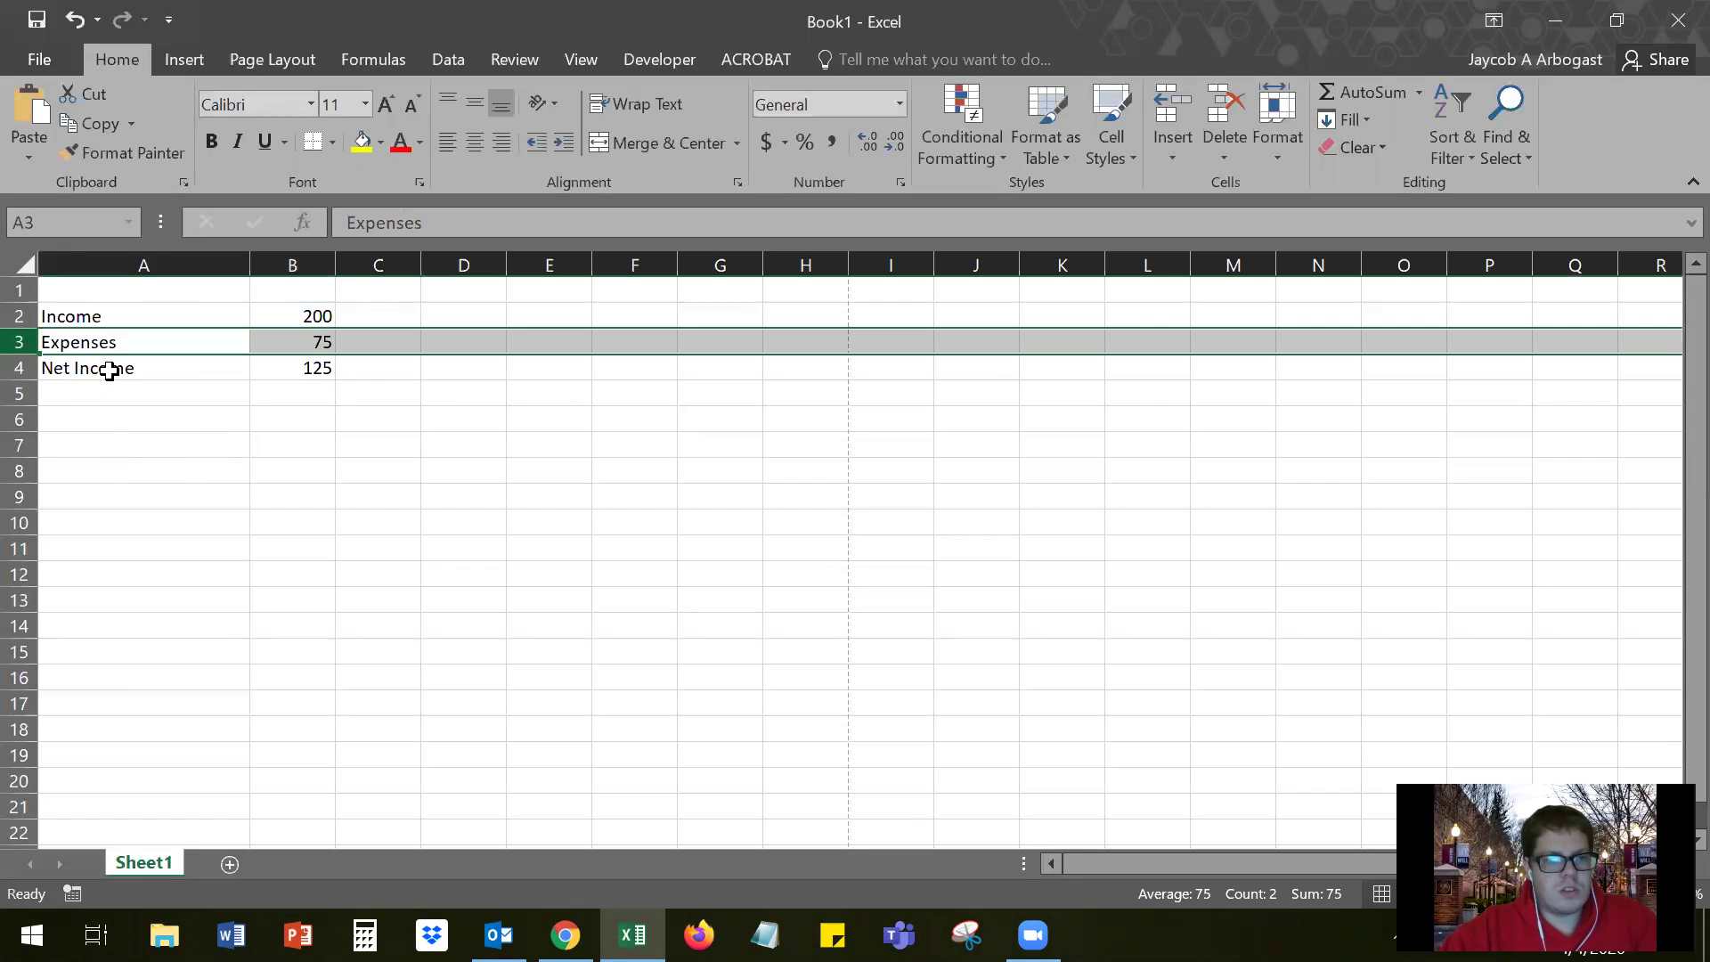
{"action": "left_click", "coordinate": [225, 441]}
{"action": "left_click", "coordinate": [20, 340]}
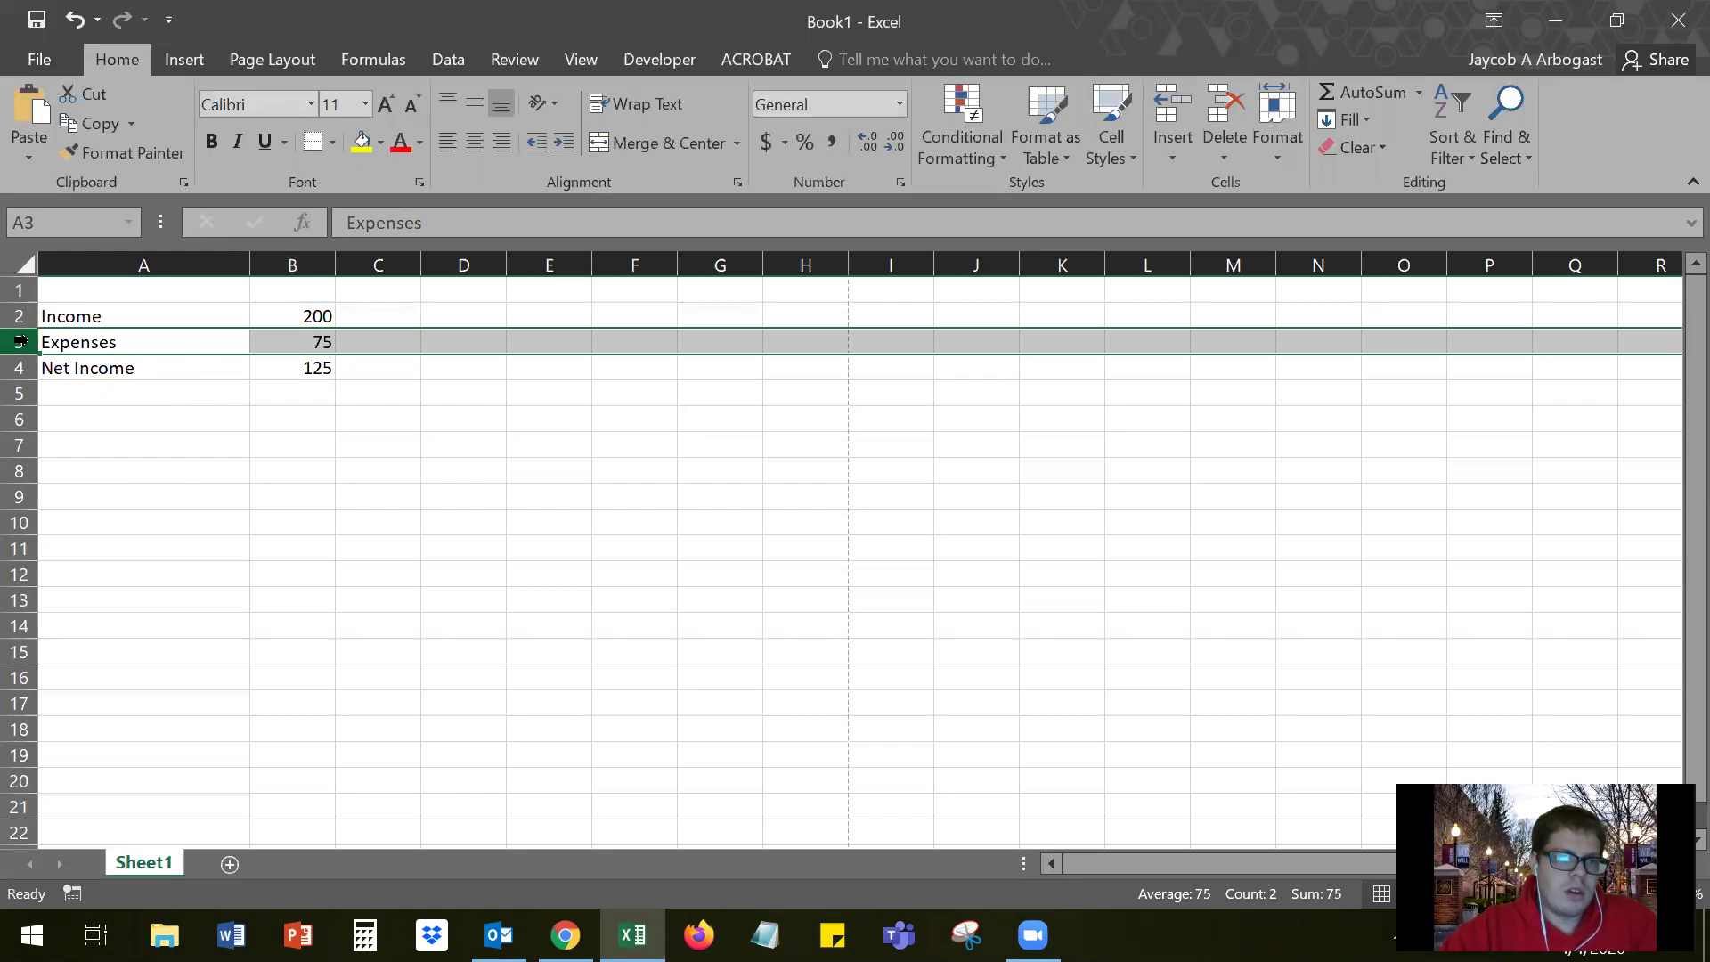
{"action": "left_click", "coordinate": [101, 340]}
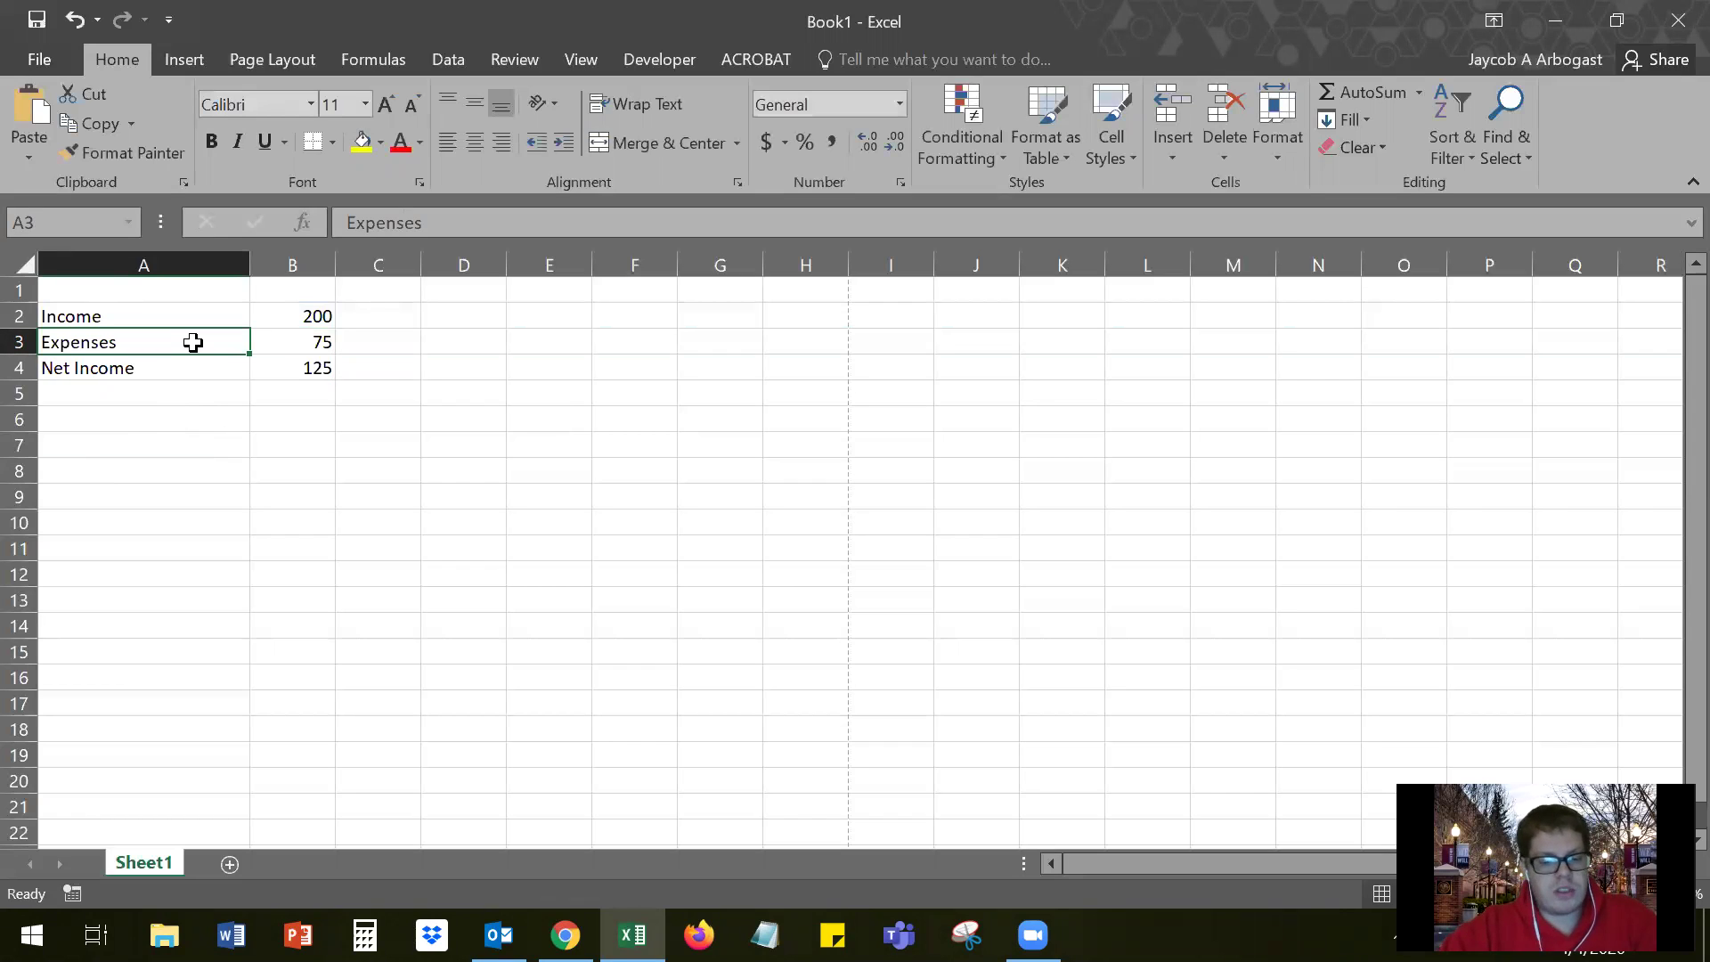
{"action": "key", "text": "shift+space"}
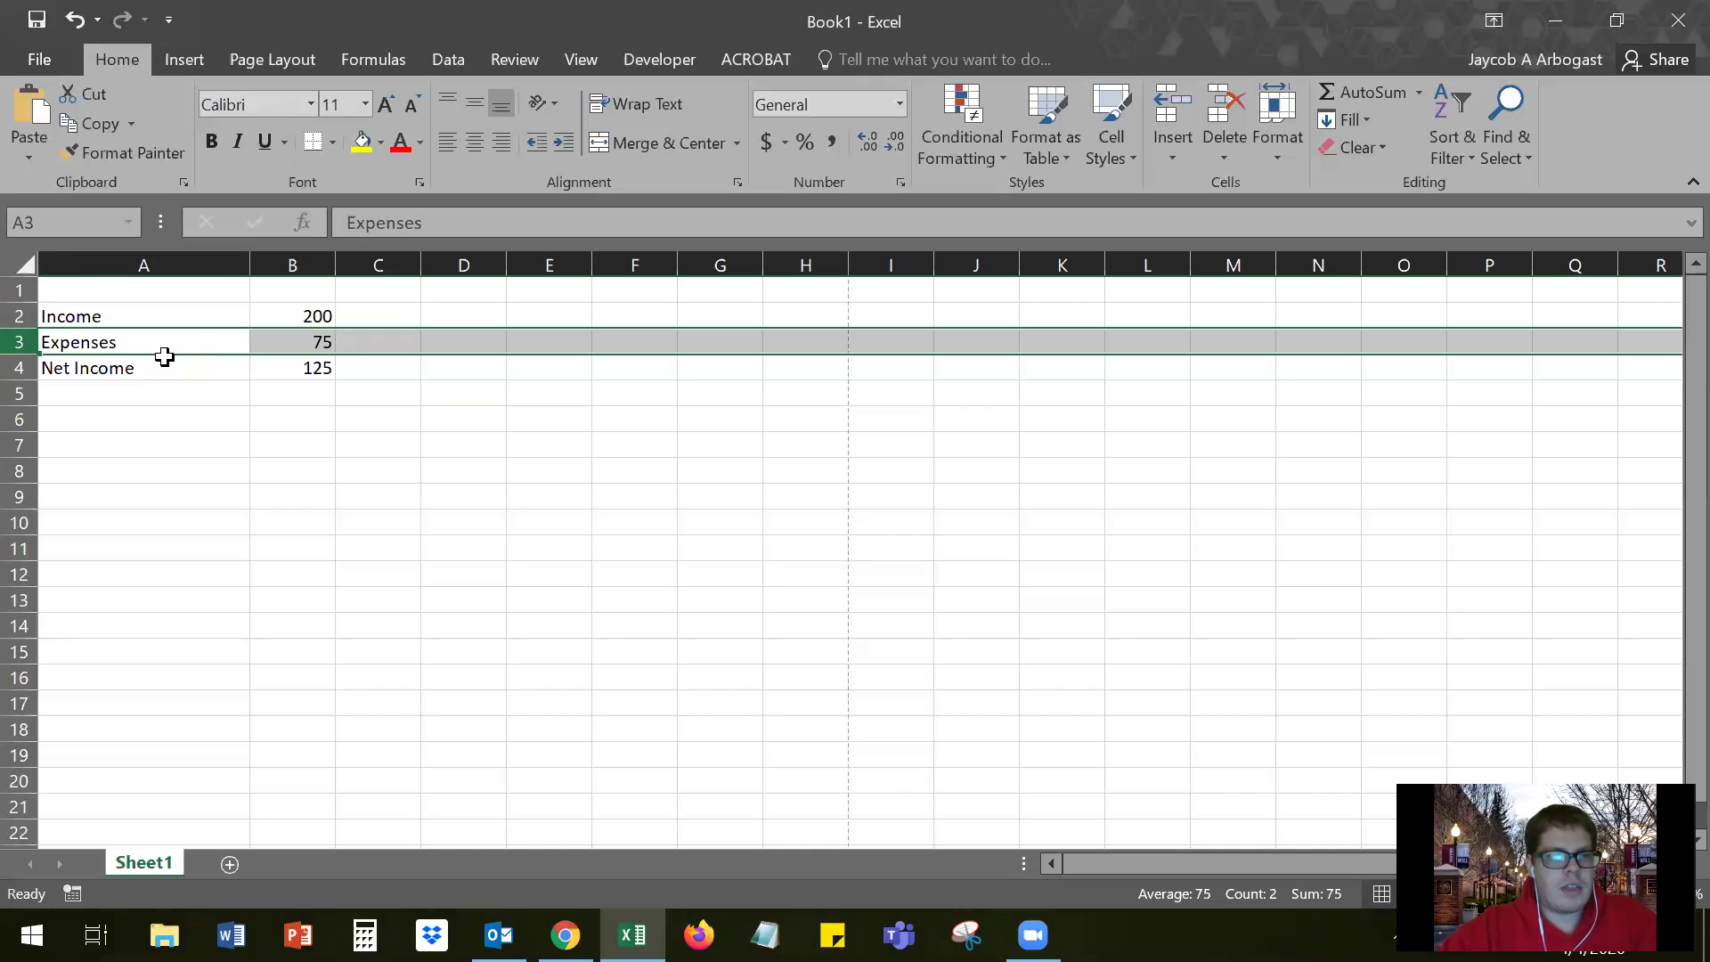
{"action": "right_click", "coordinate": [27, 345]}
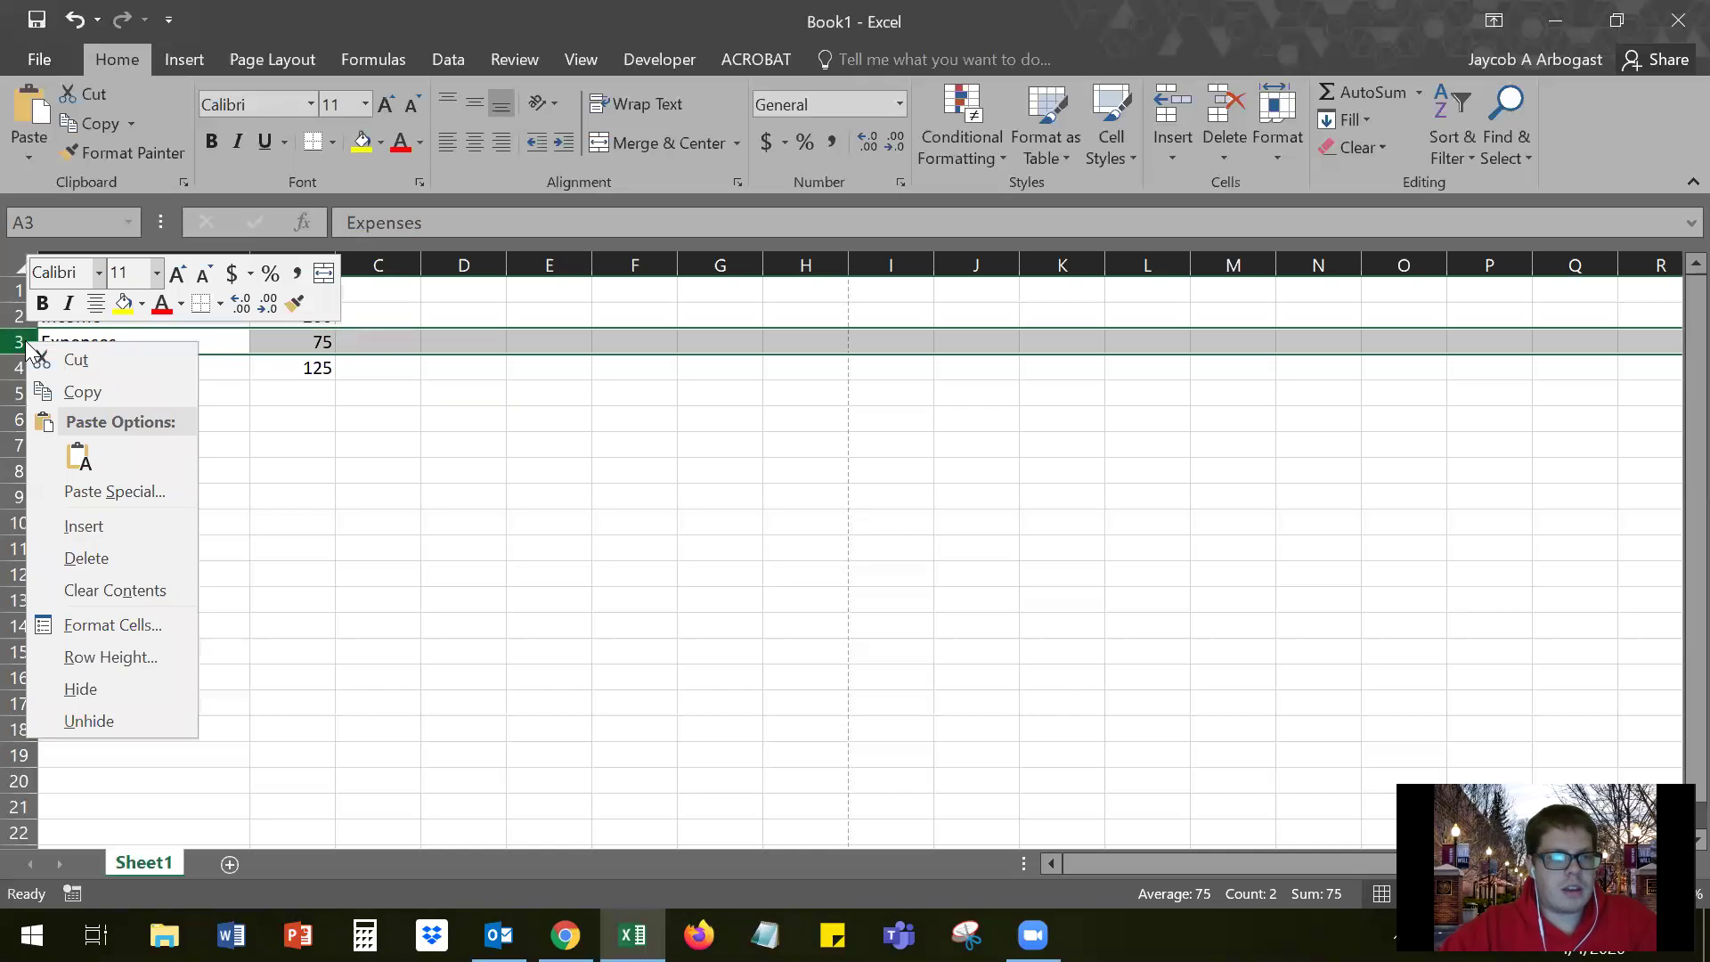
{"action": "left_click", "coordinate": [112, 529]}
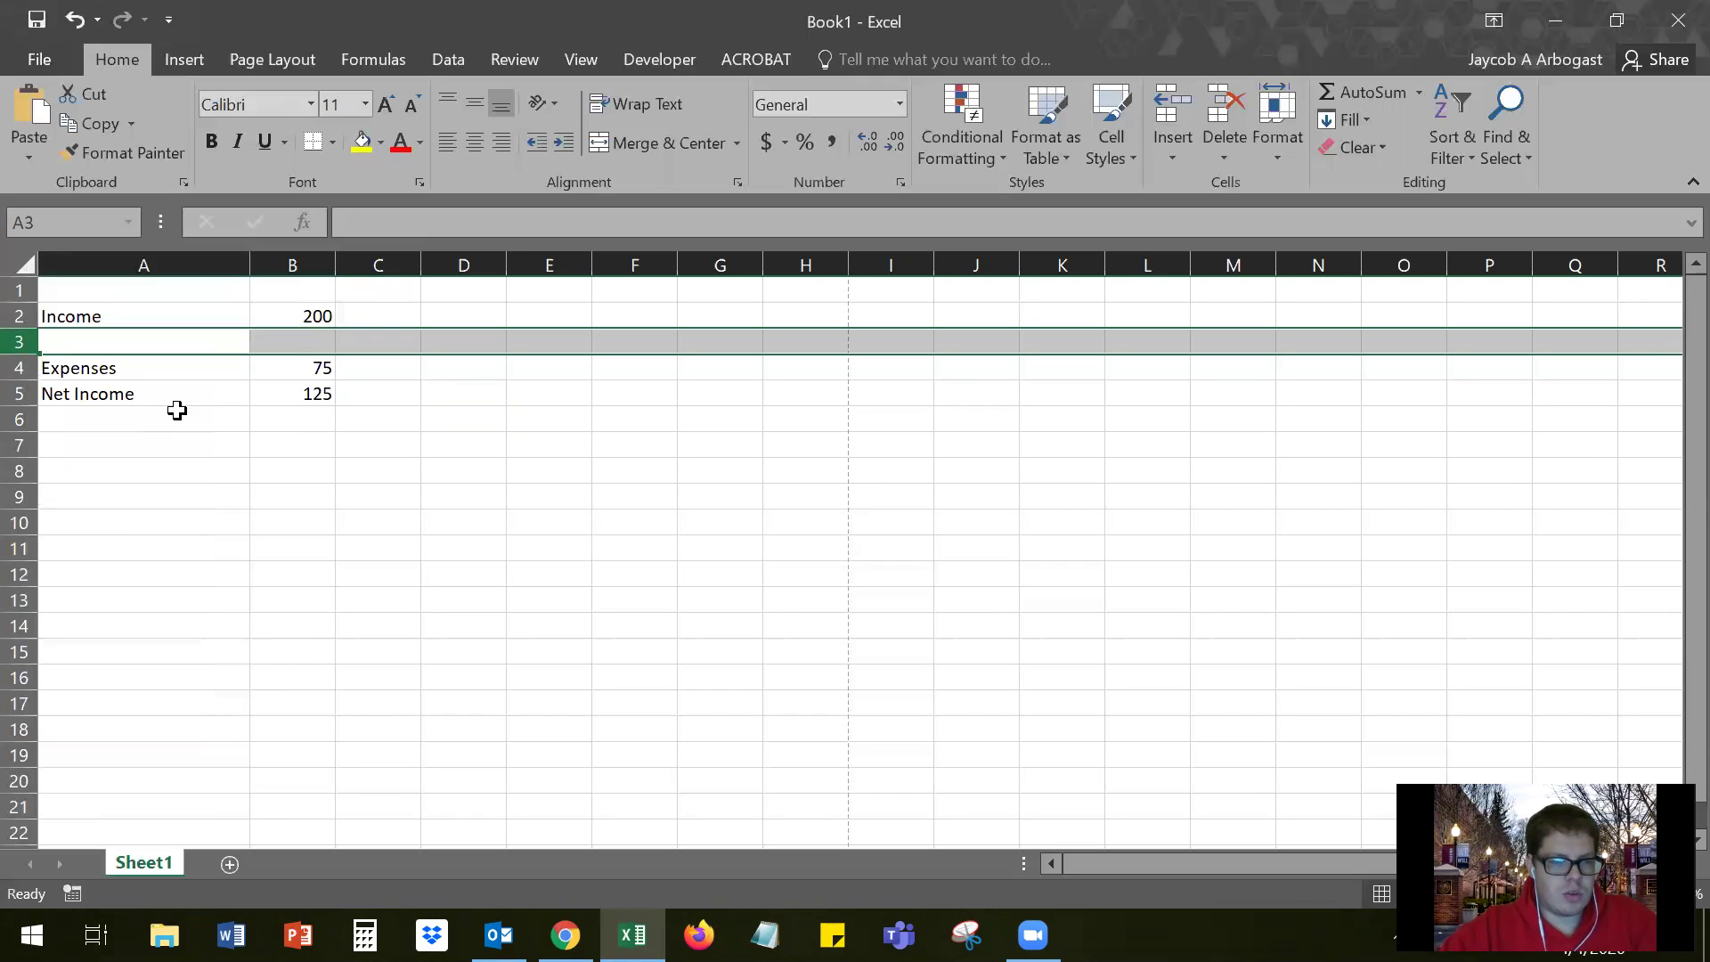
{"action": "left_click", "coordinate": [175, 415]}
- Insert four more blank rows directly above the Expenses row
{"action": "left_click", "coordinate": [147, 366]}
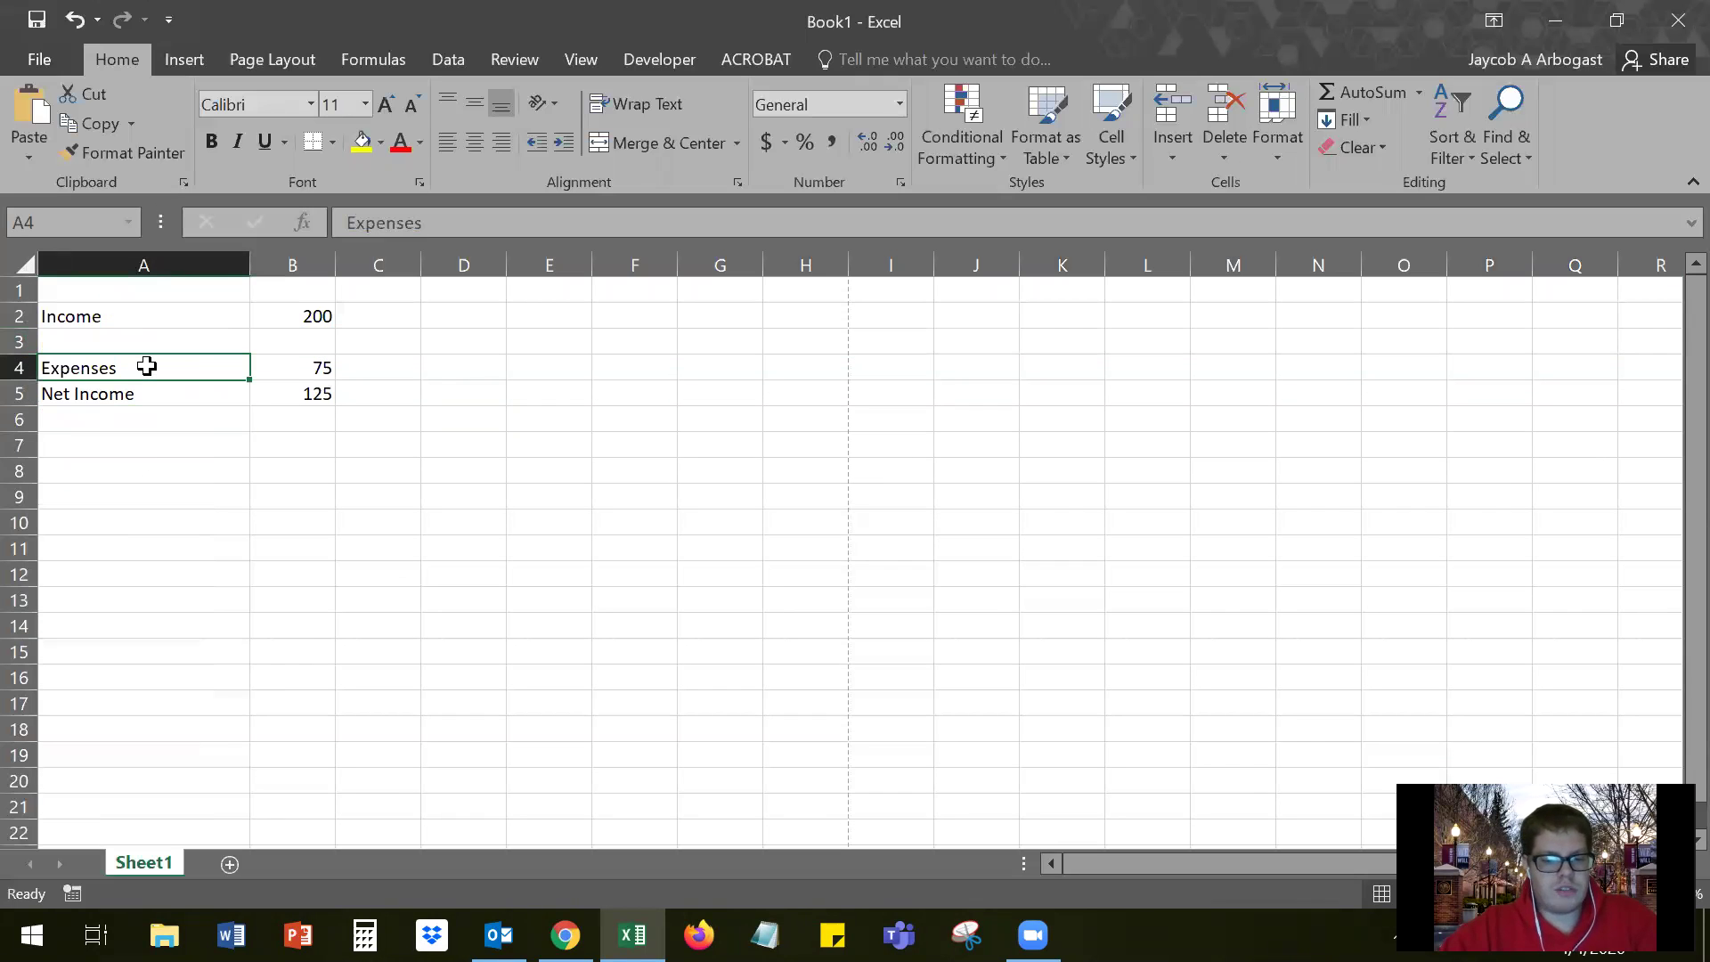
{"action": "key", "text": "shift+space"}
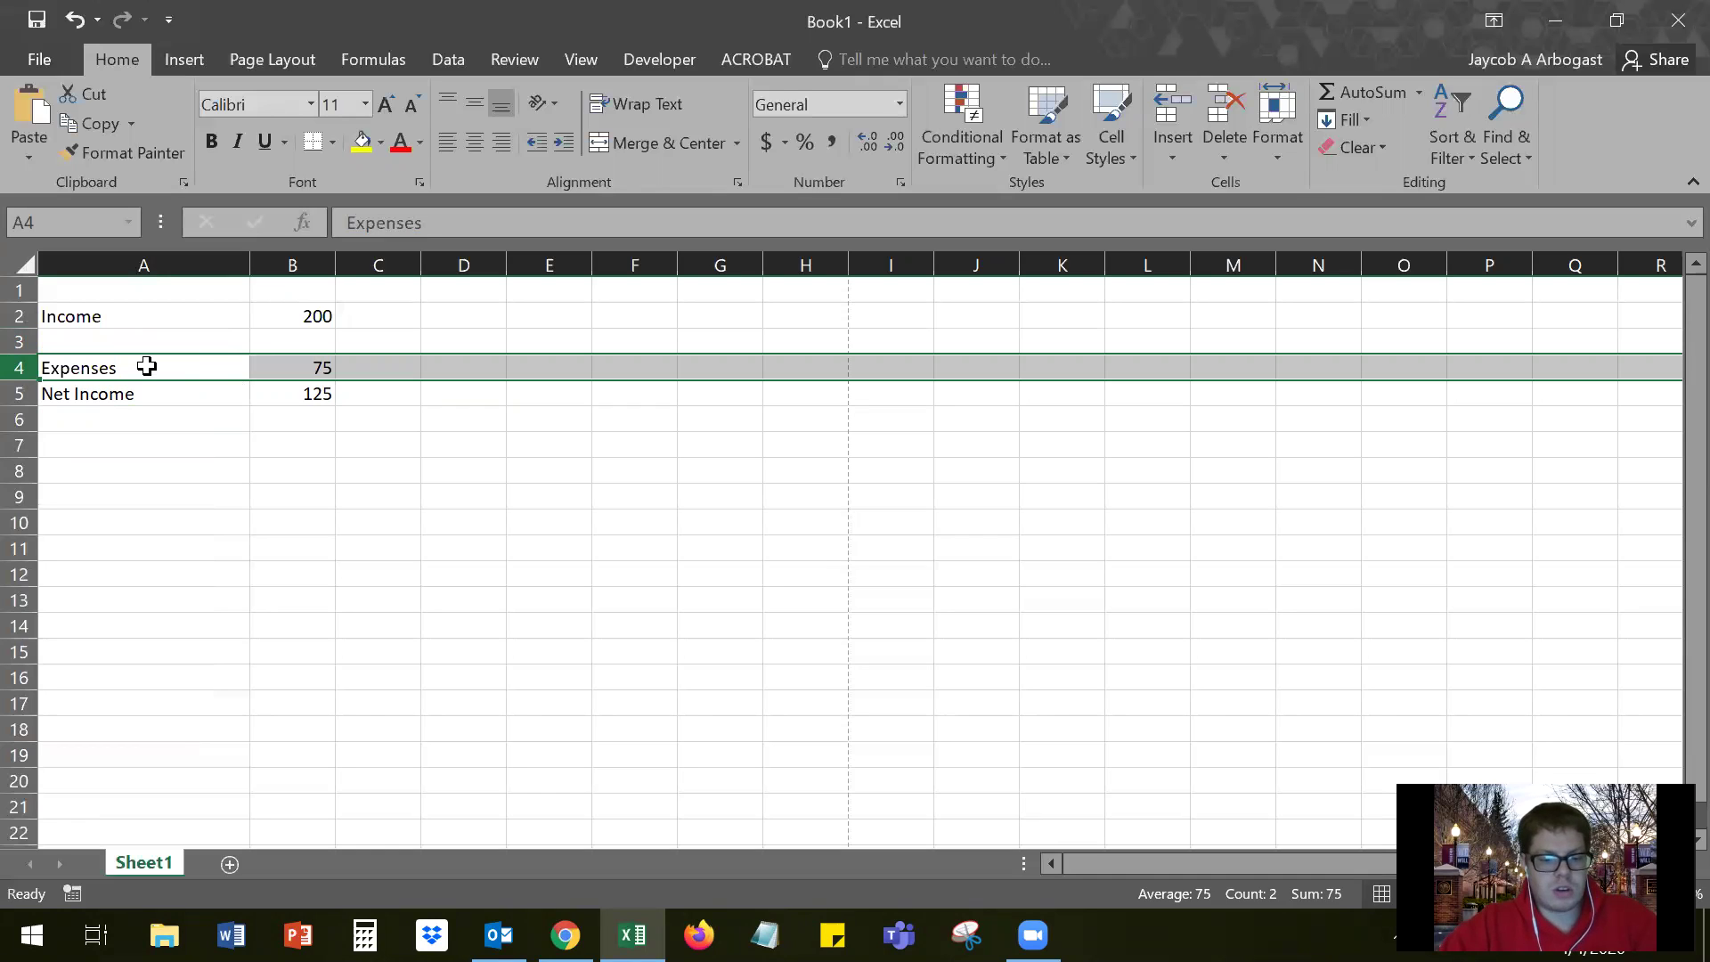
{"action": "key", "text": "ctrl+shift+plus"}
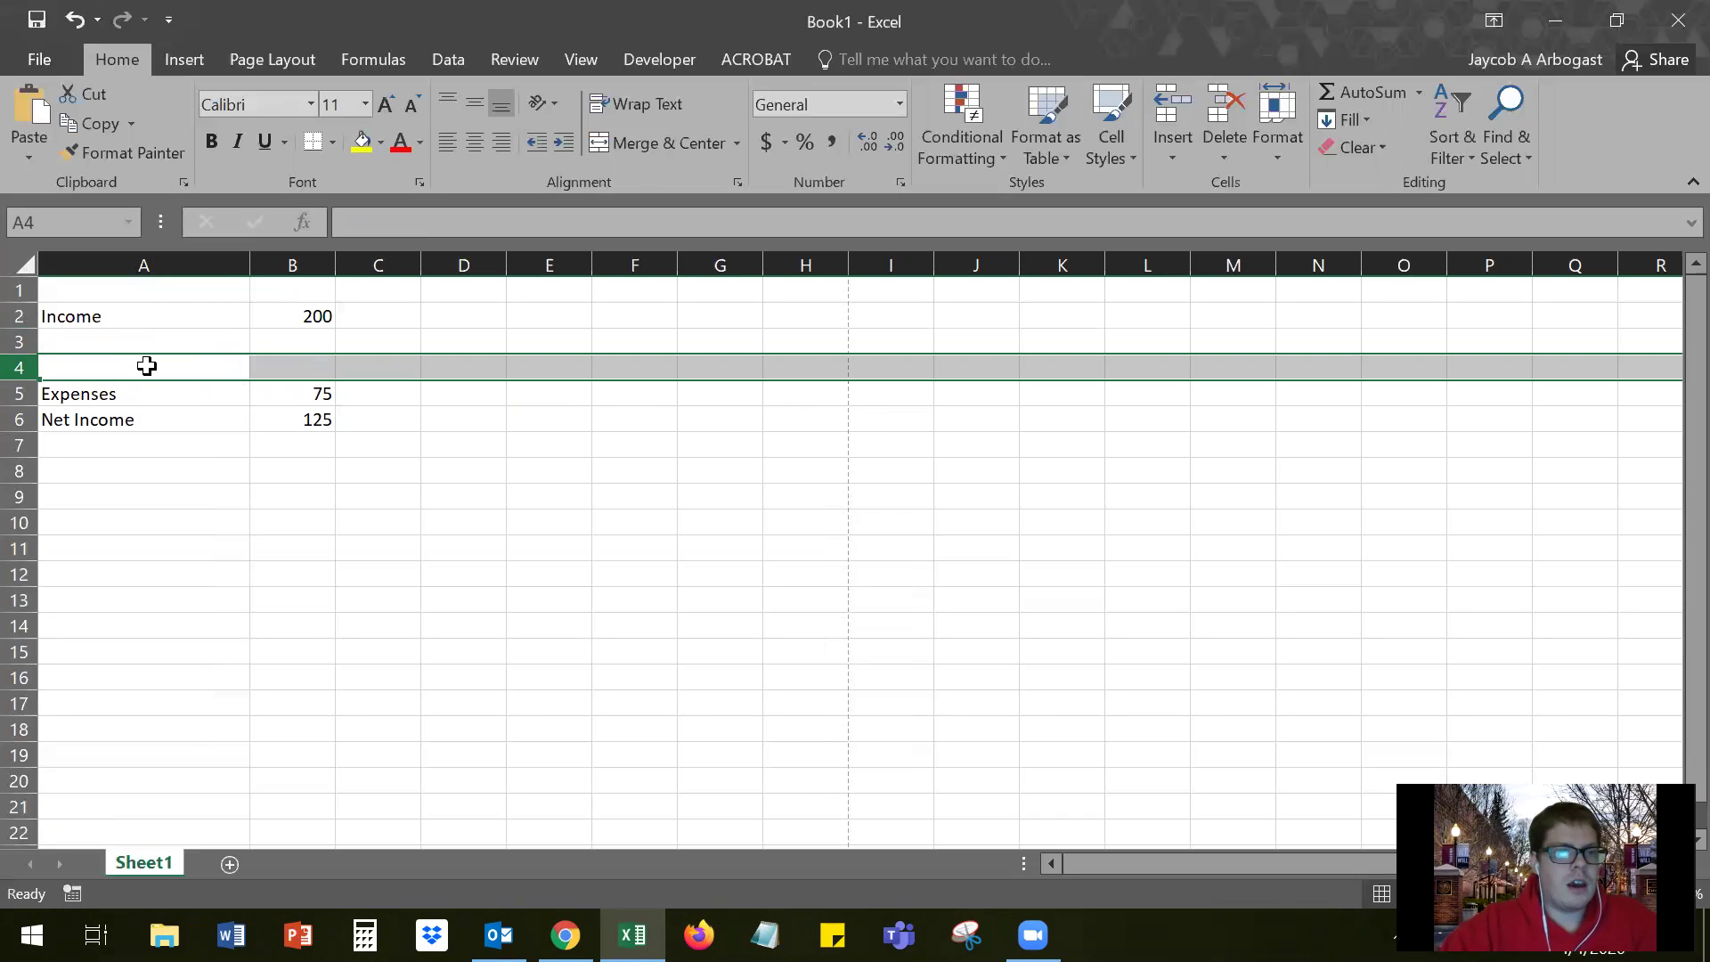
{"action": "key", "text": "ctrl+shift+plus"}
{"action": "key", "text": "ctrl+shift+plus"}
{"action": "key", "text": "ctrl+shift+plus"}
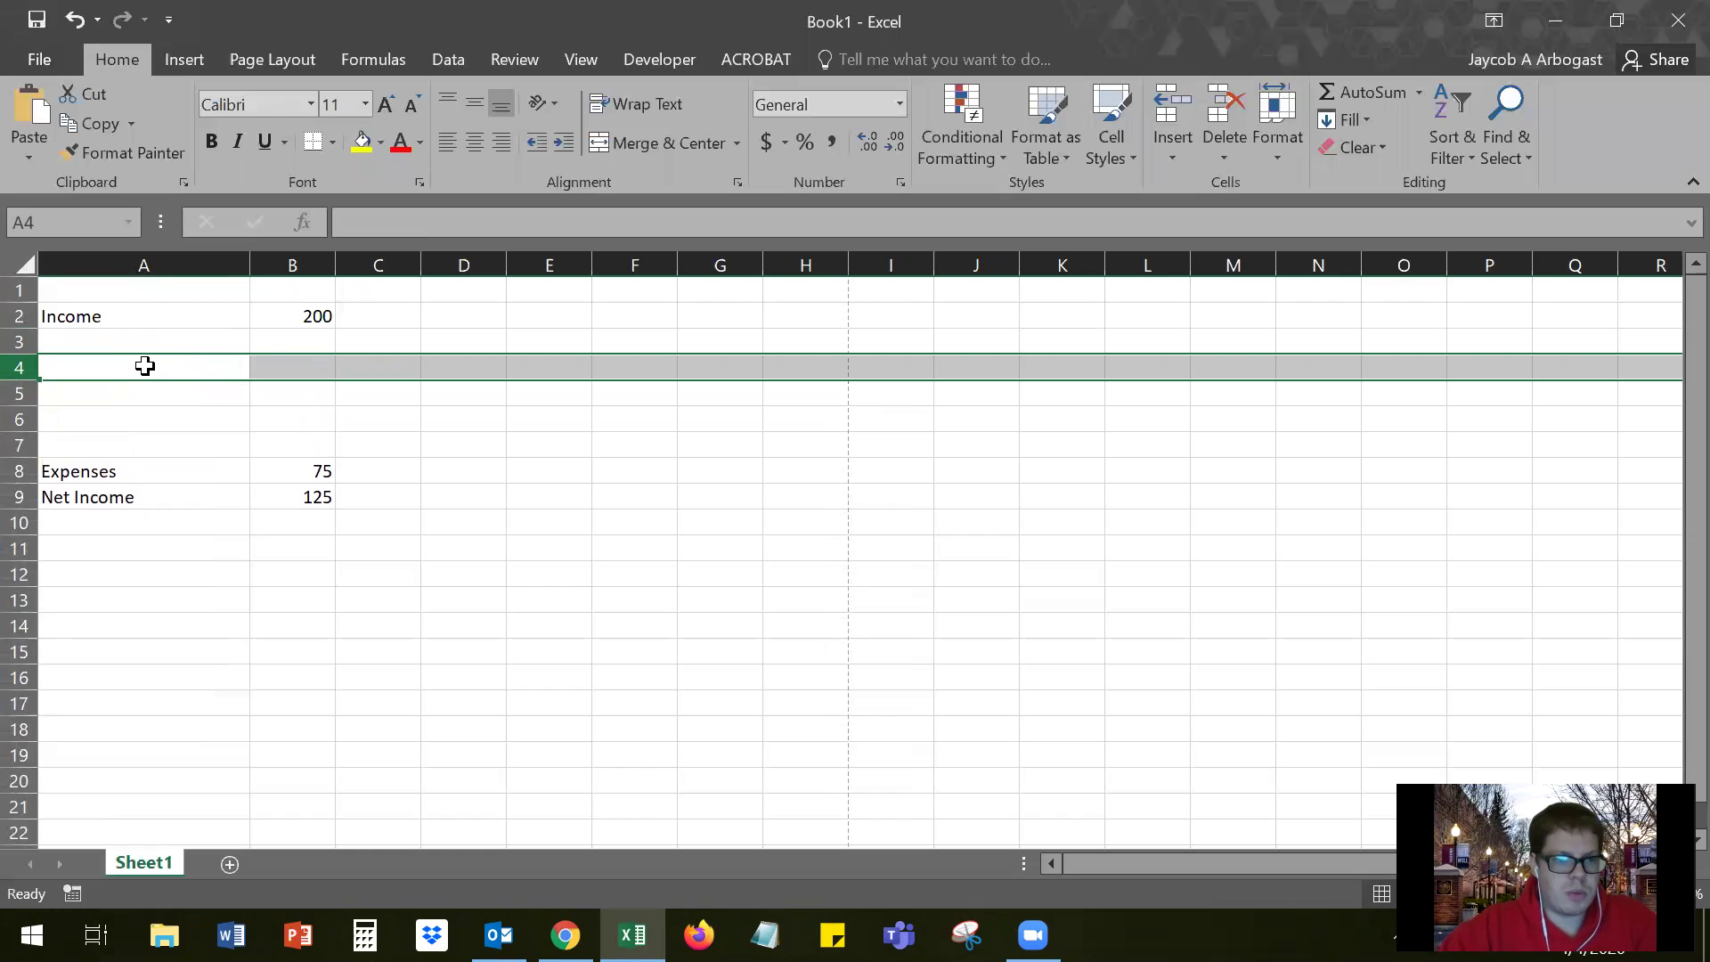
{"action": "left_click", "coordinate": [134, 443]}
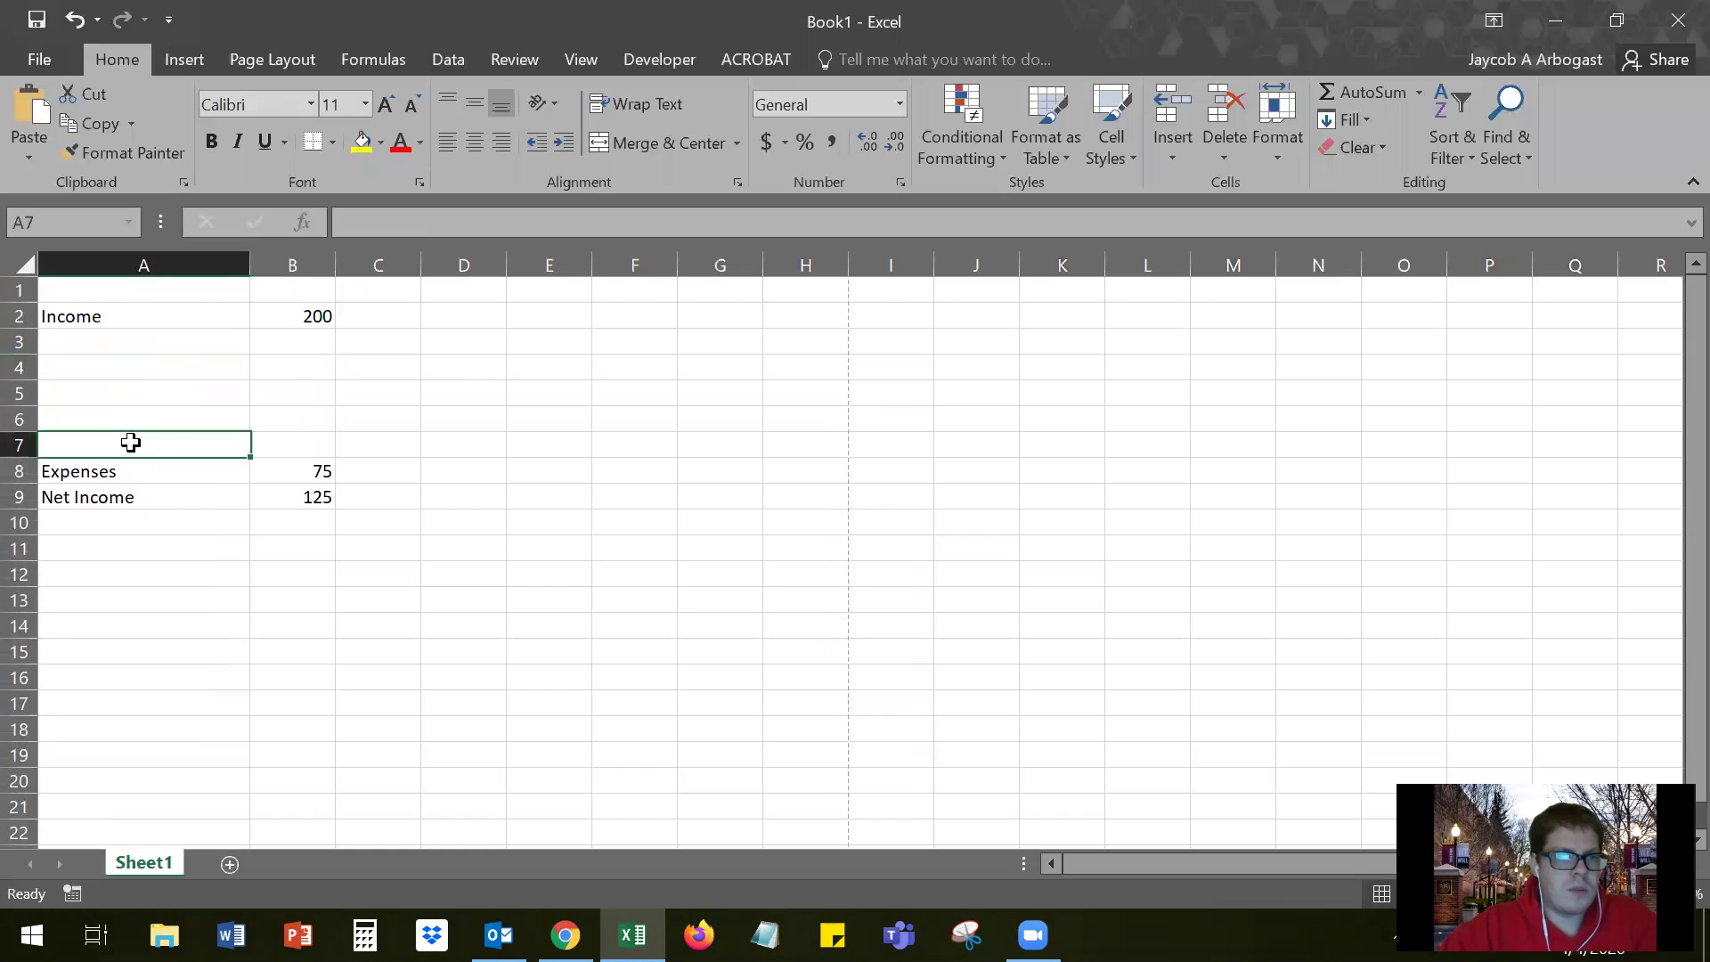
- Enter the labels "Sales Income" in A3 and "Service Income" in A4
{"action": "left_click", "coordinate": [86, 348]}
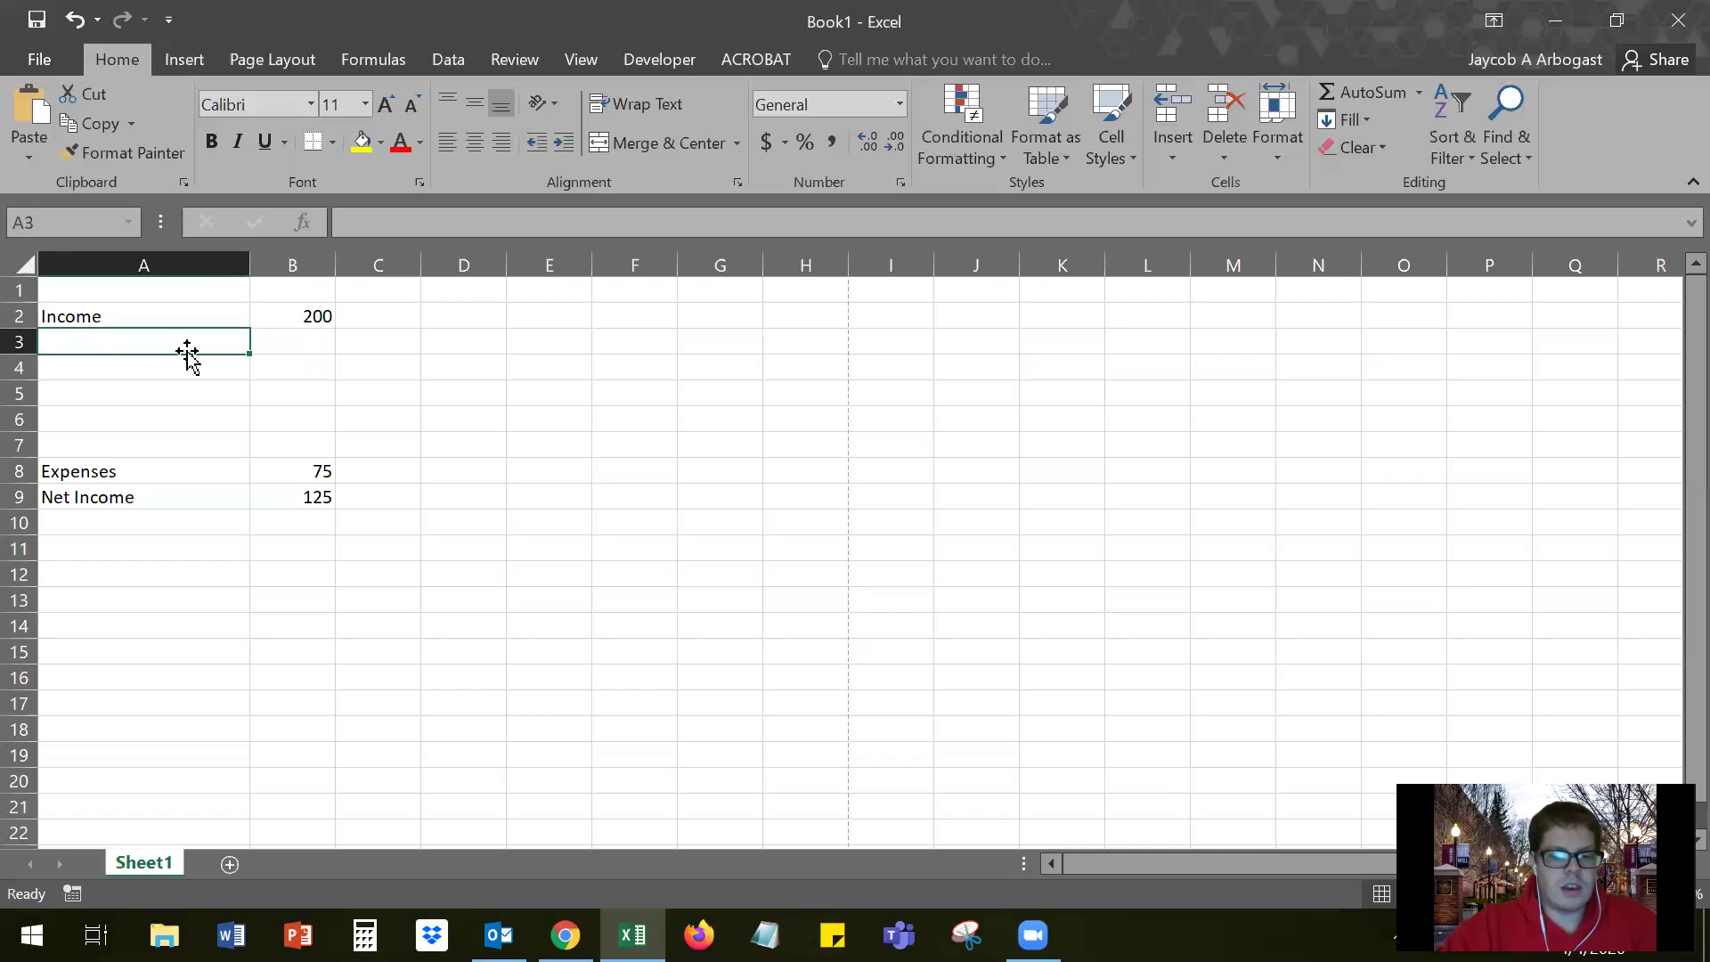
{"action": "type", "text": "Sales Income"}
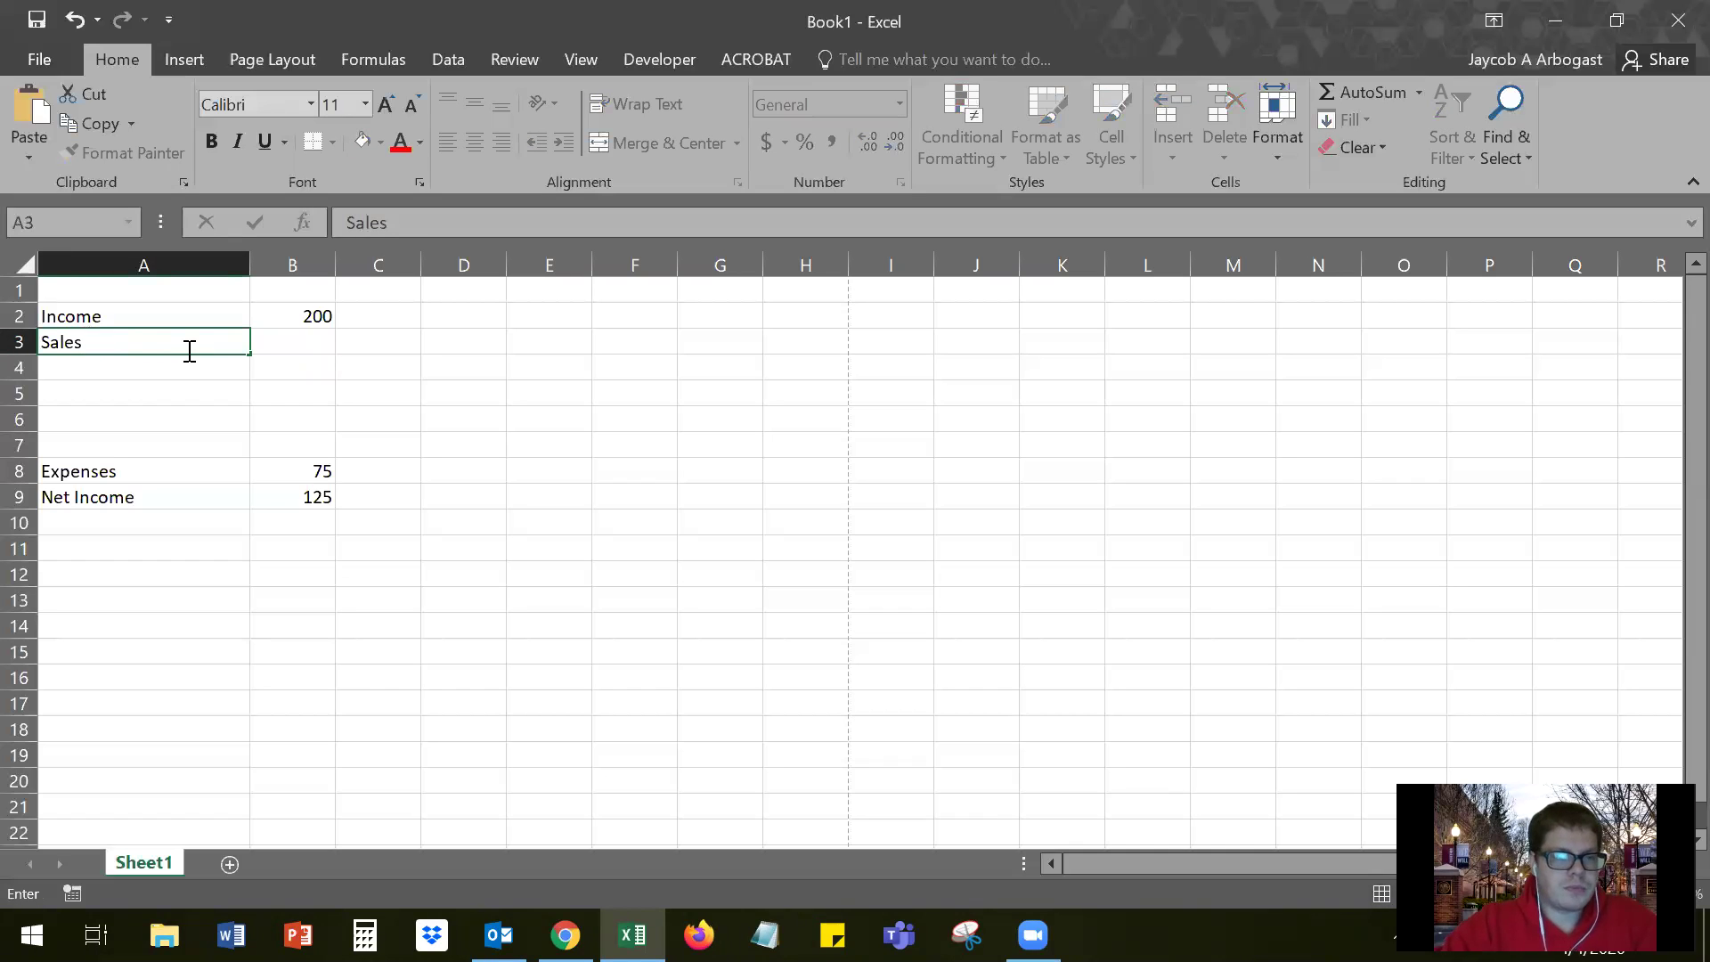
{"action": "key", "text": "Return"}
{"action": "type", "text": "Service"}
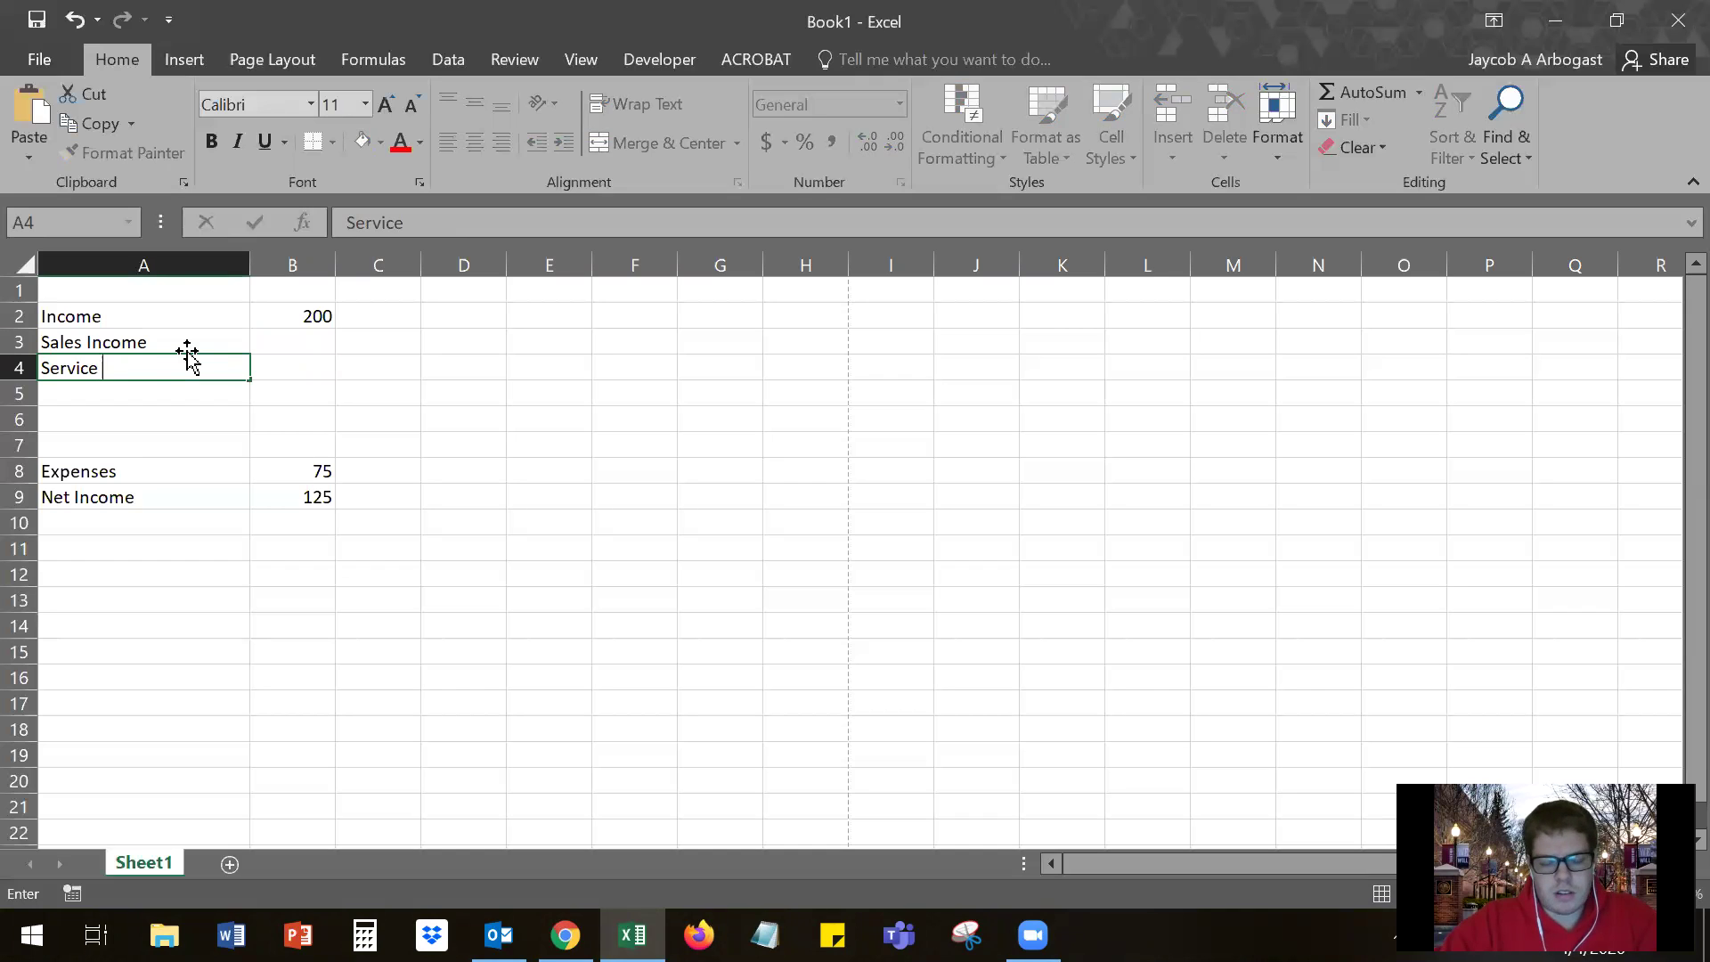
{"action": "type", "text": "Income"}
{"action": "key", "text": "Return"}
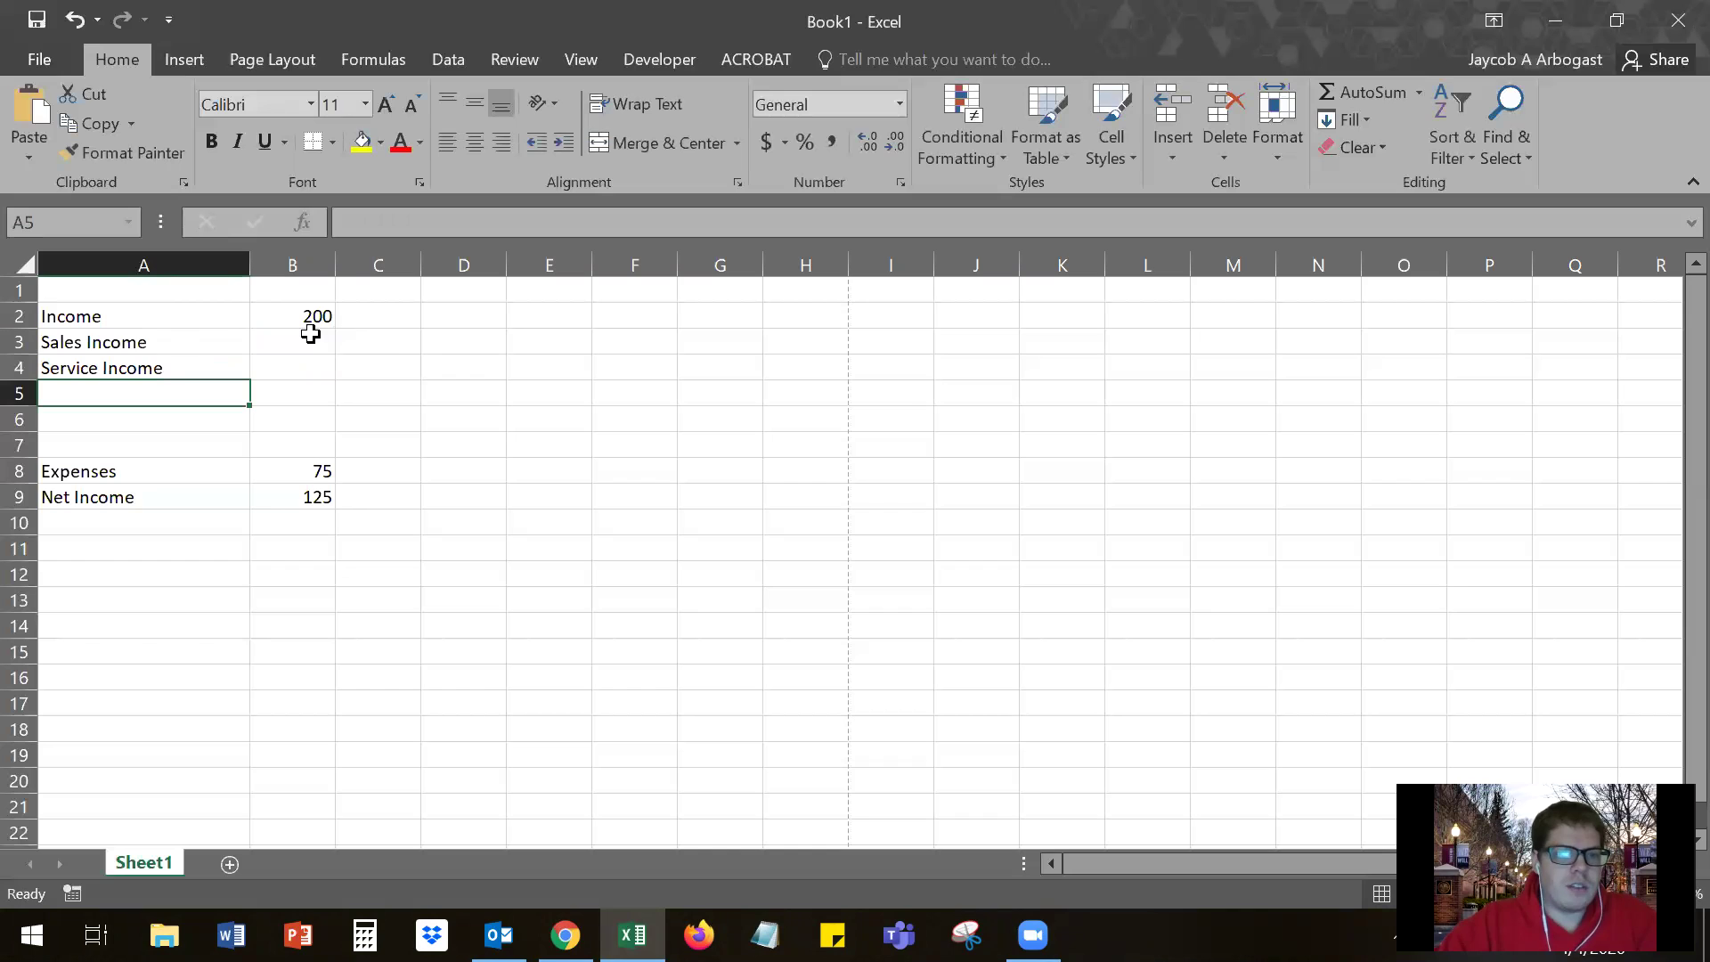
- Change the label in cell A2 to "Total Income"
{"action": "left_click", "coordinate": [143, 321]}
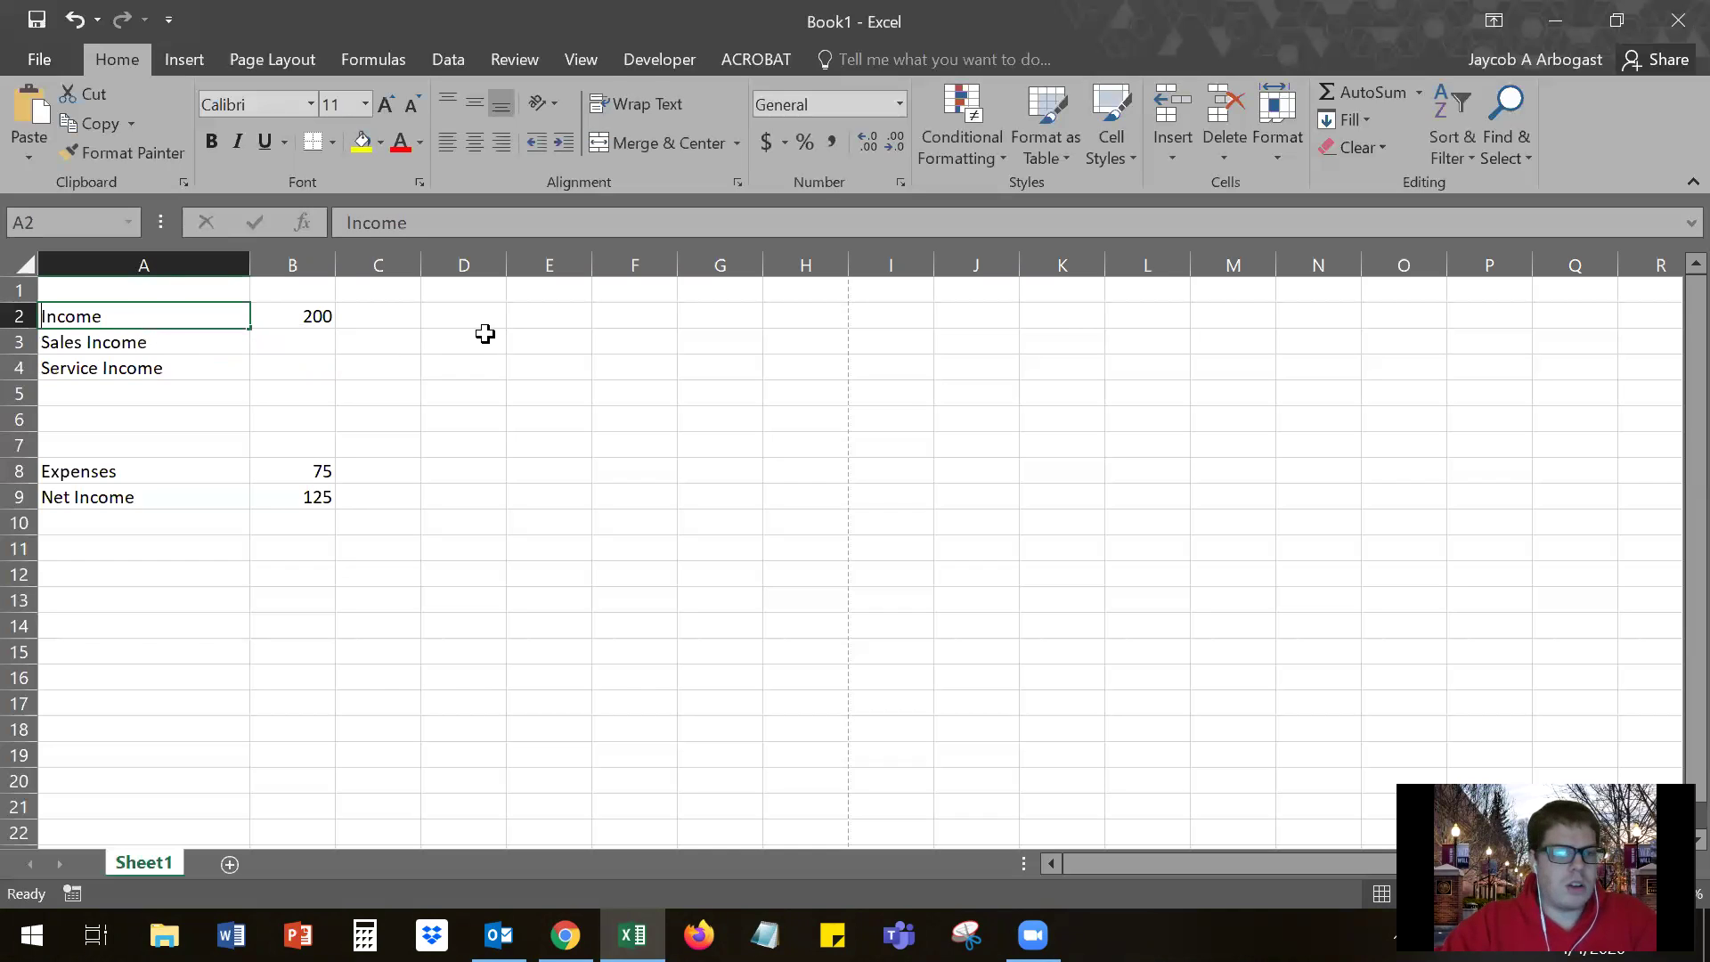
{"action": "type", "text": "Total Income"}
{"action": "key", "text": "Return"}
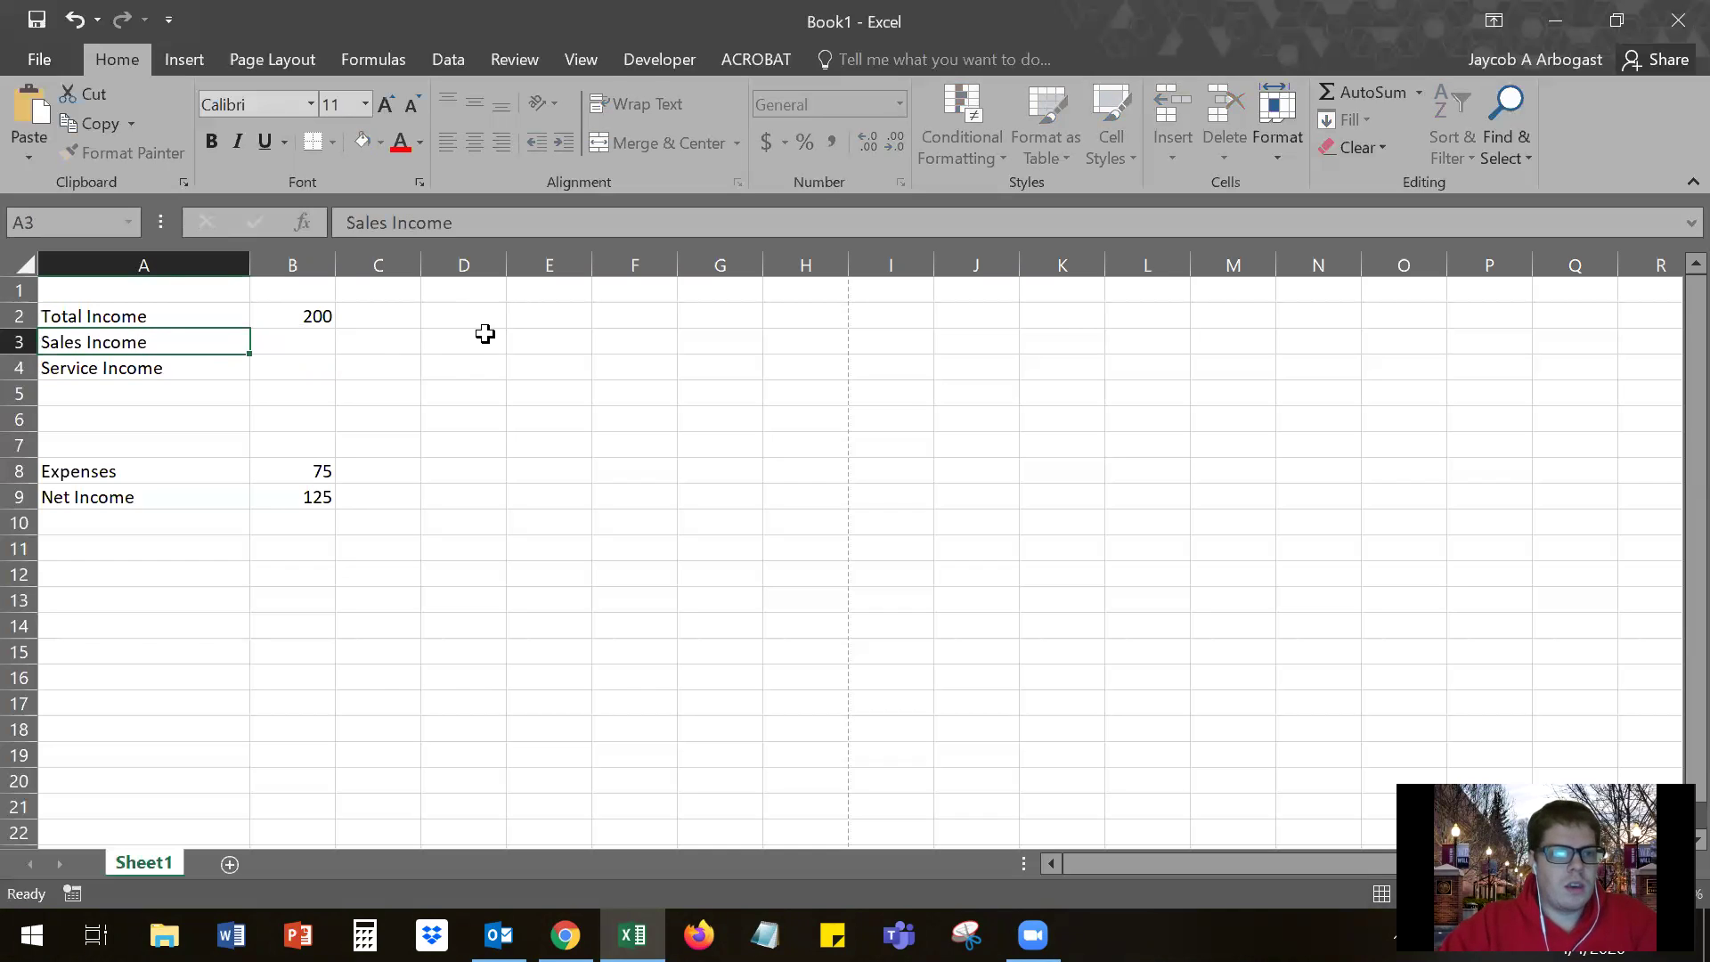
- Clear the Expenses label and its amount from cells A8 and B8
{"action": "left_click", "coordinate": [130, 396]}
{"action": "left_click_drag", "start_coordinate": [83, 469], "coordinate": [274, 467]}
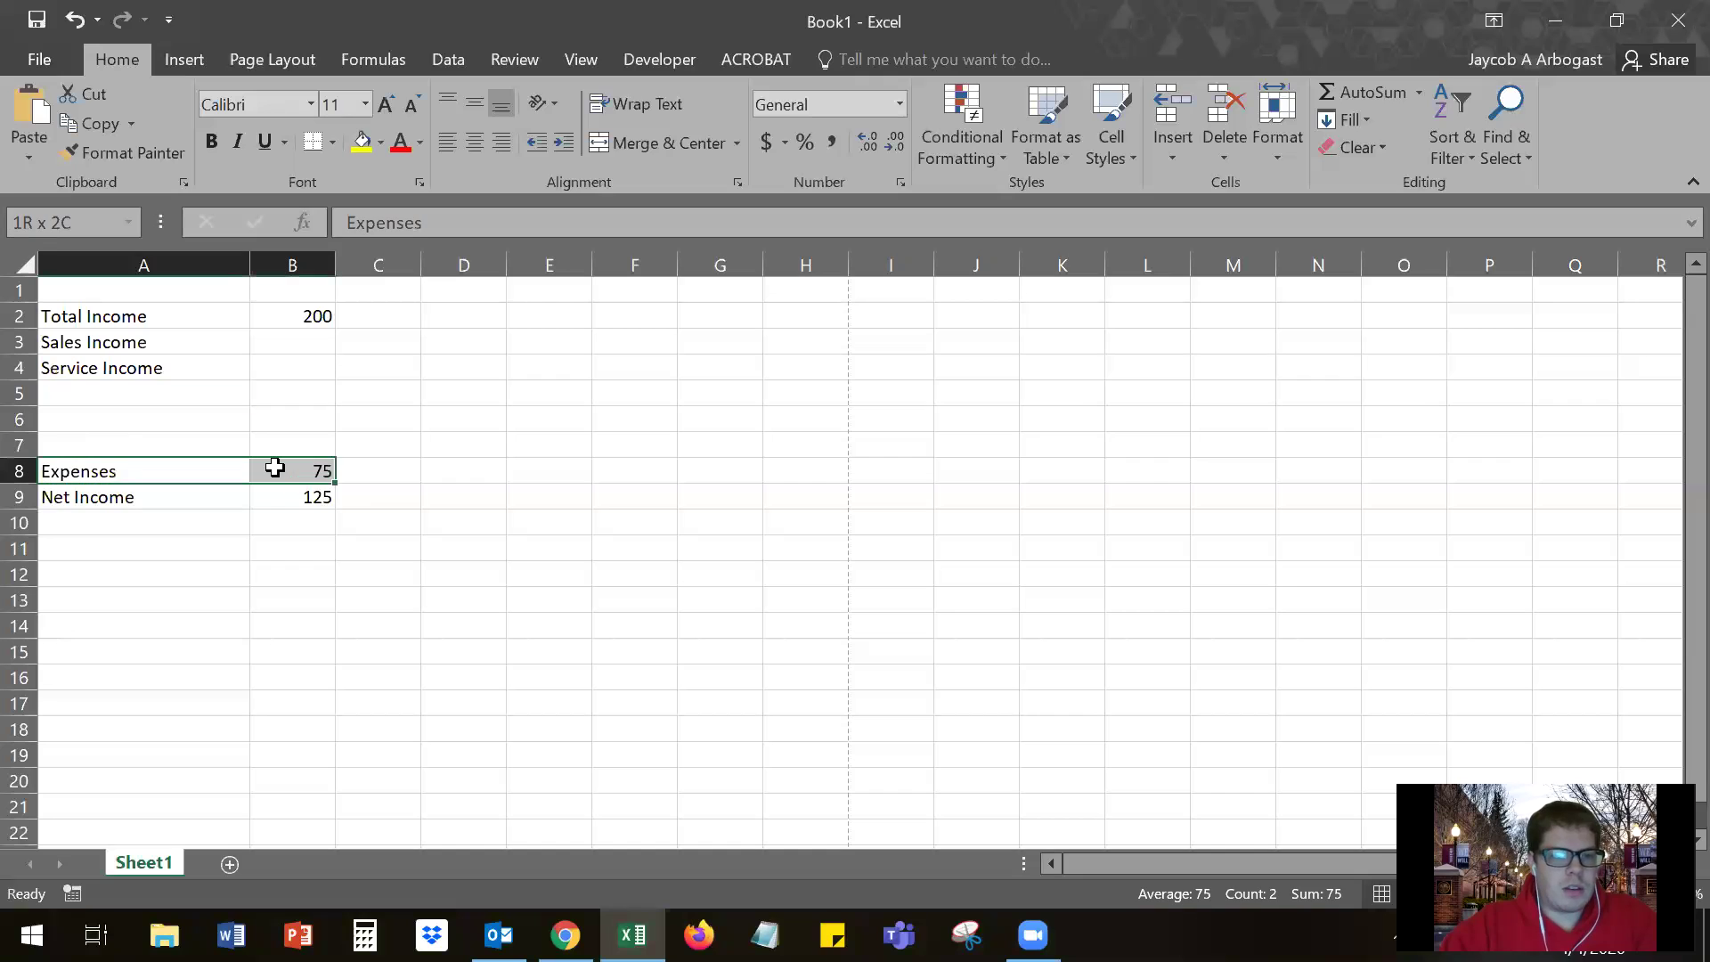
{"action": "key", "text": "Delete"}
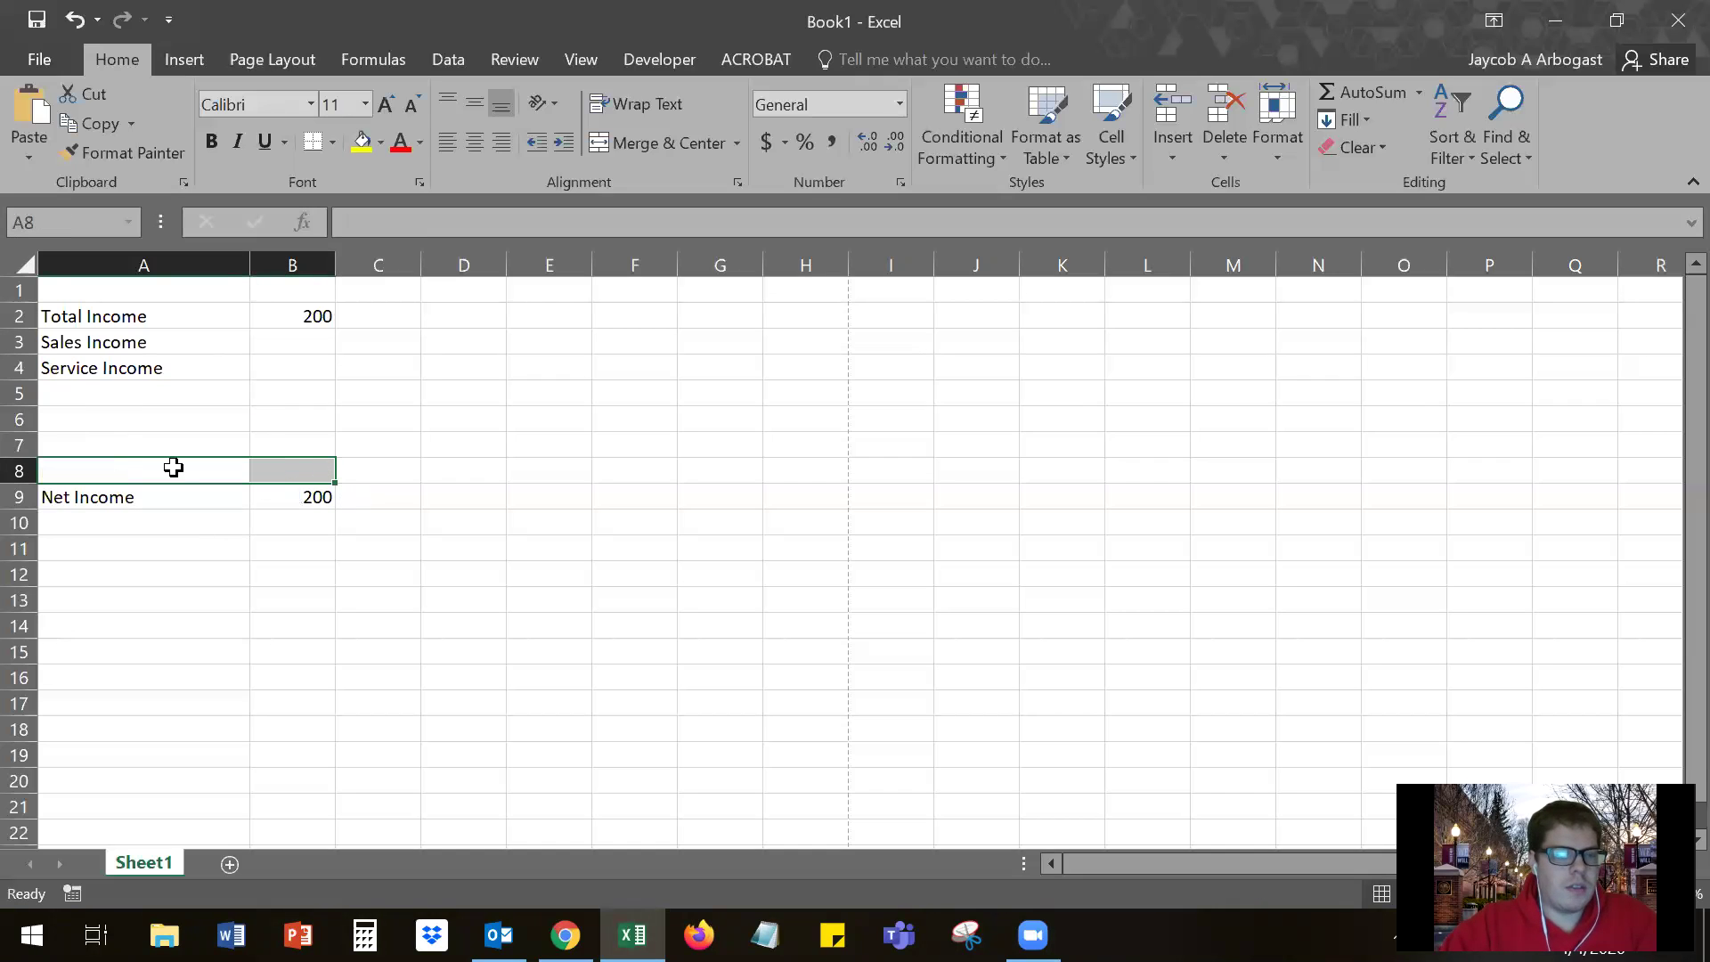
- Enter the label "Total Expenses" in cell A6
{"action": "left_click", "coordinate": [105, 417]}
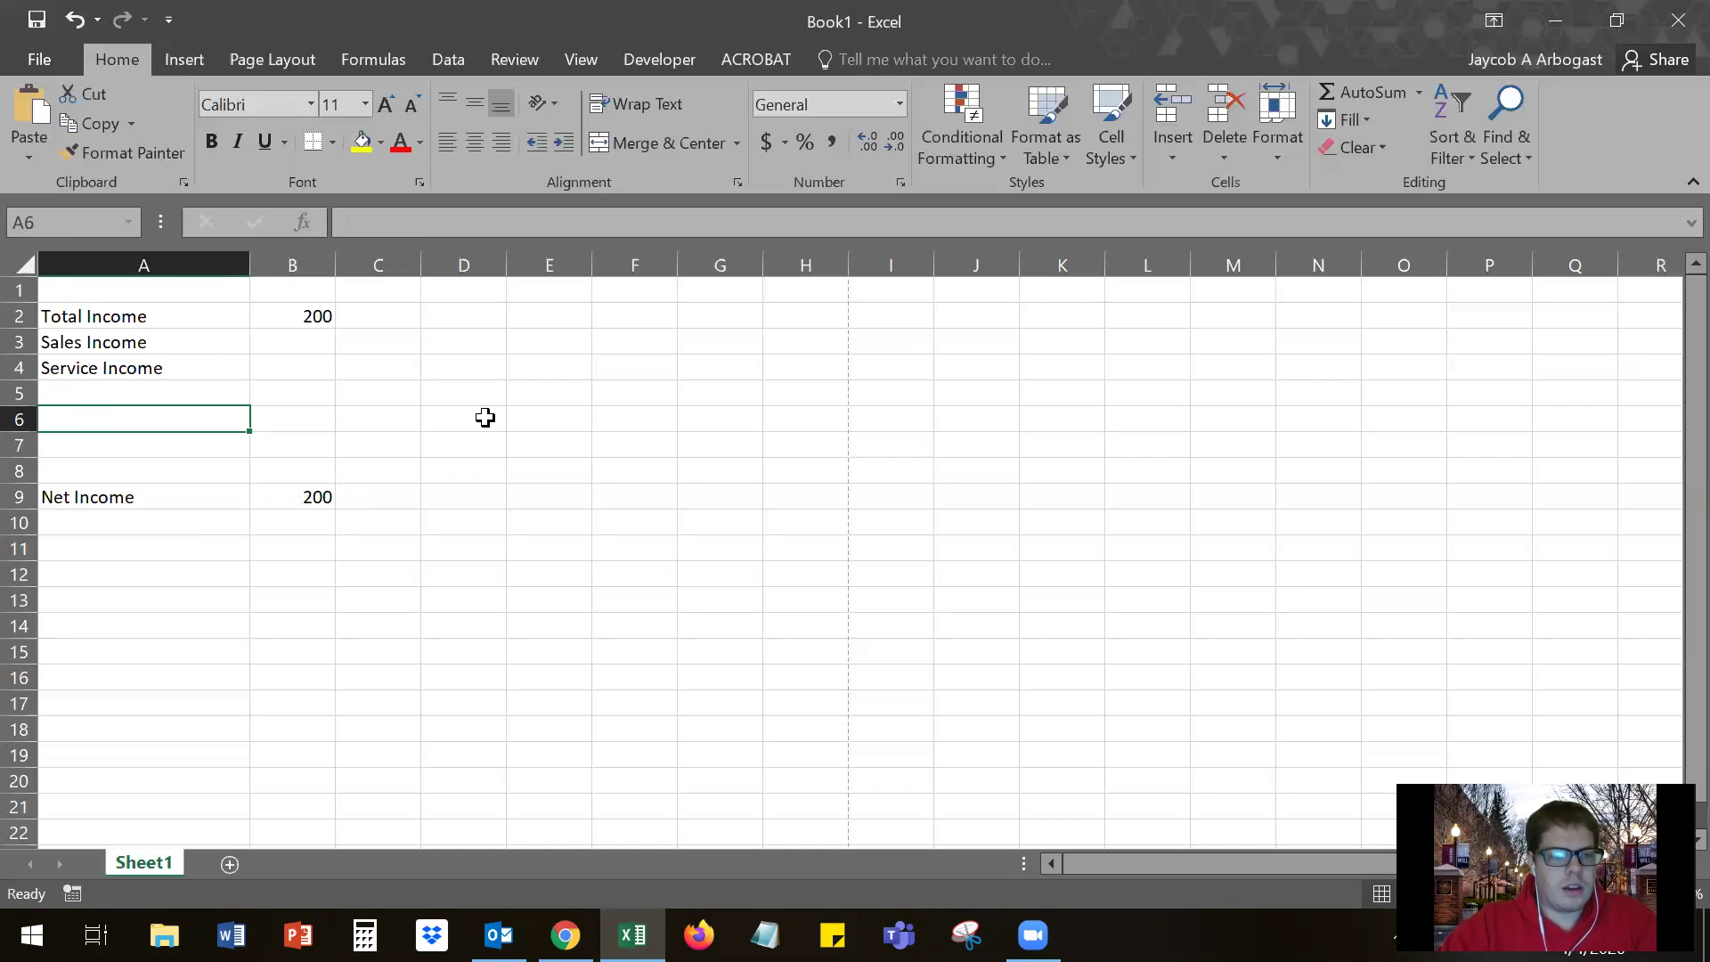
{"action": "type", "text": "T"}
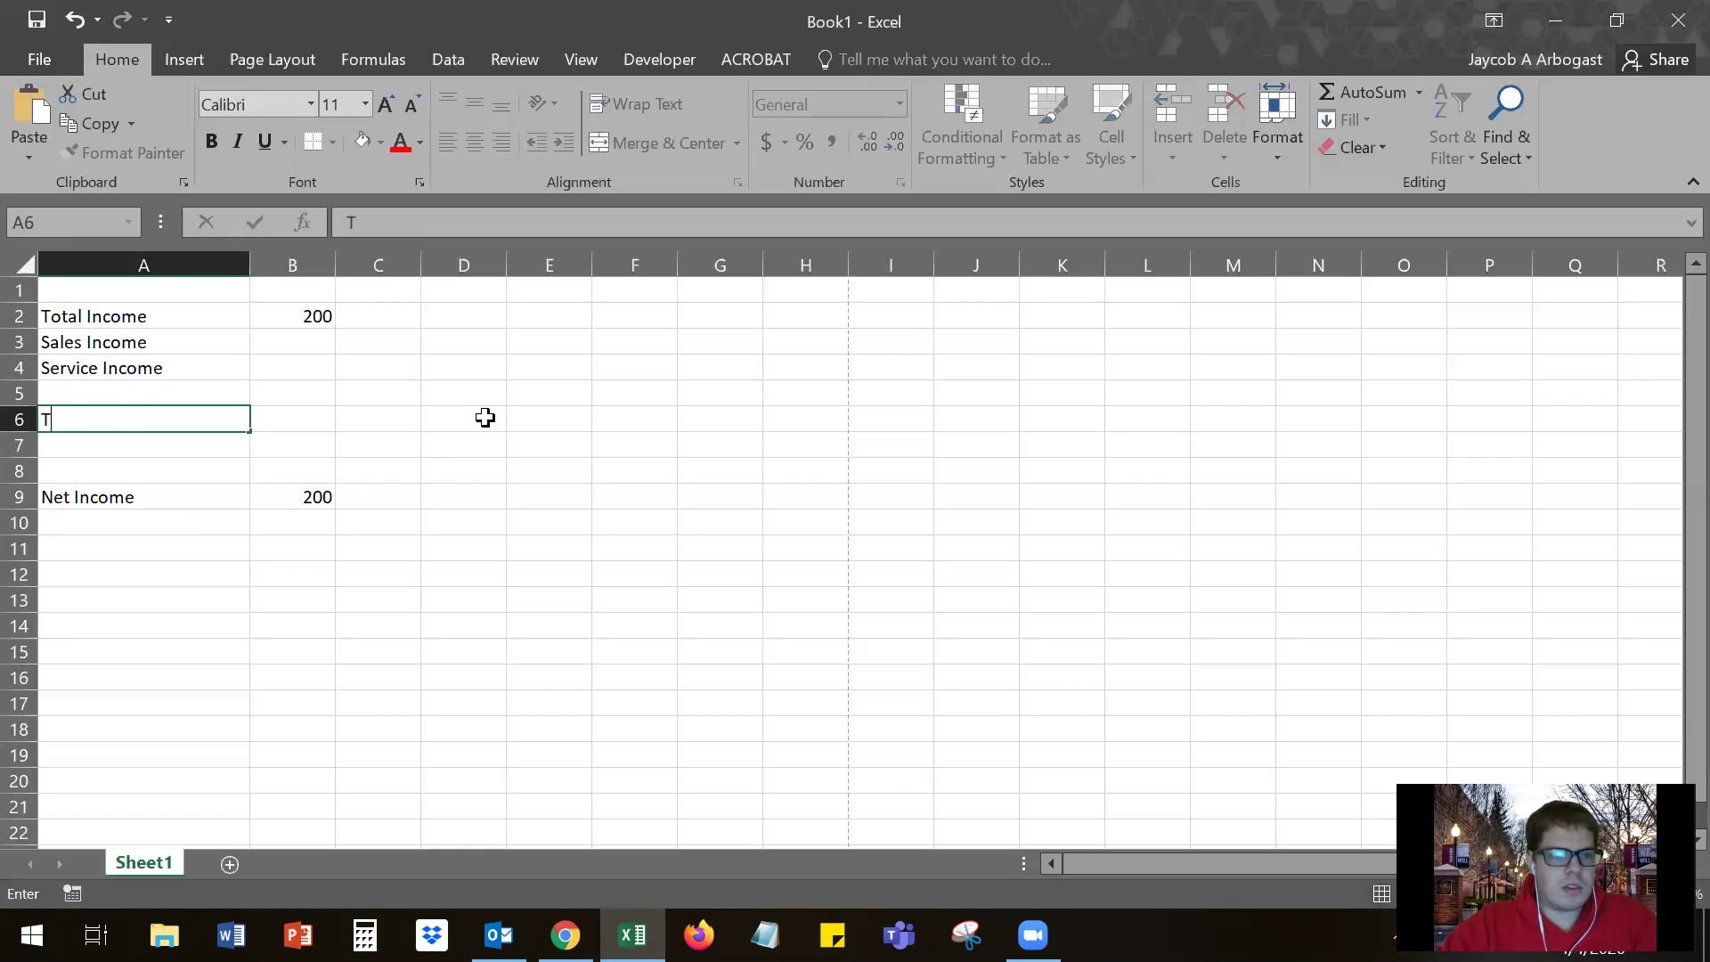
{"action": "type", "text": "otal Expenses"}
{"action": "key", "text": "Return"}
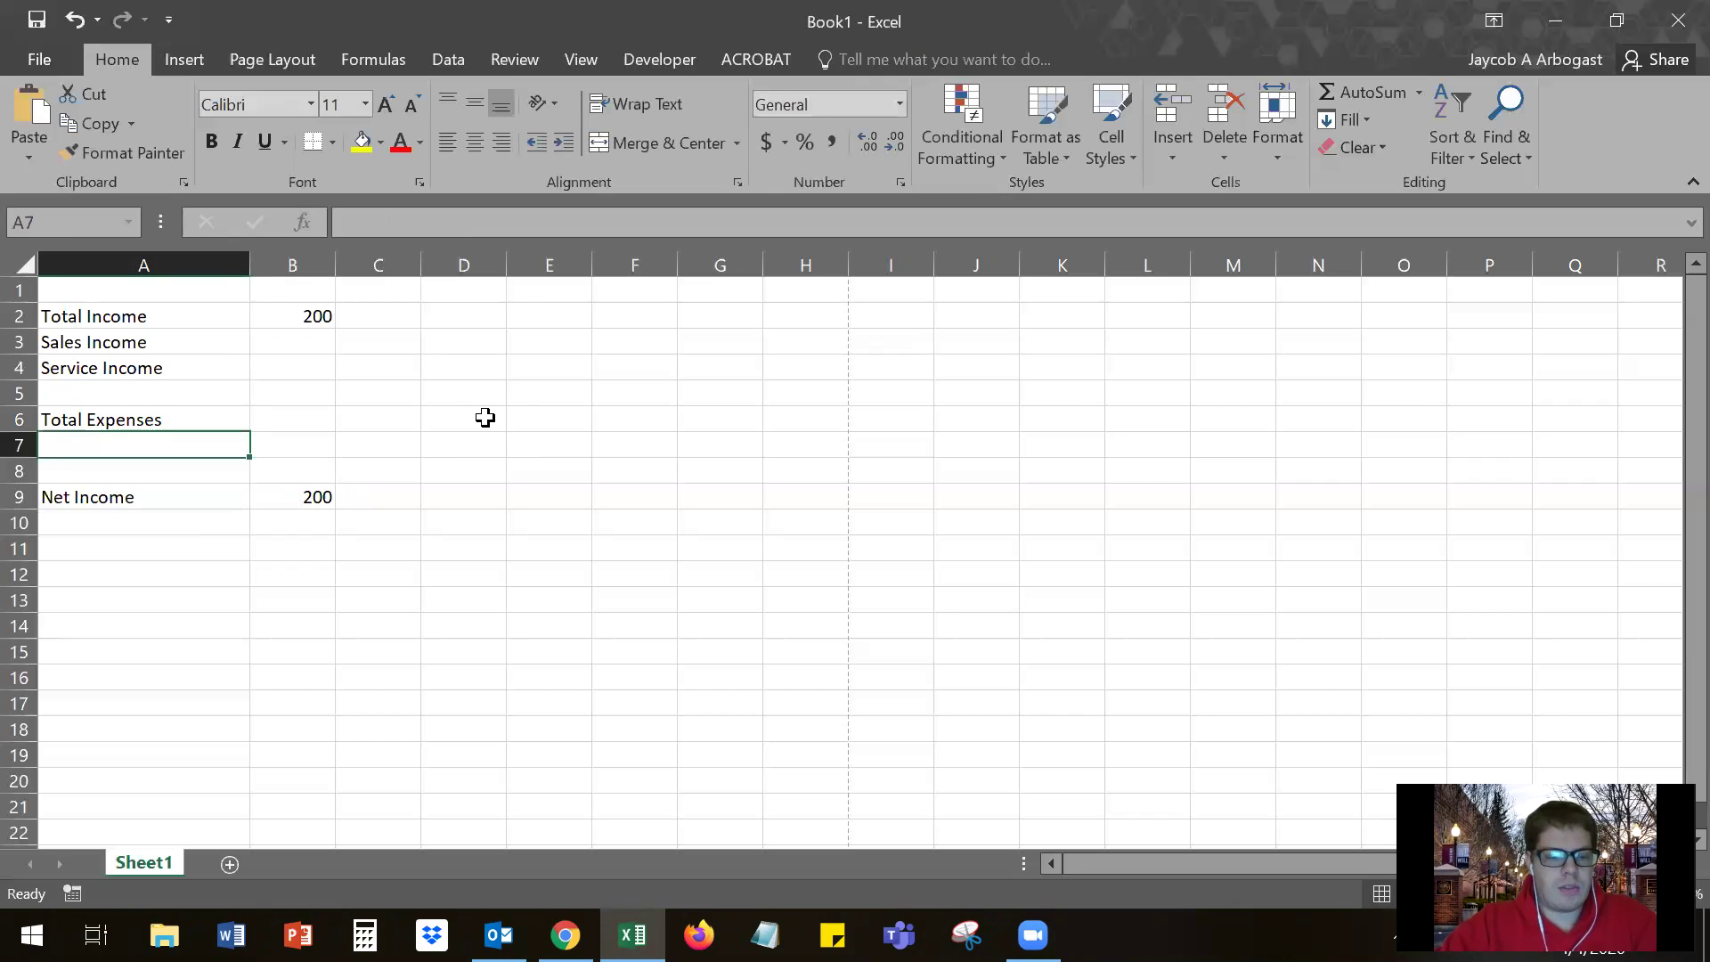
- Enter the expense labels "Marketing Expense" in A7 and "Debt Repayment" in A8
{"action": "type", "text": "Market"}
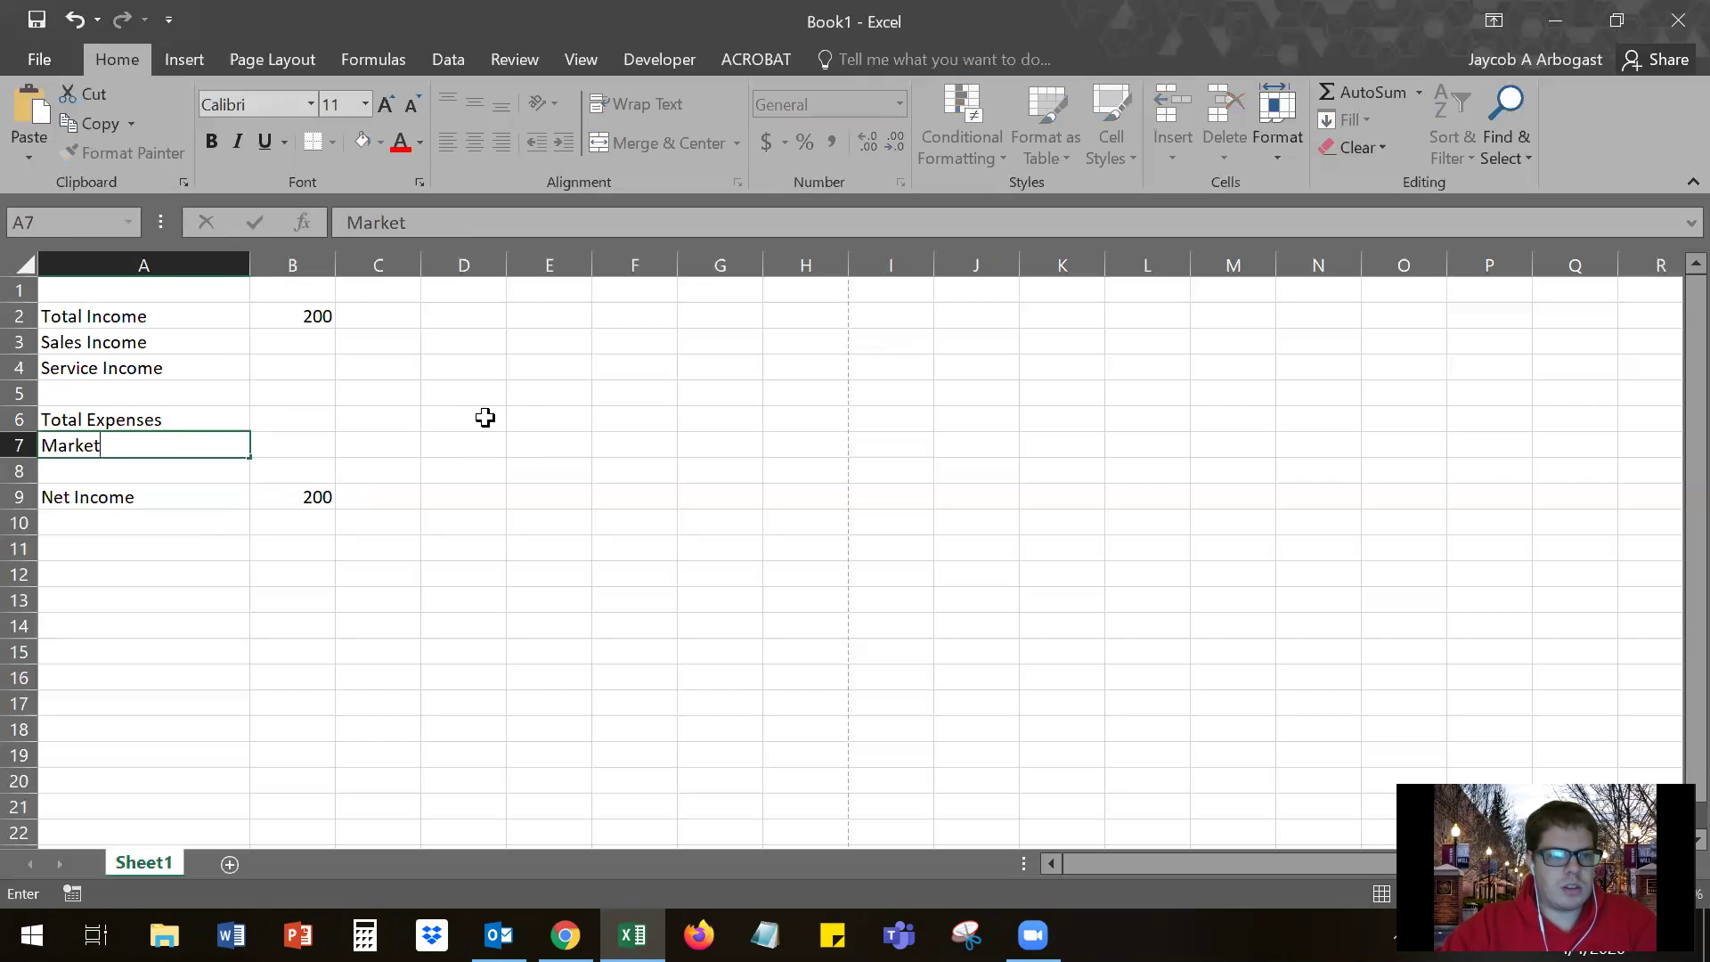
{"action": "type", "text": "ing Expense"}
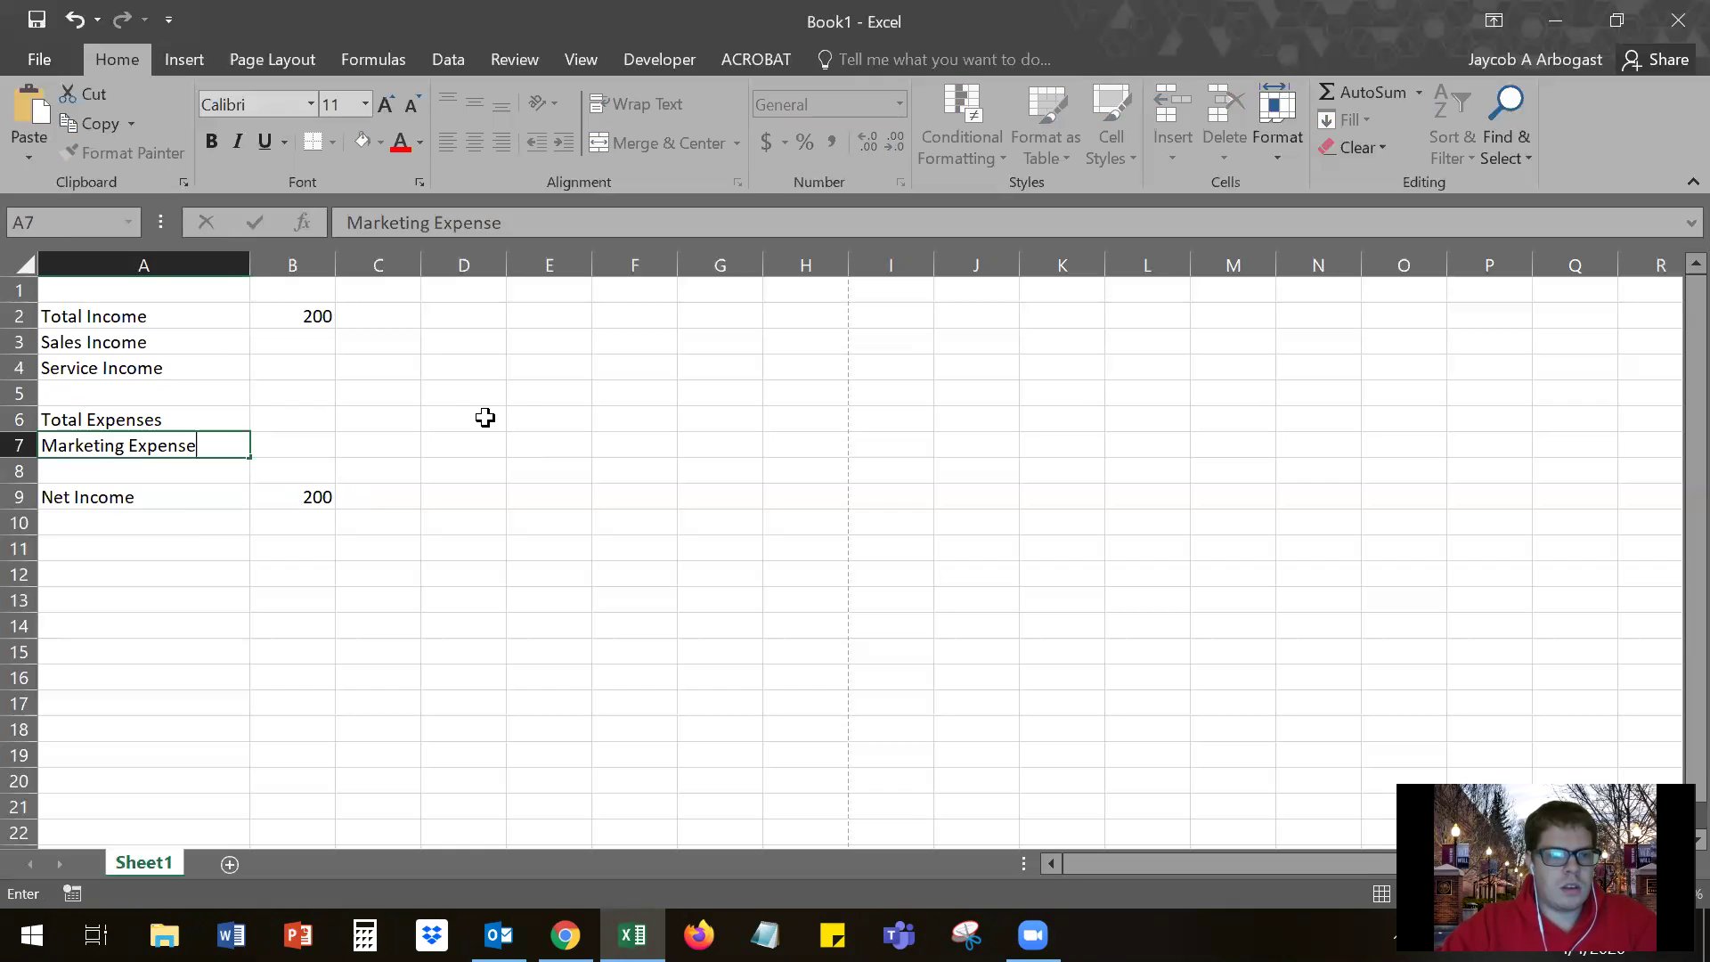
{"action": "key", "text": "Return"}
{"action": "type", "text": "Debt RE"}
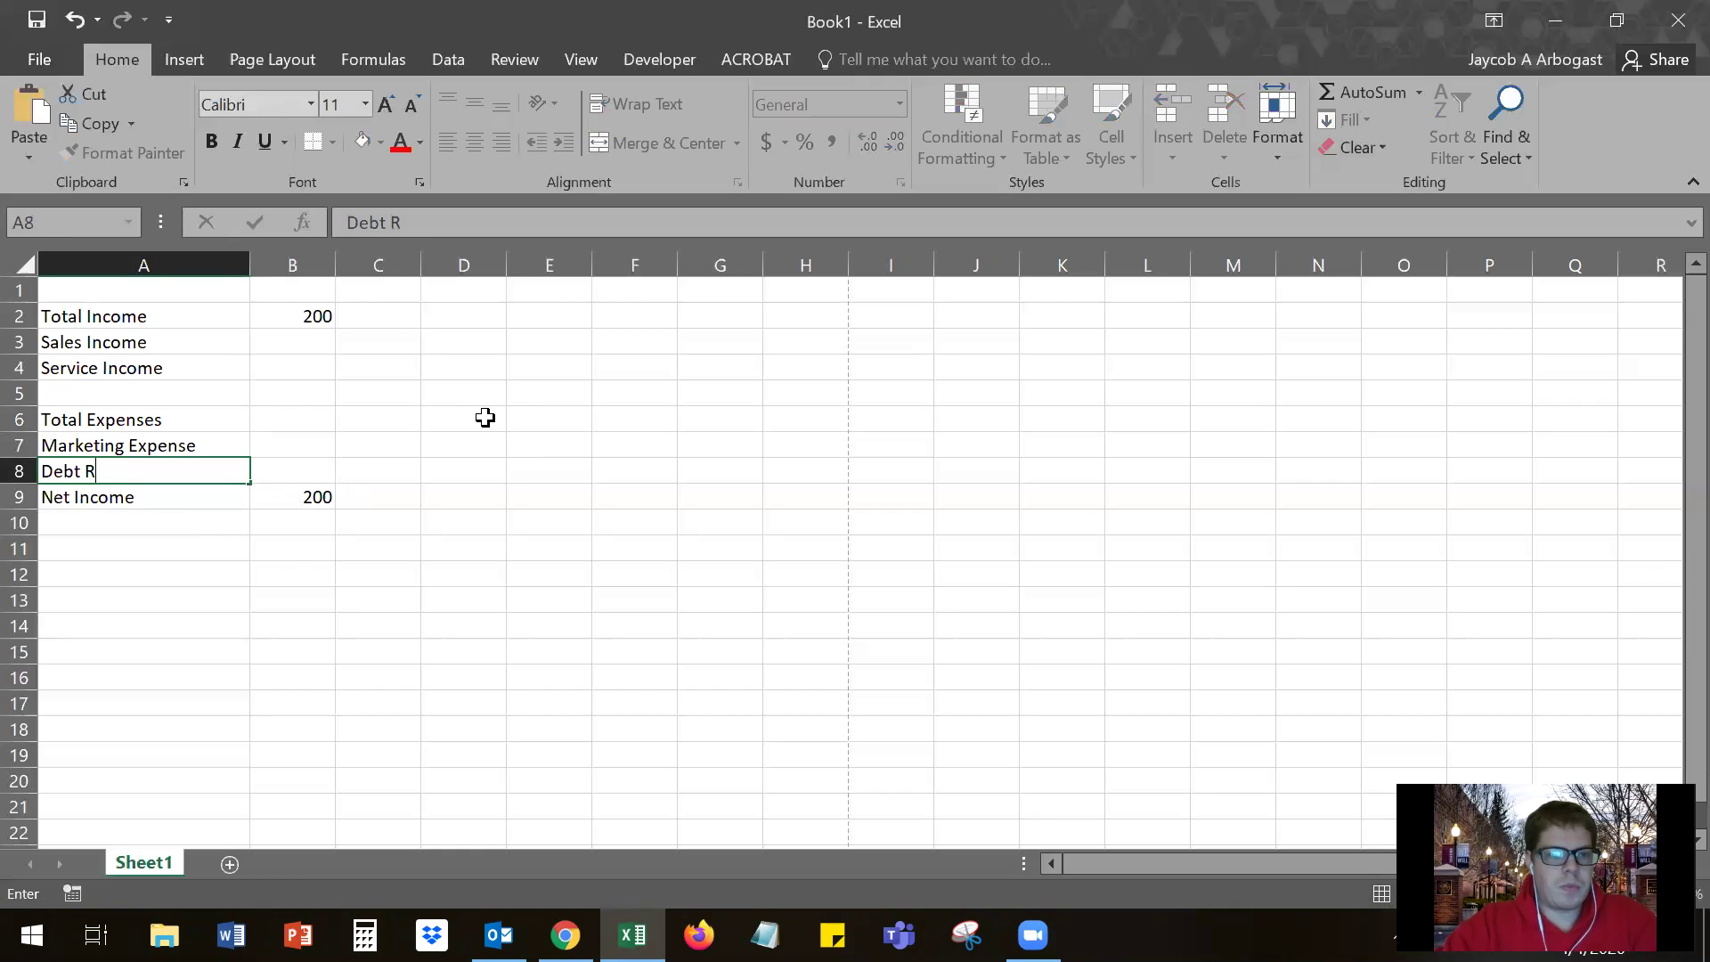
{"action": "key", "text": "BackSpace"}
{"action": "type", "text": "epayment"}
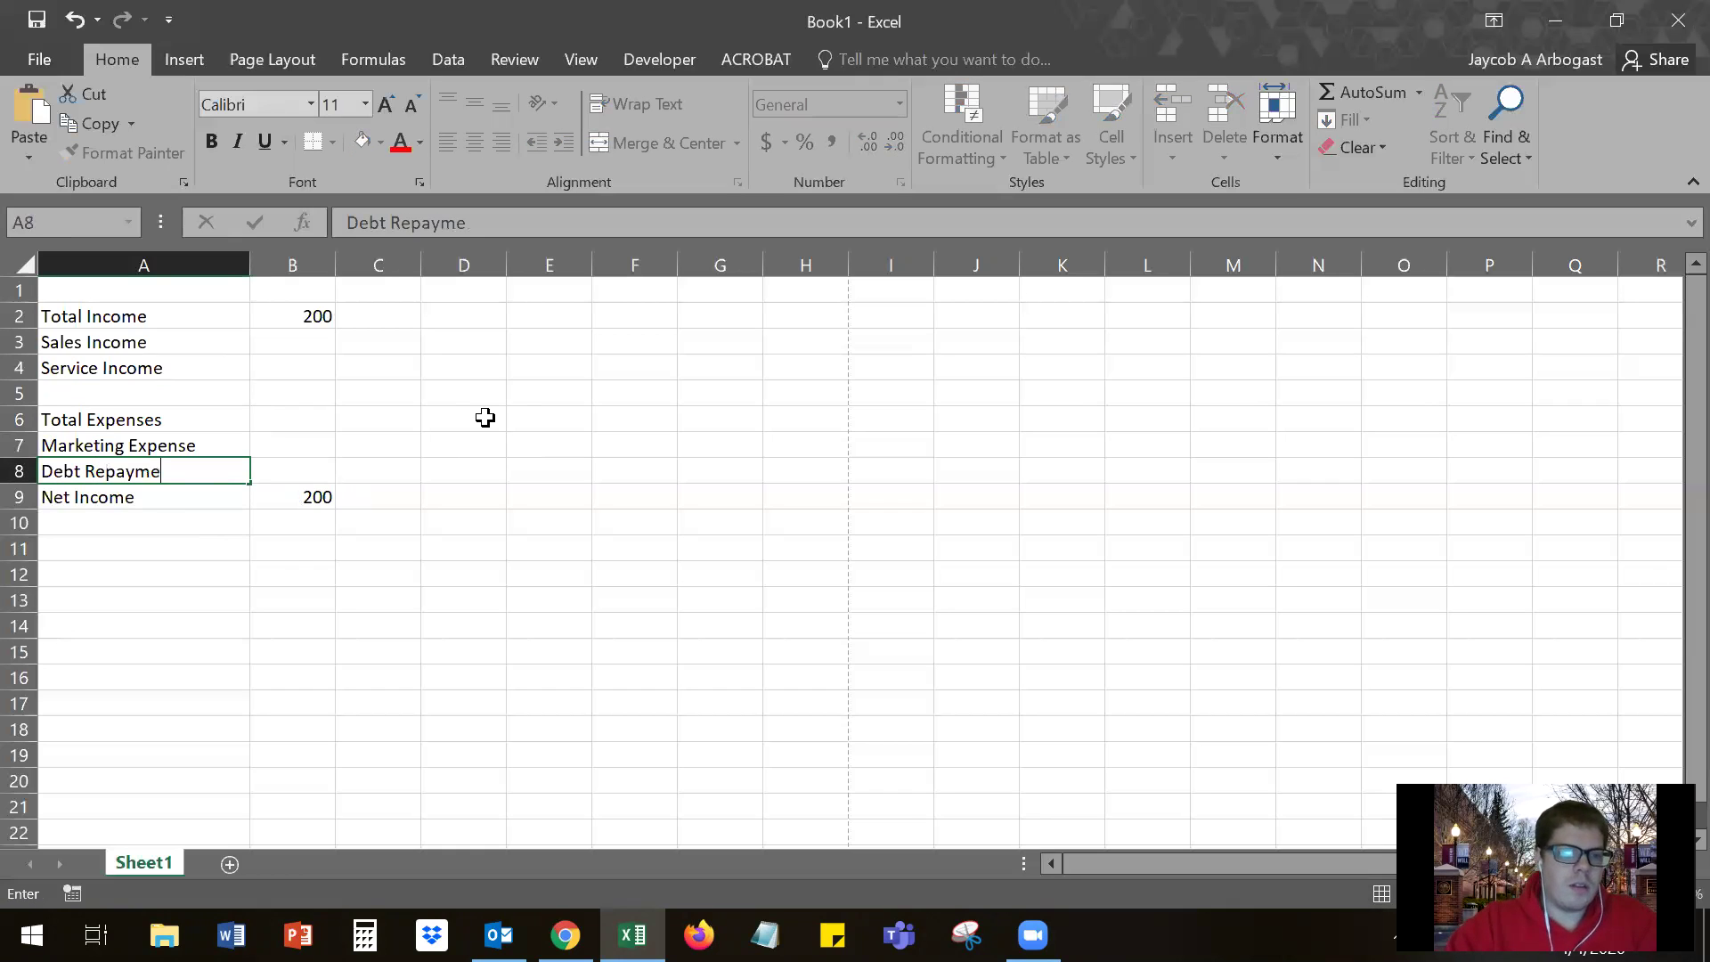
{"action": "key", "text": "Return"}
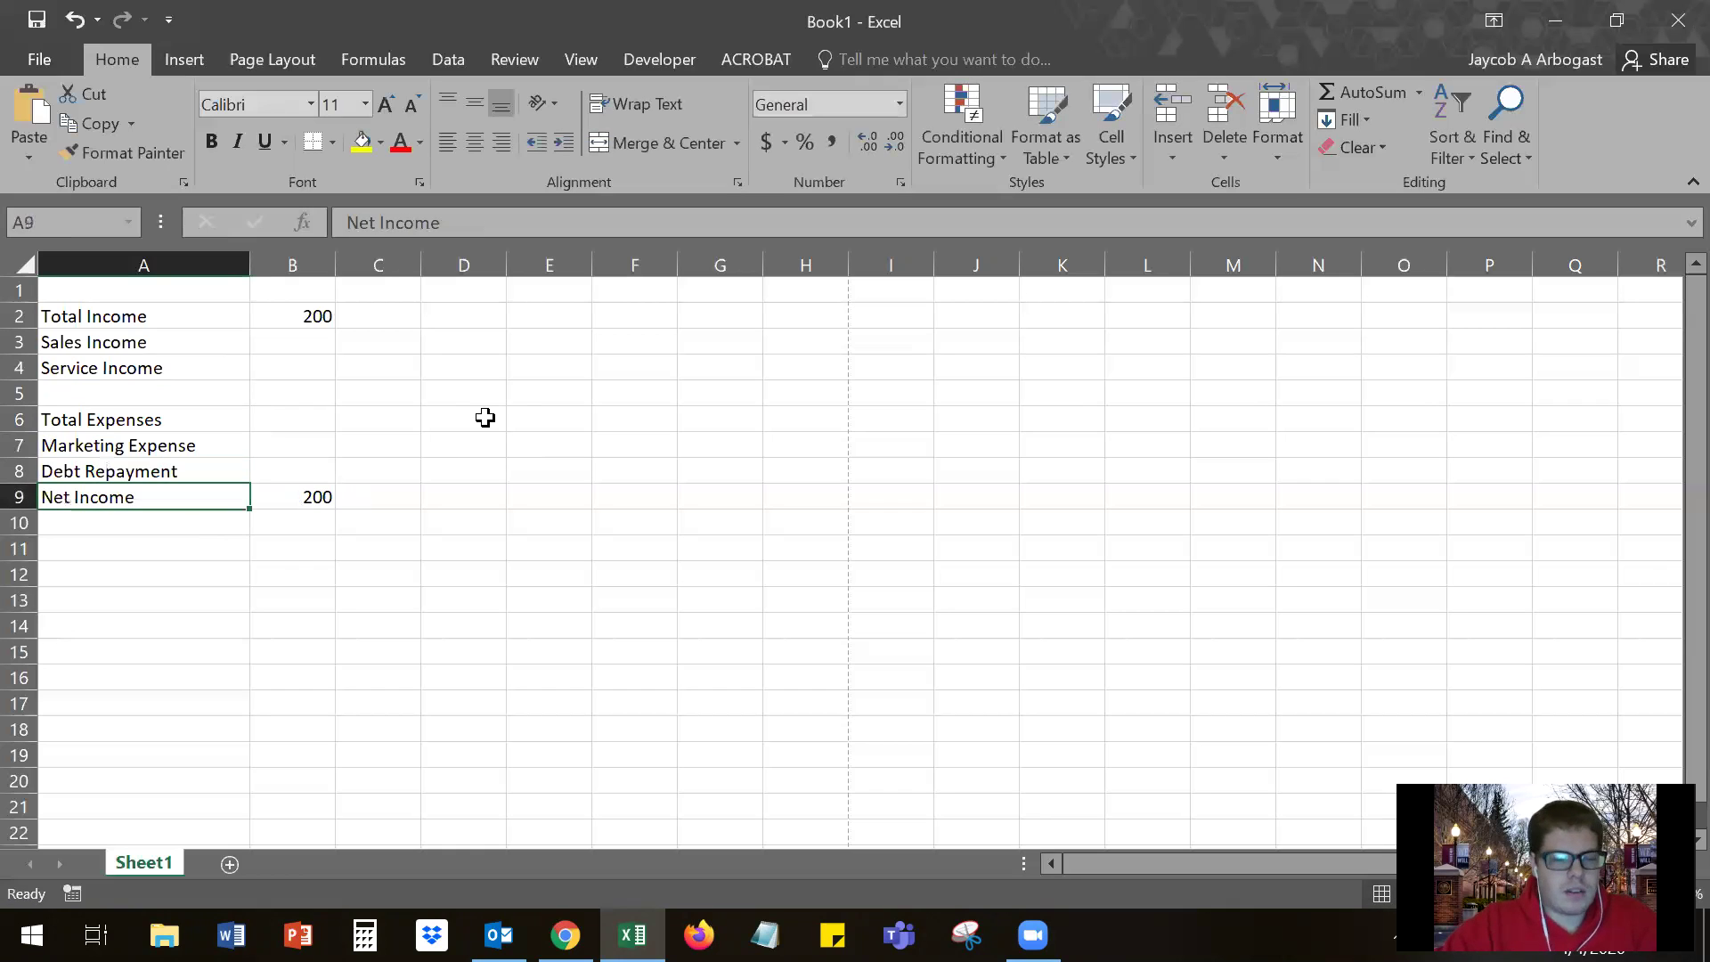
- Insert three blank rows directly above the Net Income row
{"action": "left_click", "coordinate": [13, 496]}
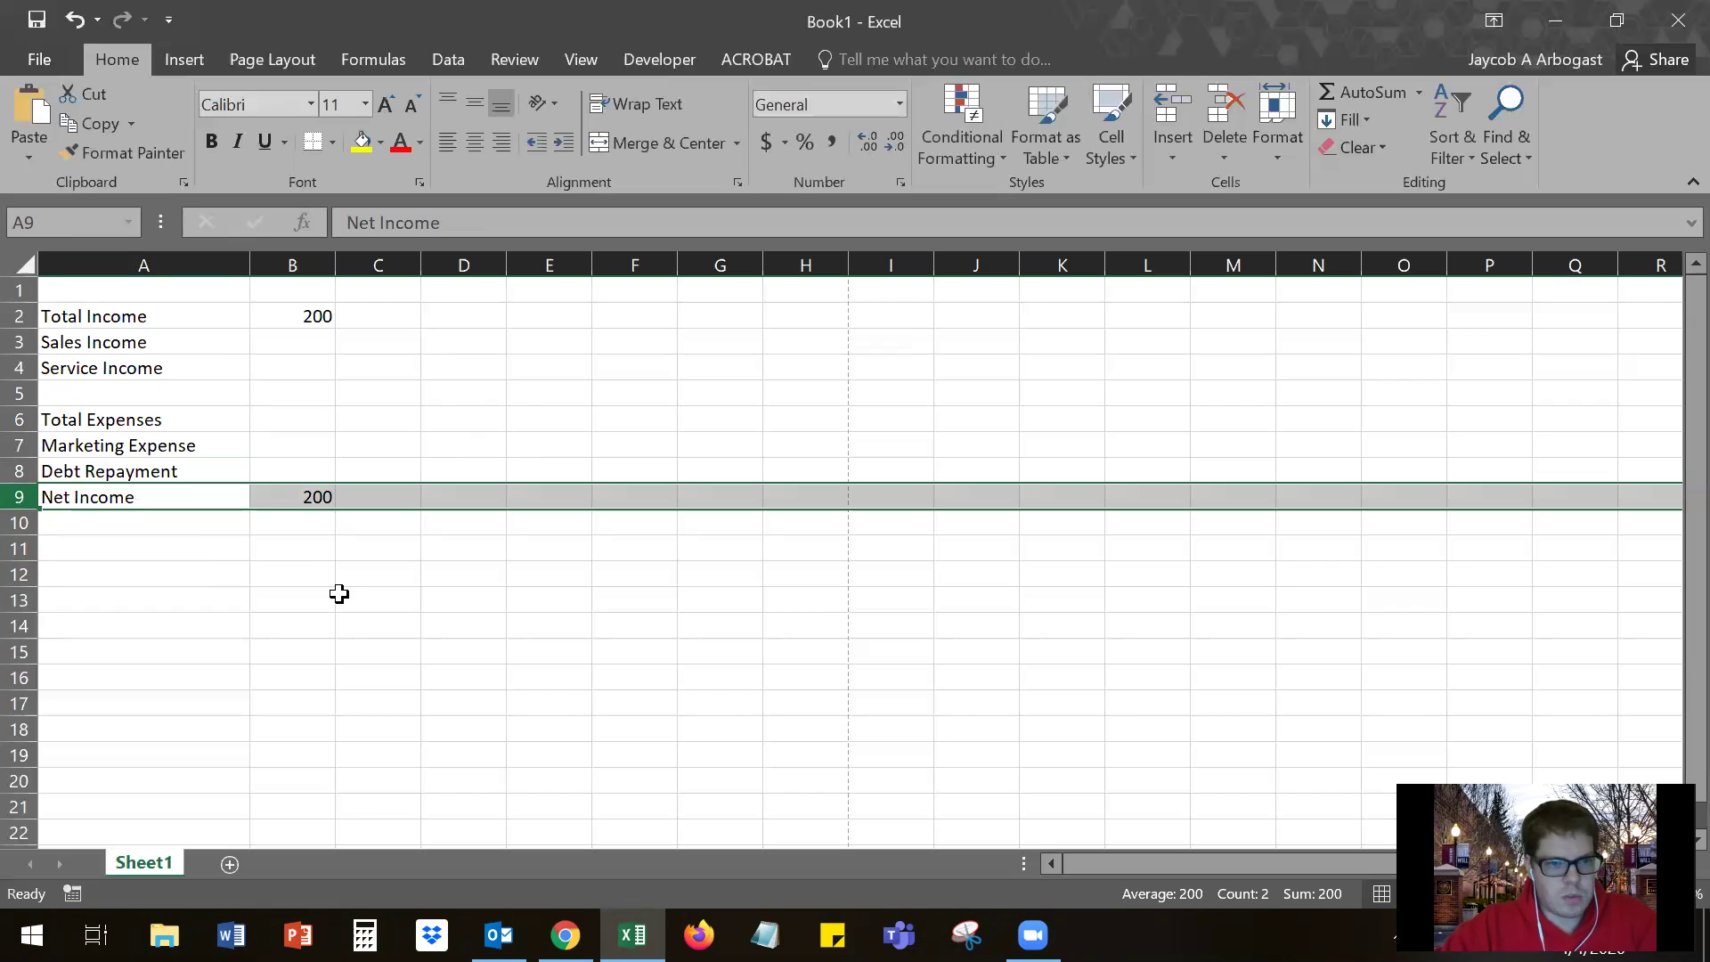
{"action": "key", "text": "ctrl+shift+plus"}
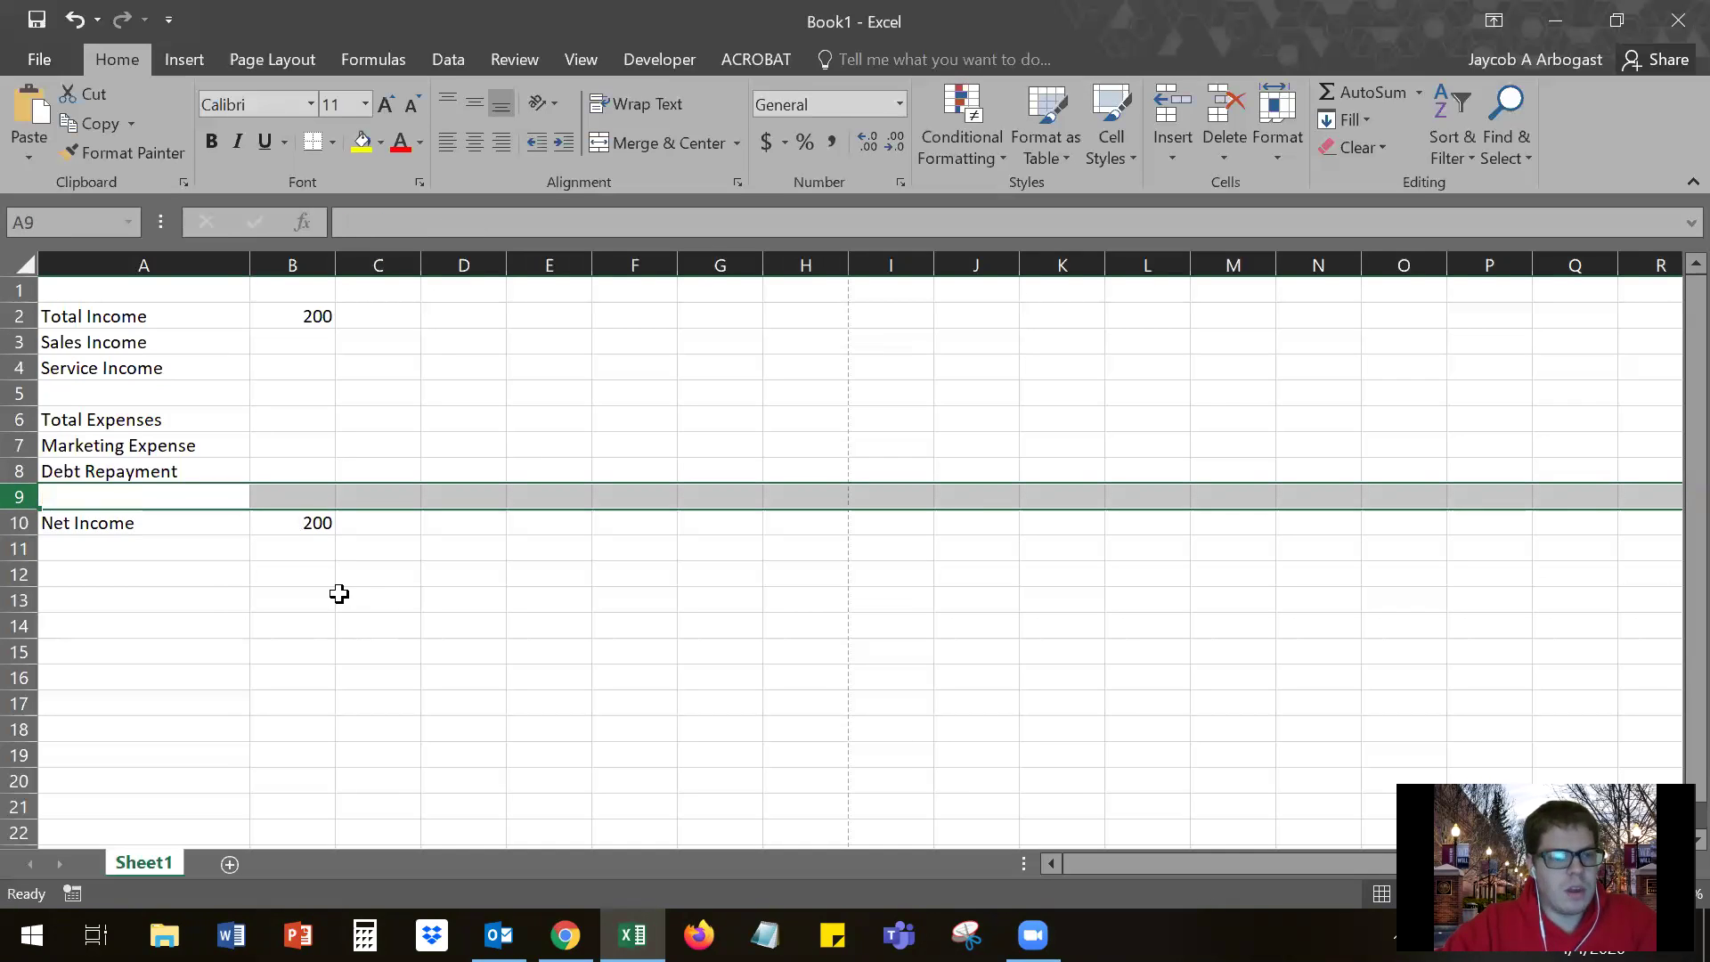
{"action": "key", "text": "ctrl+shift+plus"}
{"action": "key", "text": "ctrl+shift+plus"}
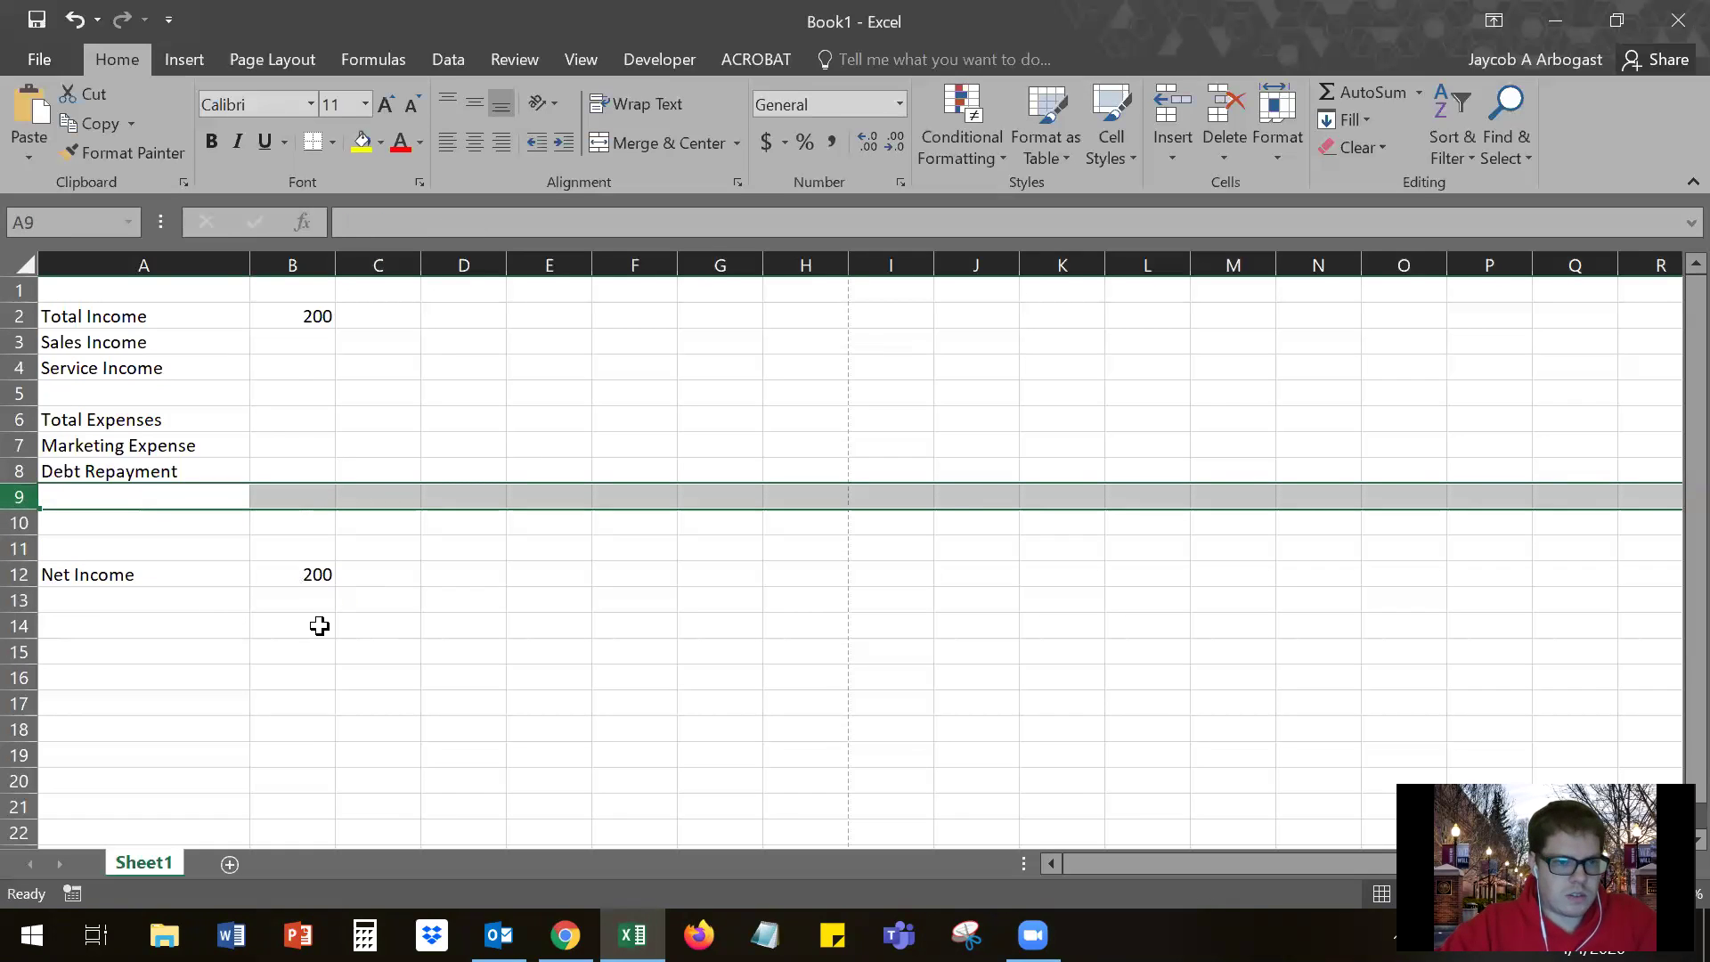
{"action": "left_click", "coordinate": [317, 624]}
- Enter the expense label "Salaries" in cell A9
{"action": "left_click", "coordinate": [108, 500]}
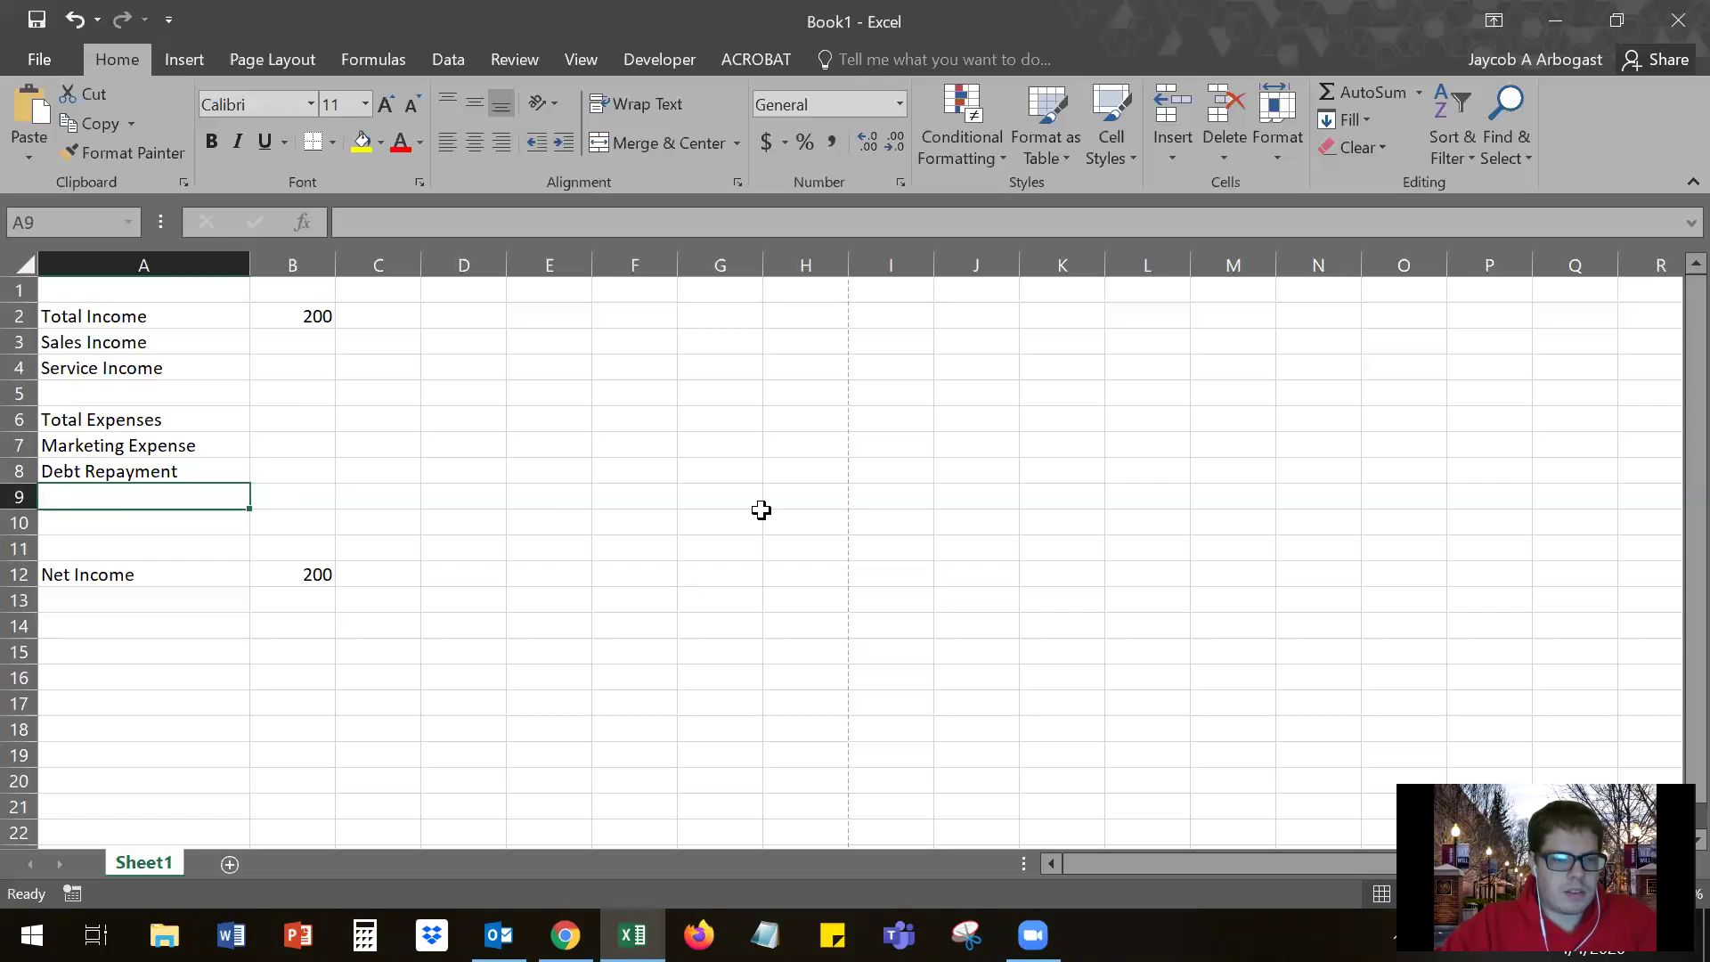
{"action": "type", "text": "Salaries"}
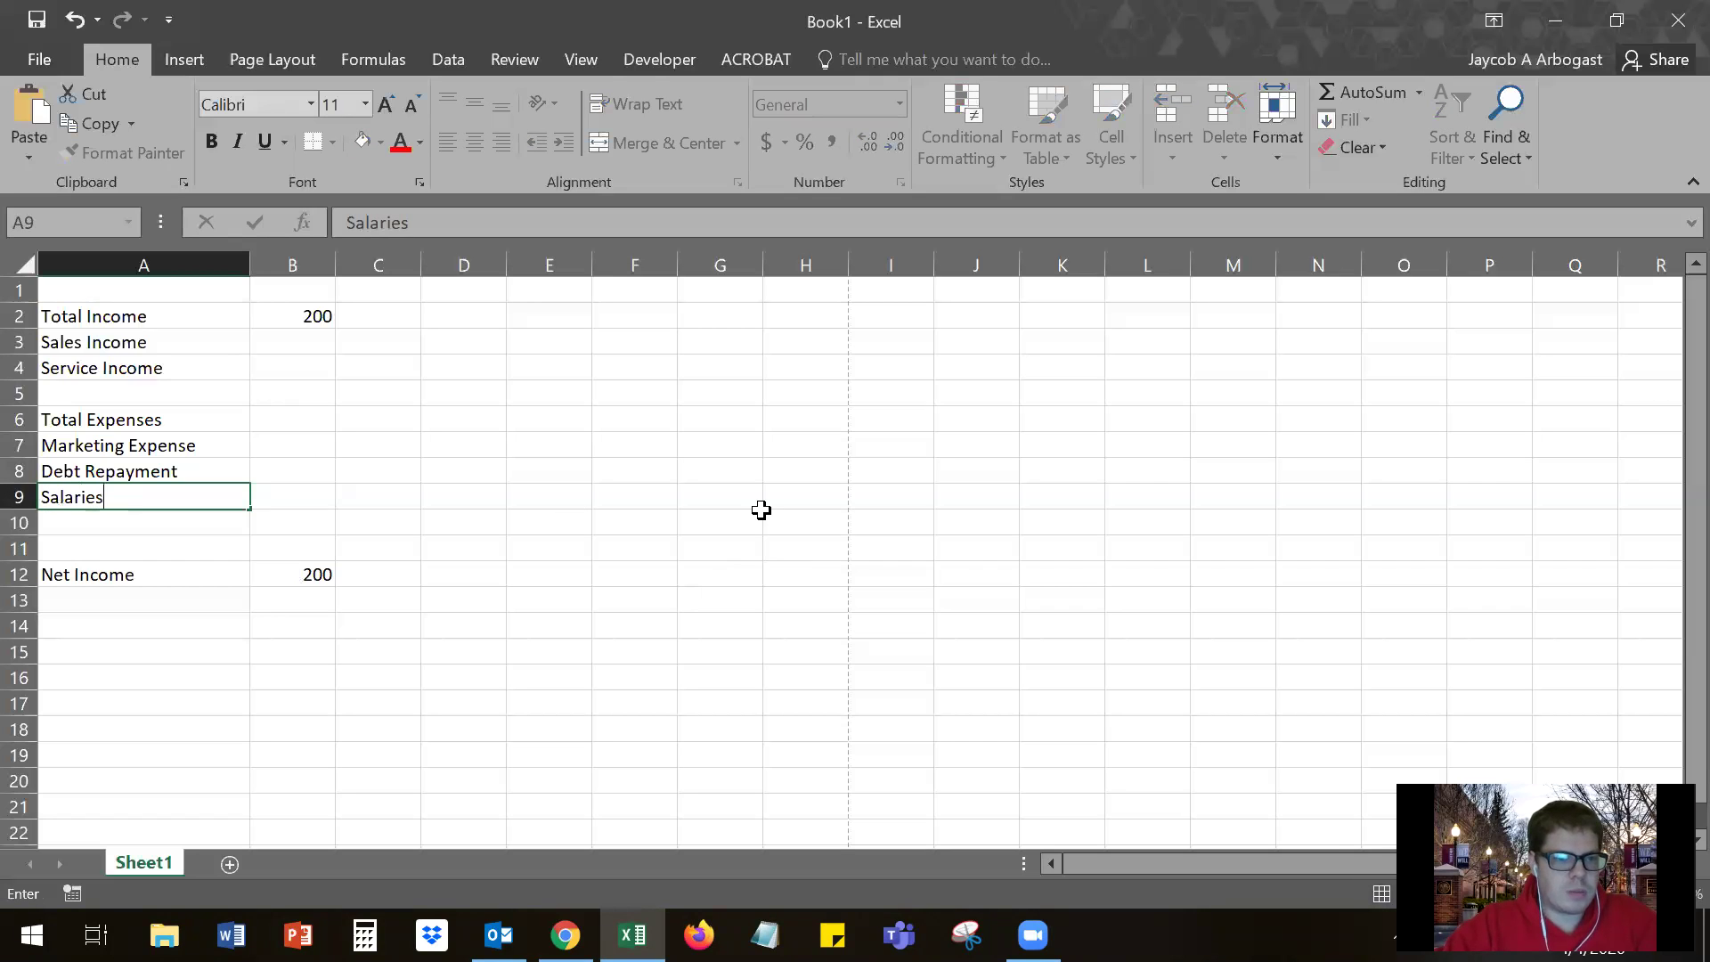
{"action": "key", "text": "Return"}
- Clear the Total Income amount in B2 and the Net Income amount in B12
{"action": "left_click", "coordinate": [312, 316]}
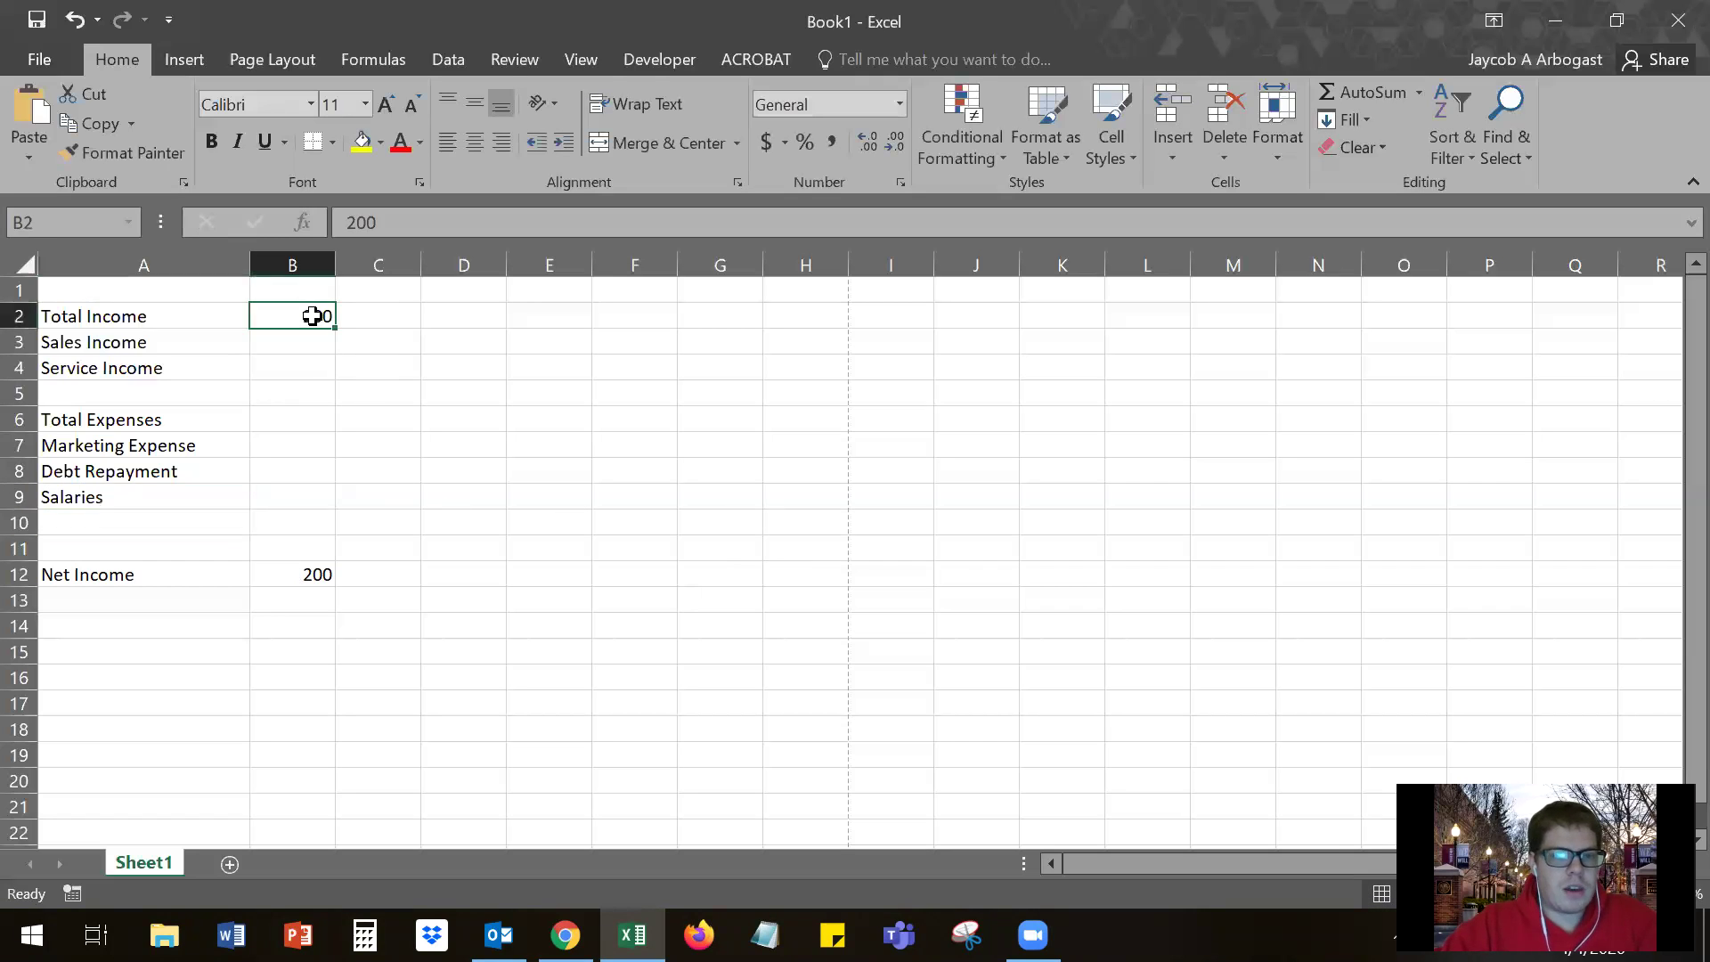
{"action": "key", "text": "Delete"}
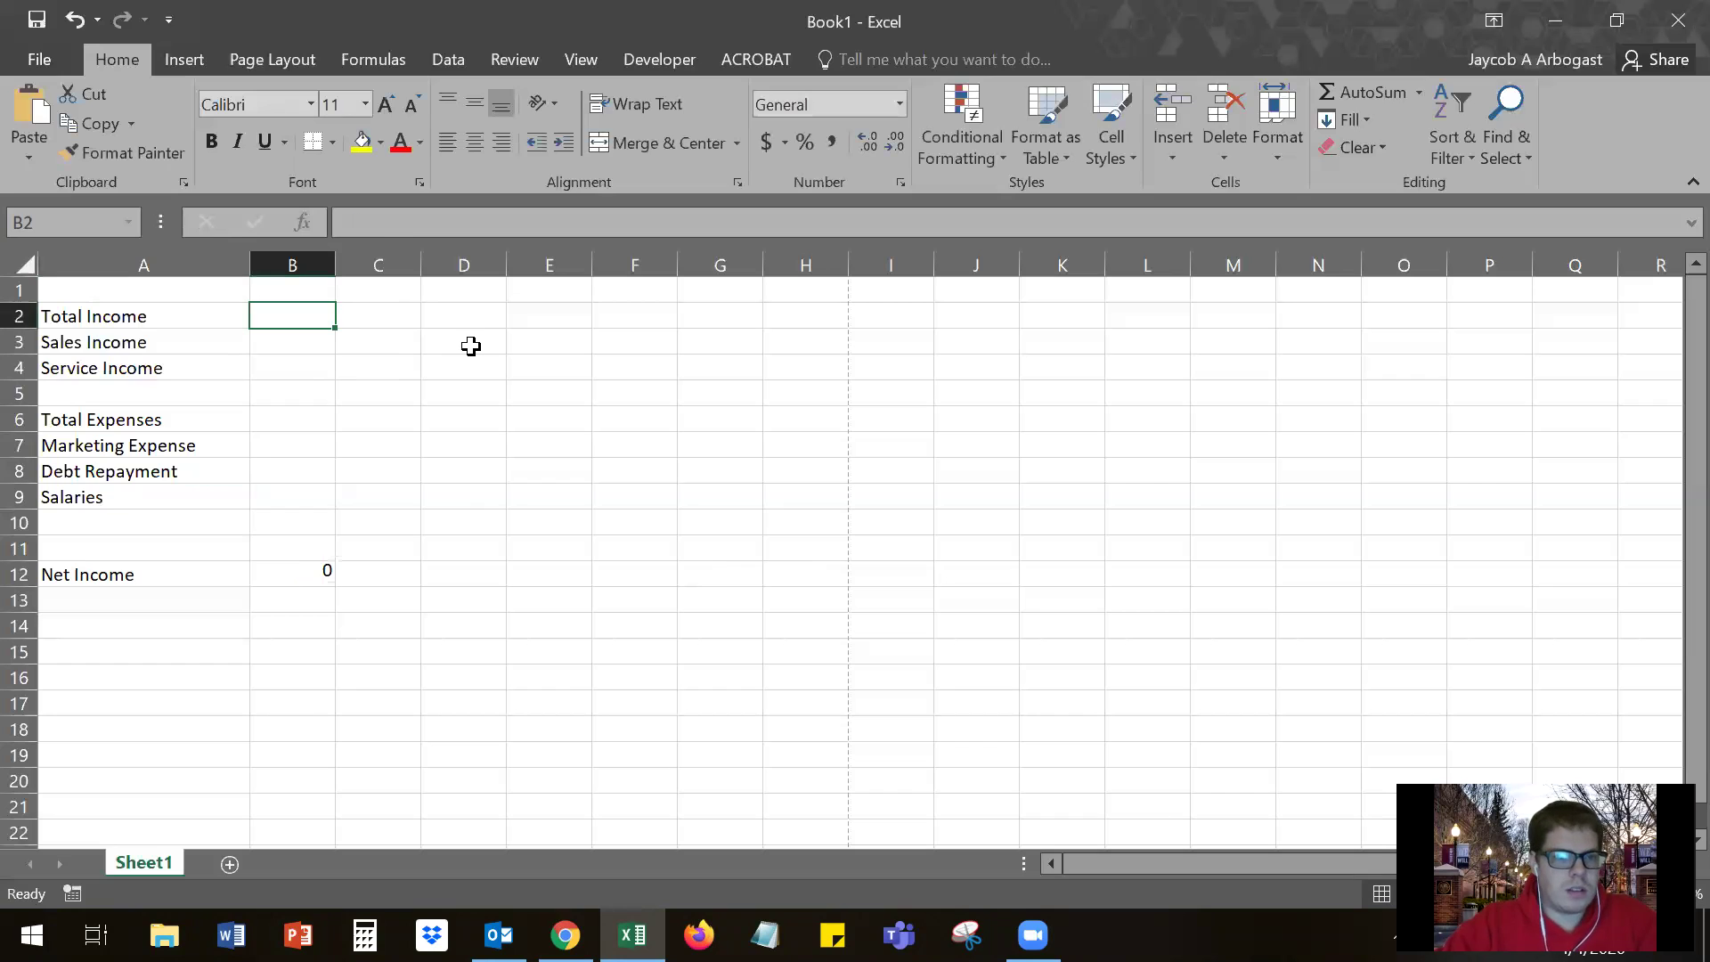
{"action": "left_click", "coordinate": [289, 580]}
{"action": "key", "text": "Delete"}
{"action": "left_click", "coordinate": [496, 539]}
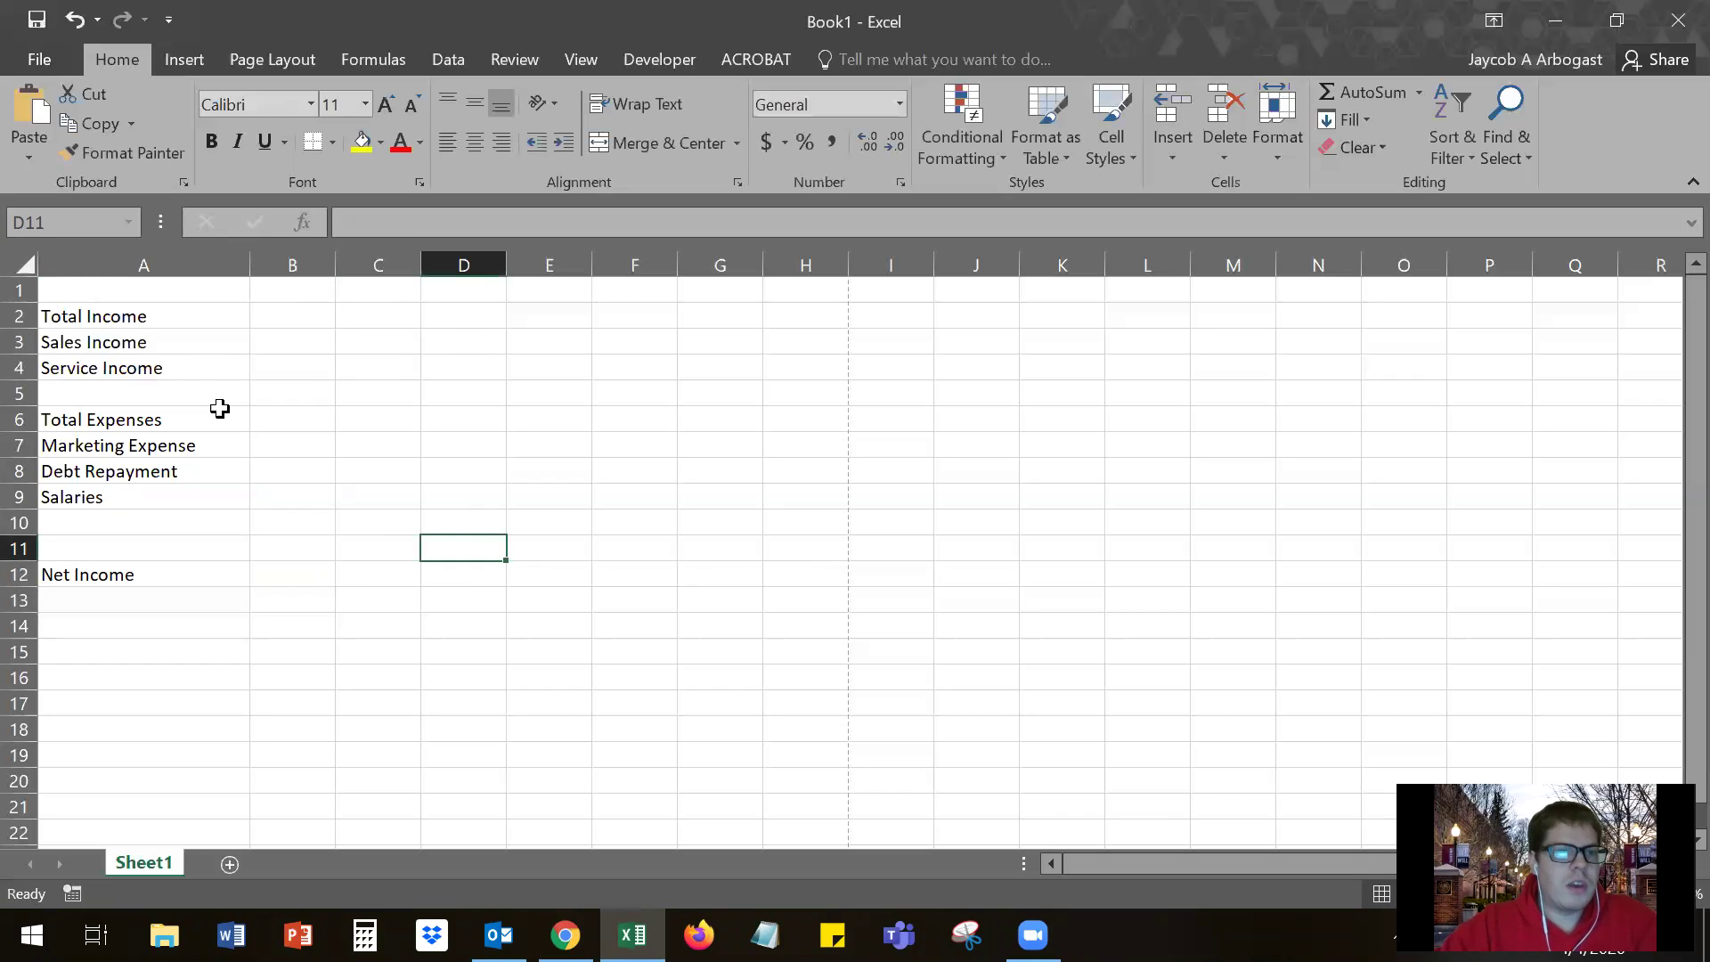
{"action": "left_click_drag", "start_coordinate": [153, 320], "coordinate": [125, 502]}
{"action": "left_click", "coordinate": [123, 570]}
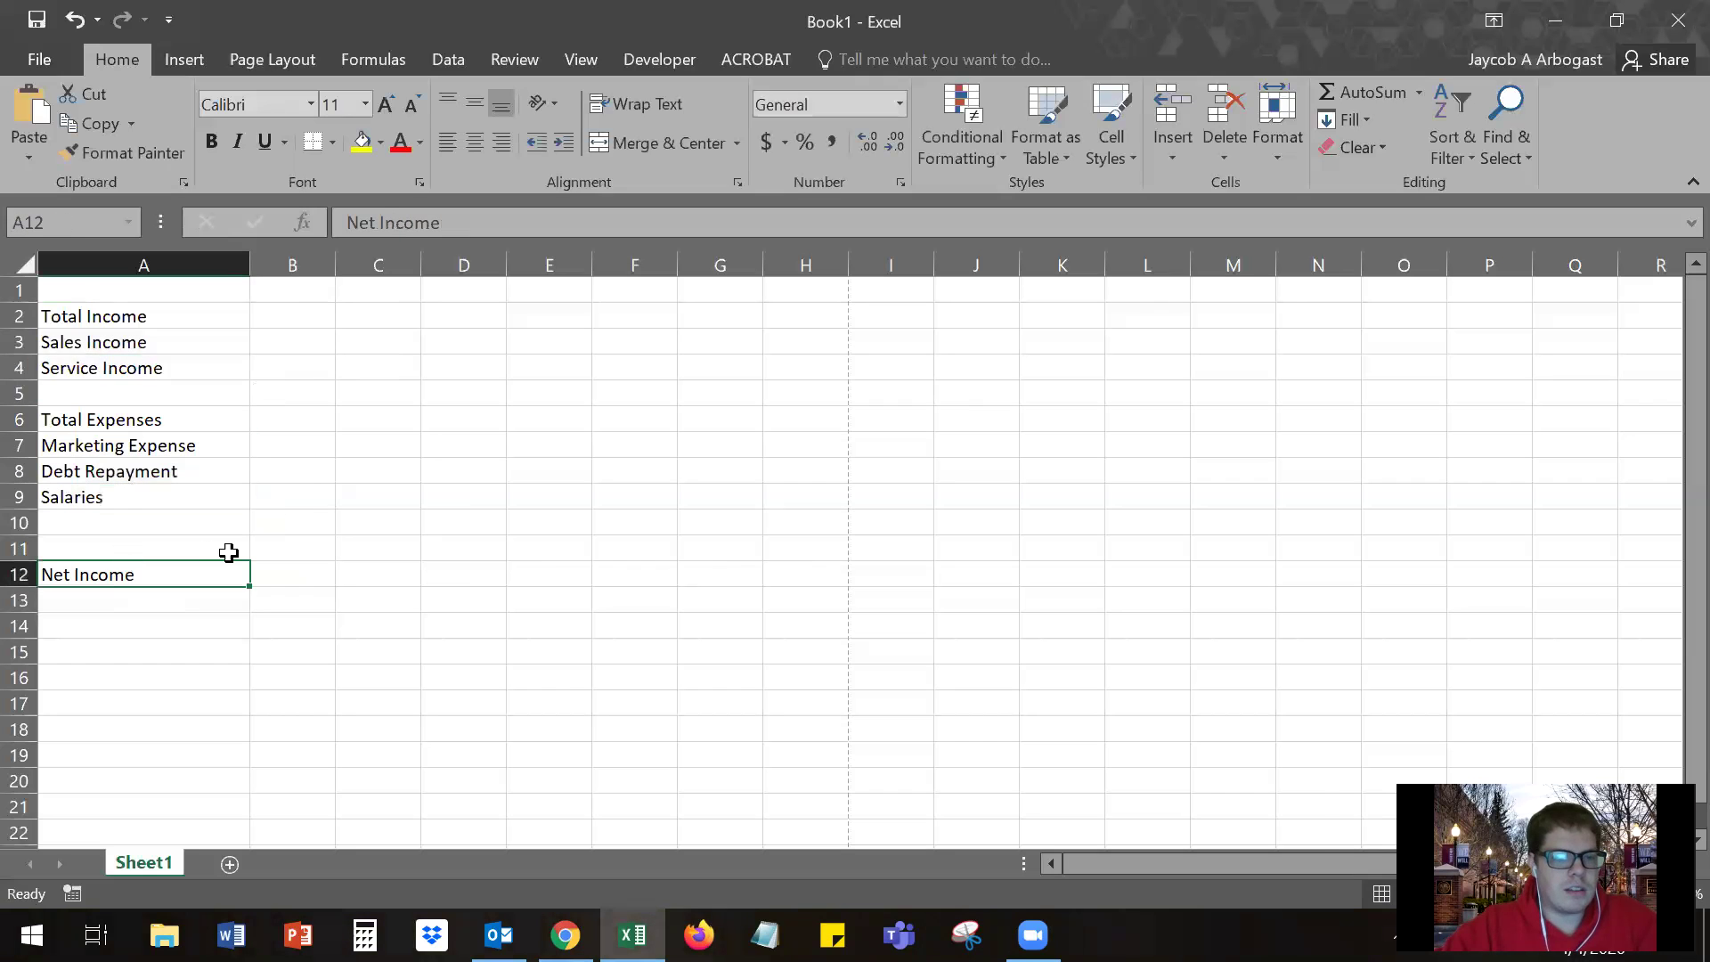
{"action": "left_click", "coordinate": [287, 319]}
- Enter 100 for Sales Income in B3 and 200 for Service Income in B4
{"action": "left_click", "coordinate": [312, 342]}
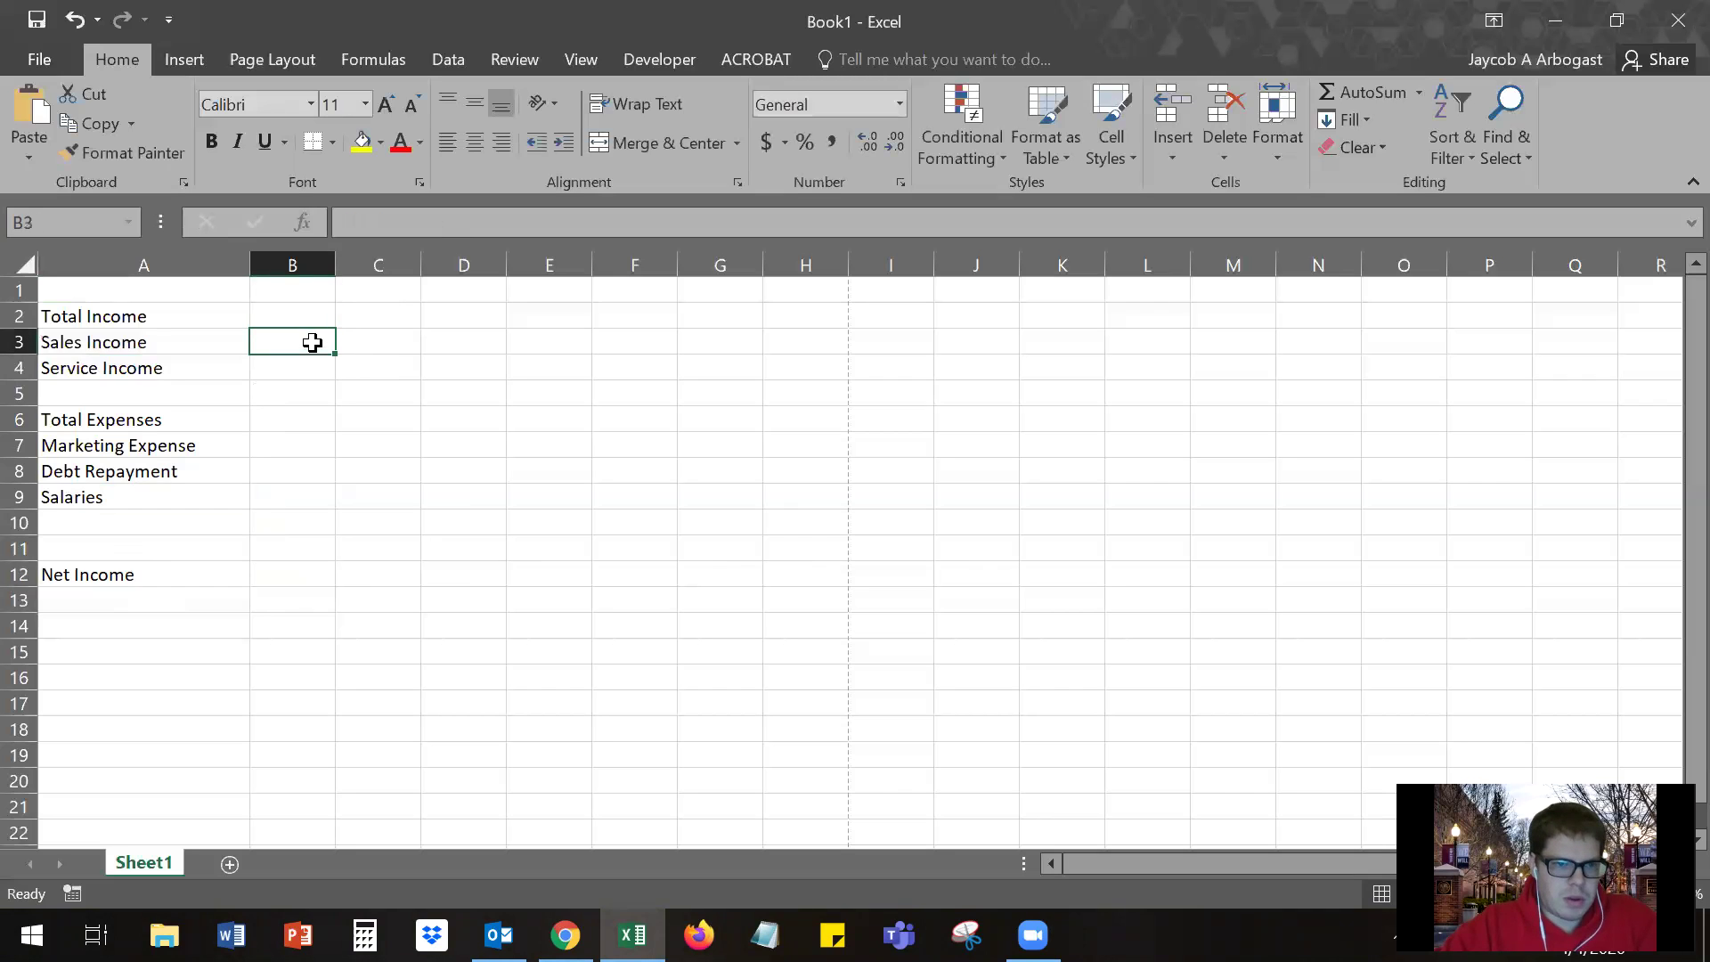
{"action": "type", "text": "100"}
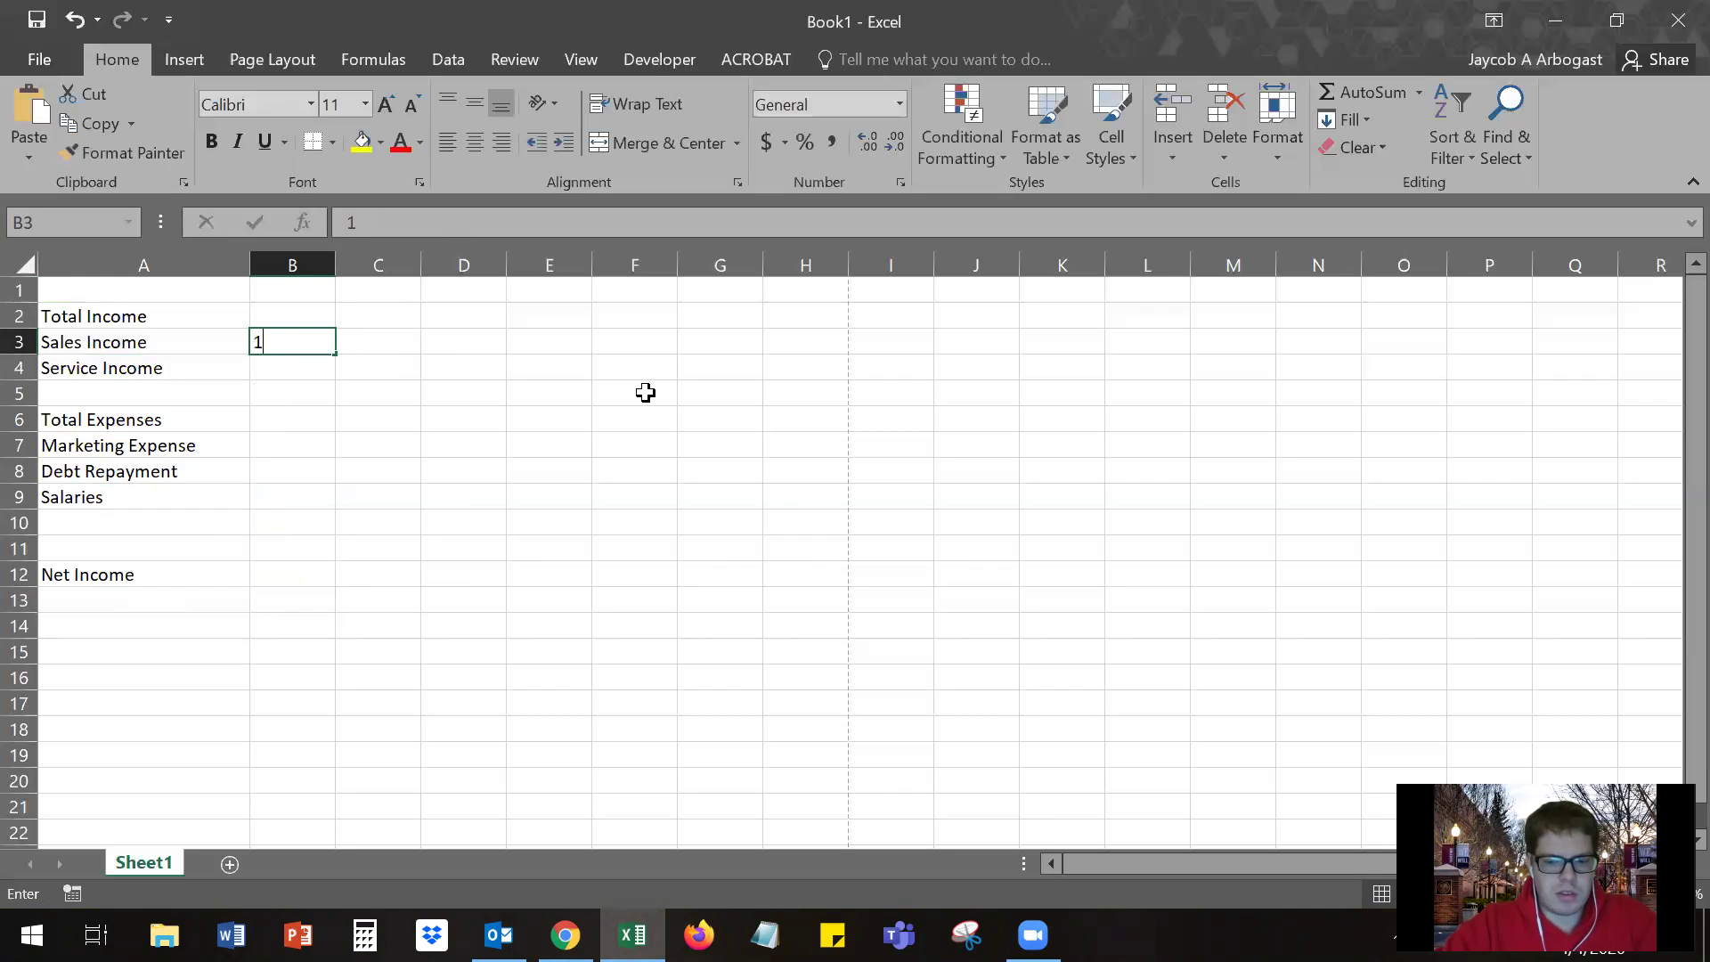
{"action": "key", "text": "Return"}
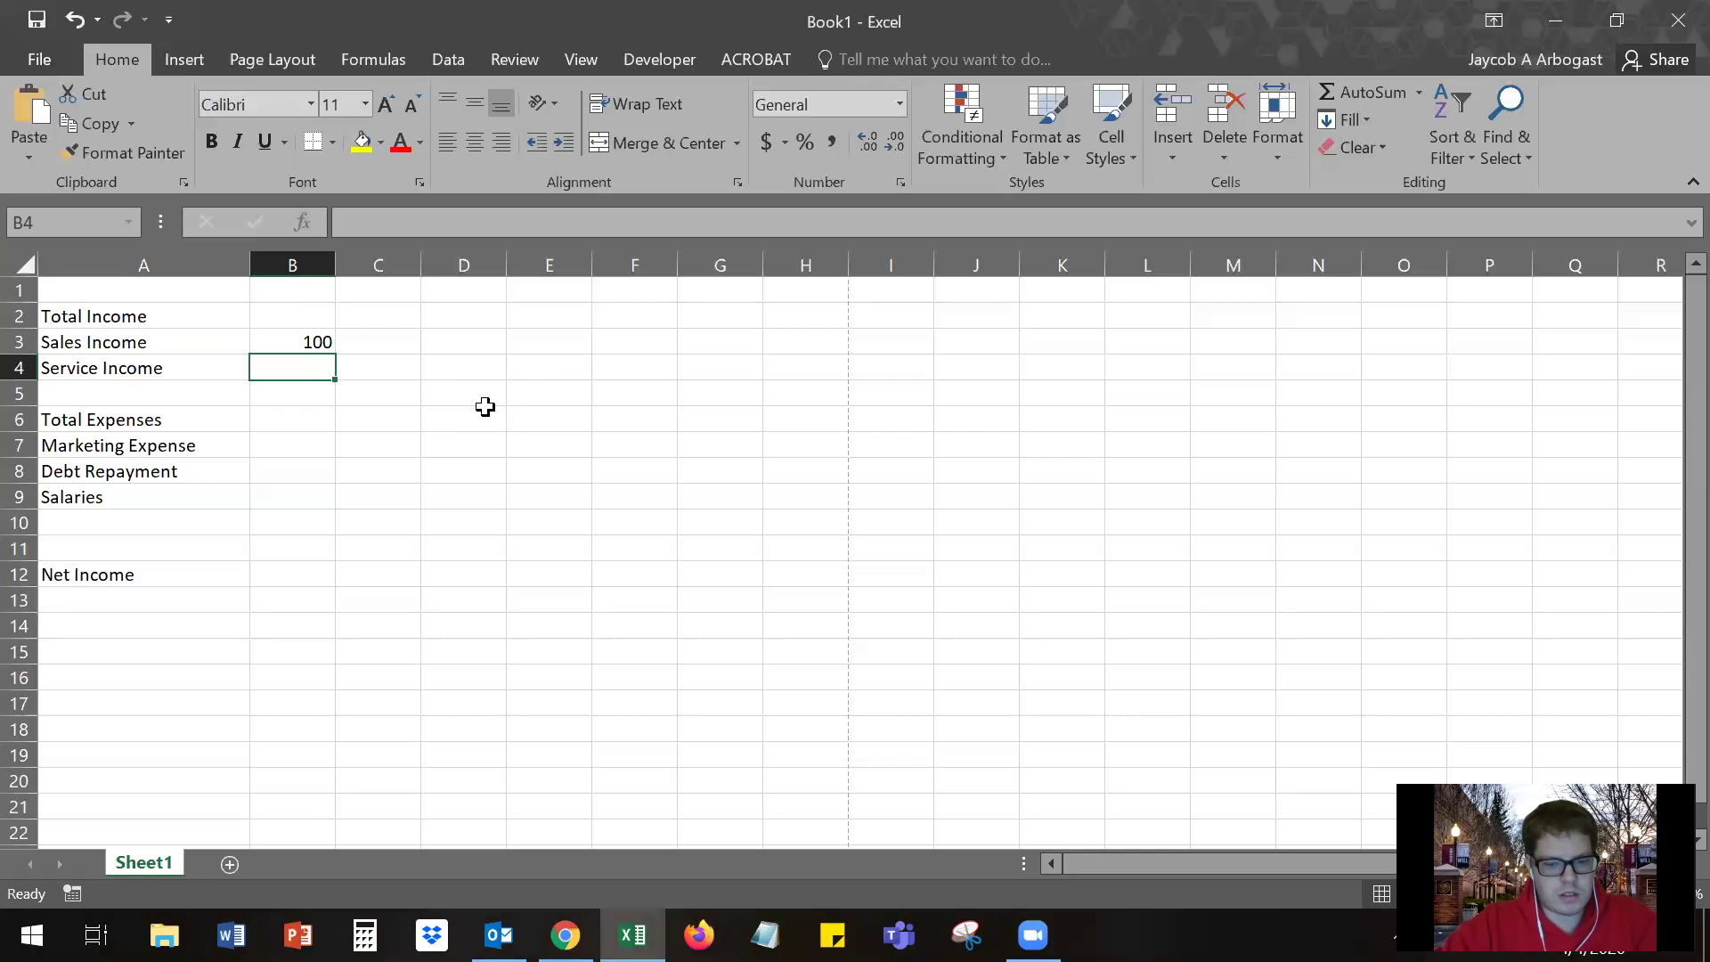
{"action": "type", "text": "200"}
{"action": "key", "text": "Return"}
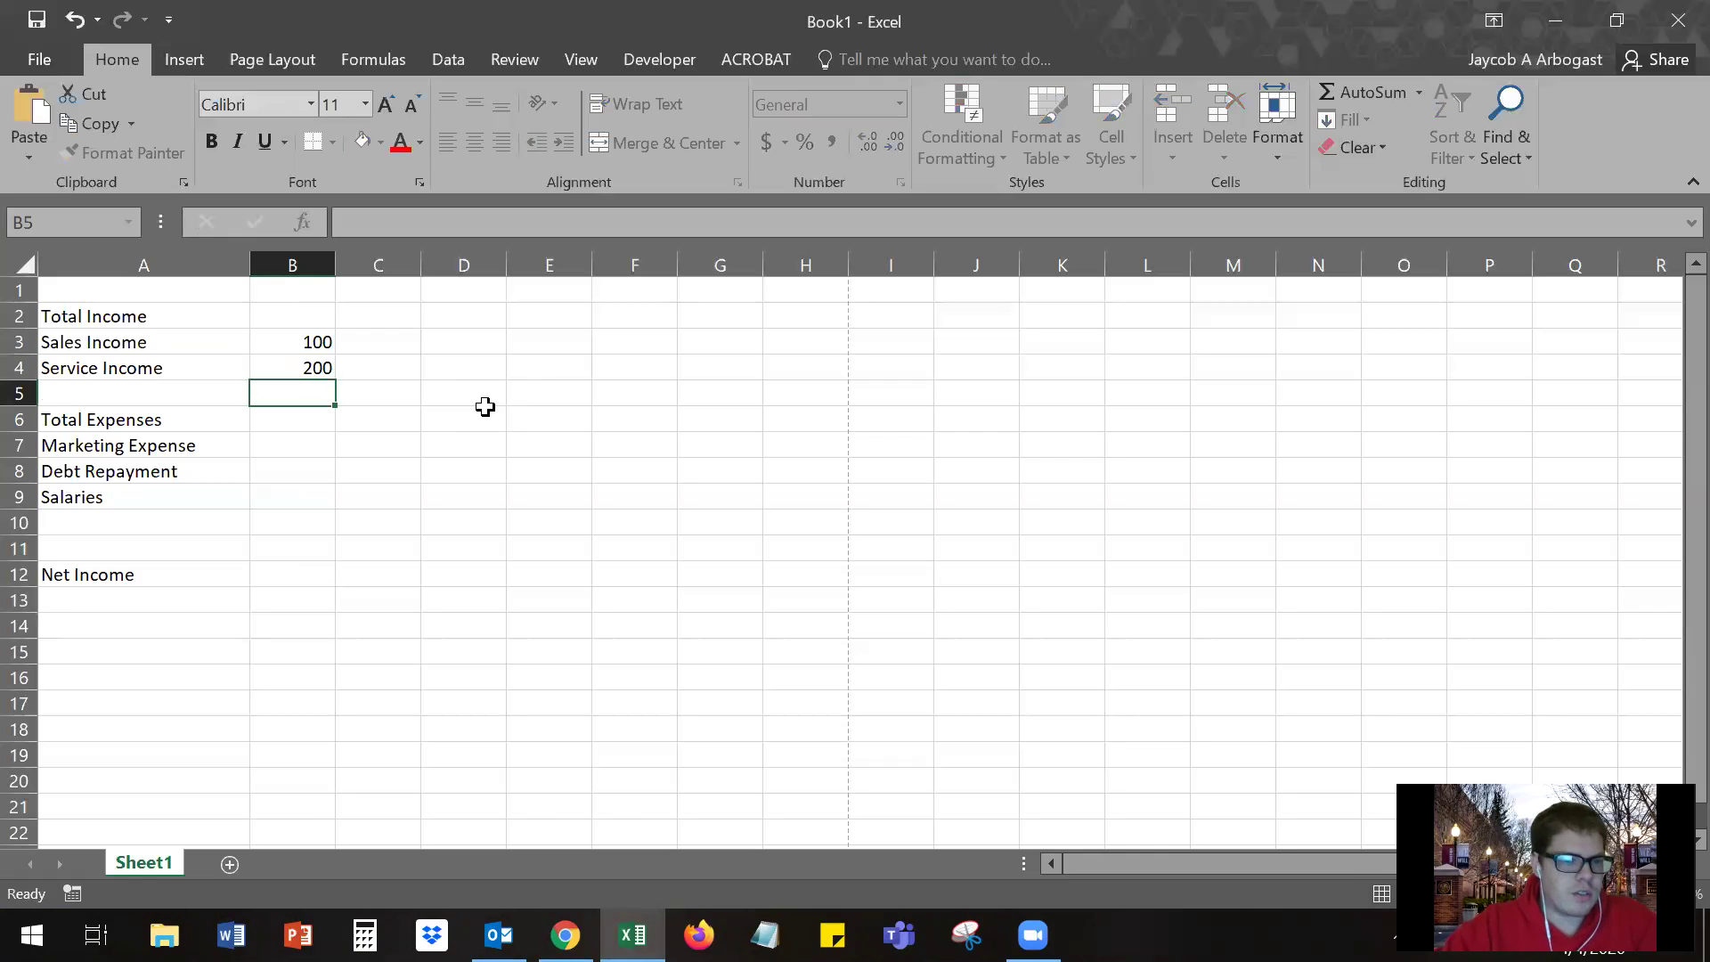
- Calculate Total Income in B2 by adding Sales Income and Service Income with the formula =B3+B4
{"action": "left_click", "coordinate": [467, 391]}
{"action": "left_click", "coordinate": [286, 318]}
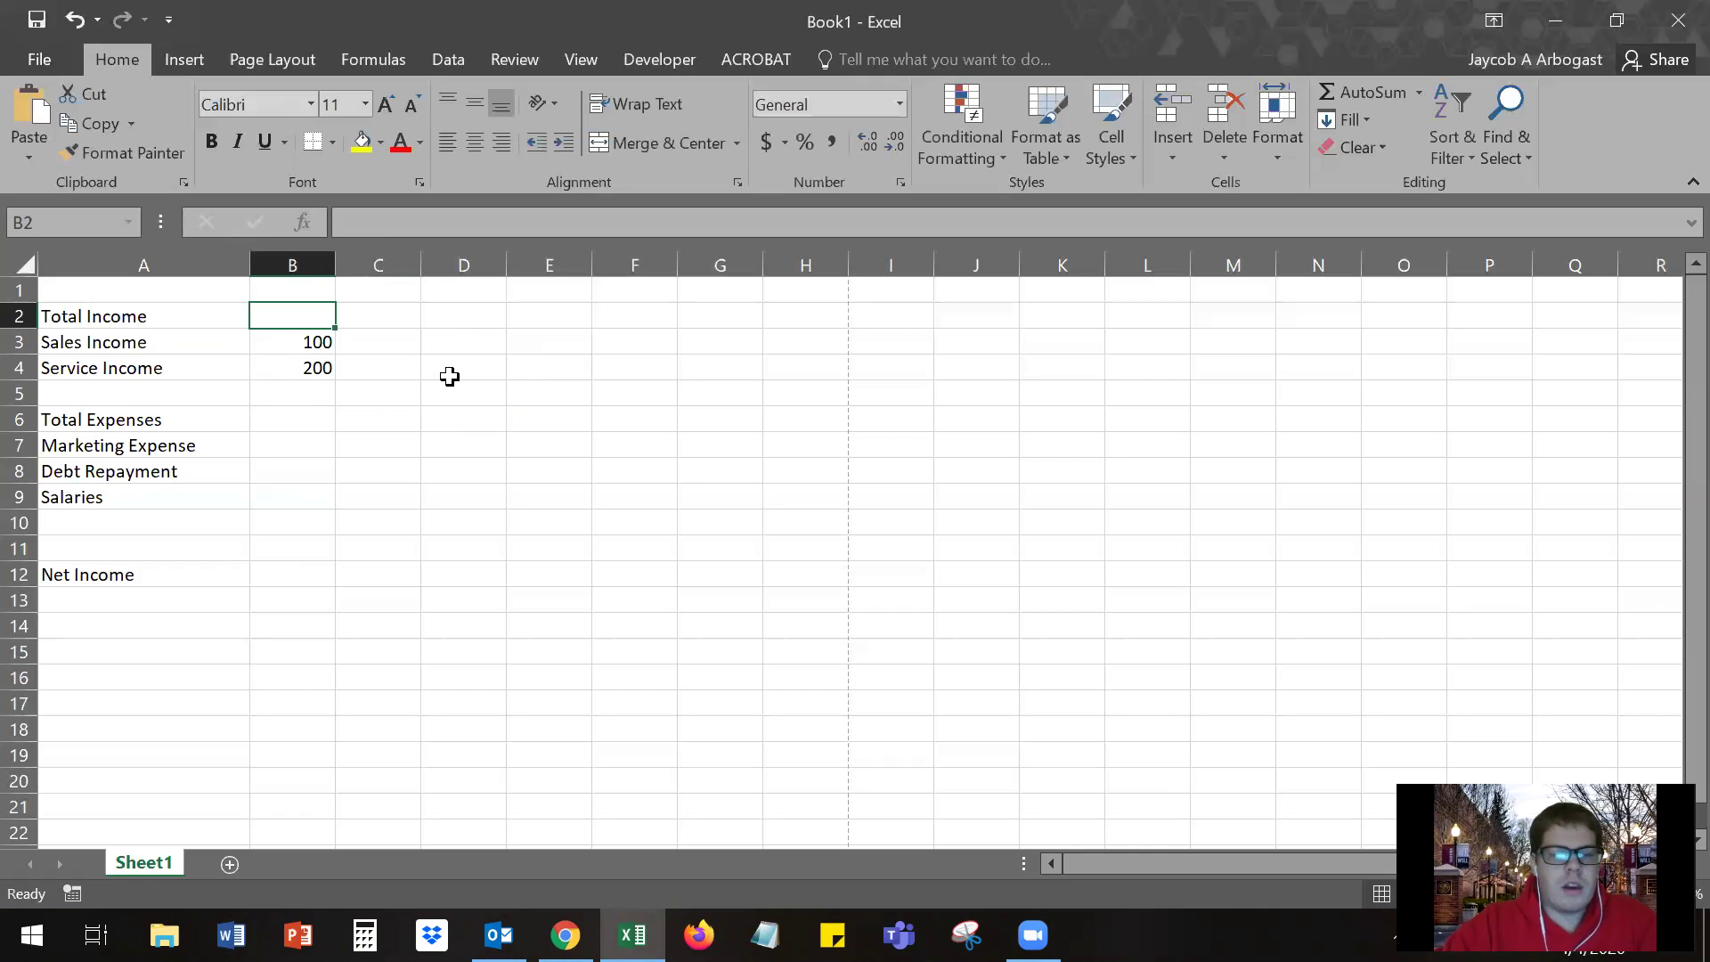
{"action": "type", "text": "="}
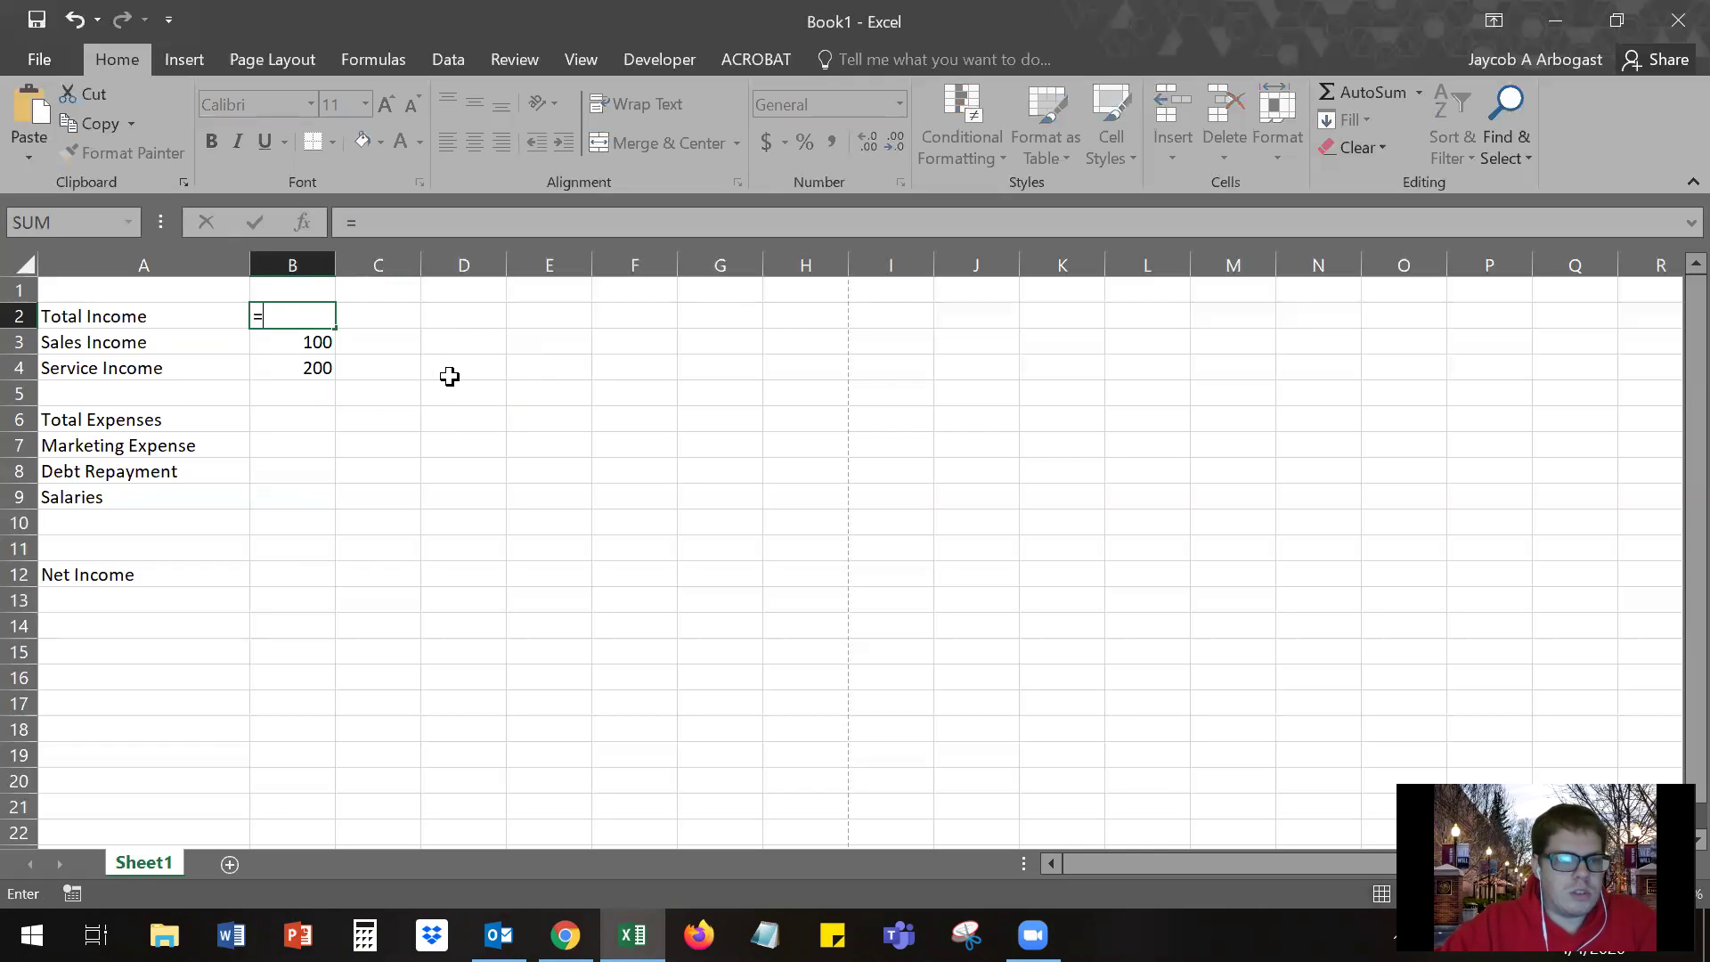
{"action": "left_click", "coordinate": [272, 339]}
{"action": "type", "text": "+"}
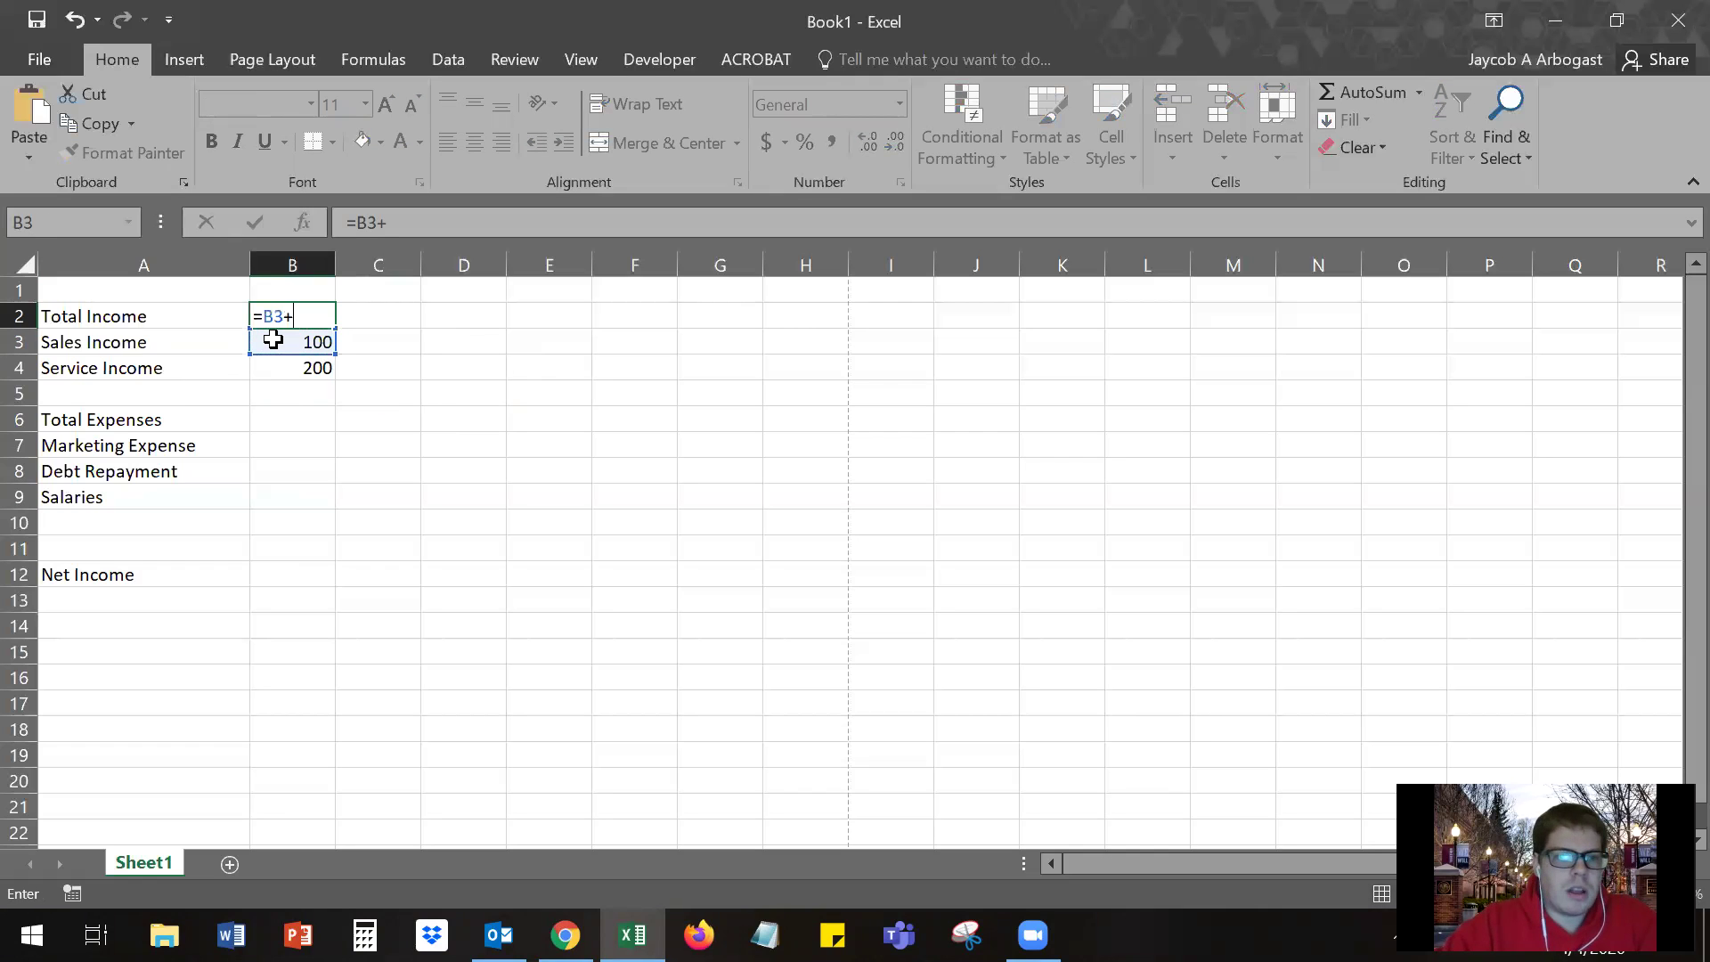
{"action": "left_click", "coordinate": [299, 370]}
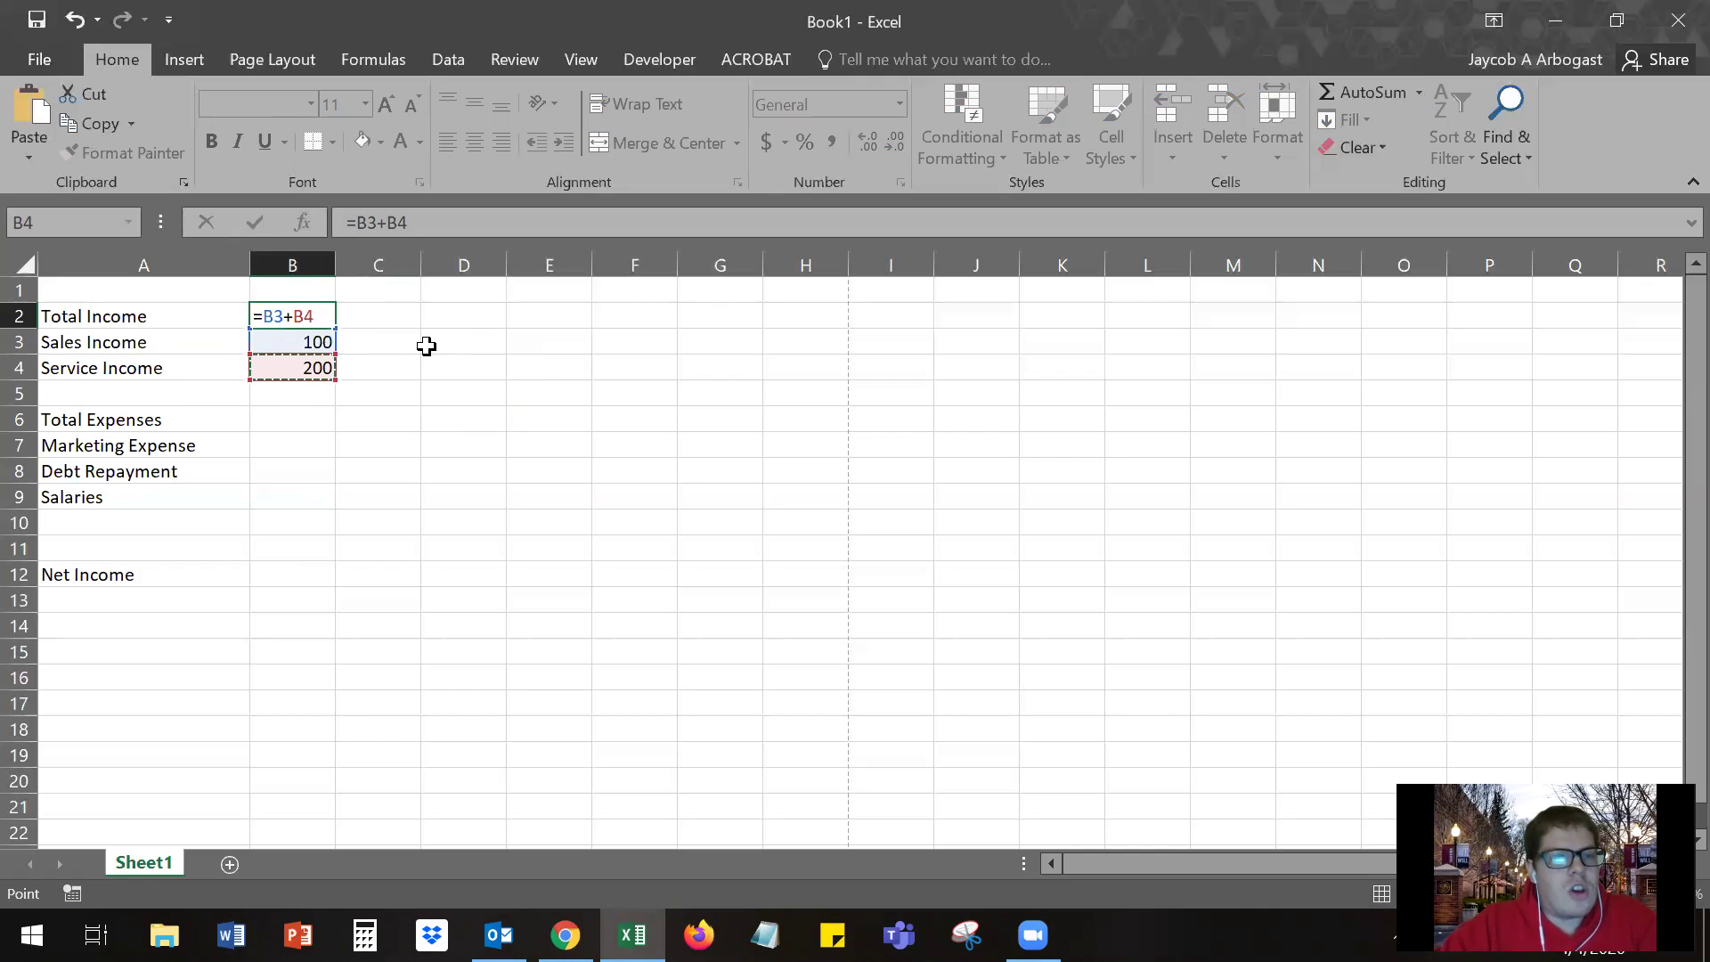
{"action": "double_click", "coordinate": [265, 315]}
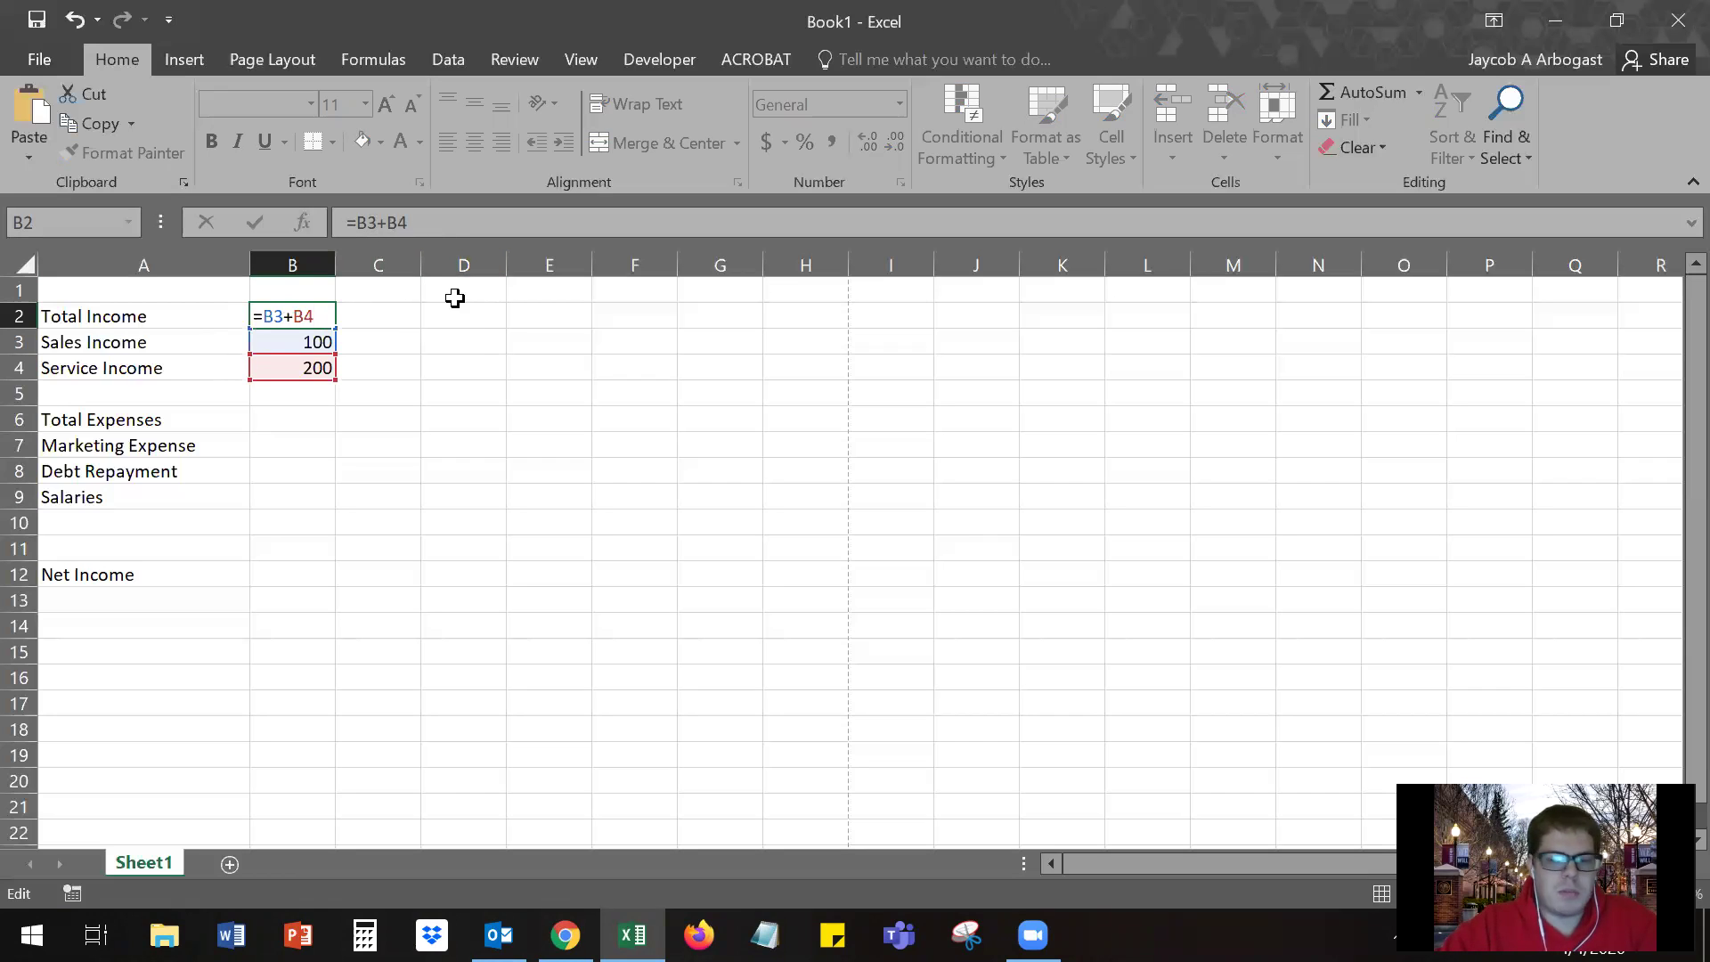
{"action": "key", "text": "Return"}
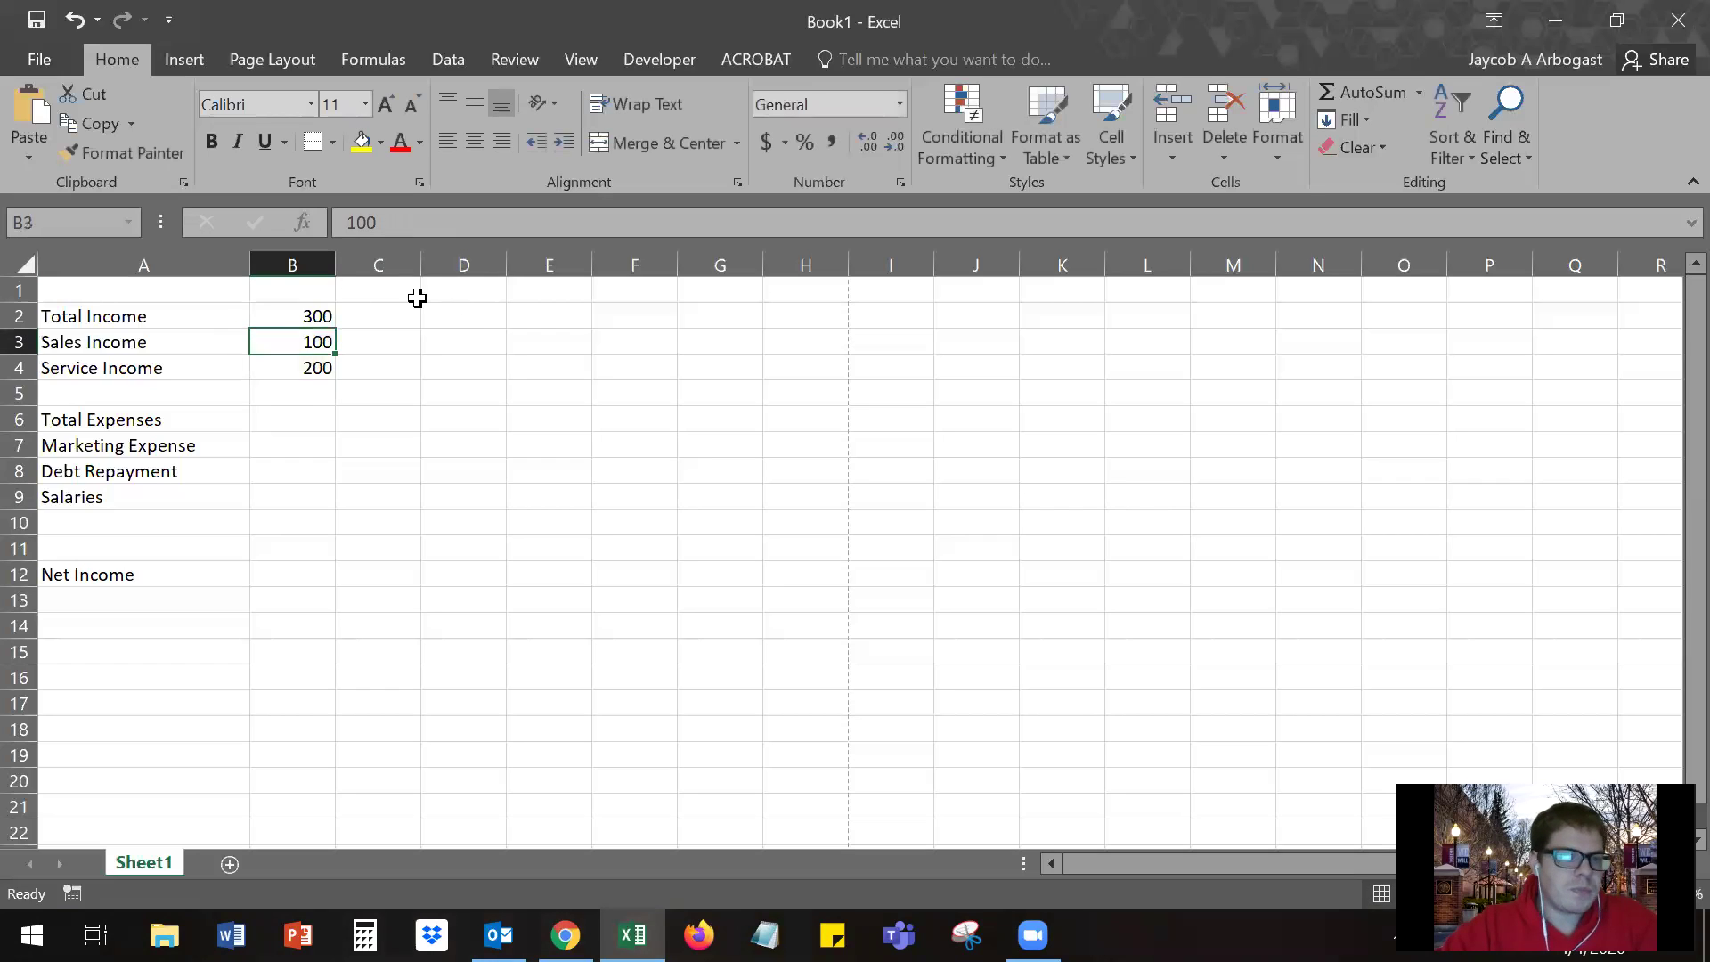
- Test the Total Income formula by changing Service Income in B4 to 100 and back to 200
{"action": "left_click", "coordinate": [301, 315]}
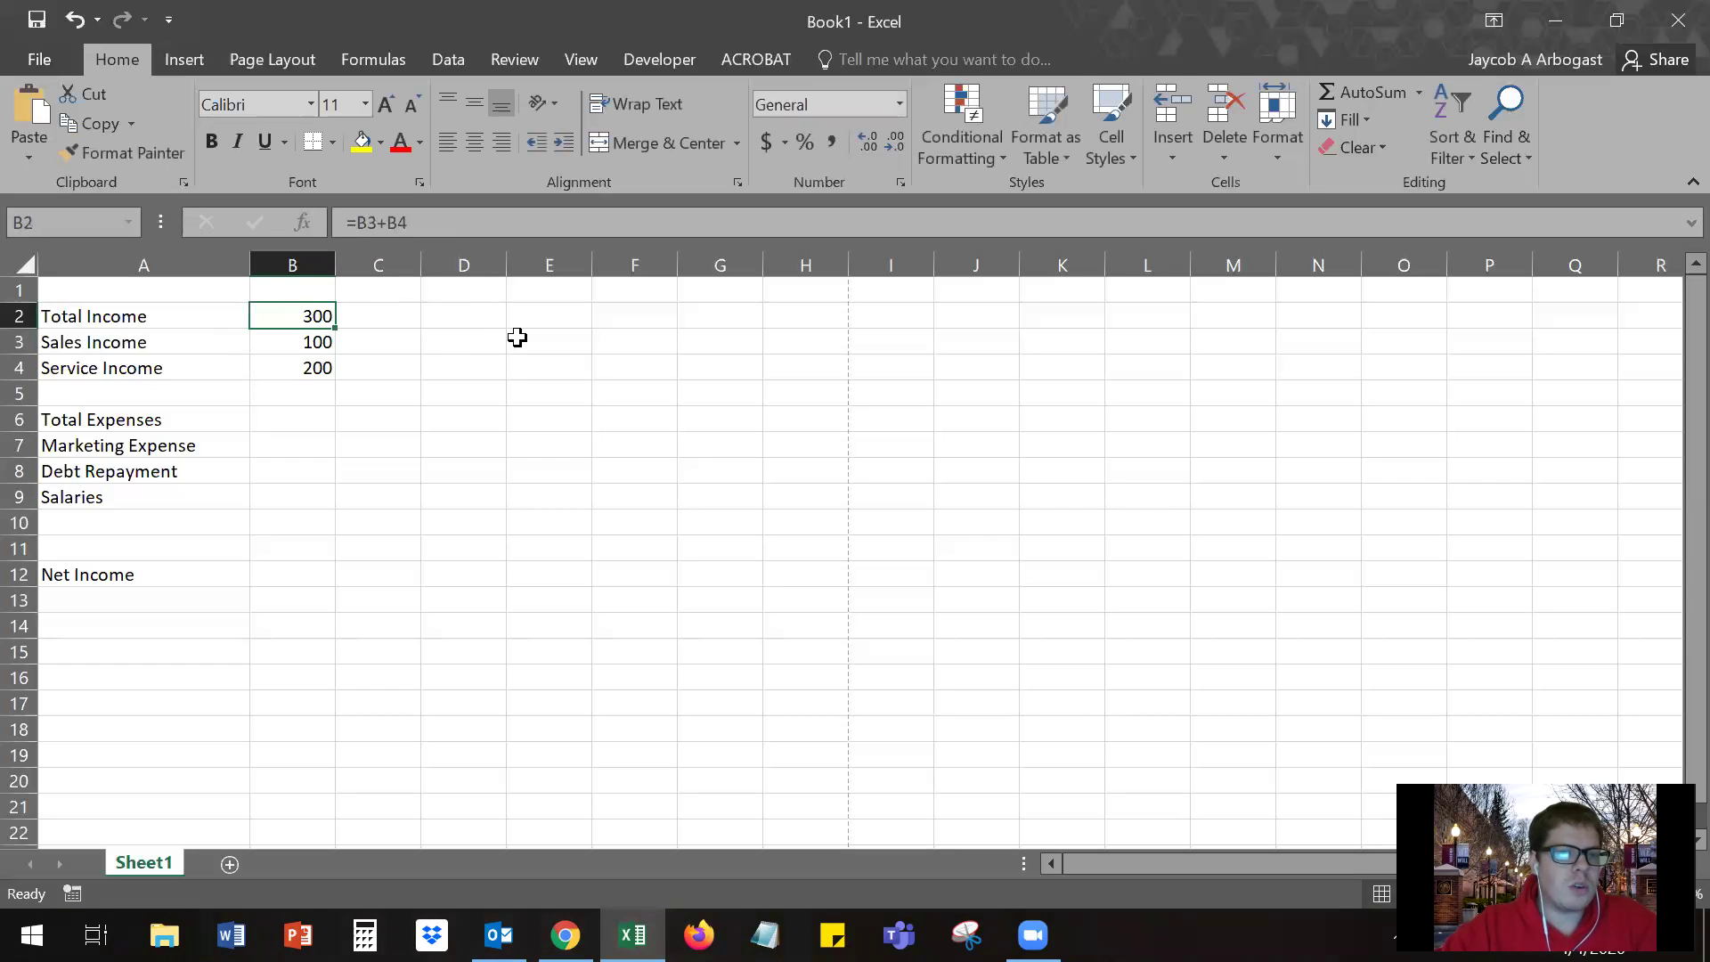
{"action": "left_click", "coordinate": [278, 367]}
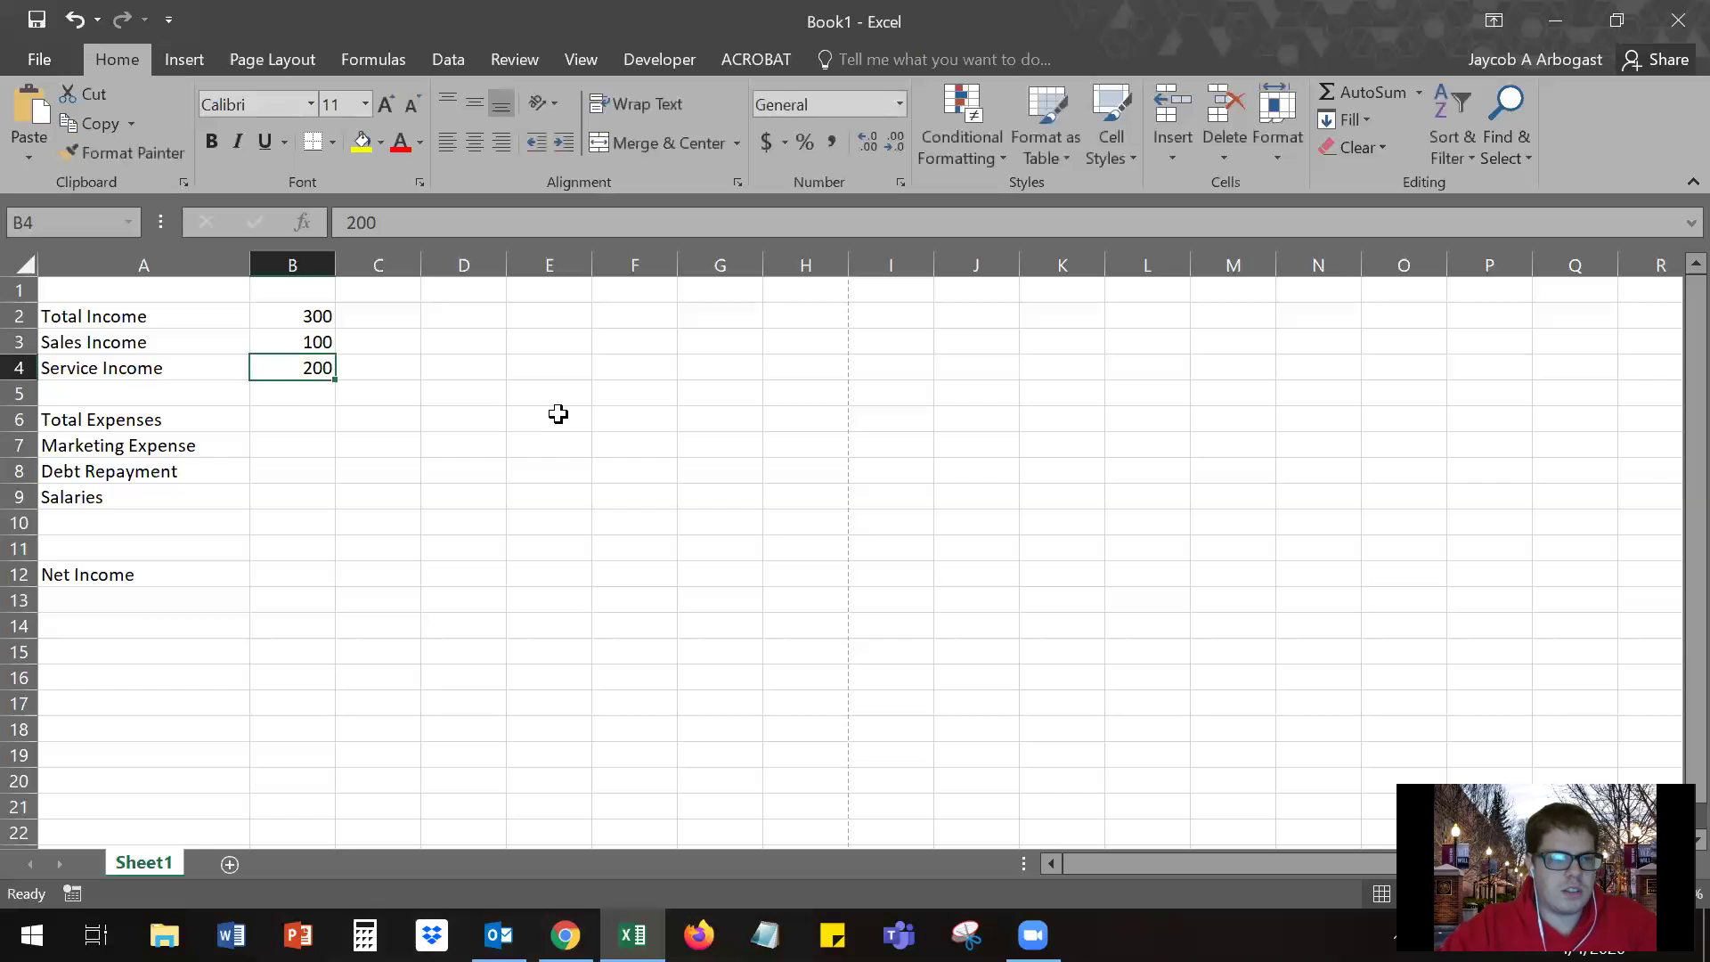
{"action": "type", "text": "100"}
{"action": "key", "text": "Return"}
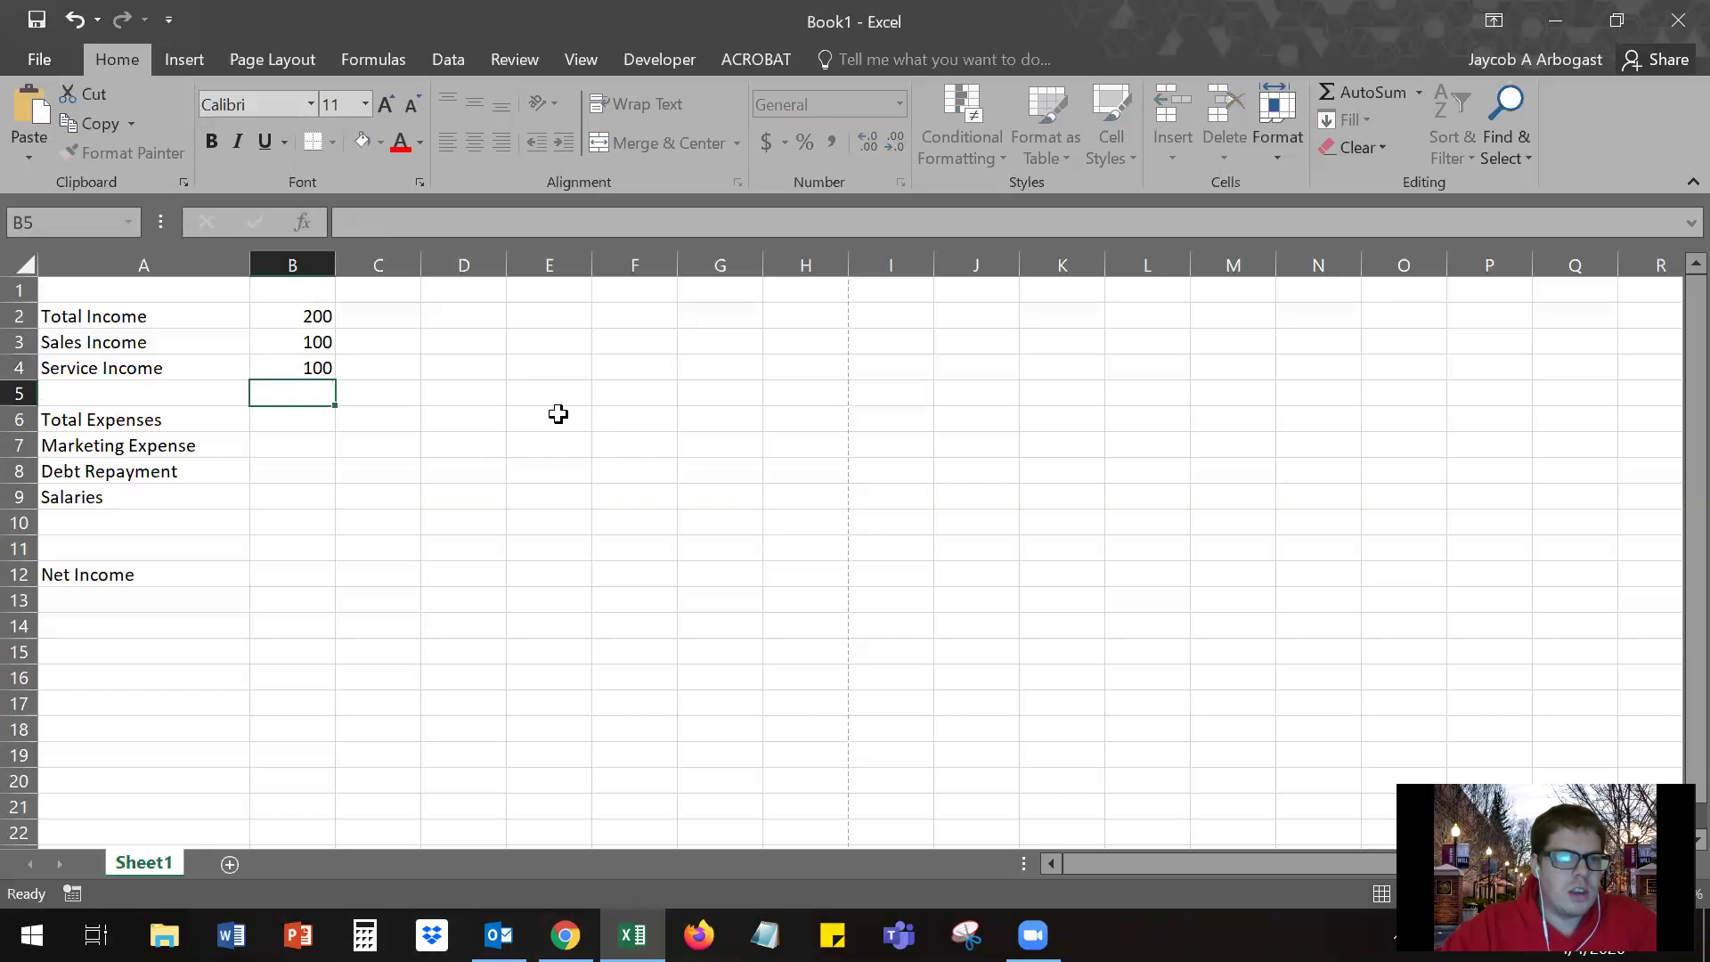
{"action": "left_click", "coordinate": [327, 319]}
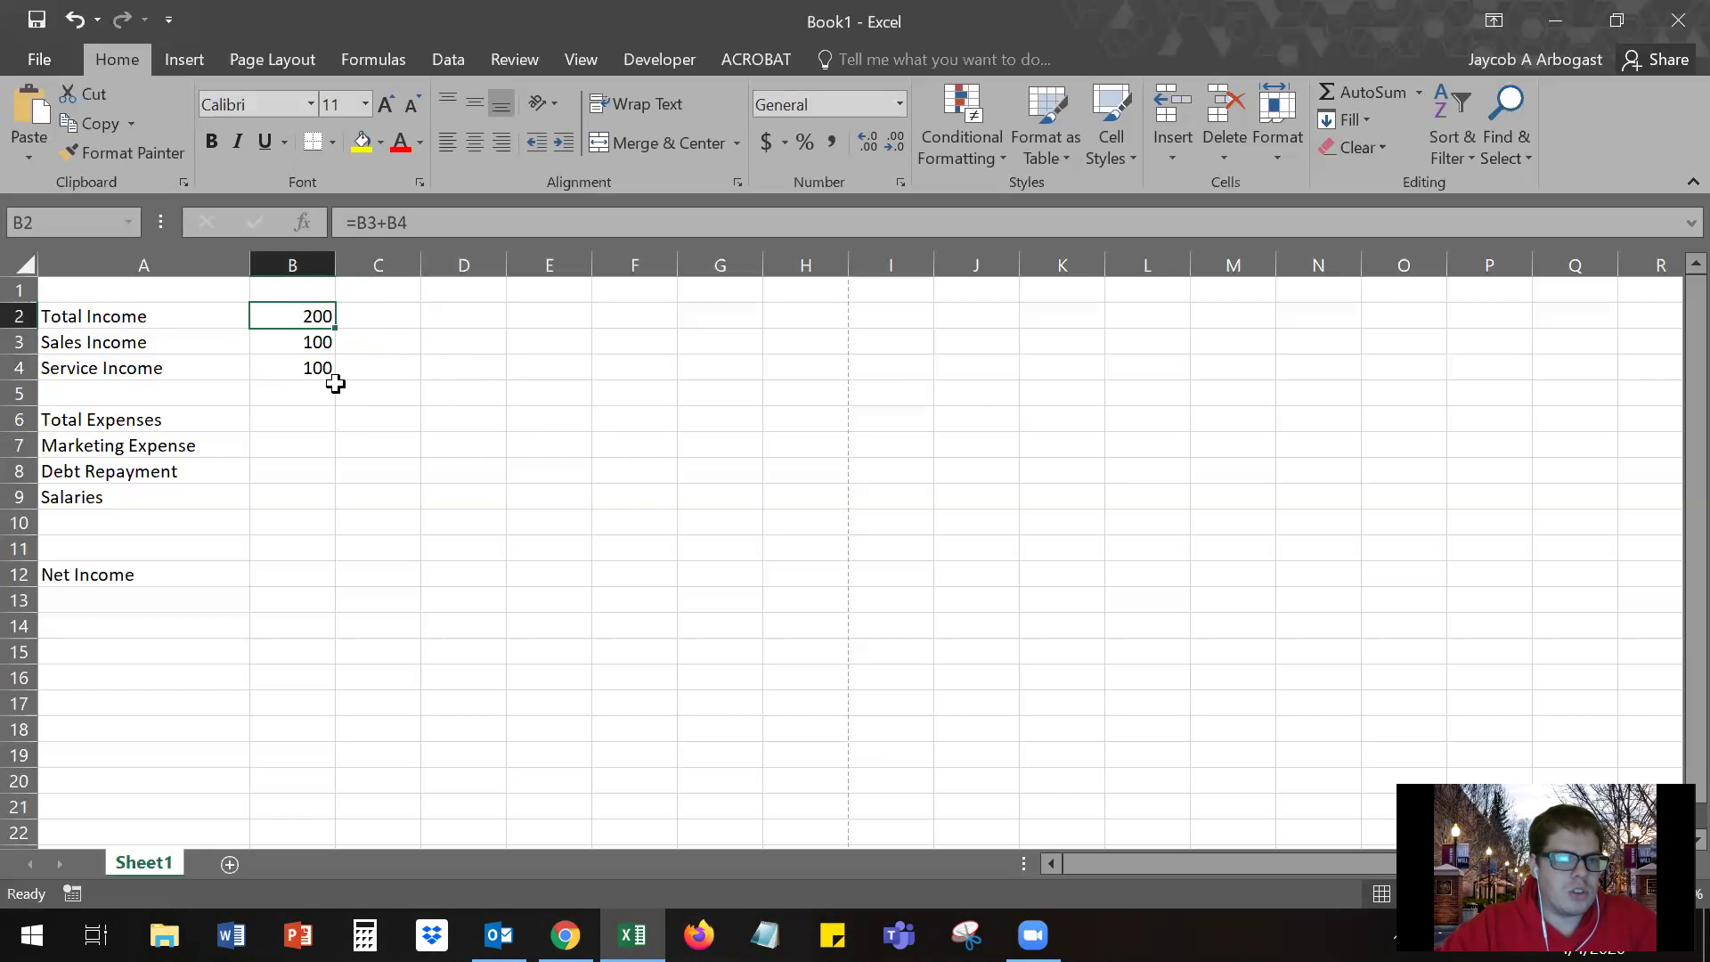
{"action": "left_click", "coordinate": [301, 366]}
{"action": "type", "text": "200"}
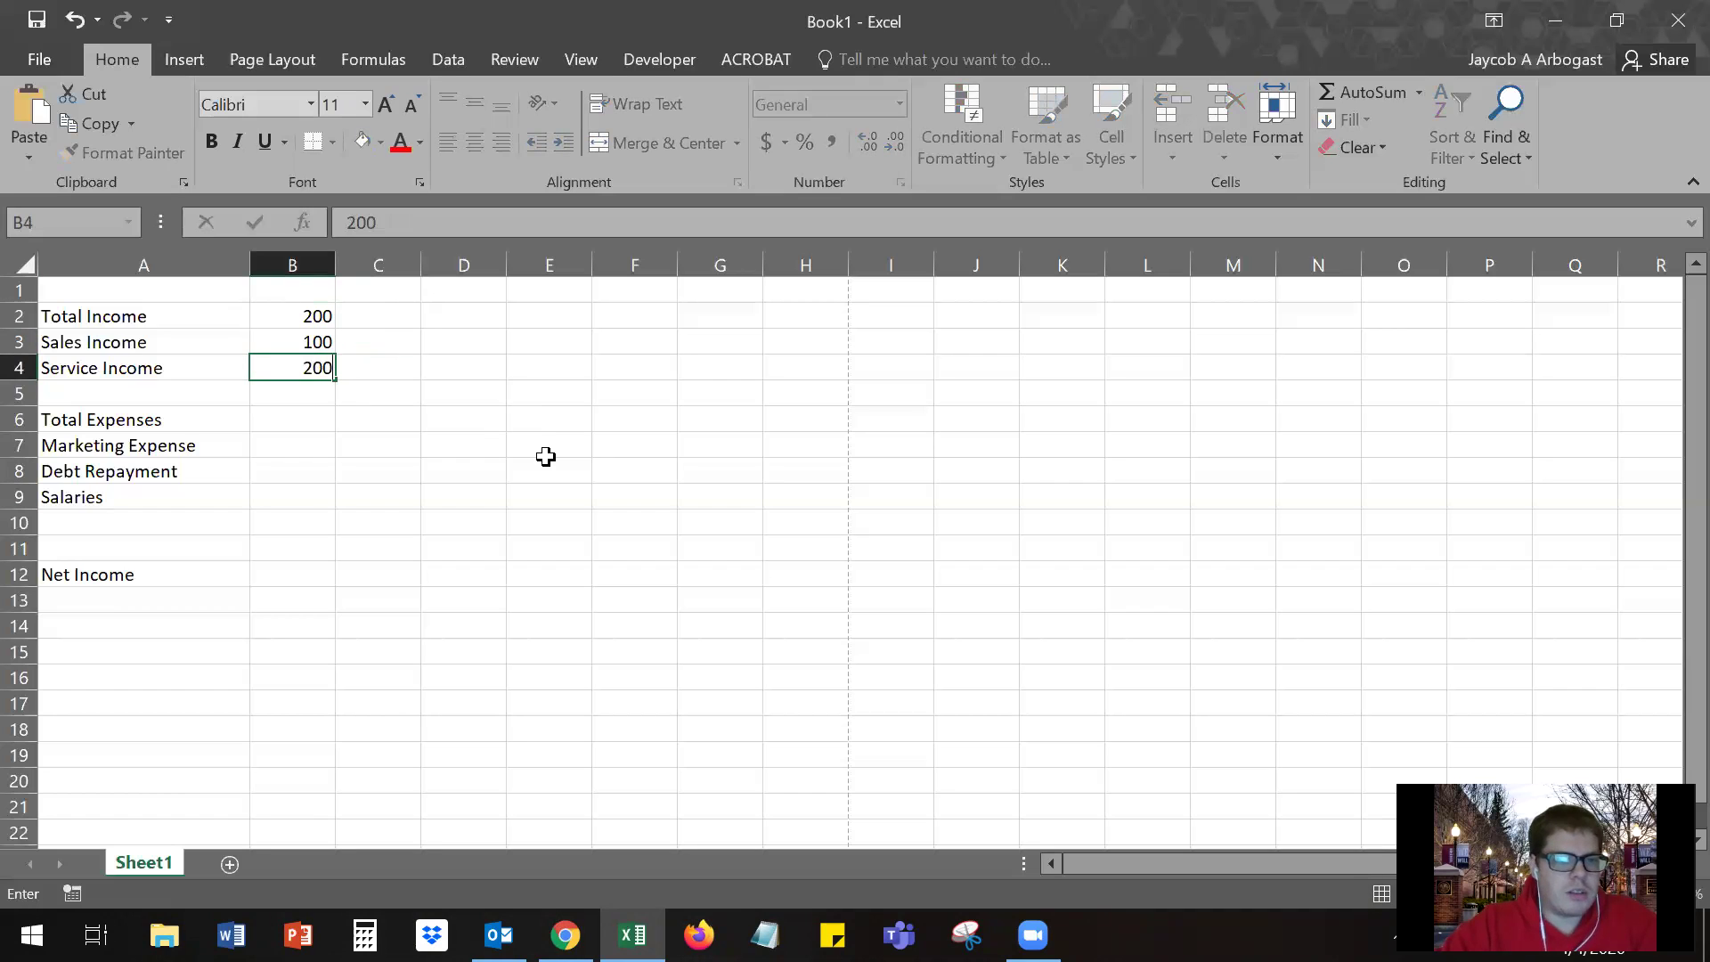
{"action": "key", "text": "Return"}
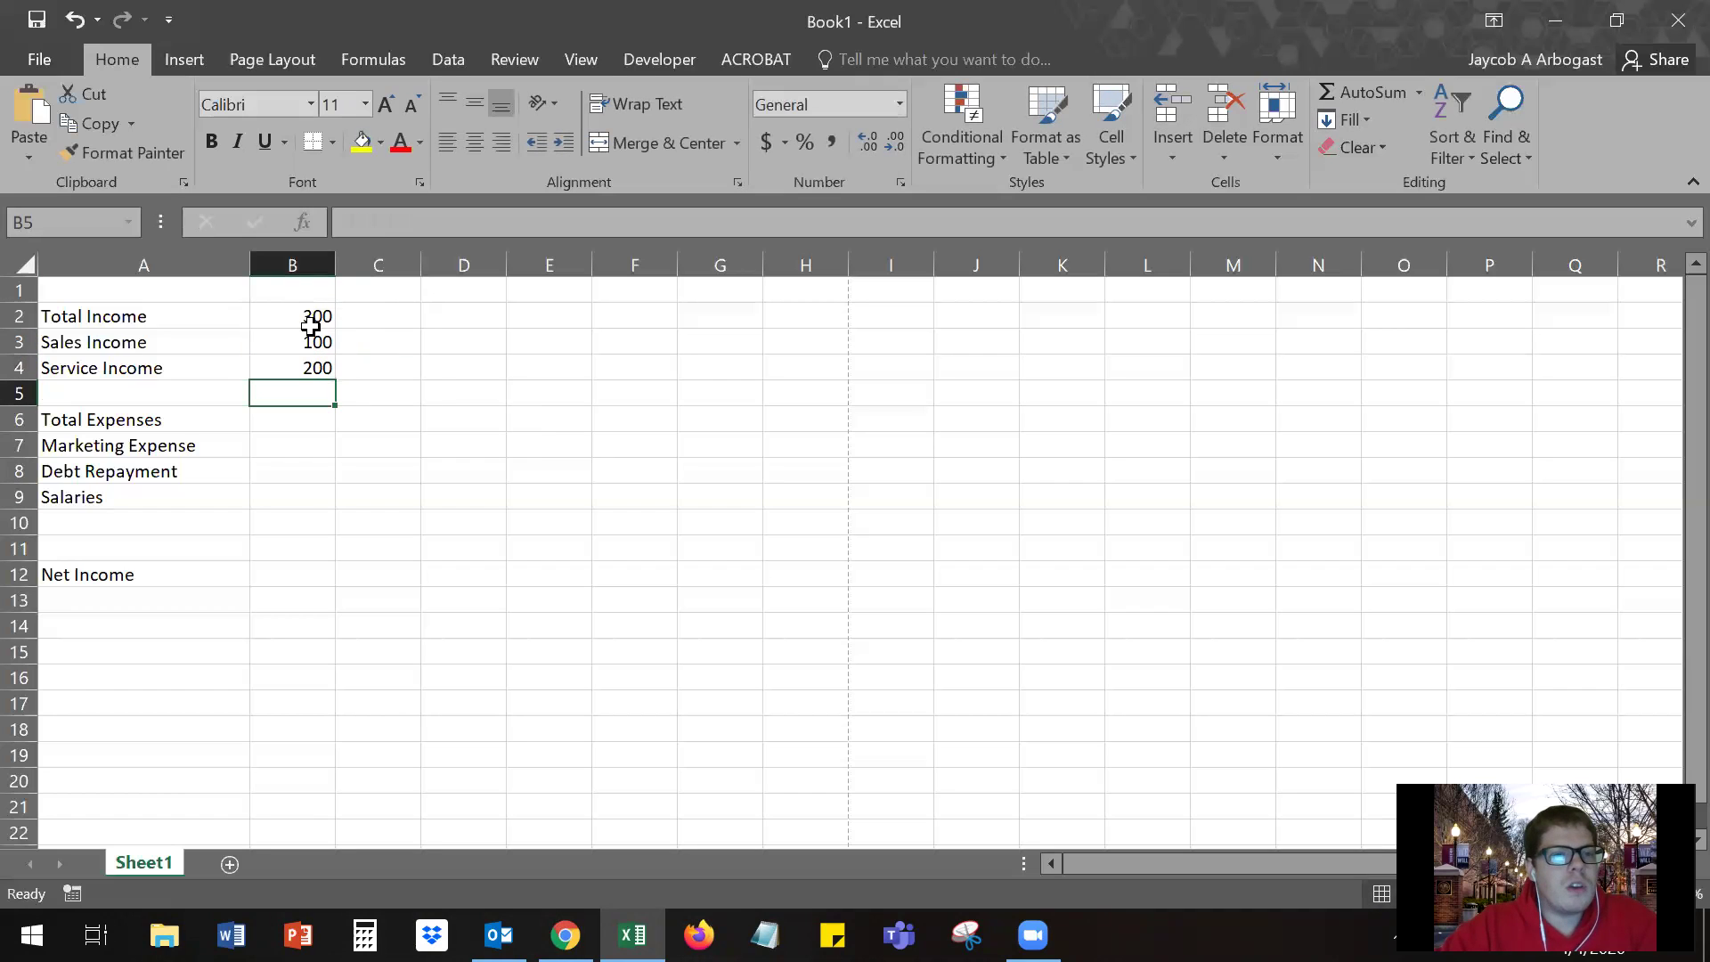
{"action": "left_click", "coordinate": [268, 319]}
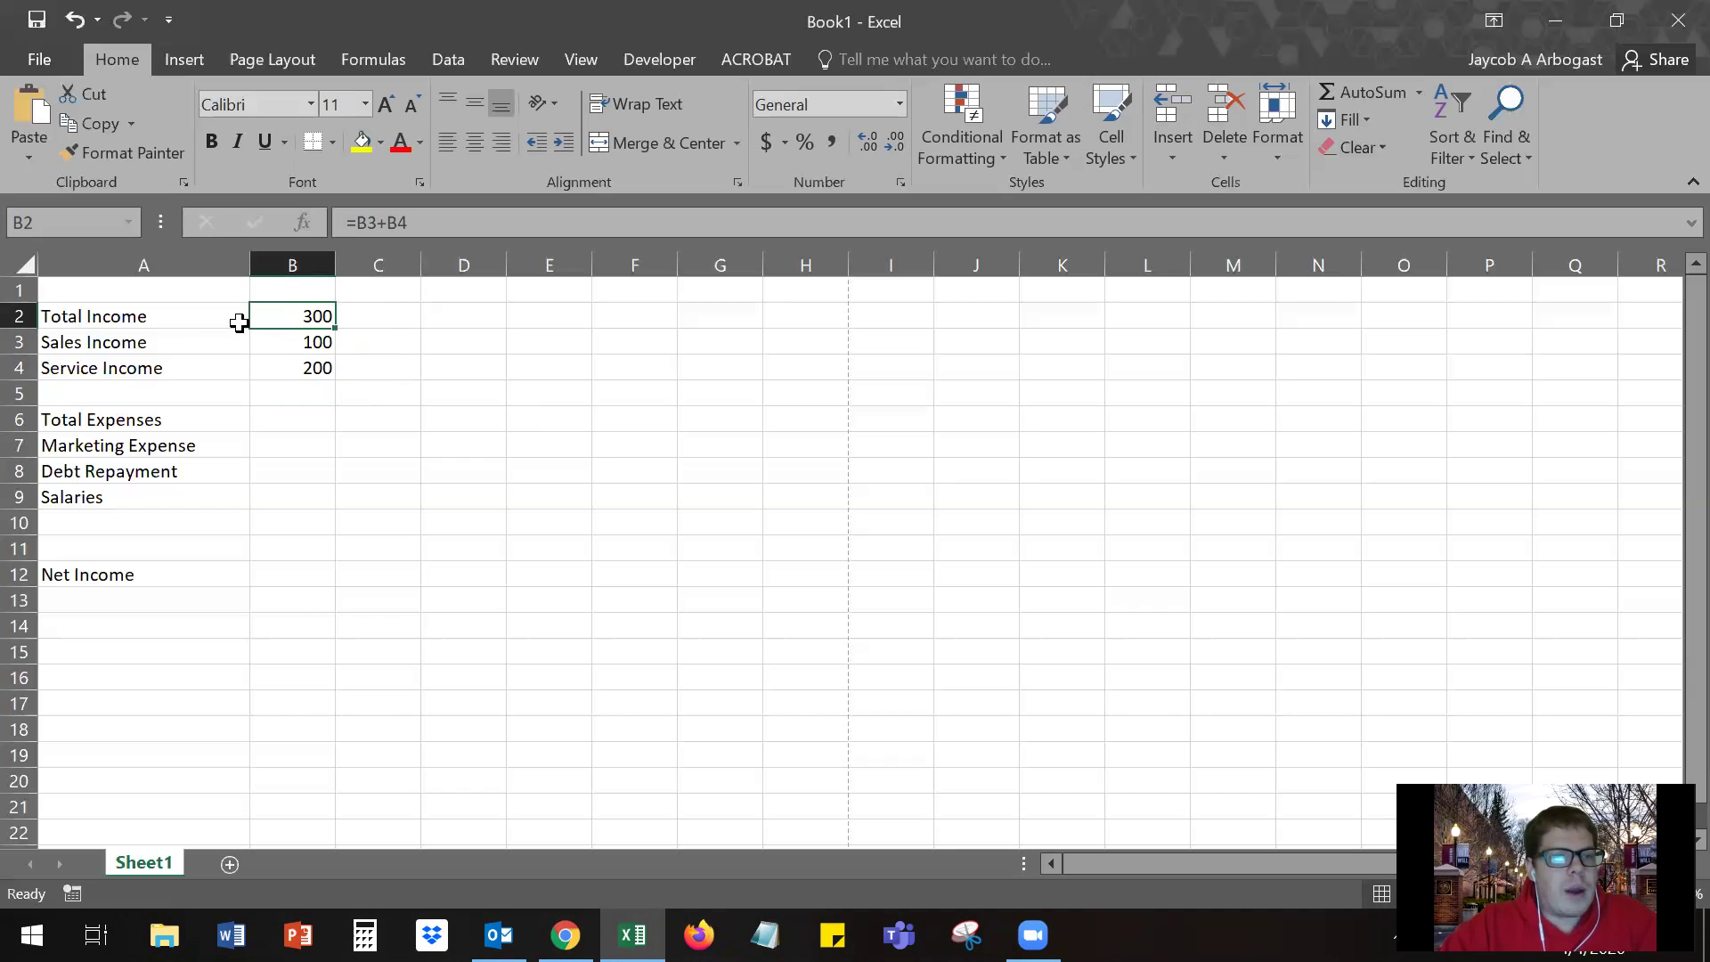
{"action": "left_click", "coordinate": [283, 345]}
{"action": "left_click_drag", "start_coordinate": [283, 345], "coordinate": [290, 366]}
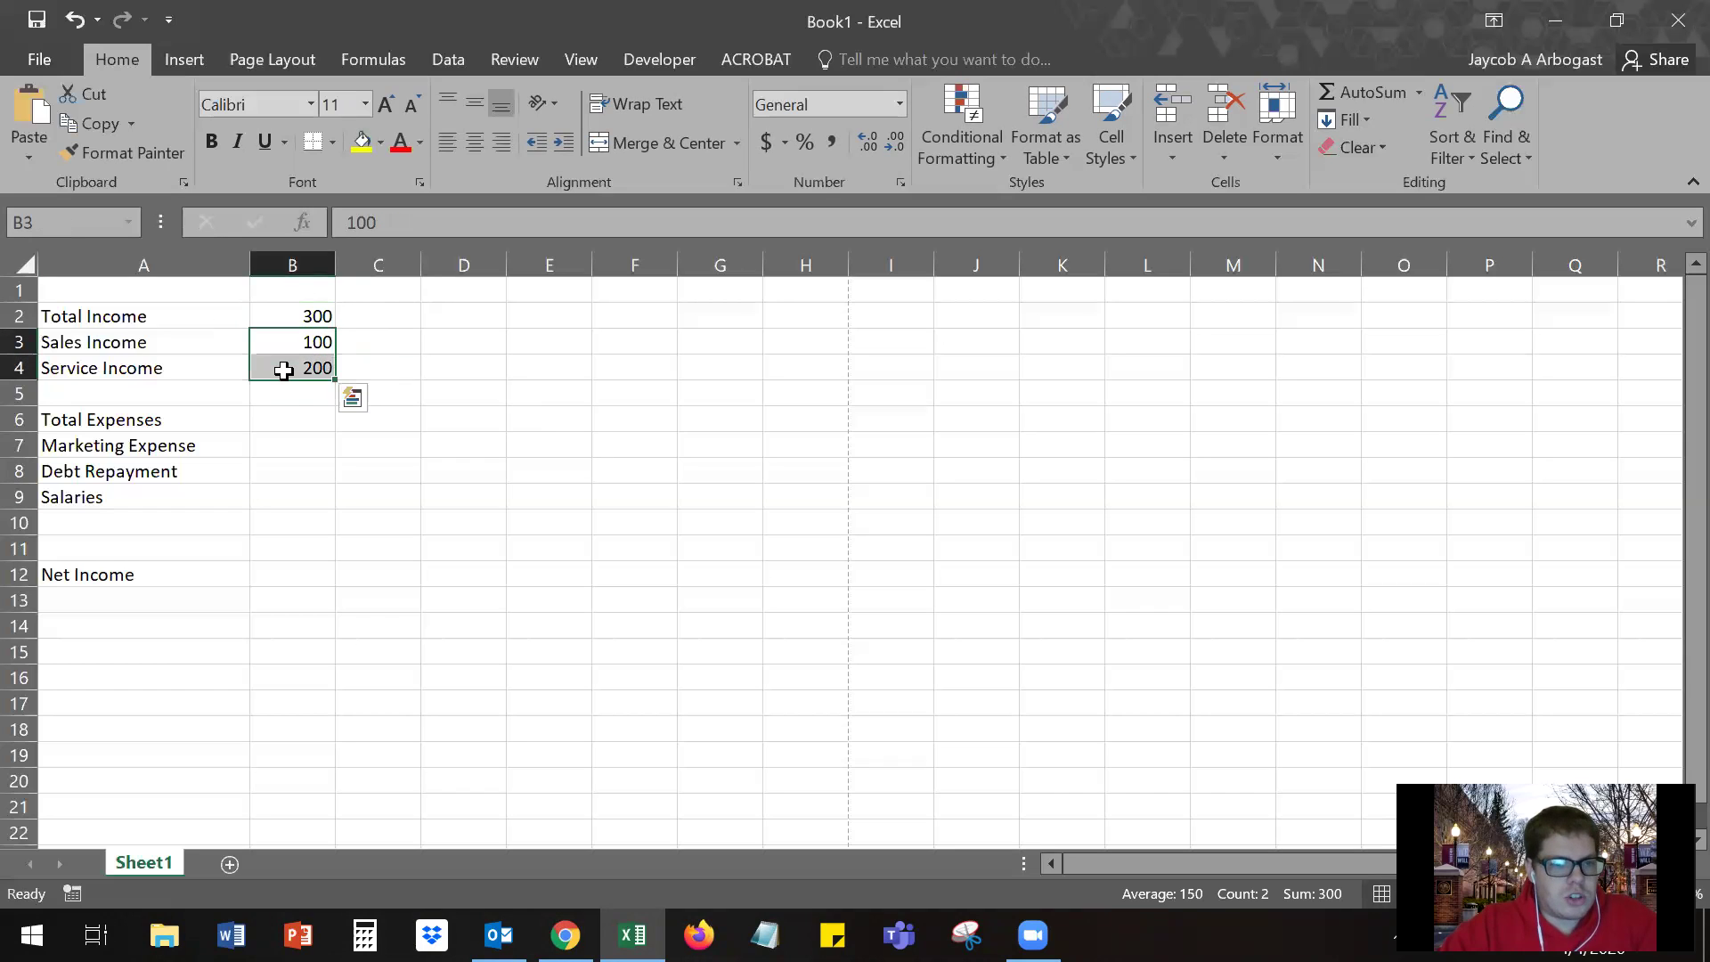
{"action": "left_click", "coordinate": [282, 317]}
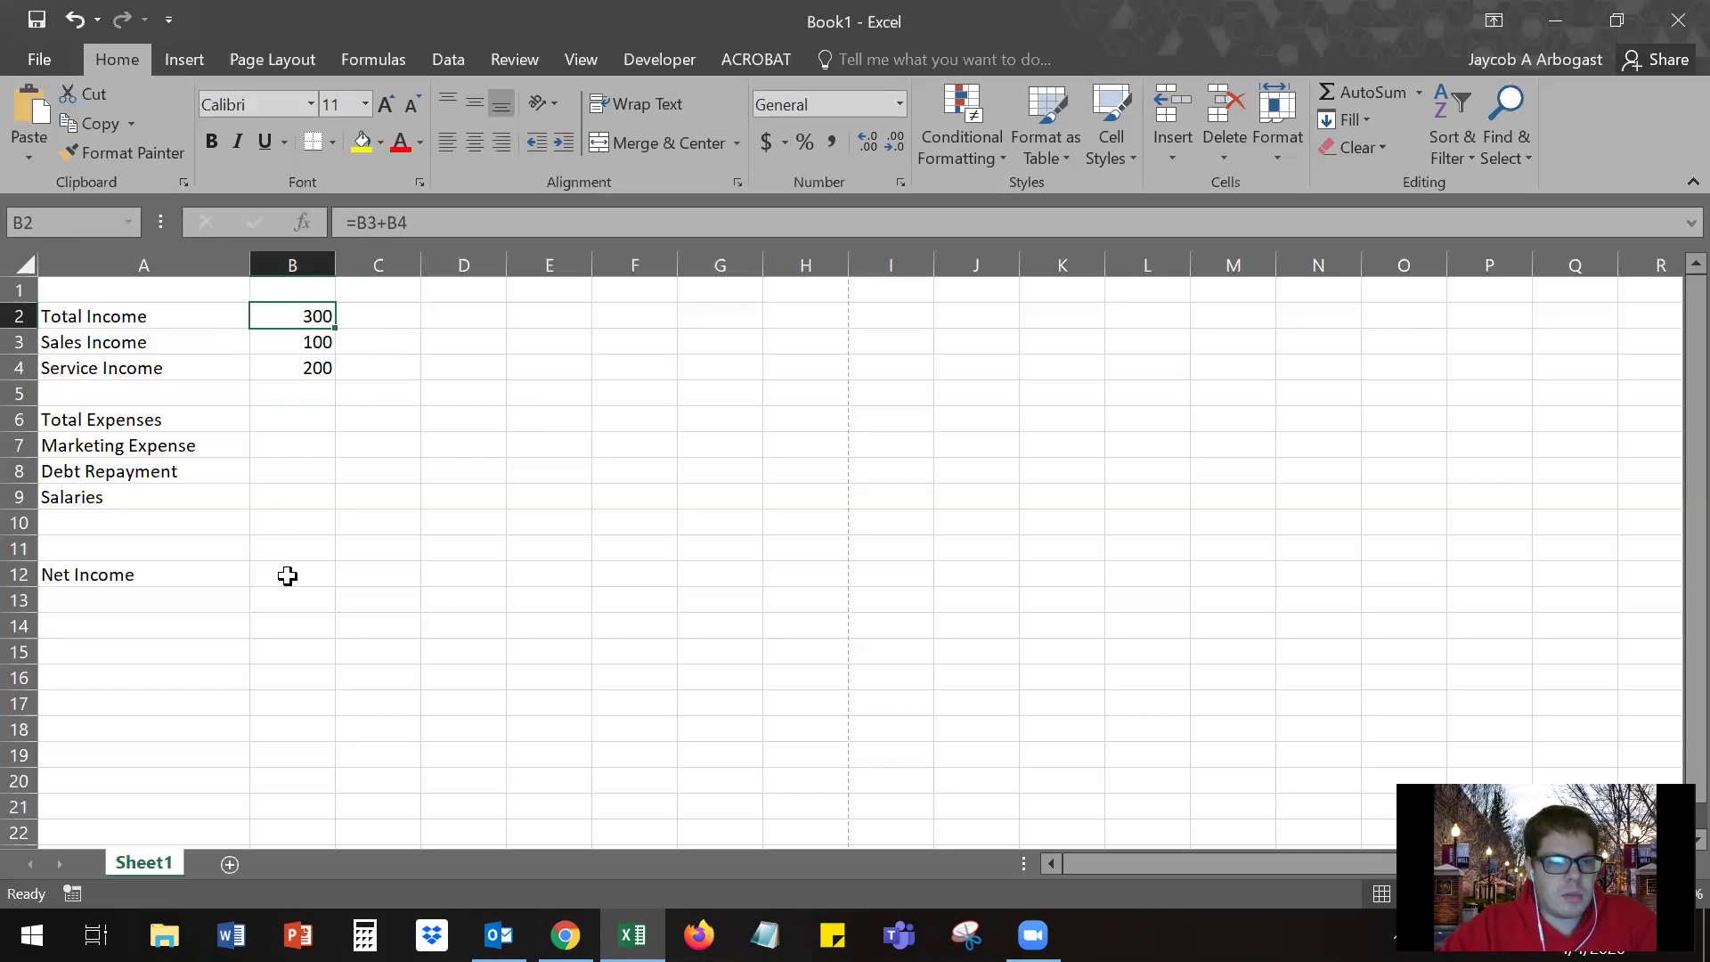
- Enter the expense amounts: 75 for Marketing Expense in B7, 15 for Debt Repayment in B8 and 150 for Salaries in B9
{"action": "left_click", "coordinate": [272, 417]}
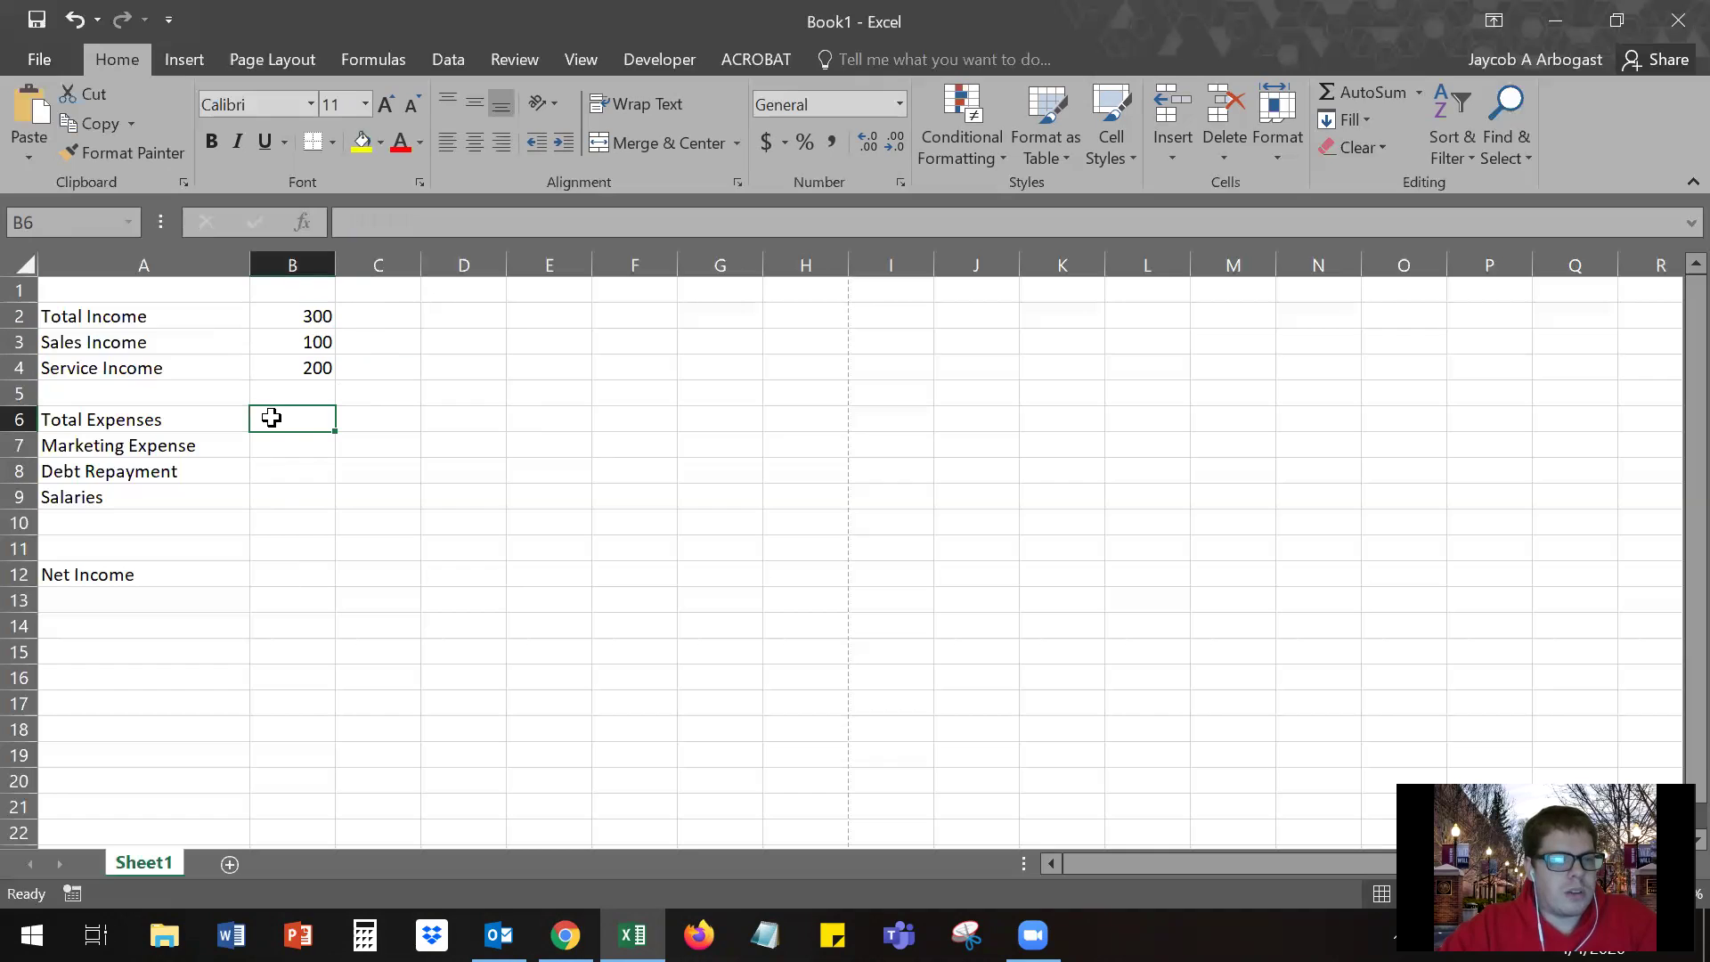
{"action": "left_click", "coordinate": [267, 446]}
{"action": "type", "text": "75"}
{"action": "key", "text": "Return"}
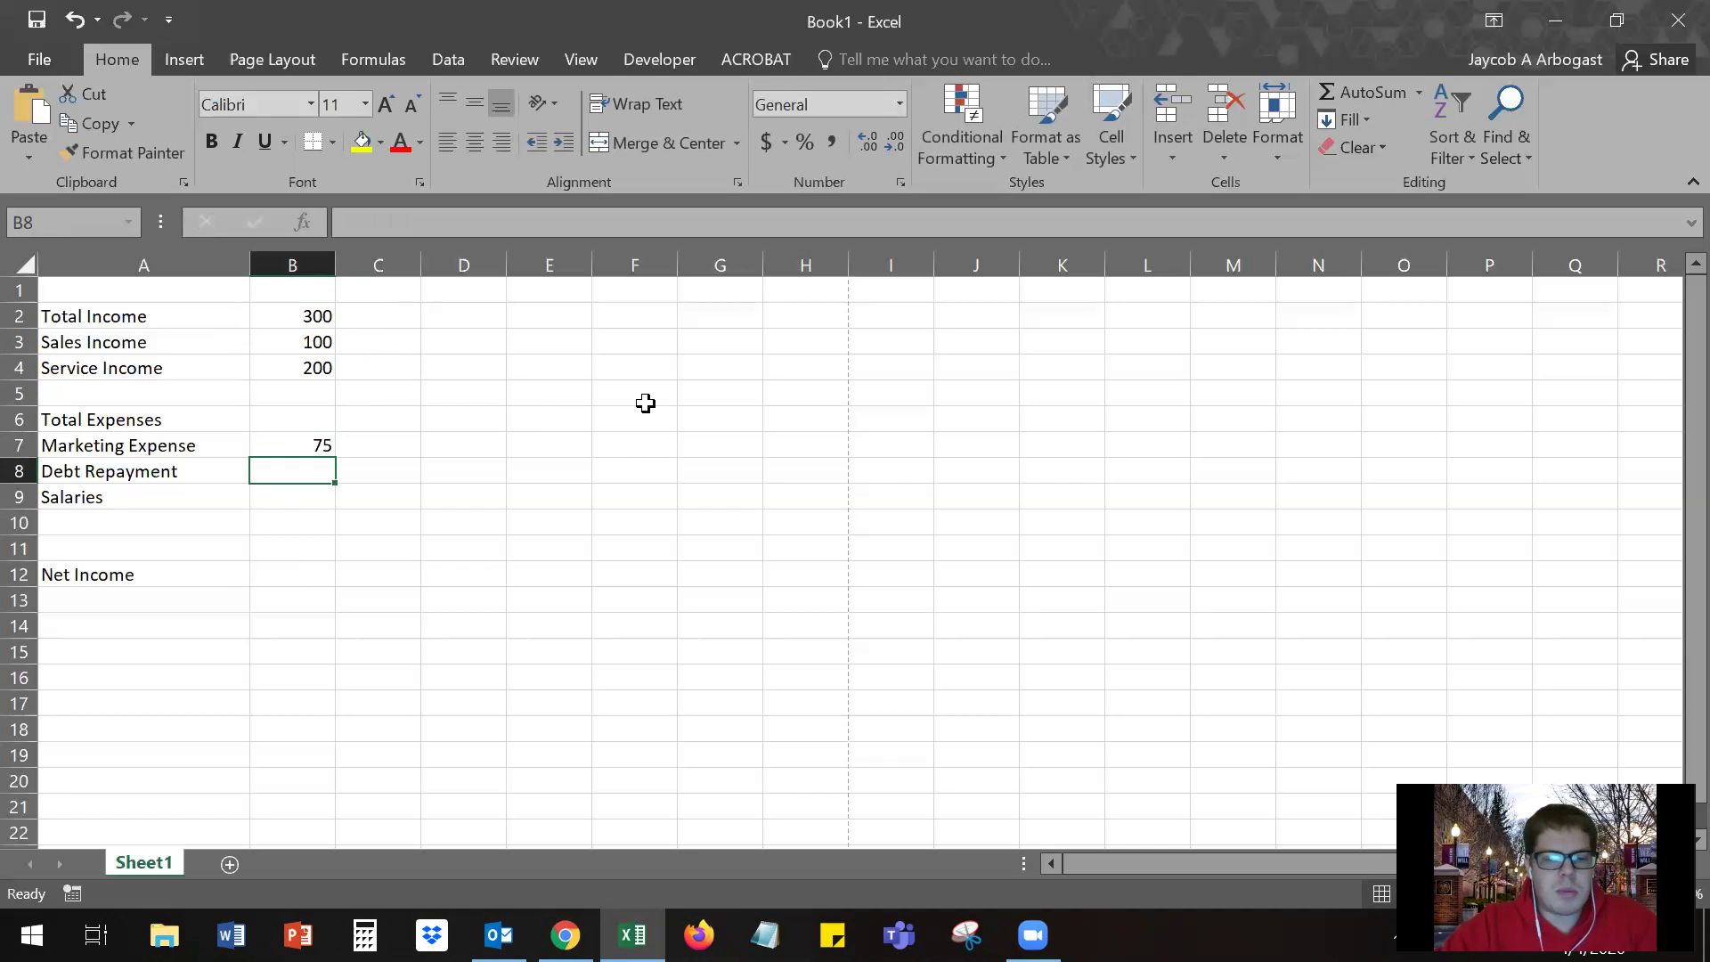
{"action": "type", "text": "15"}
{"action": "key", "text": "Return"}
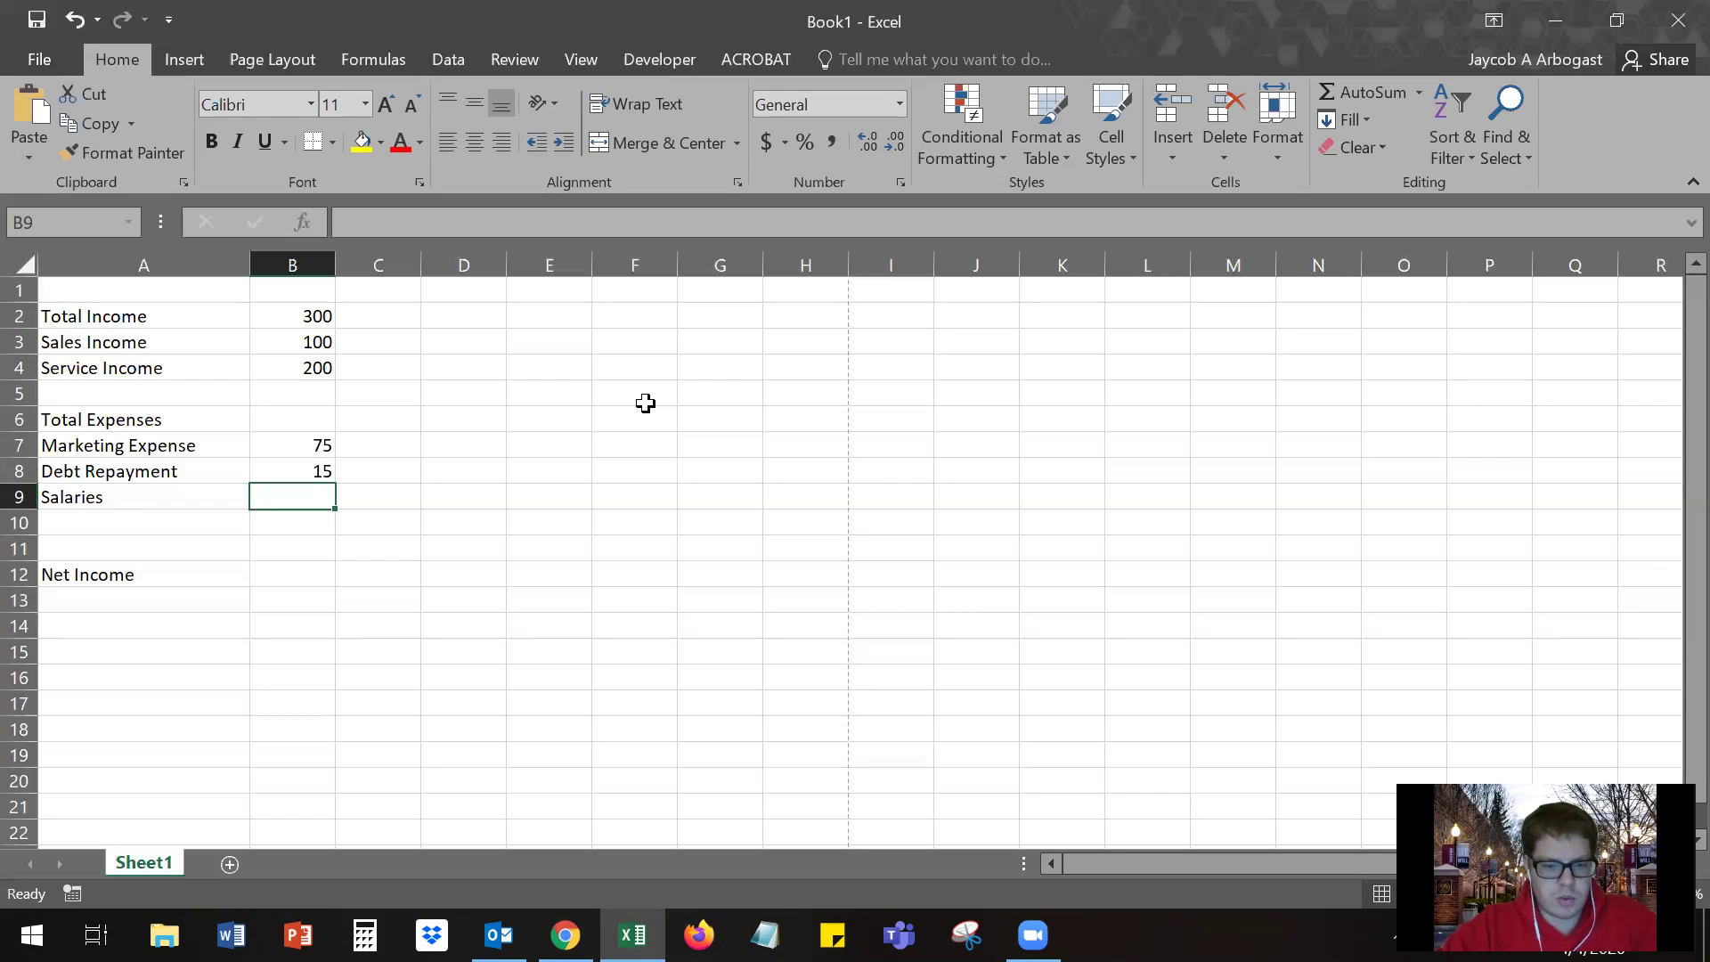
{"action": "type", "text": "150"}
{"action": "key", "text": "Return"}
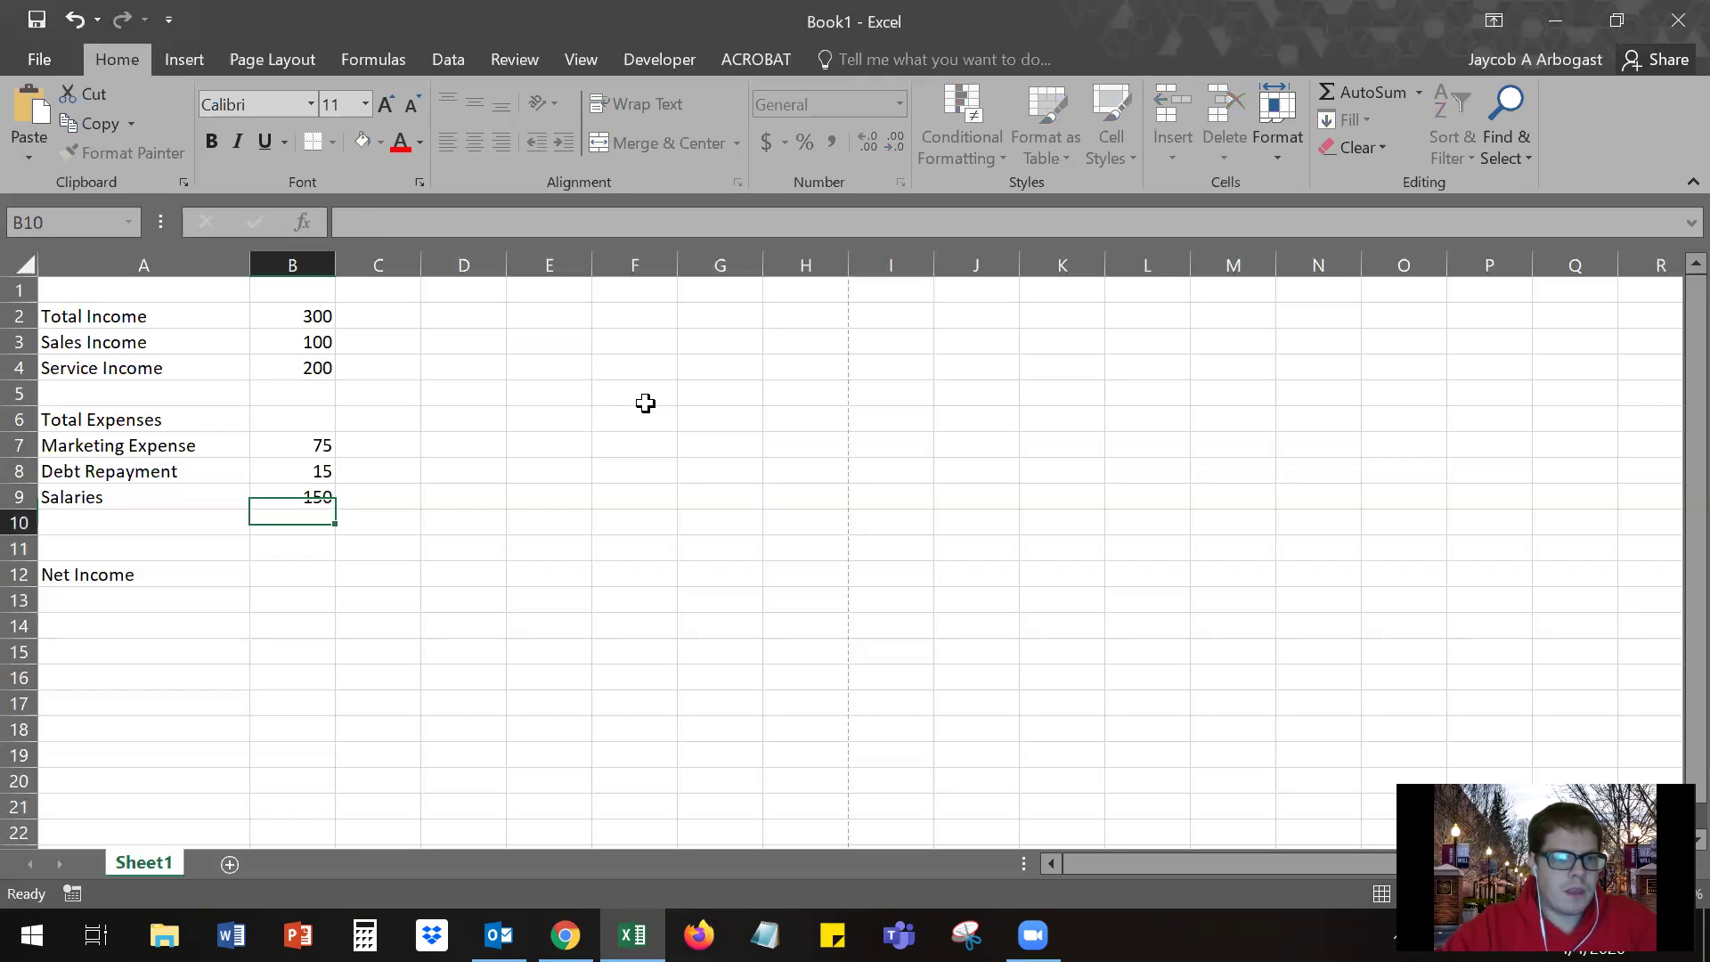
{"action": "key", "text": "Down"}
{"action": "key", "text": "Down"}
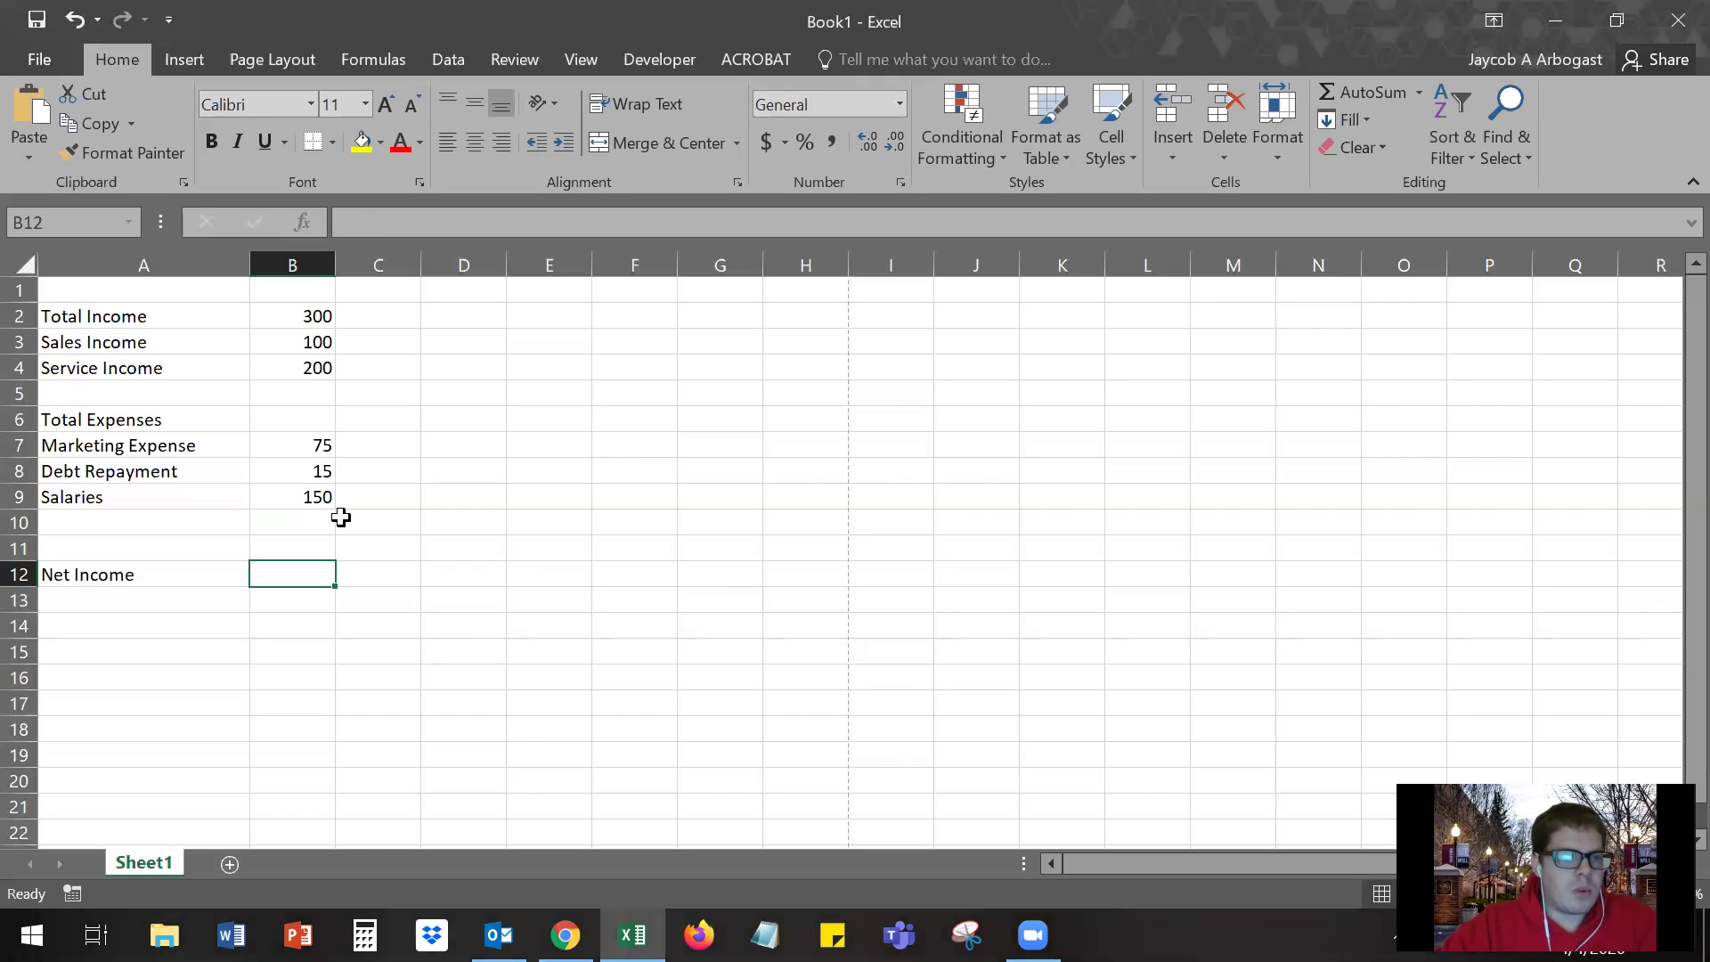
{"action": "left_click", "coordinate": [294, 420]}
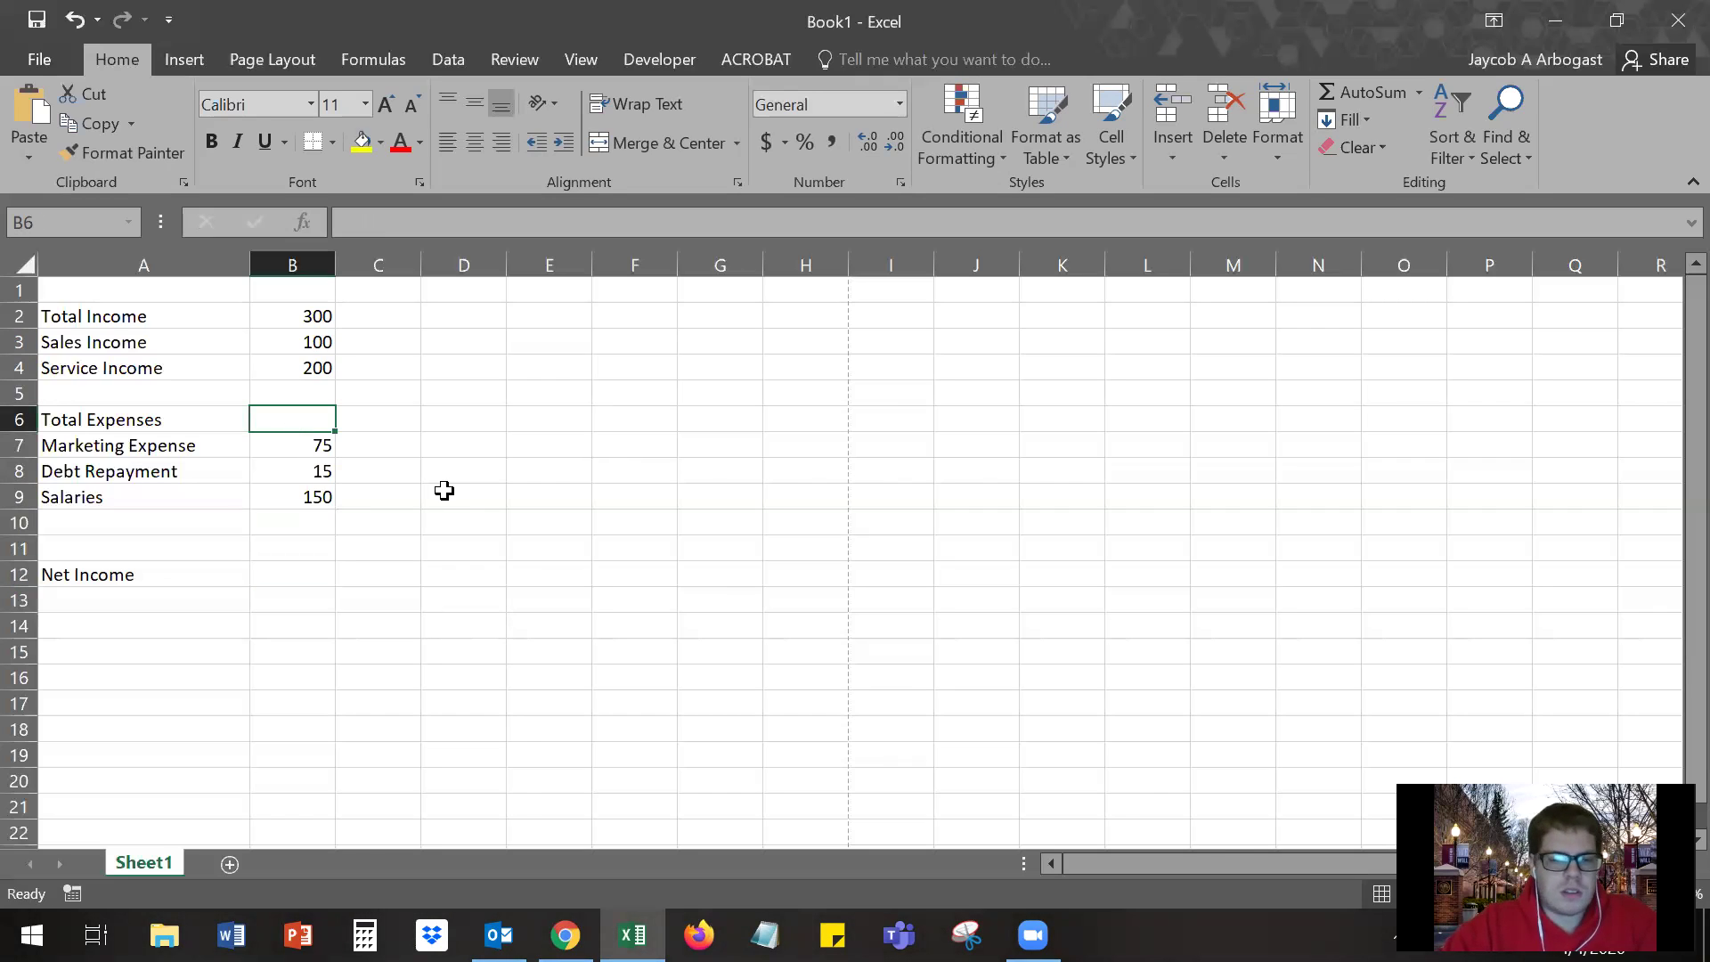
{"action": "type", "text": "="}
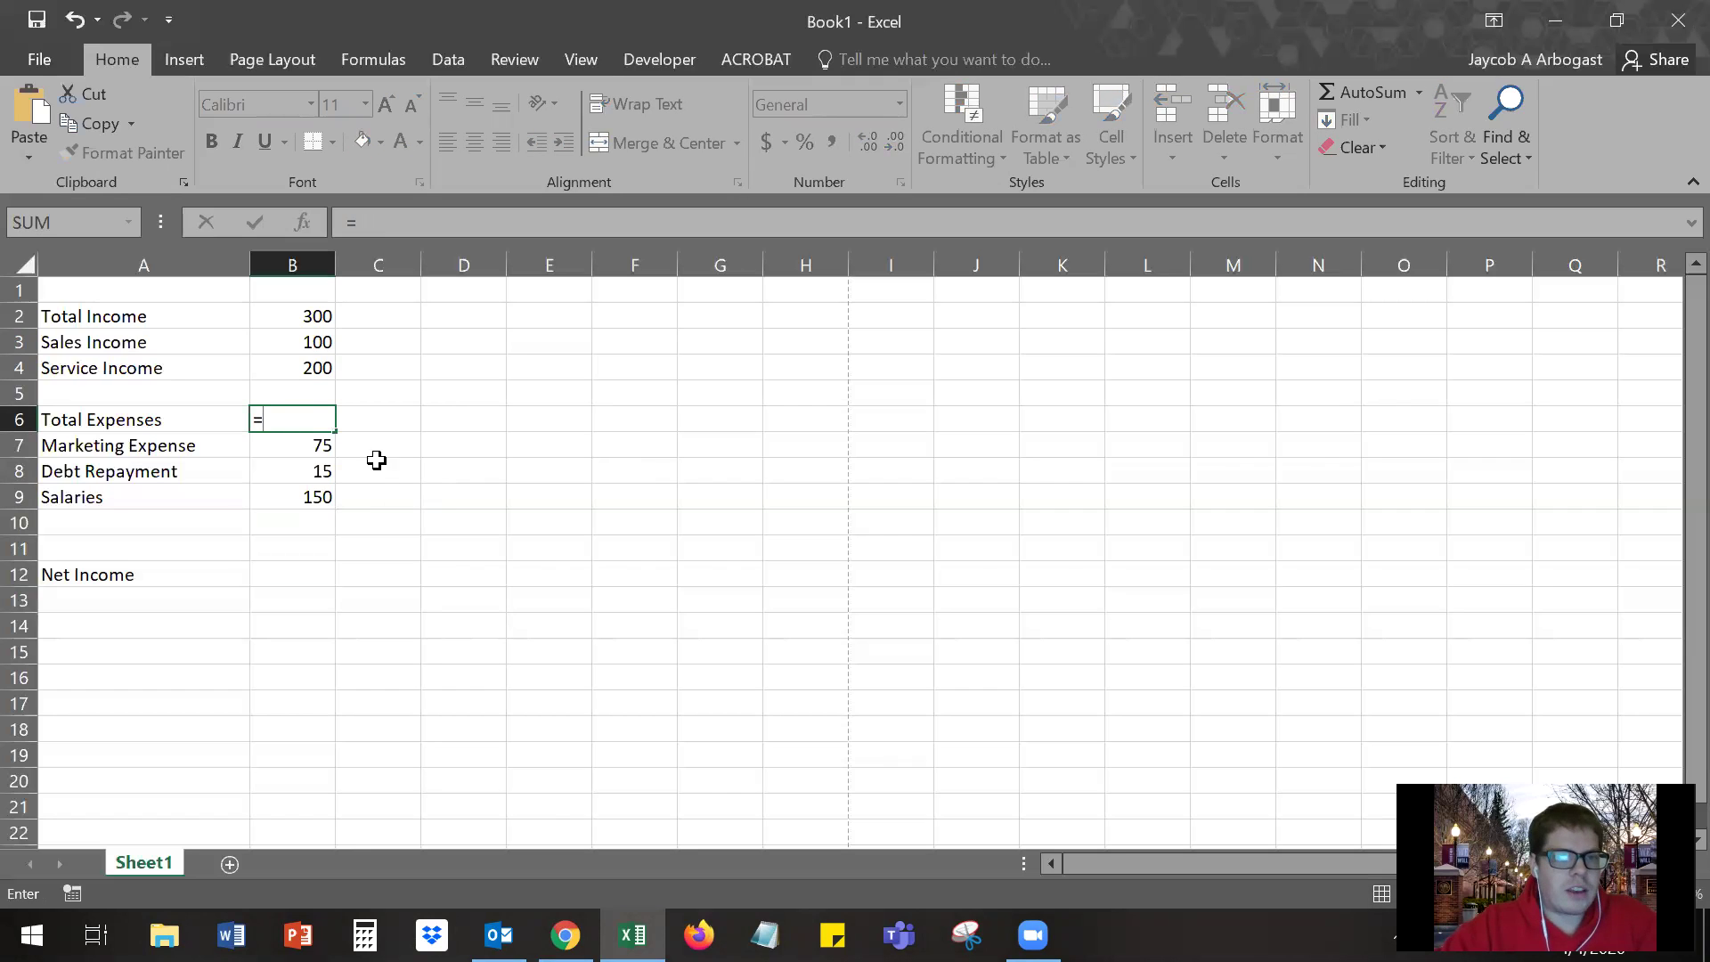
{"action": "left_click", "coordinate": [299, 444]}
{"action": "type", "text": "+"}
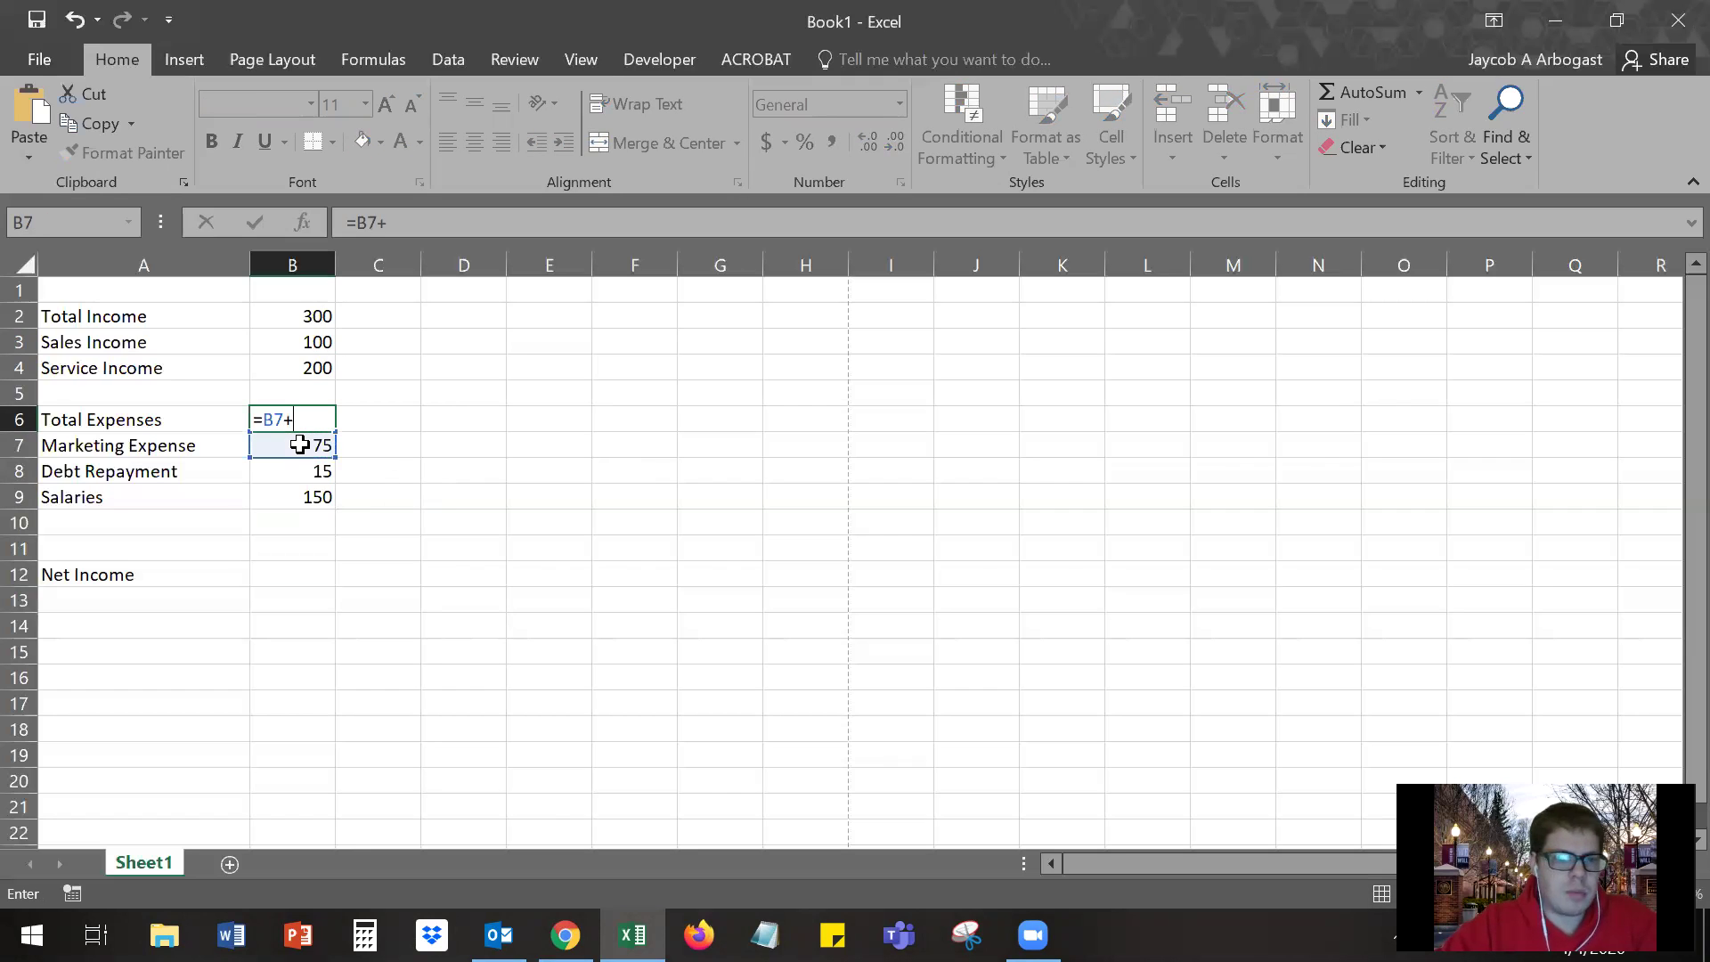
{"action": "key", "text": "Escape"}
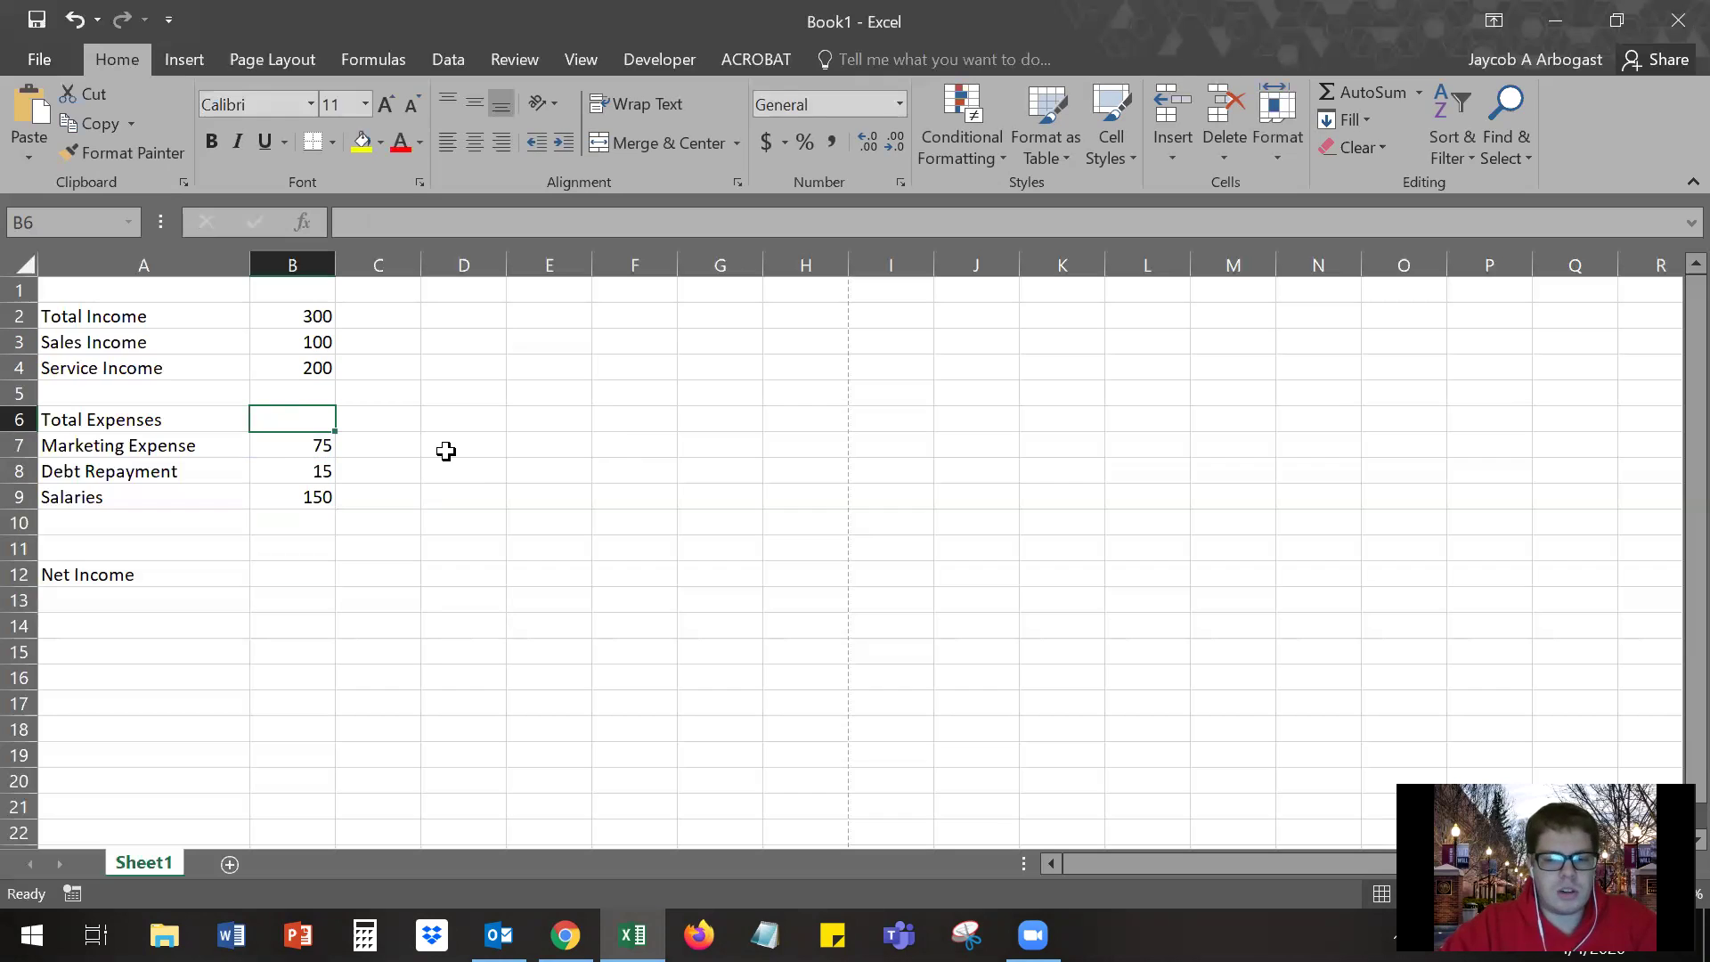
- Start a formula in Total Expenses cell B6 and look up the suggested sum, quotient and standard deviation functions
{"action": "type", "text": "="}
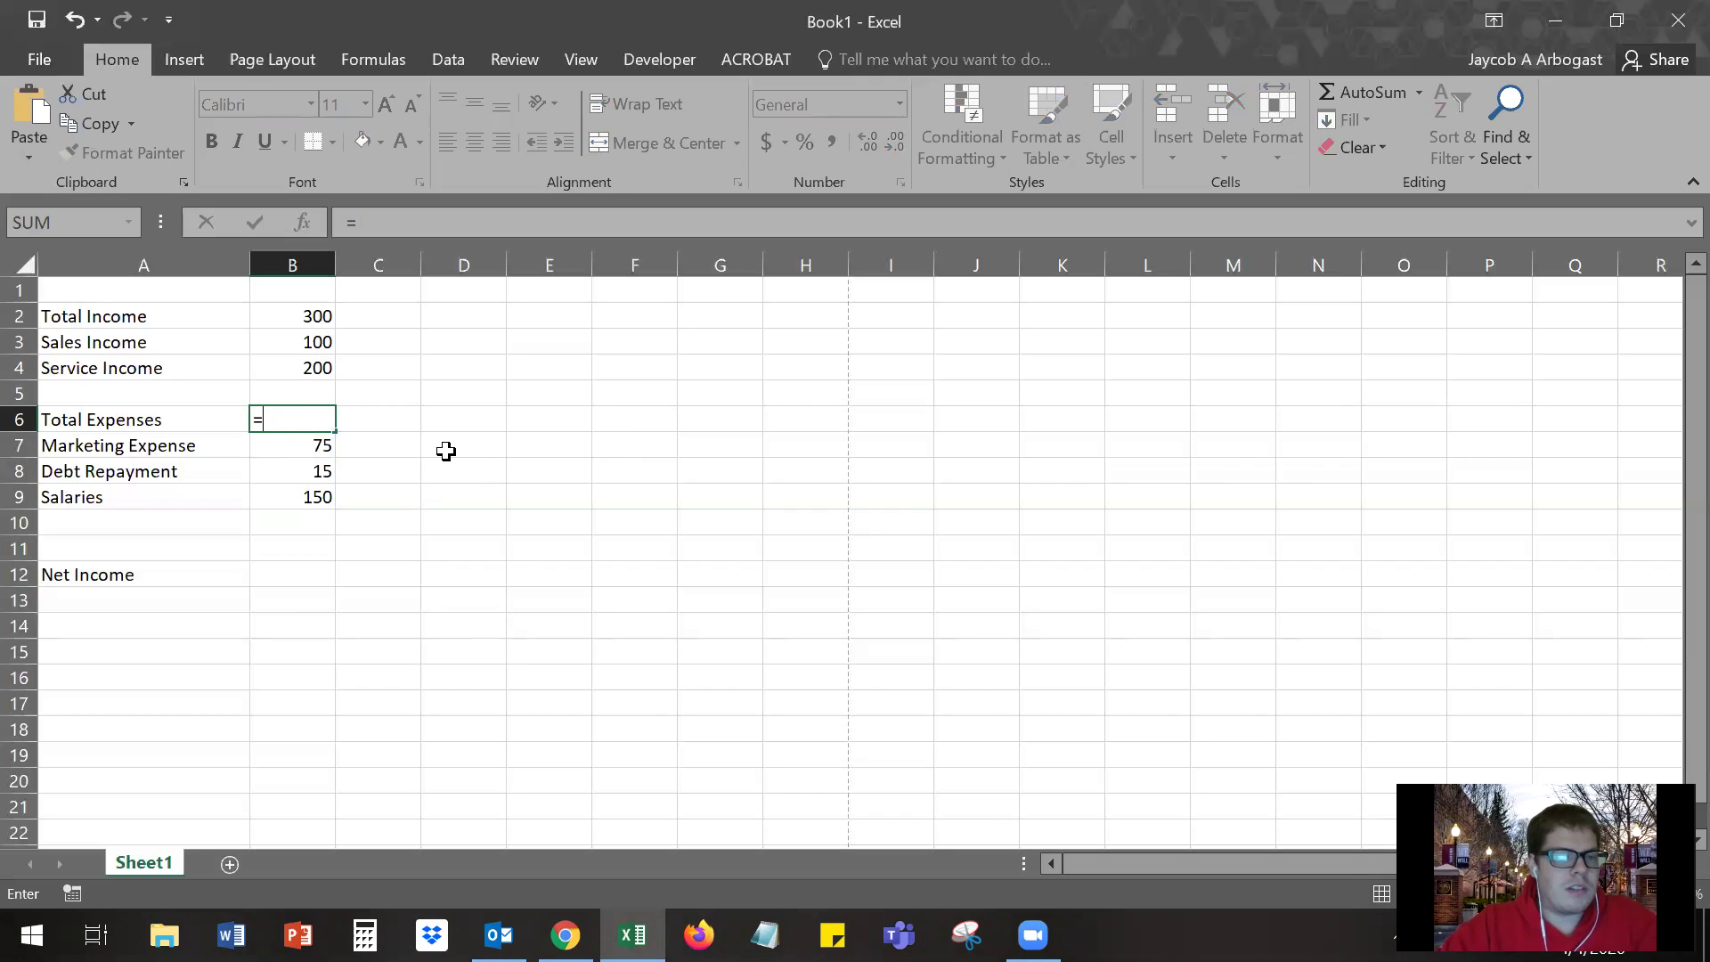
{"action": "type", "text": "sum"}
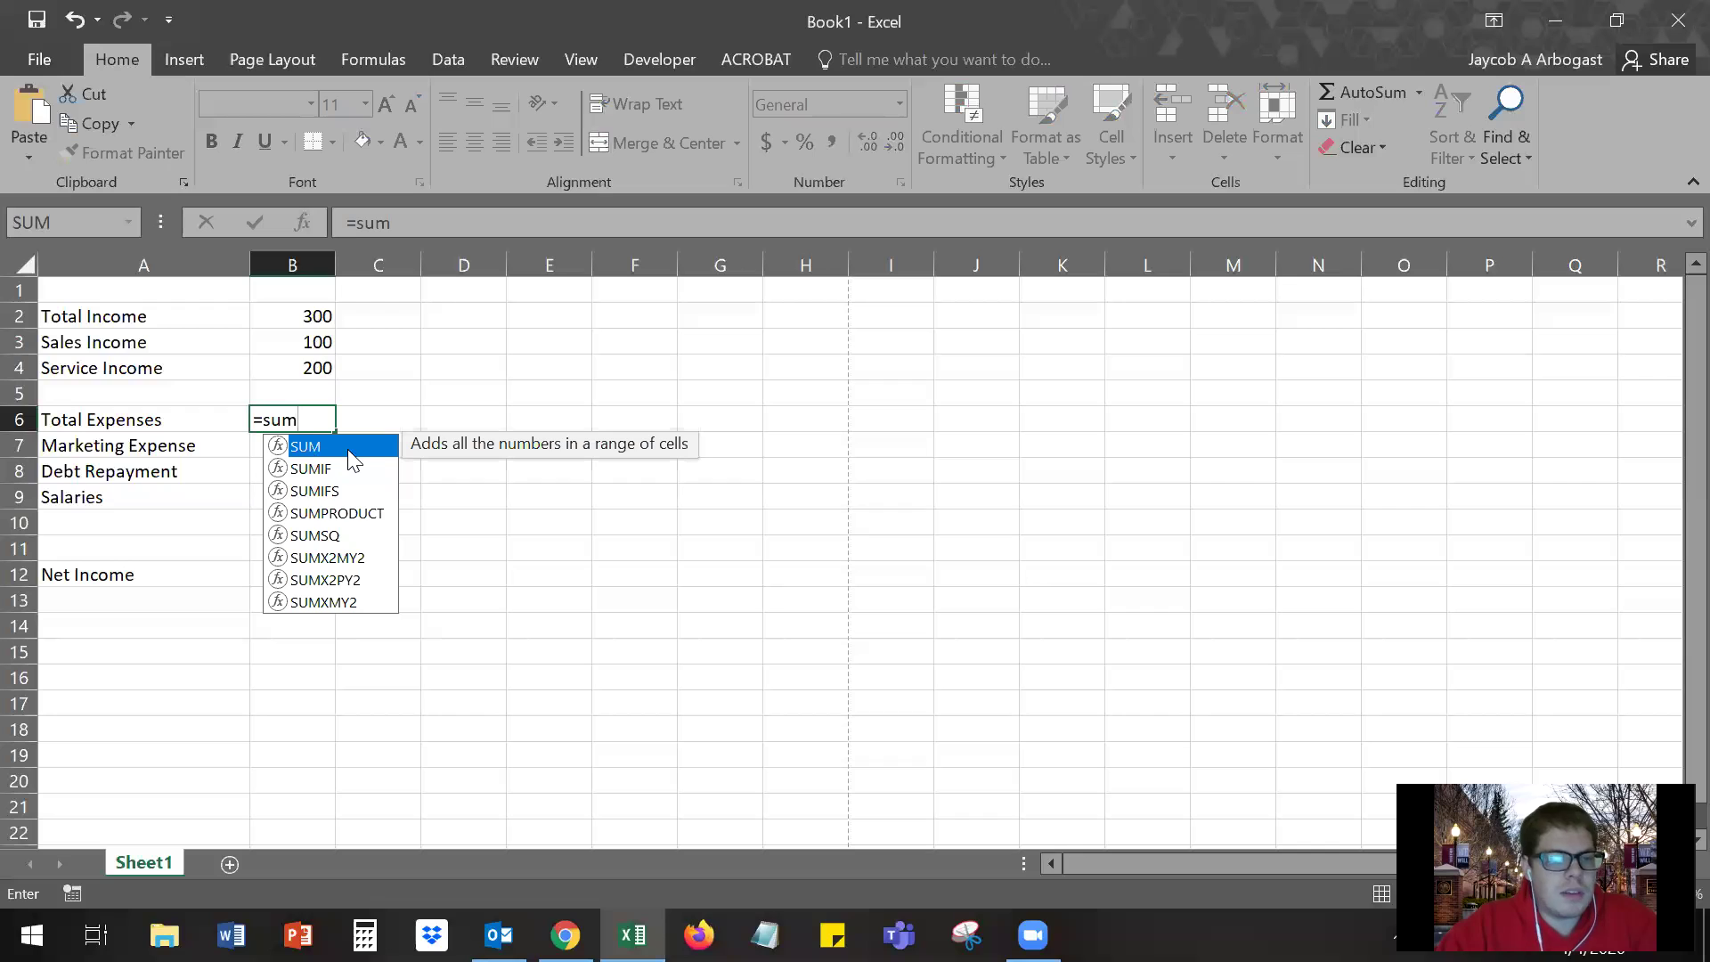
{"action": "key", "text": "BackSpace"}
{"action": "key", "text": "BackSpace"}
{"action": "key", "text": "BackSpace"}
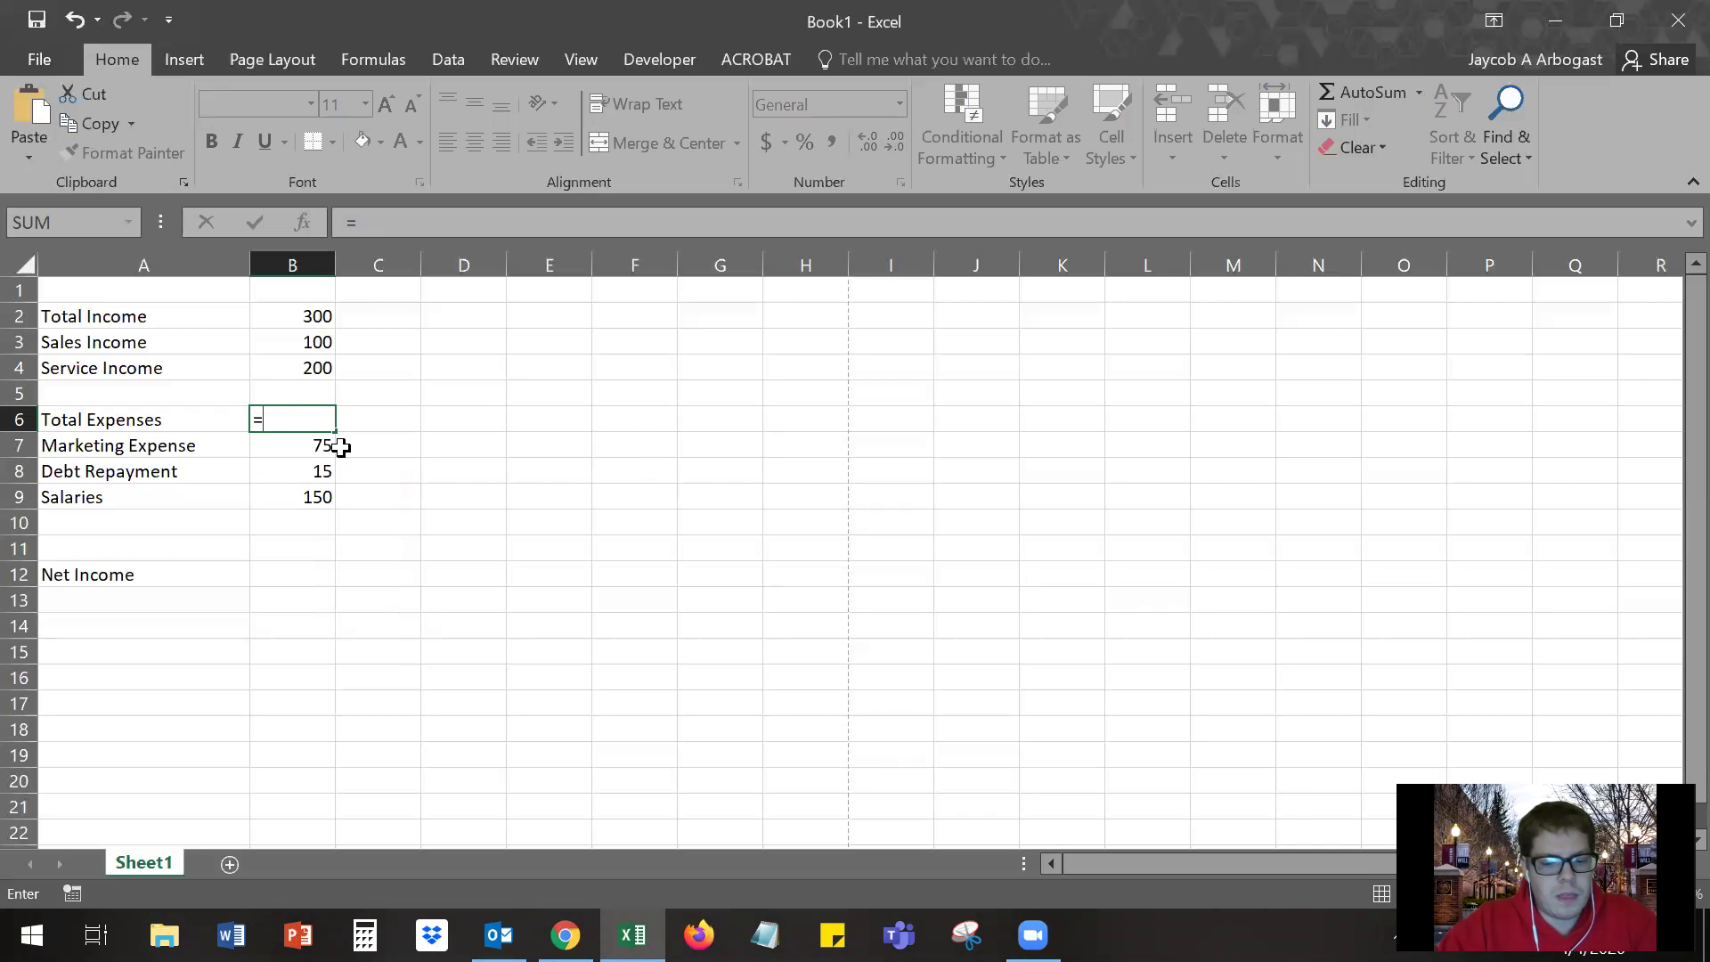
{"action": "type", "text": "qu"}
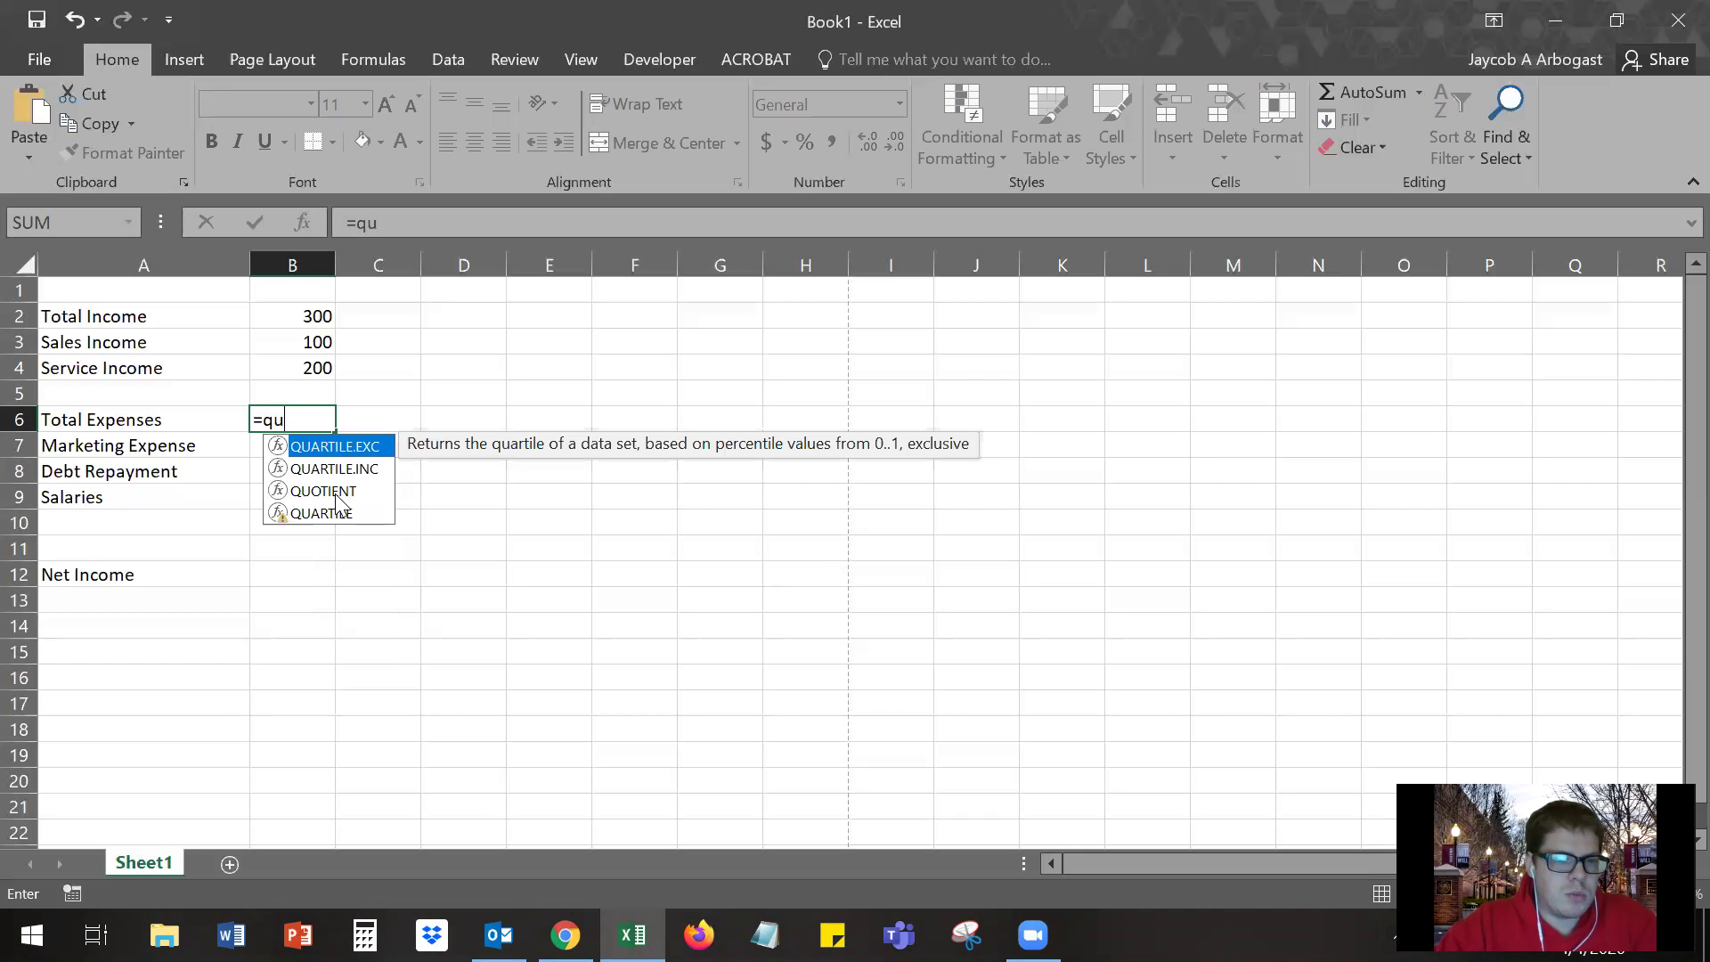
{"action": "left_click", "coordinate": [336, 492]}
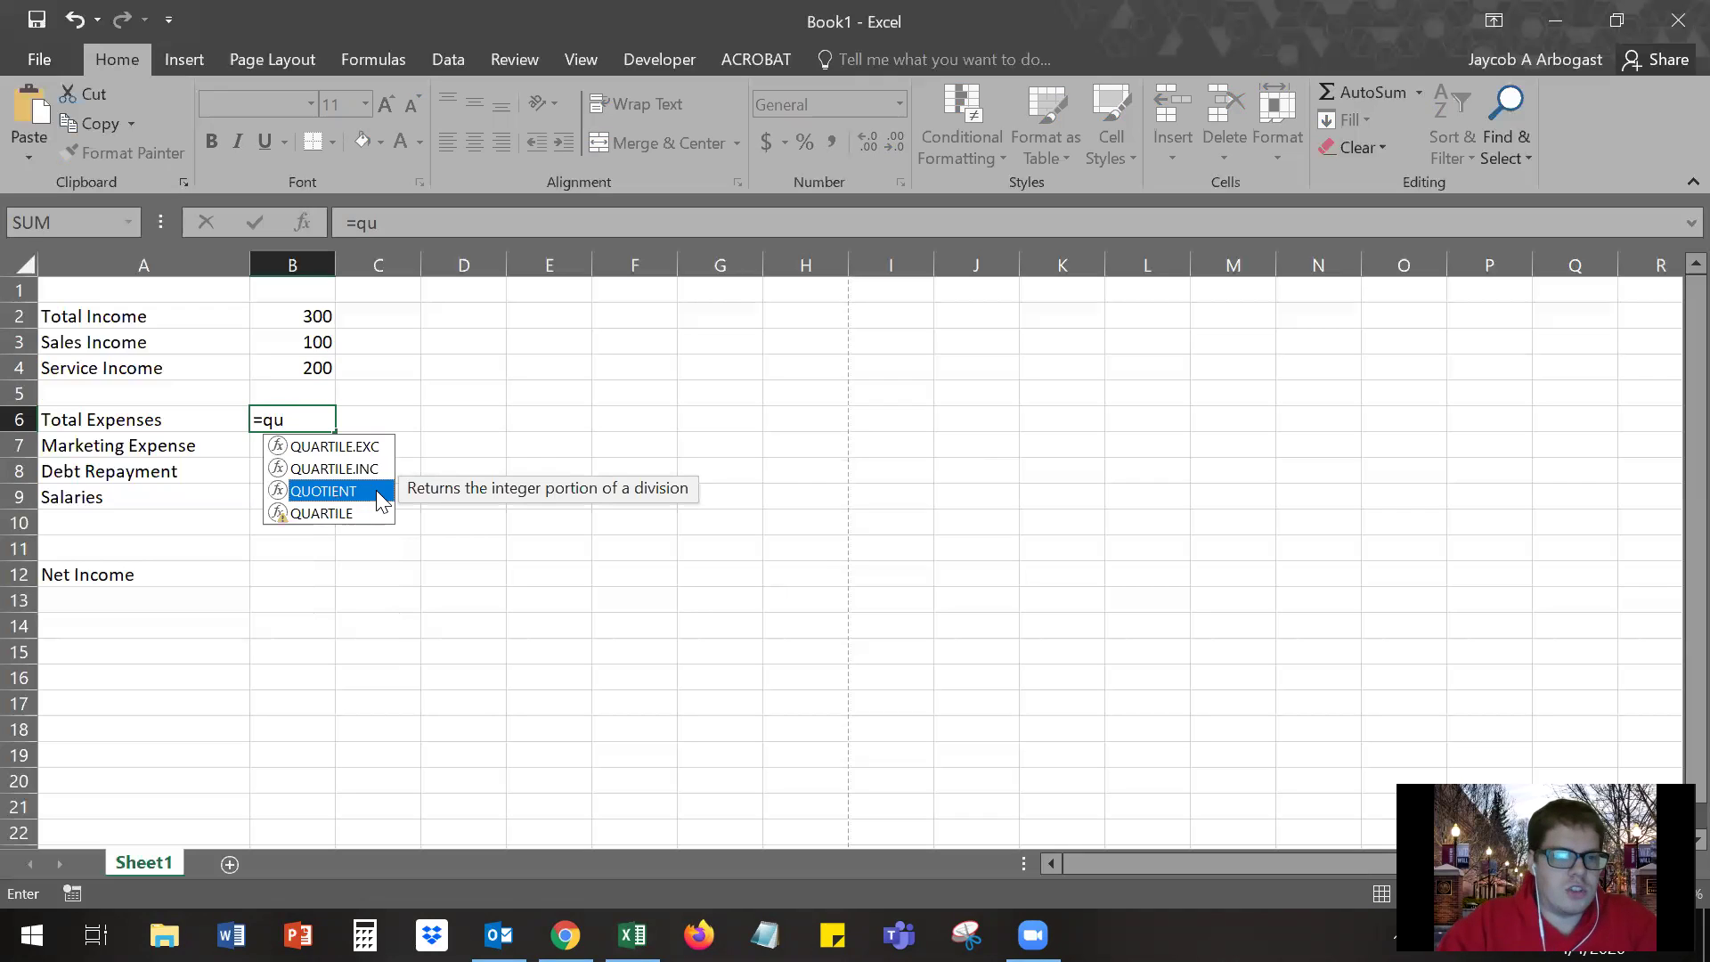
{"action": "key", "text": "BackSpace"}
{"action": "key", "text": "BackSpace"}
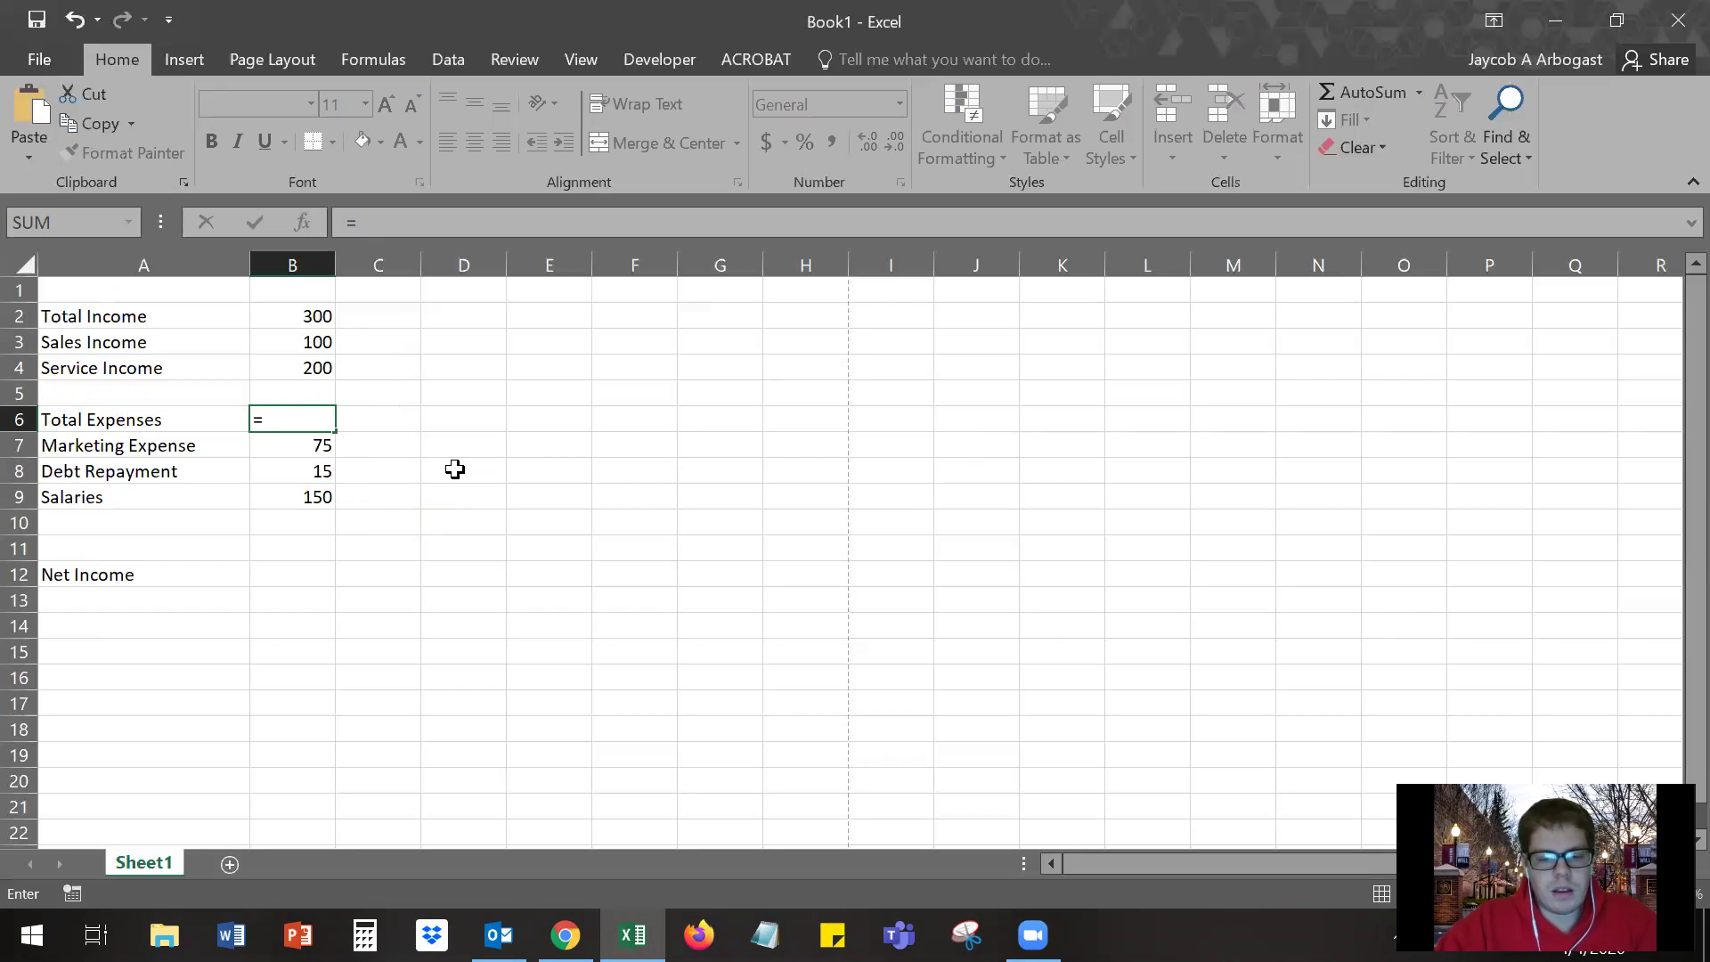
{"action": "type", "text": "st"}
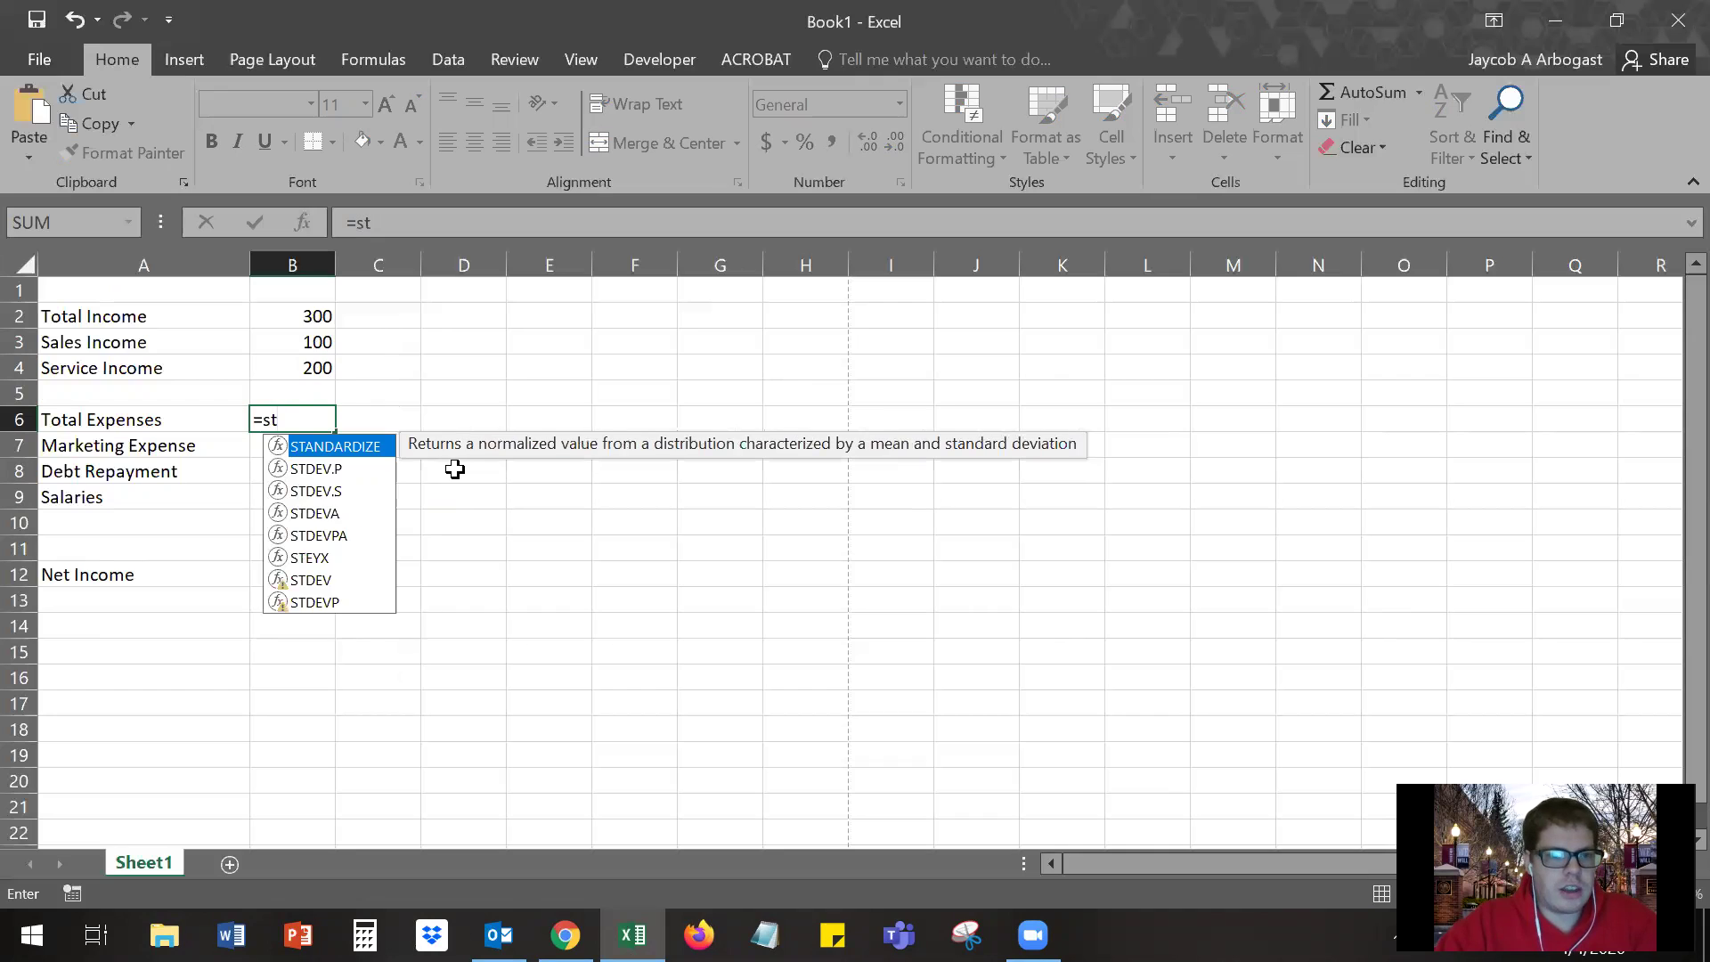
{"action": "type", "text": "dev"}
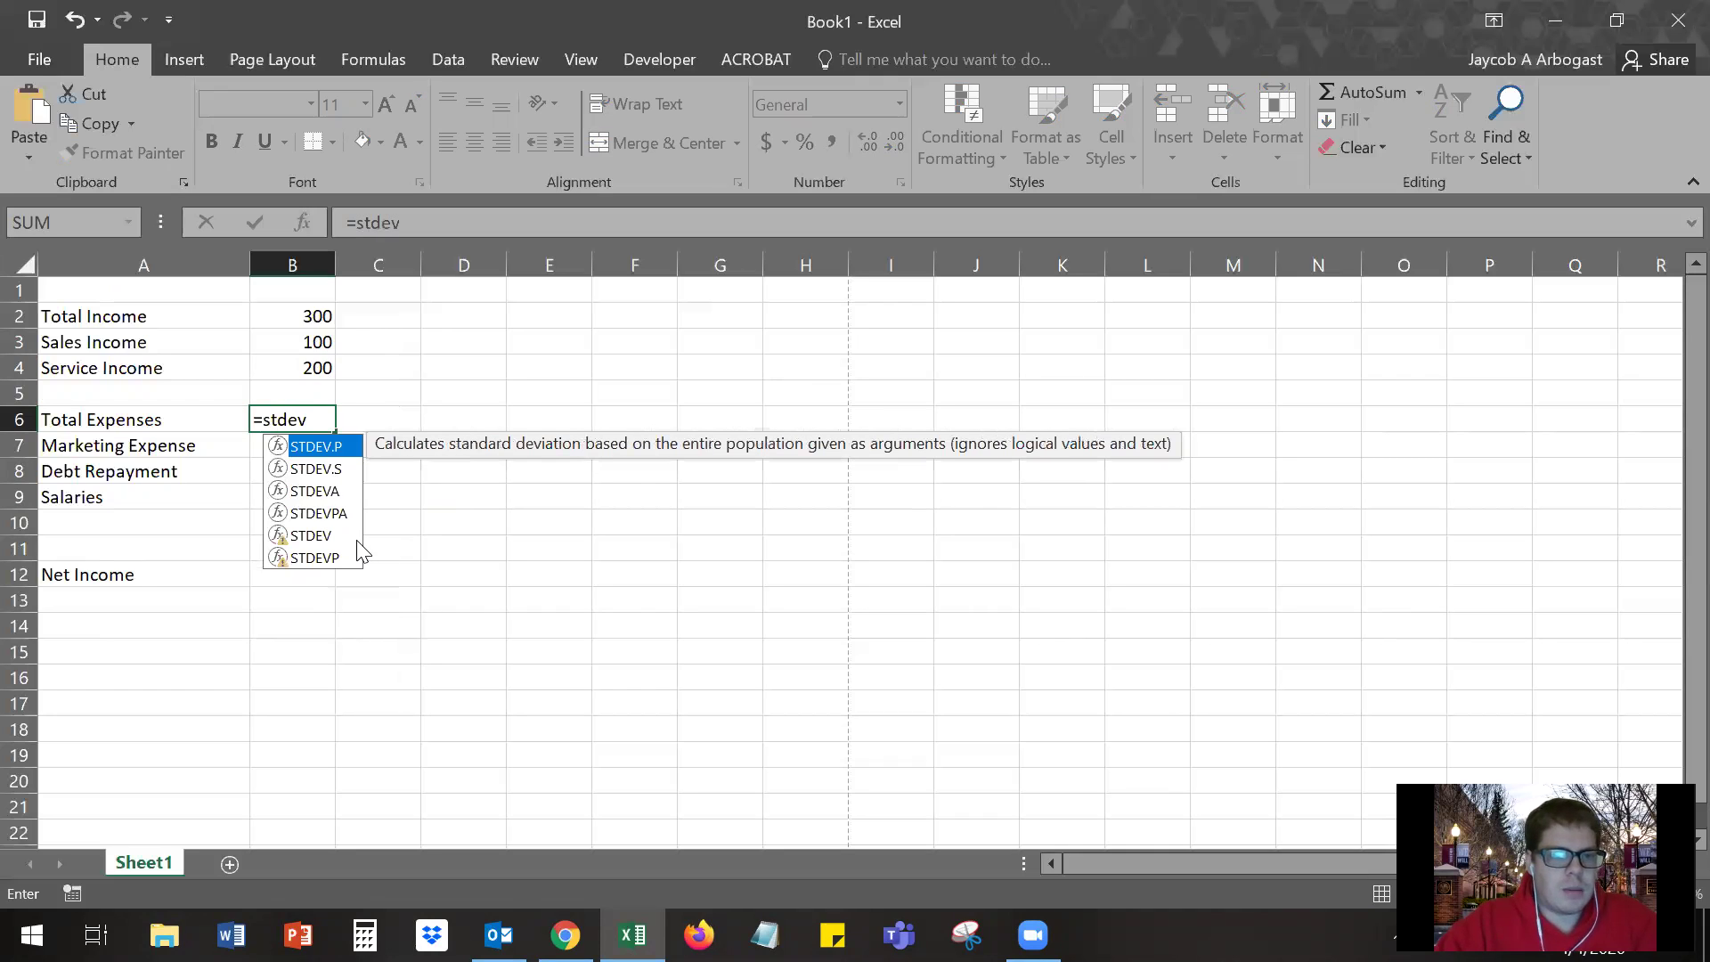
{"action": "key", "text": "BackSpace"}
{"action": "key", "text": "BackSpace"}
{"action": "key", "text": "BackSpace"}
{"action": "key", "text": "BackSpace"}
{"action": "key", "text": "BackSpace"}
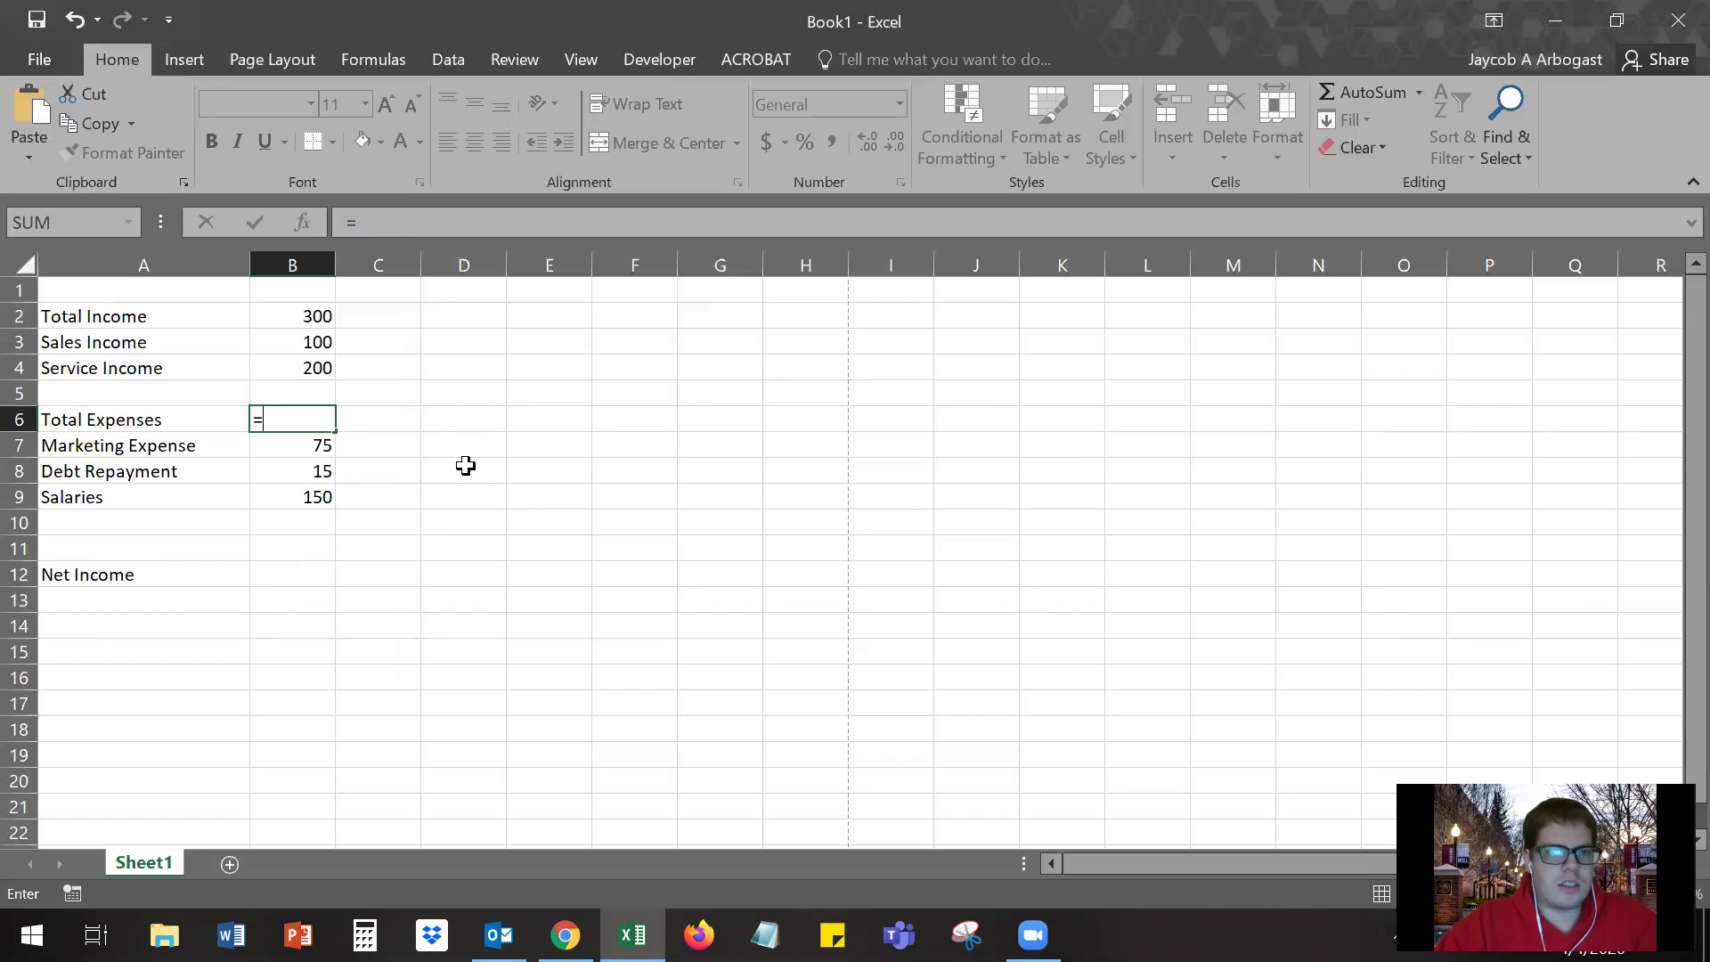
- Begin the Total Expenses formula in B6 with the SUM function
{"action": "type", "text": "sum"}
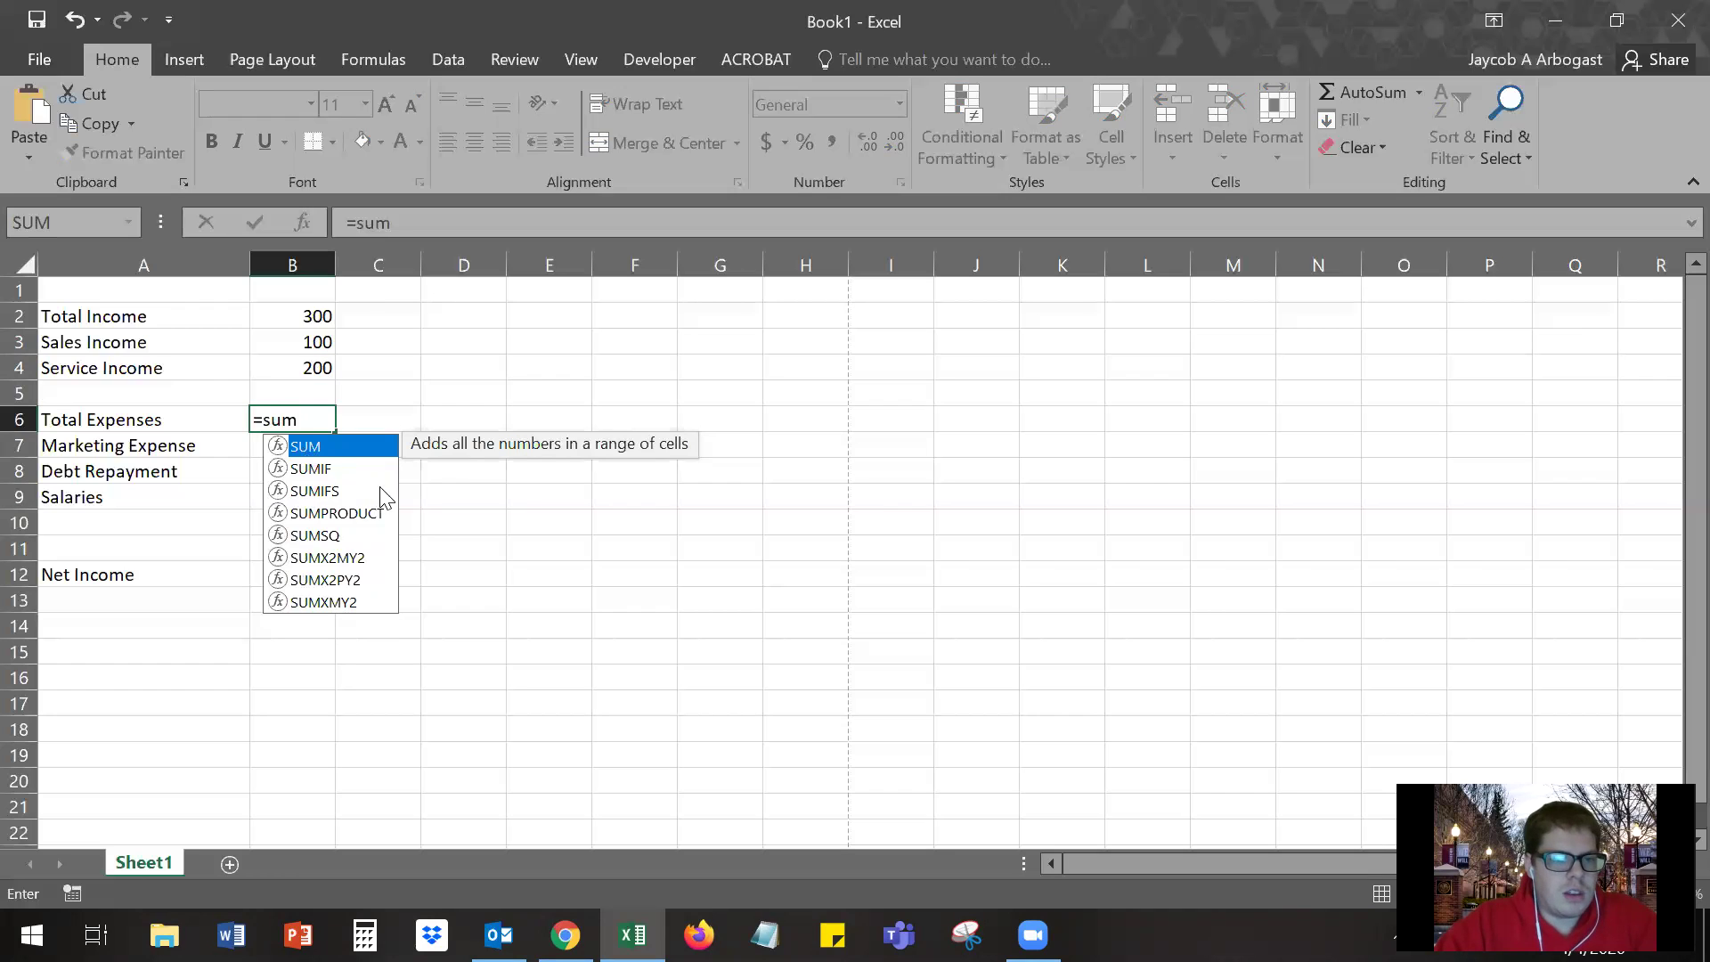
{"action": "double_click", "coordinate": [330, 445]}
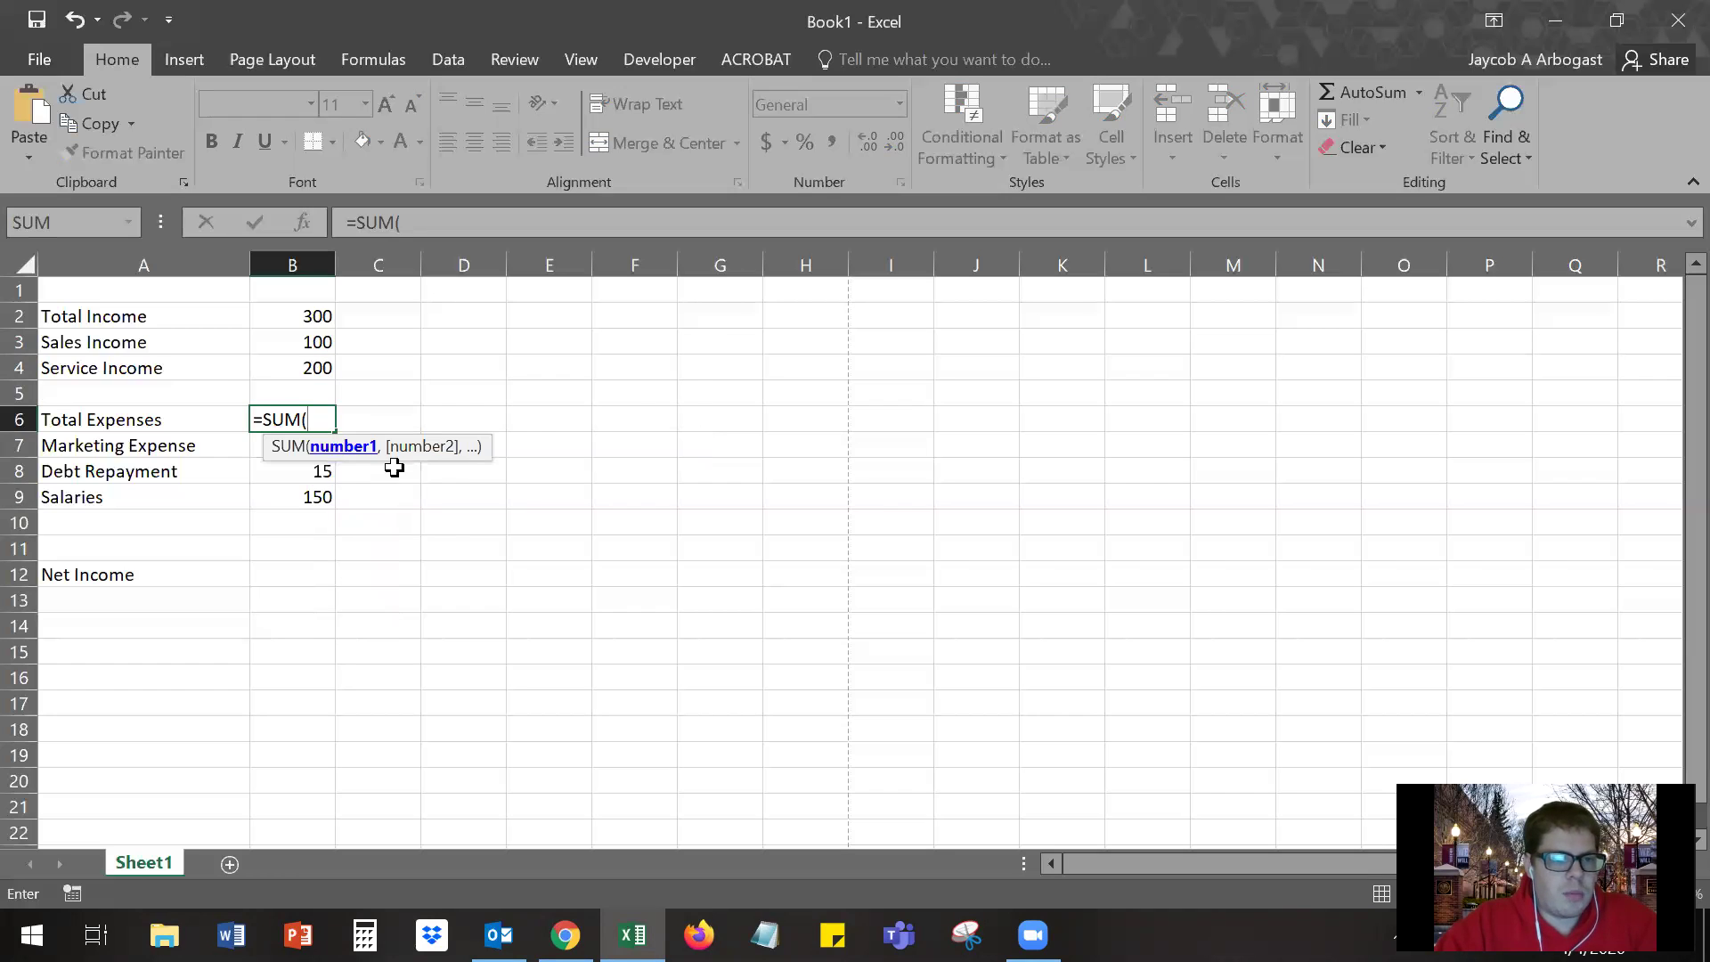
{"action": "key", "text": "BackSpace"}
{"action": "key", "text": "BackSpace"}
{"action": "key", "text": "BackSpace"}
{"action": "key", "text": "BackSpace"}
{"action": "type", "text": "sum"}
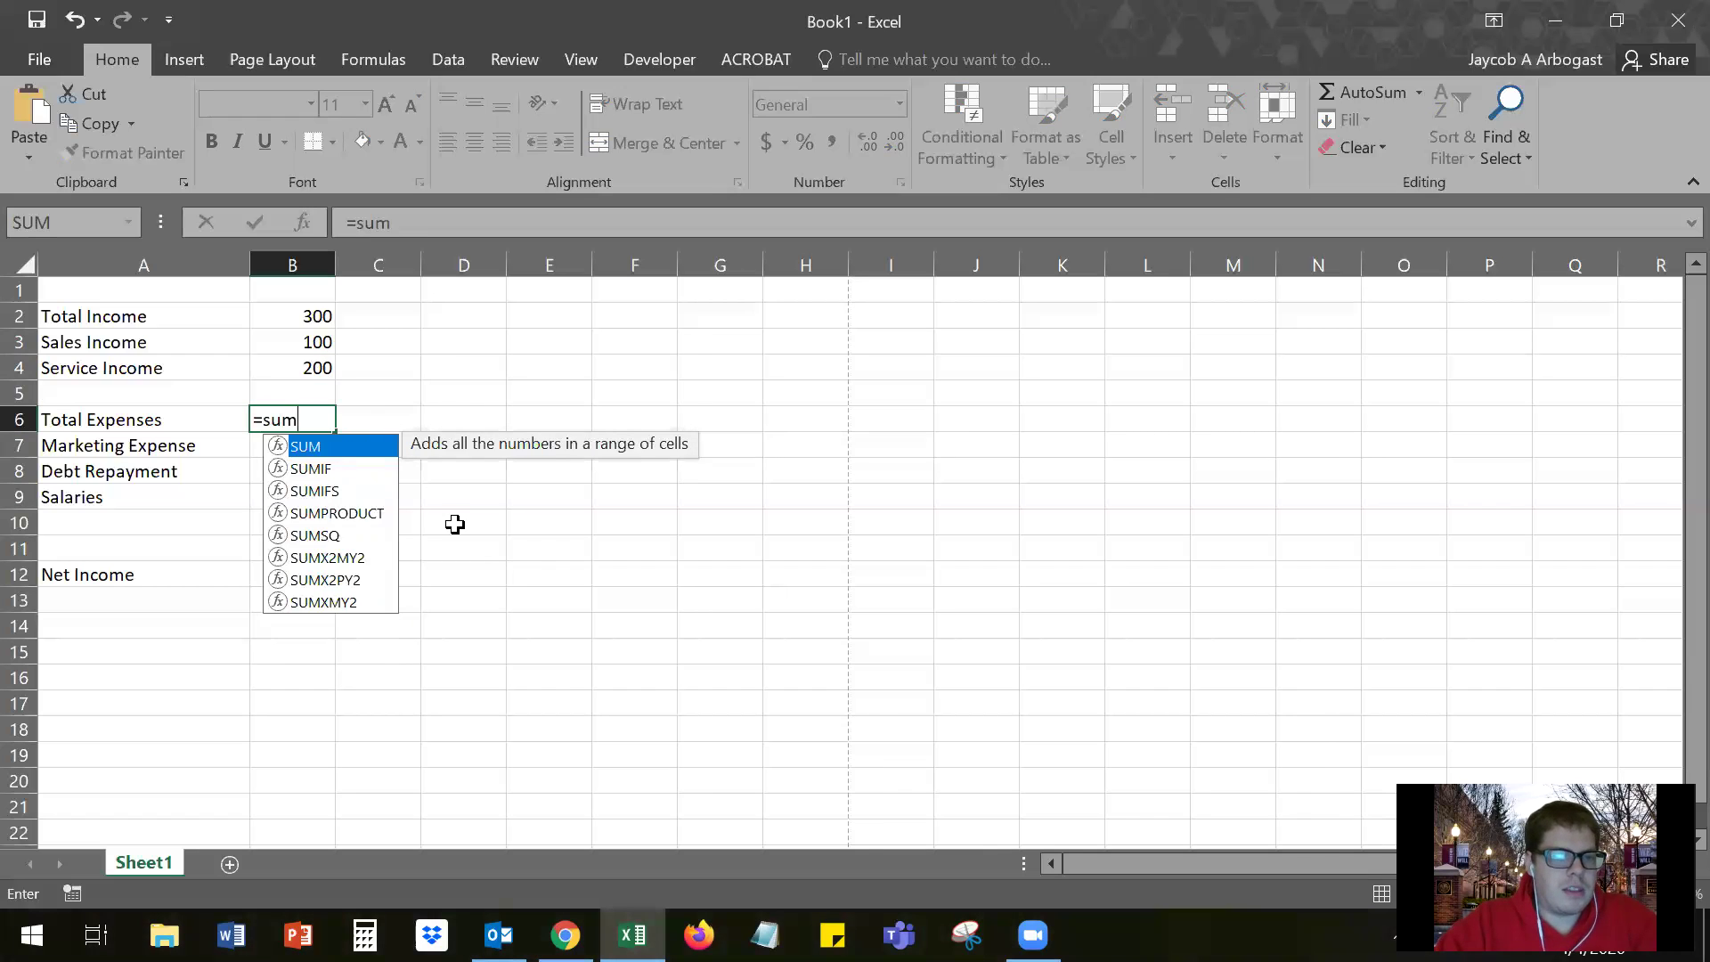
{"action": "key", "text": "Tab"}
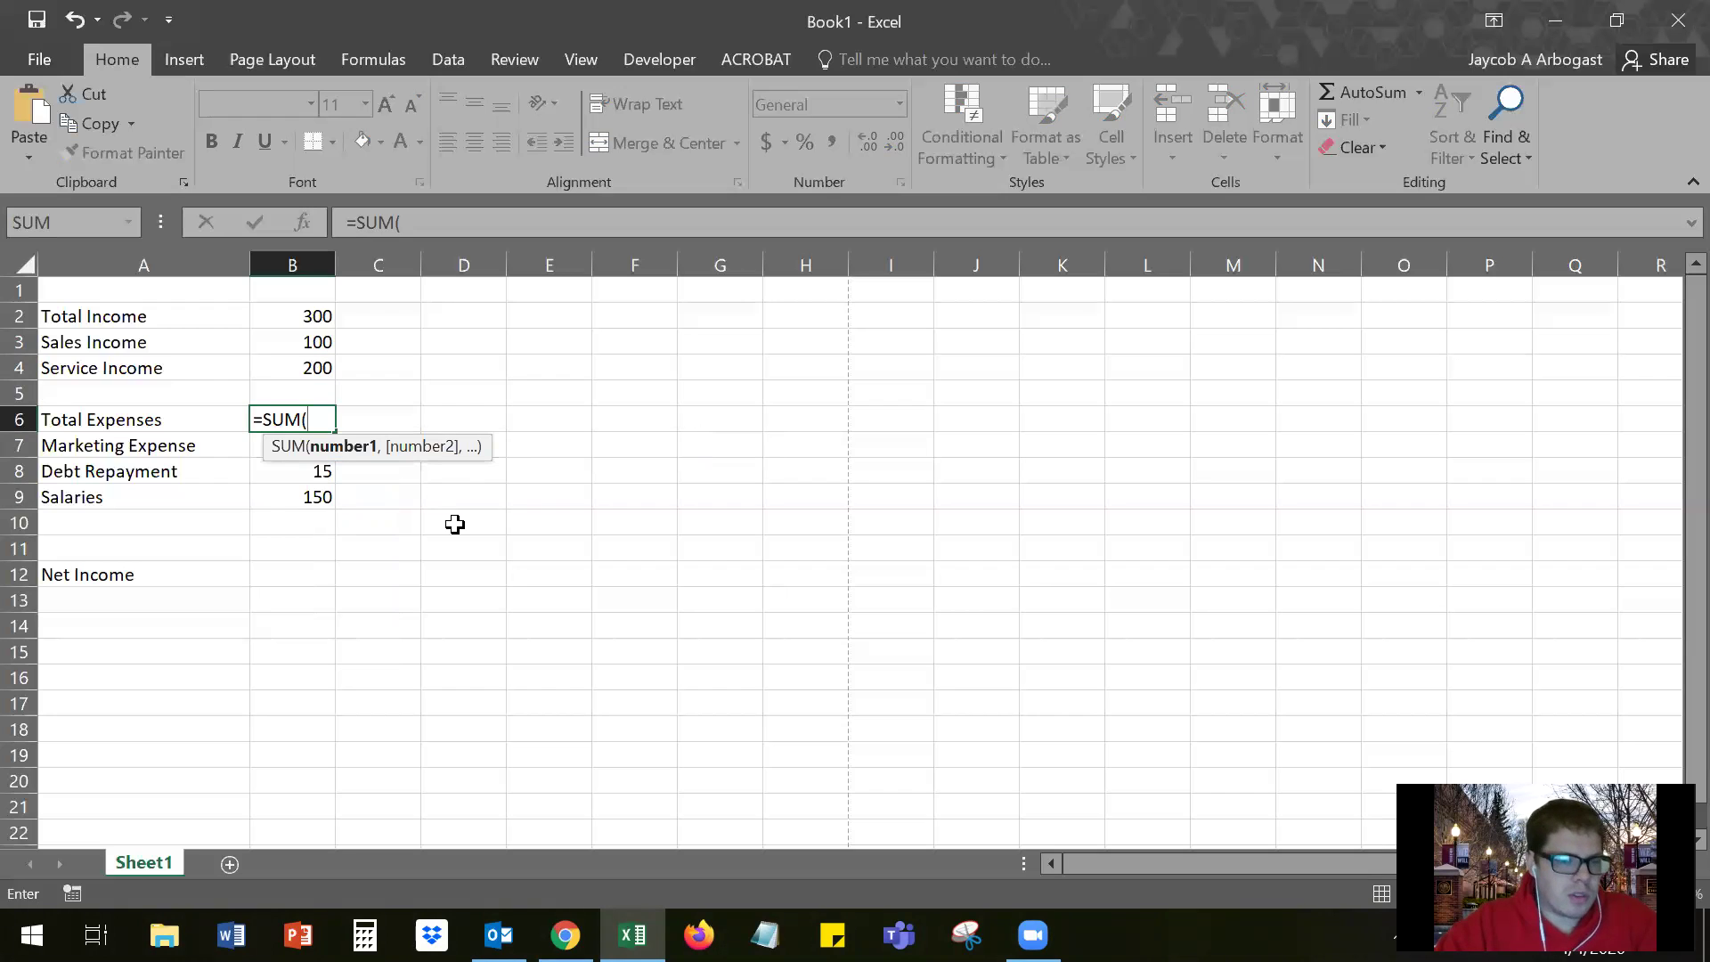
- Try listing B7, B8 and B9 as separate arguments of the SUM function, and clear them again
{"action": "left_click", "coordinate": [254, 450]}
{"action": "type", "text": ","}
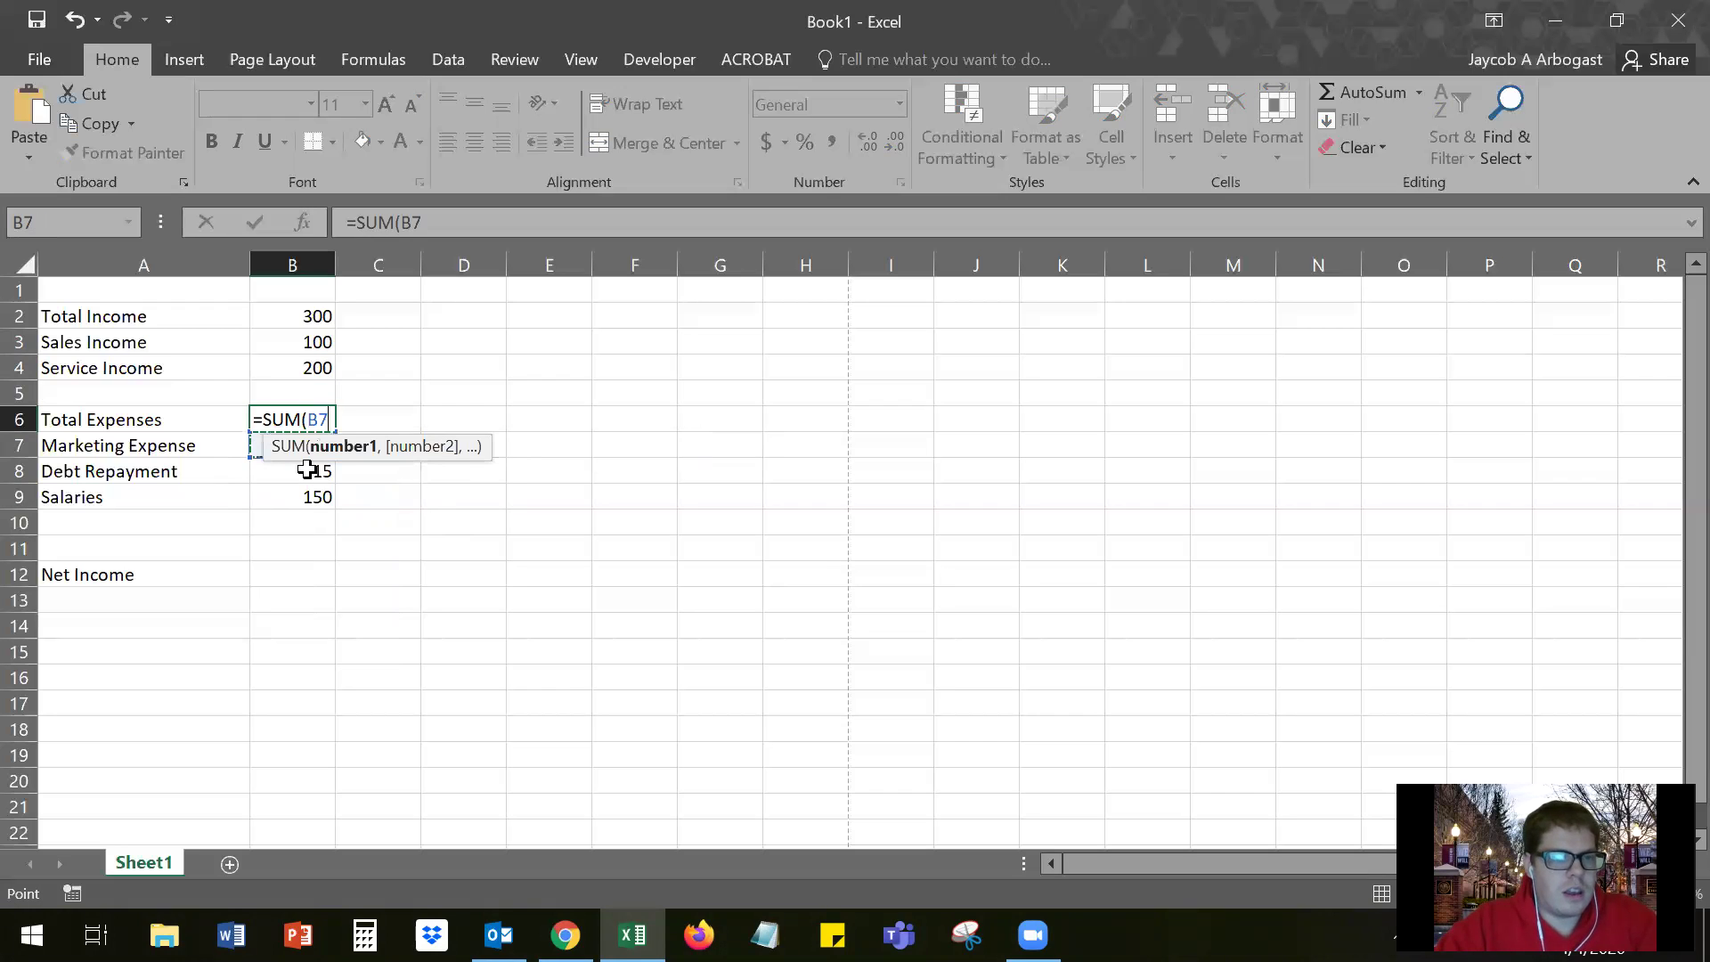
{"action": "left_click", "coordinate": [261, 471]}
{"action": "type", "text": ","}
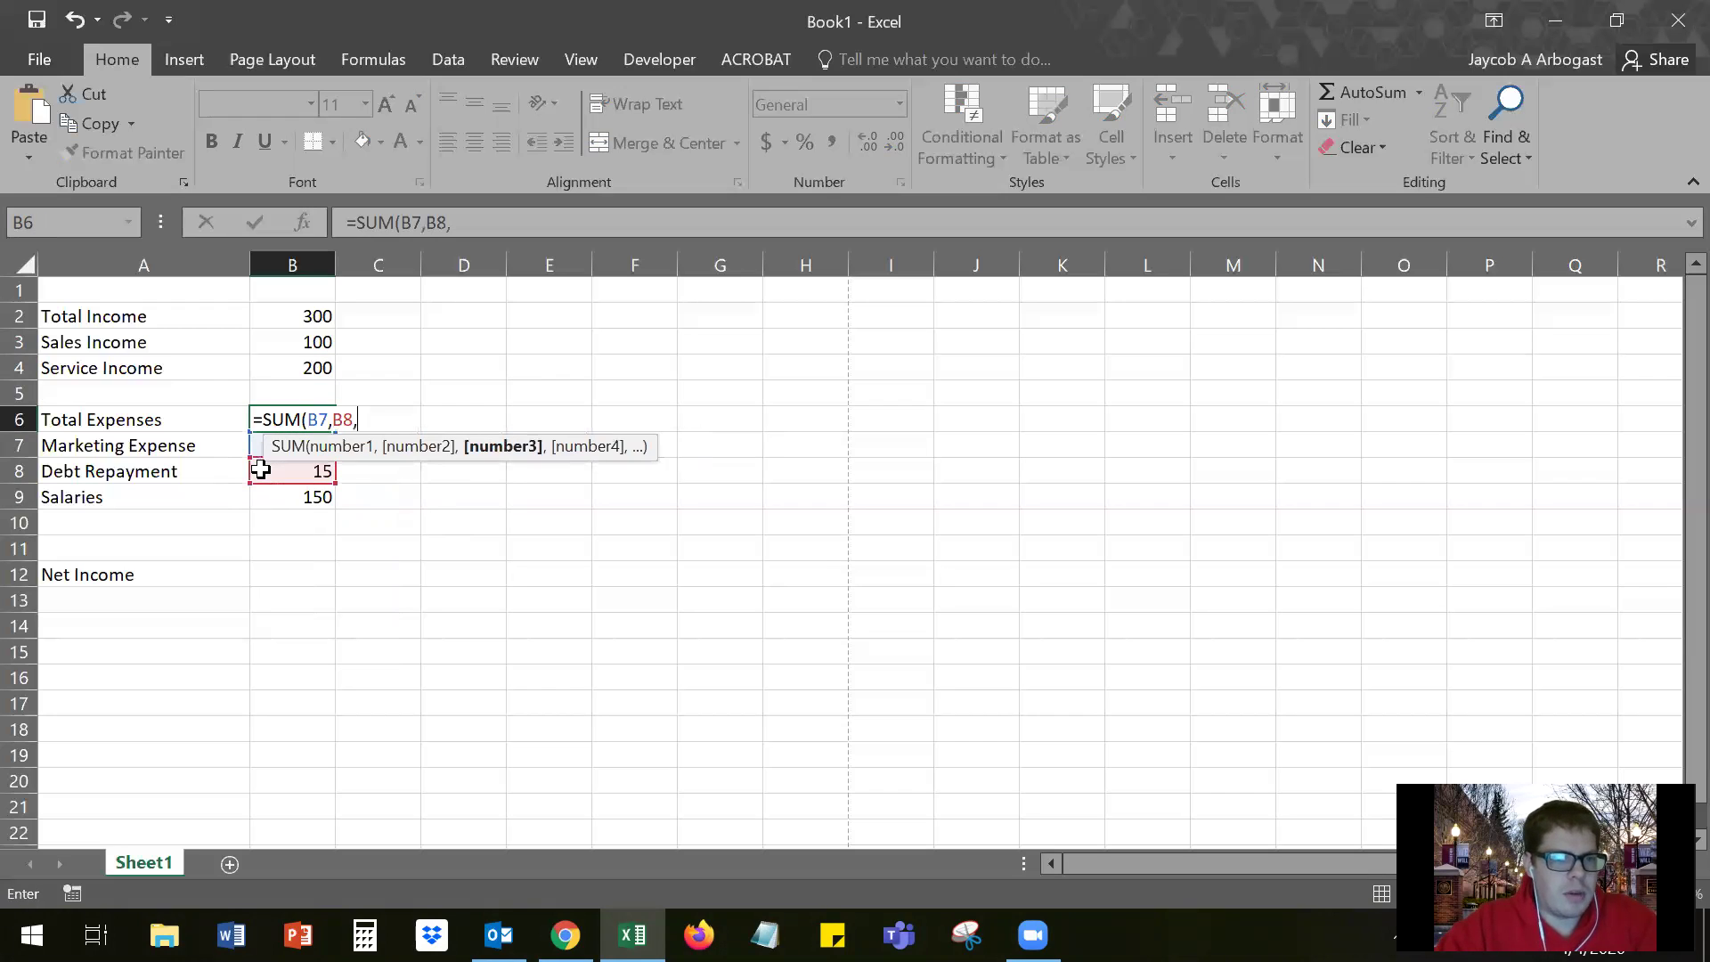
{"action": "left_click", "coordinate": [260, 495]}
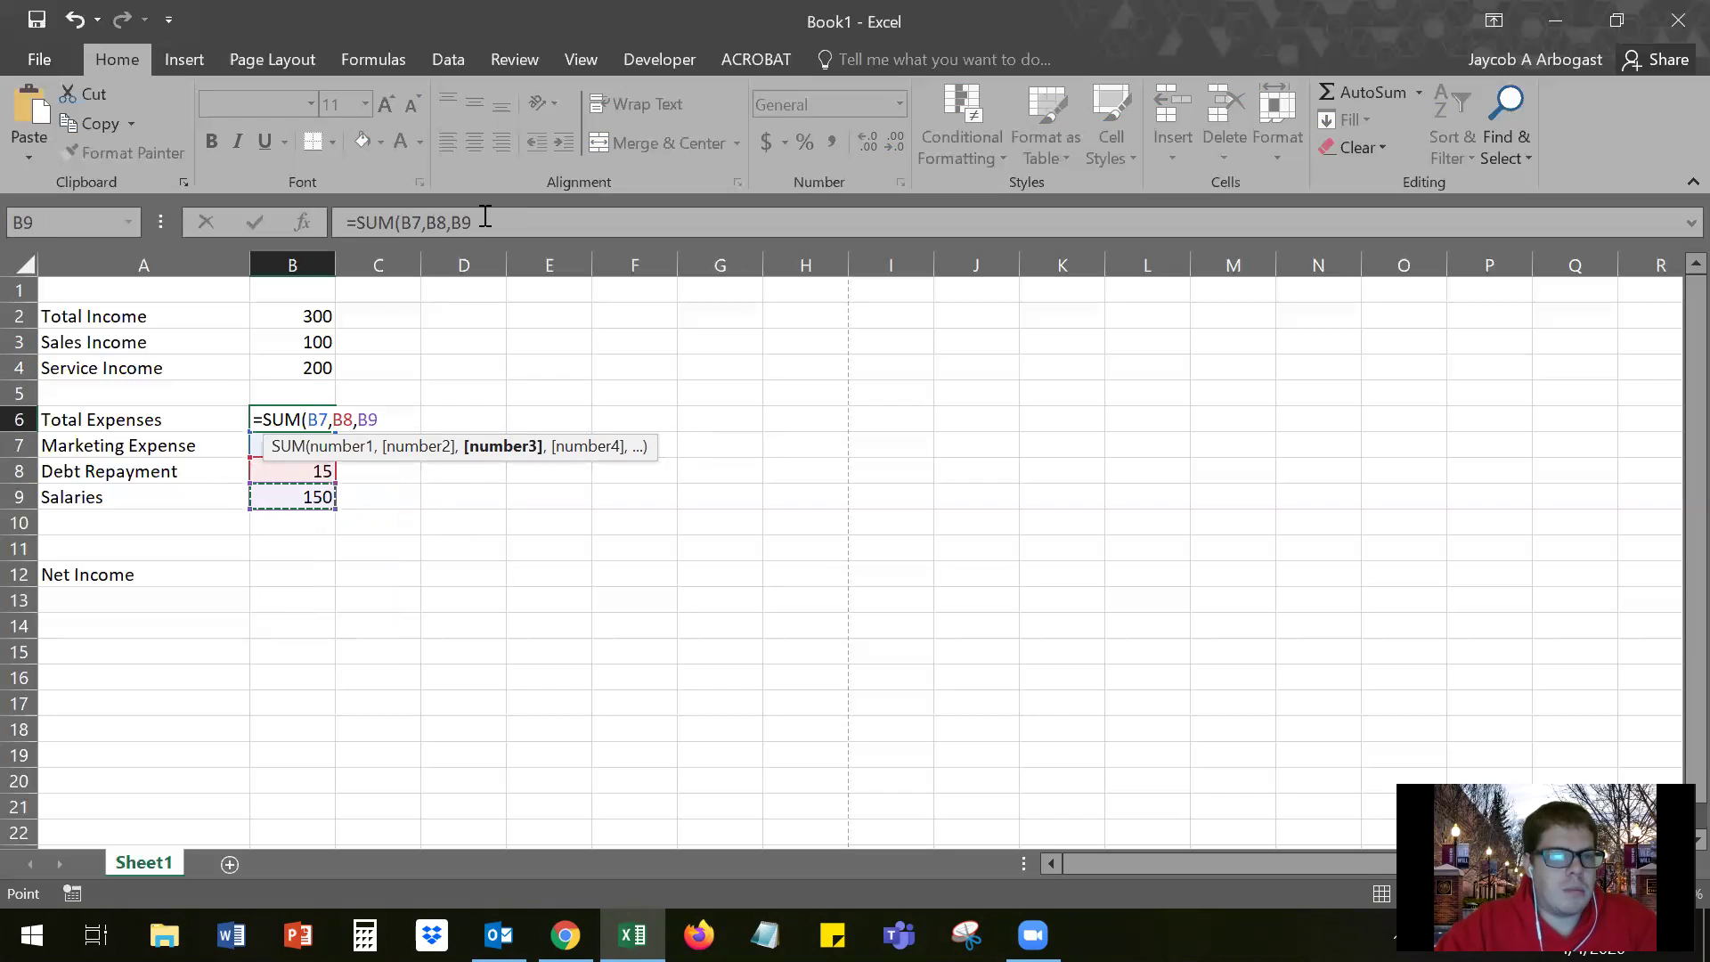
{"action": "key", "text": "BackSpace"}
{"action": "key", "text": "BackSpace"}
{"action": "key", "text": "BackSpace"}
{"action": "key", "text": "BackSpace"}
{"action": "key", "text": "BackSpace"}
{"action": "key", "text": "BackSpace"}
{"action": "key", "text": "BackSpace"}
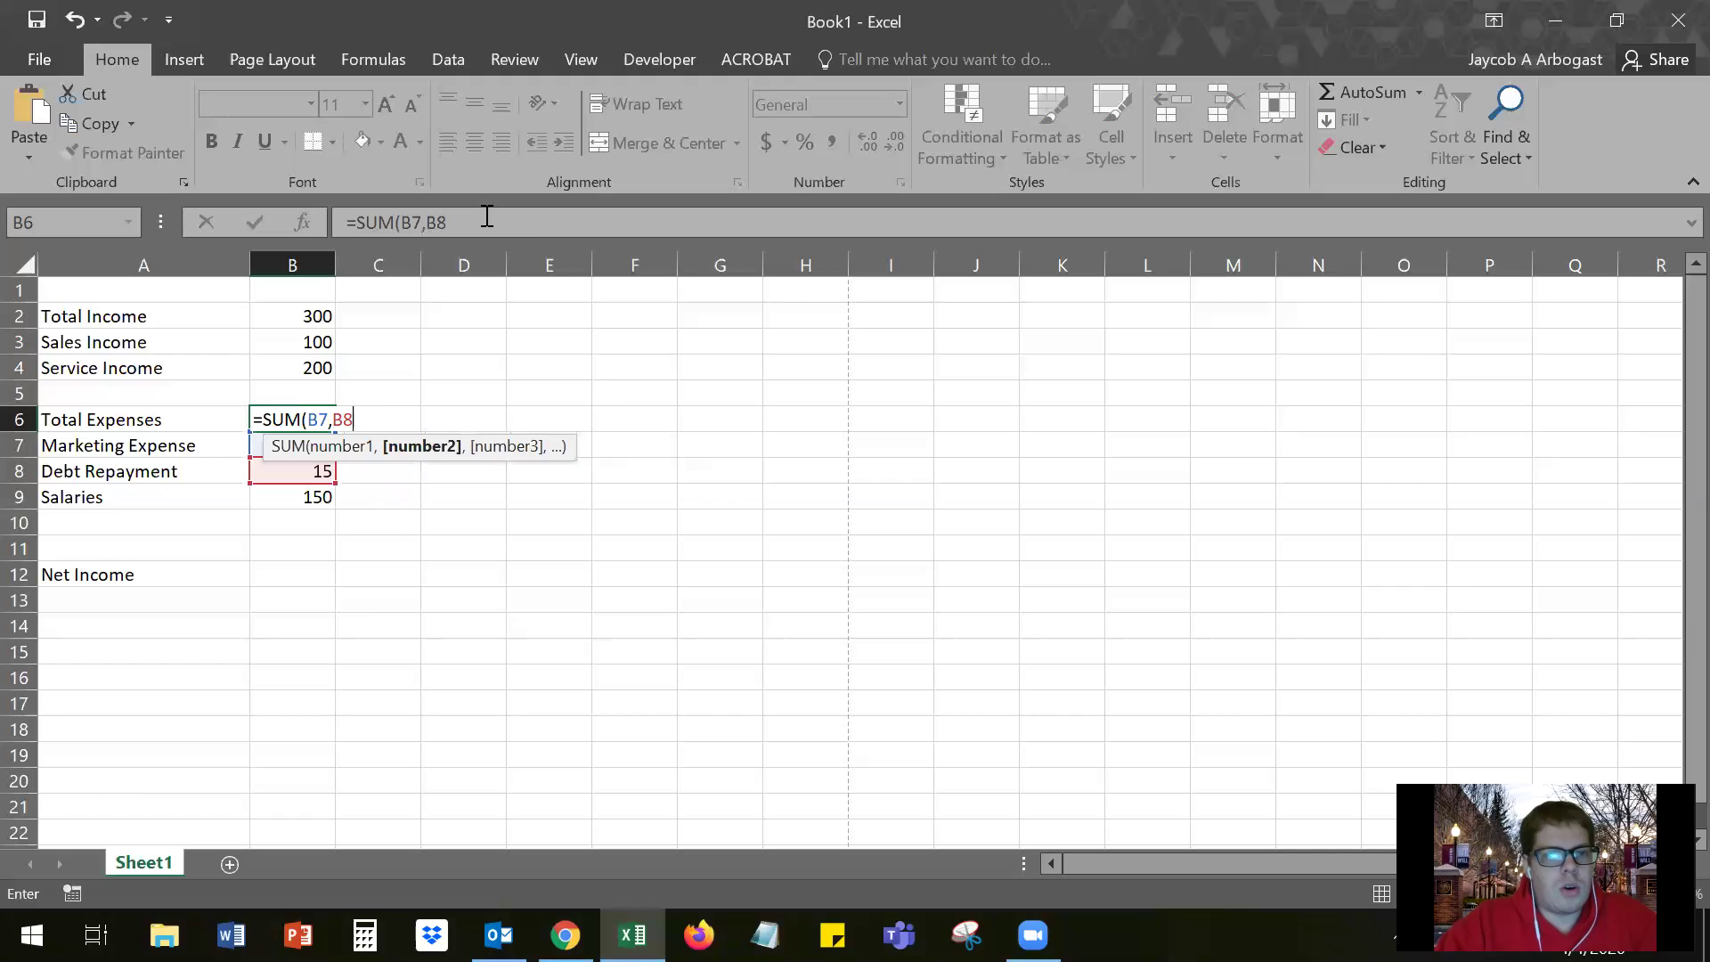
{"action": "key", "text": "BackSpace"}
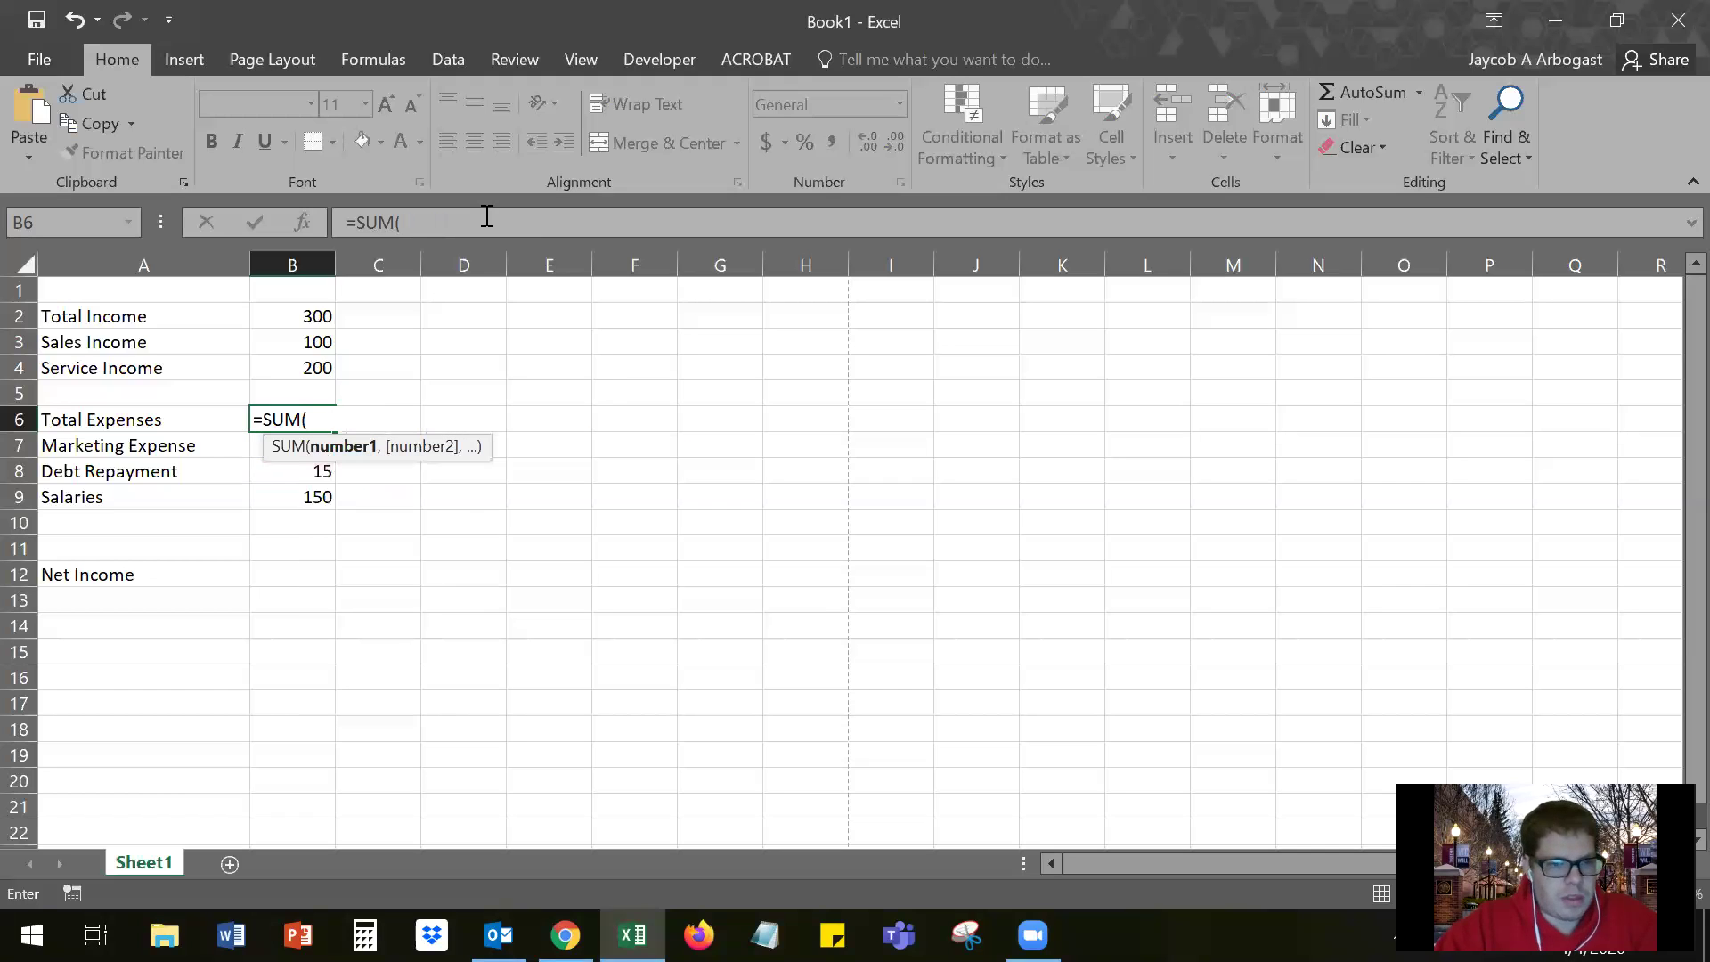
- Complete the Total Expenses formula in B6 with the range of expense amounts as =SUM(B7:B9)
{"action": "left_click_drag", "start_coordinate": [251, 442], "coordinate": [249, 497]}
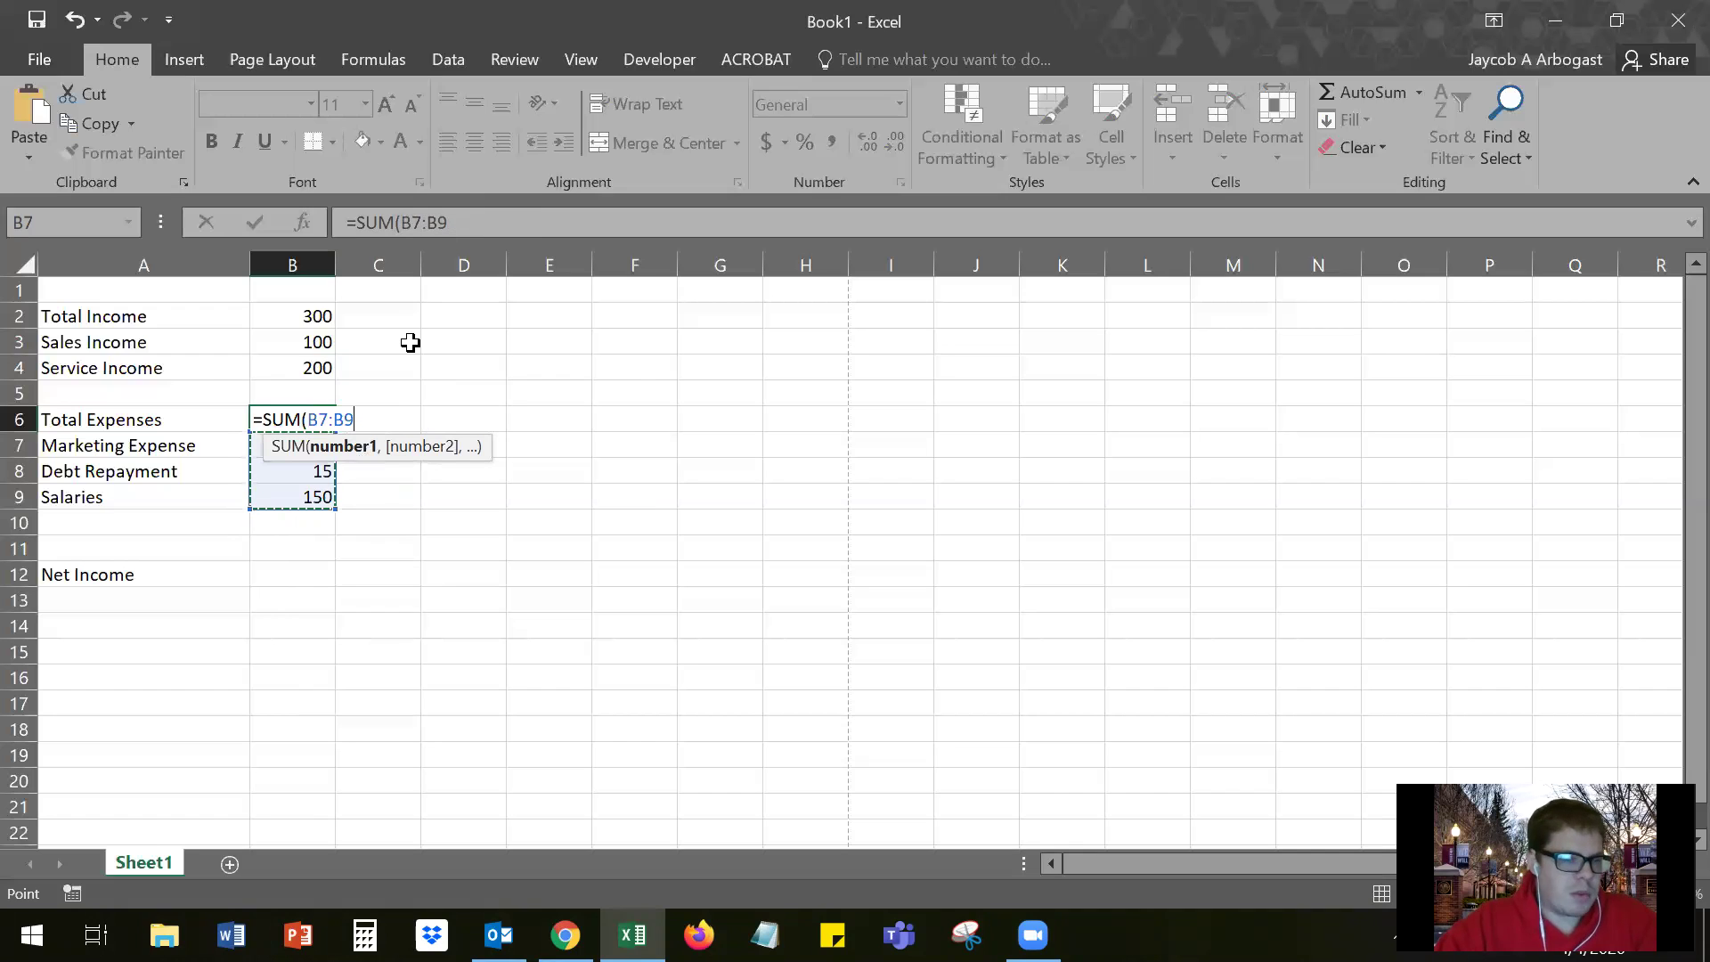
{"action": "left_click", "coordinate": [663, 222]}
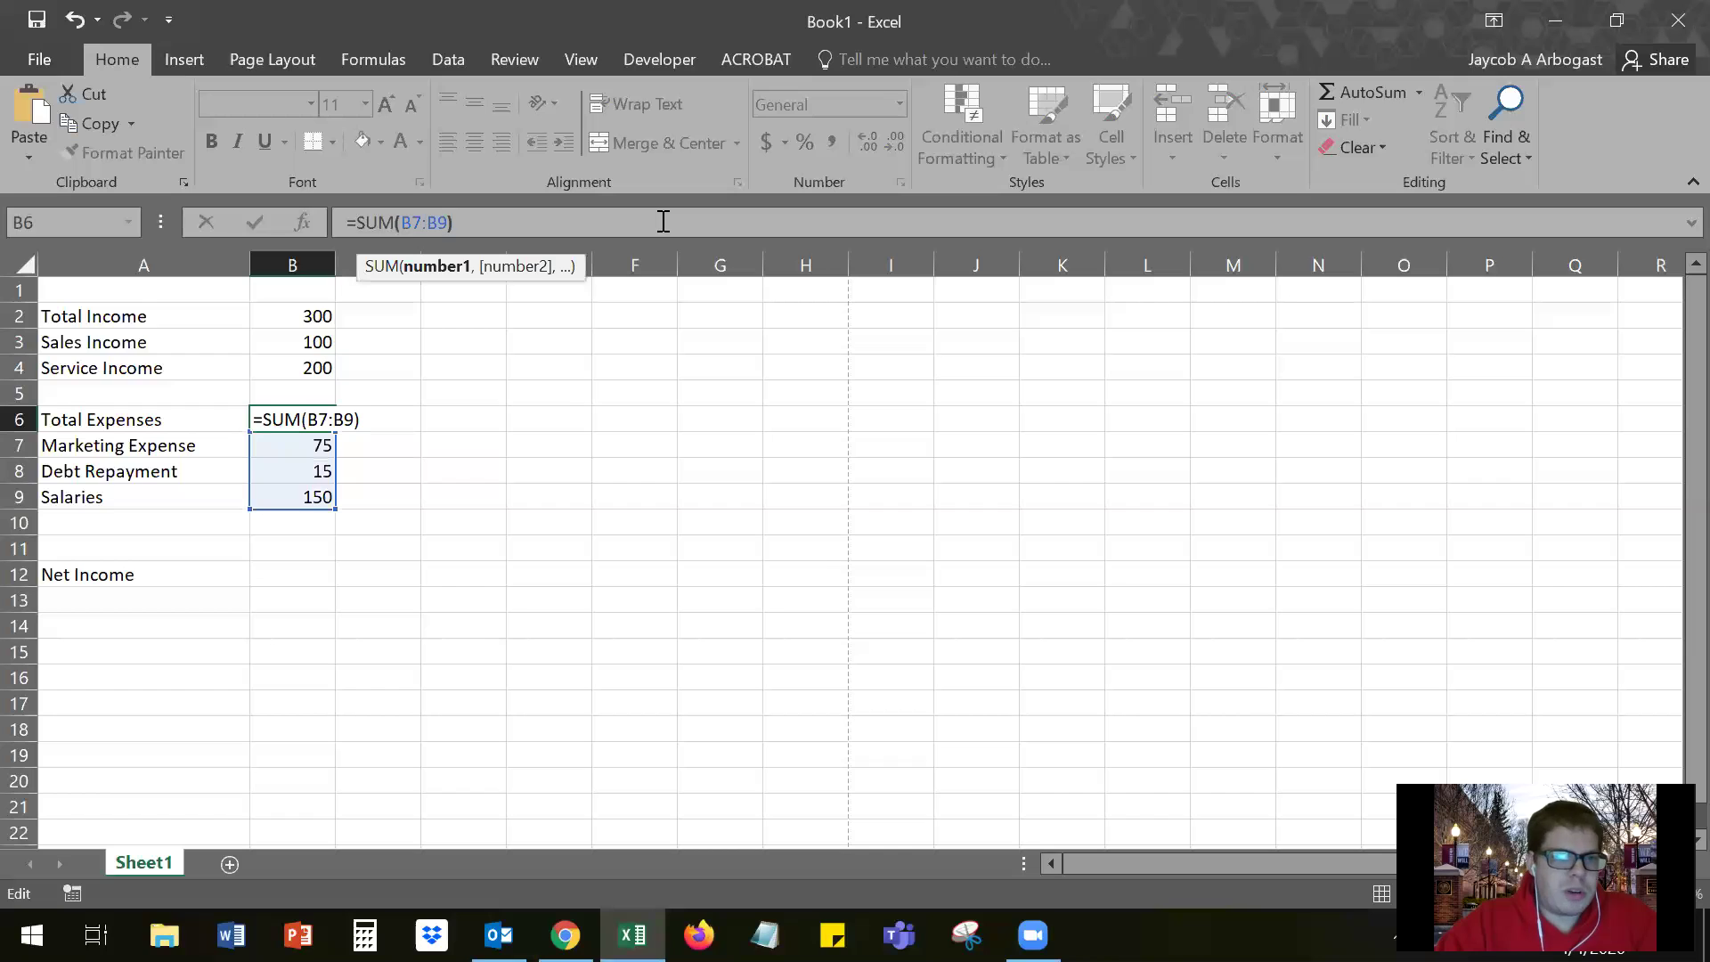
{"action": "key", "text": "Return"}
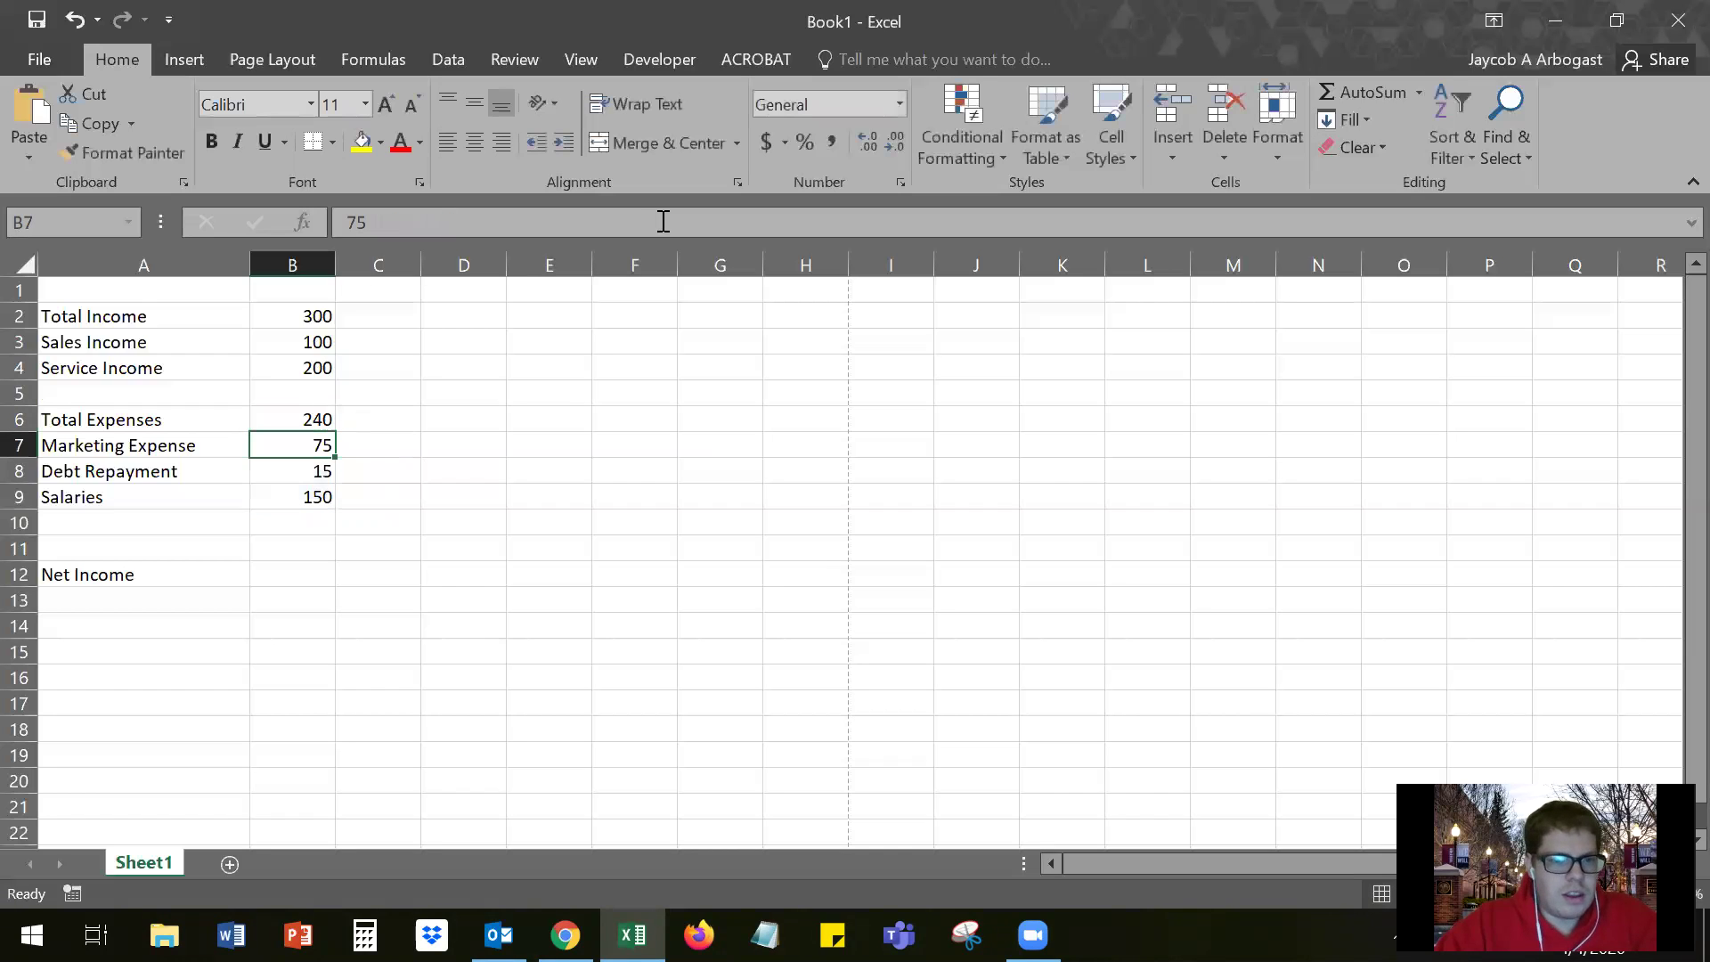
{"action": "left_click", "coordinate": [306, 419]}
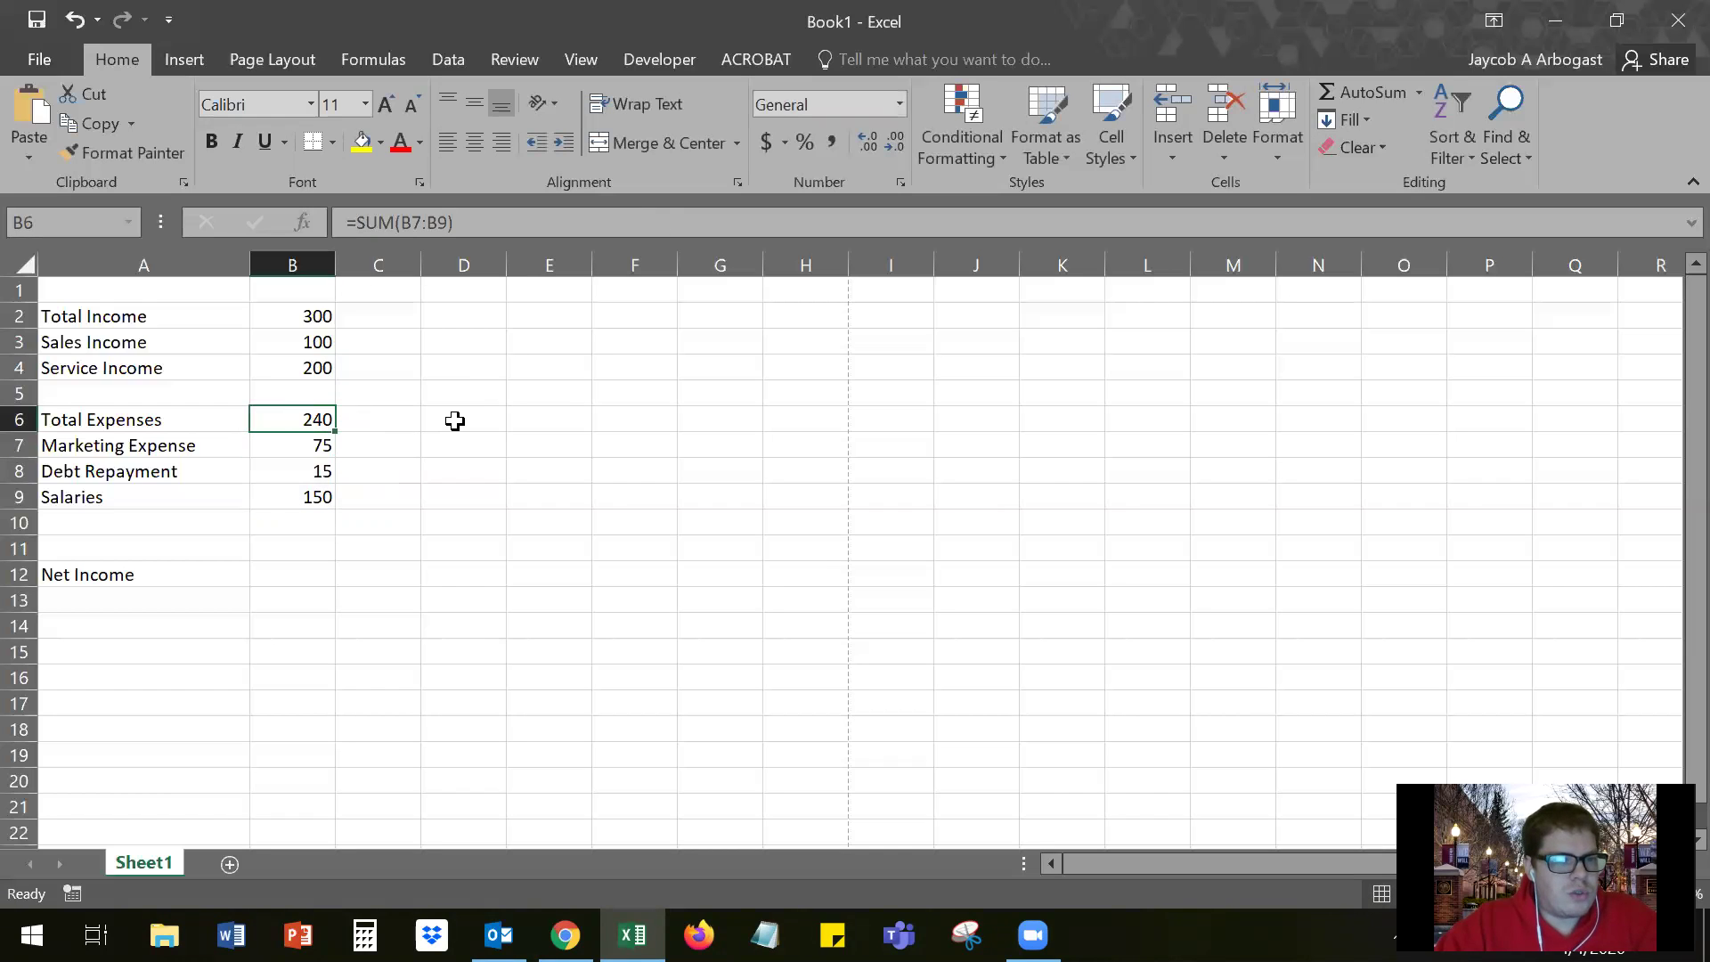
- Calculate Net Income in B12 by subtracting Total Expenses from Total Income with the formula =B2-B6
{"action": "left_click", "coordinate": [314, 317]}
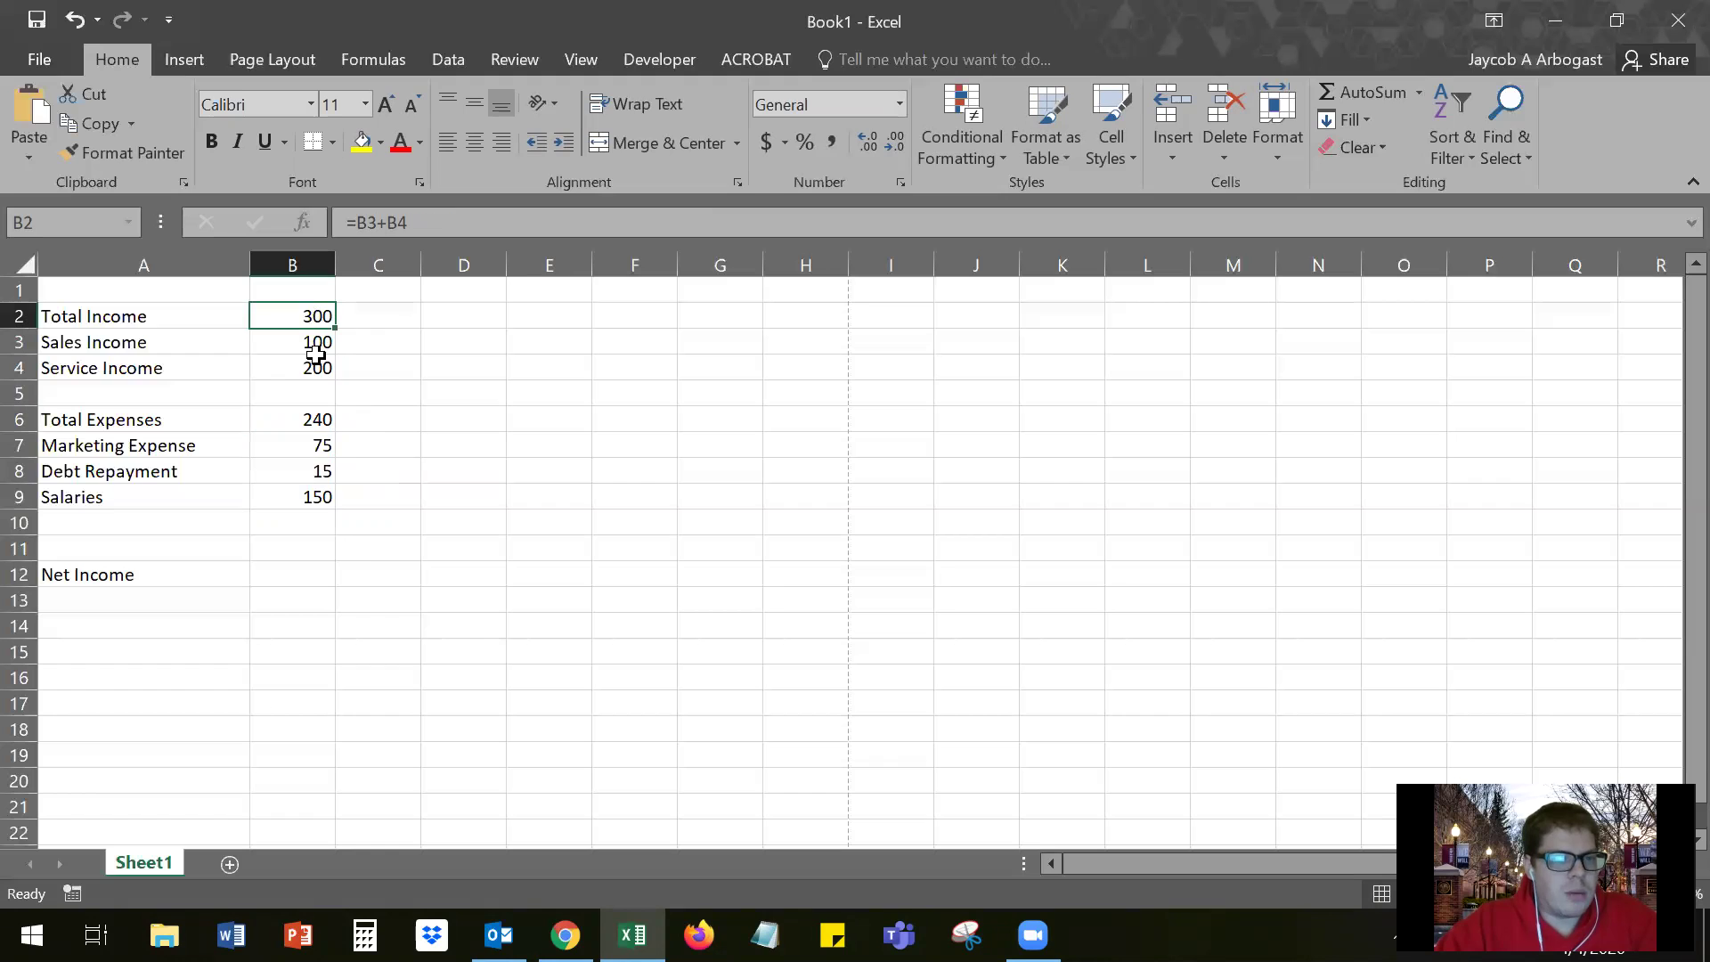
{"action": "left_click", "coordinate": [292, 575]}
{"action": "type", "text": "="}
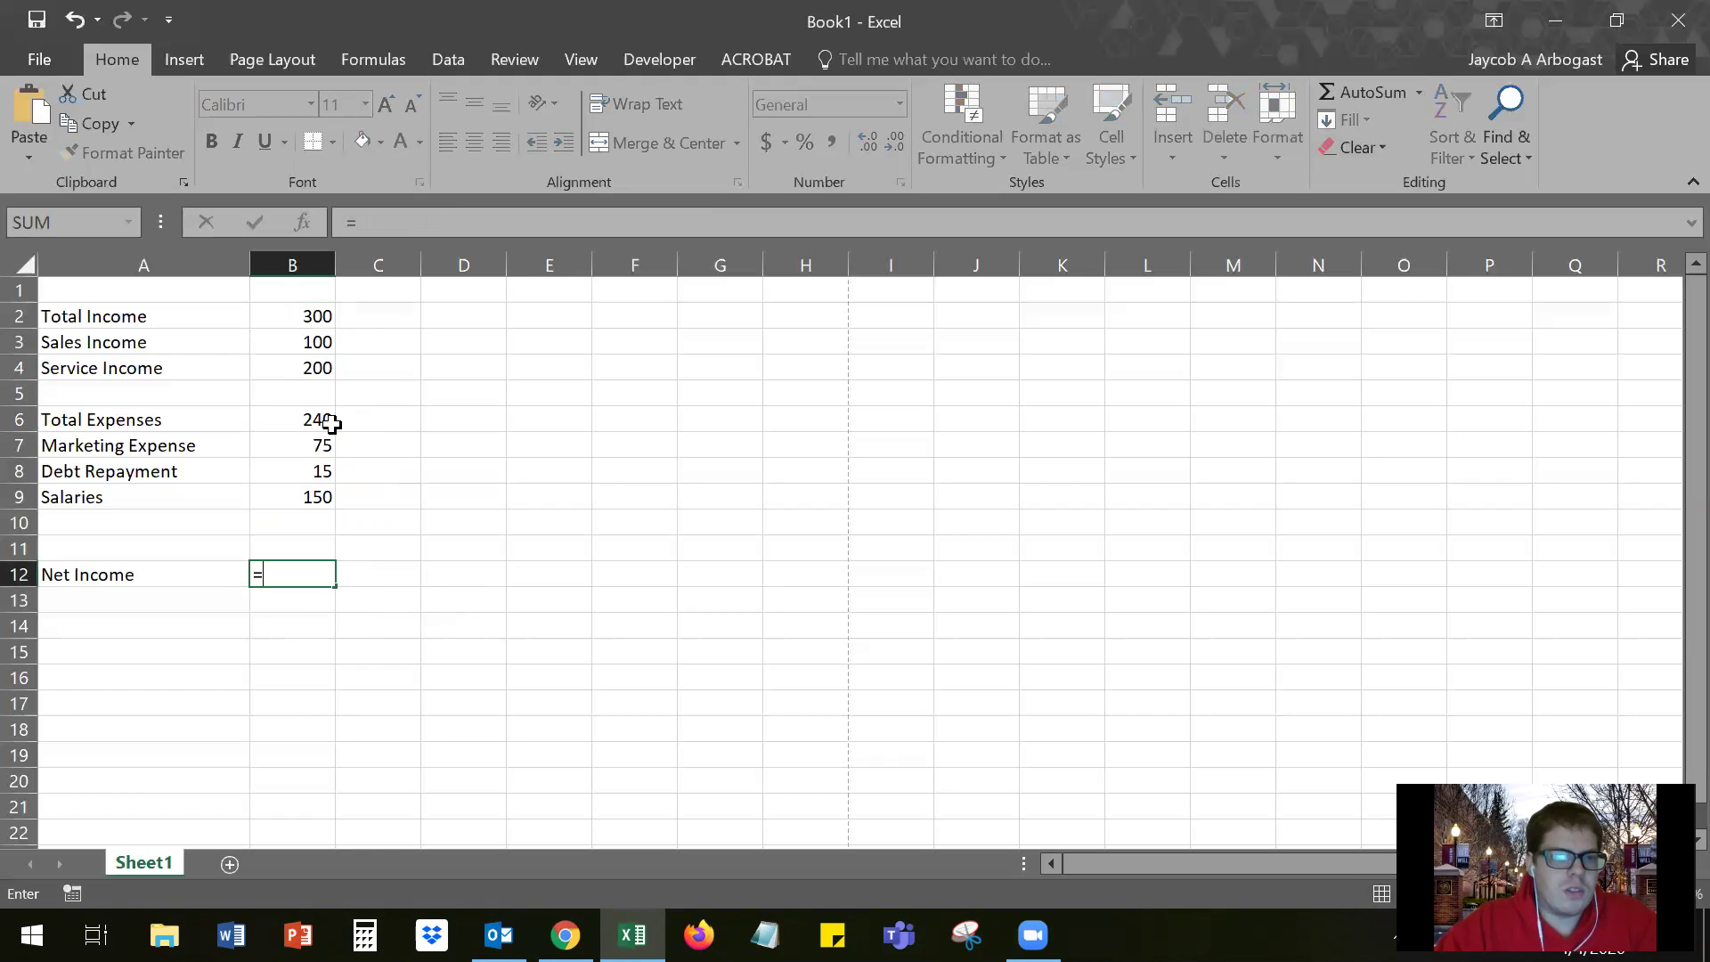
{"action": "left_click", "coordinate": [299, 318]}
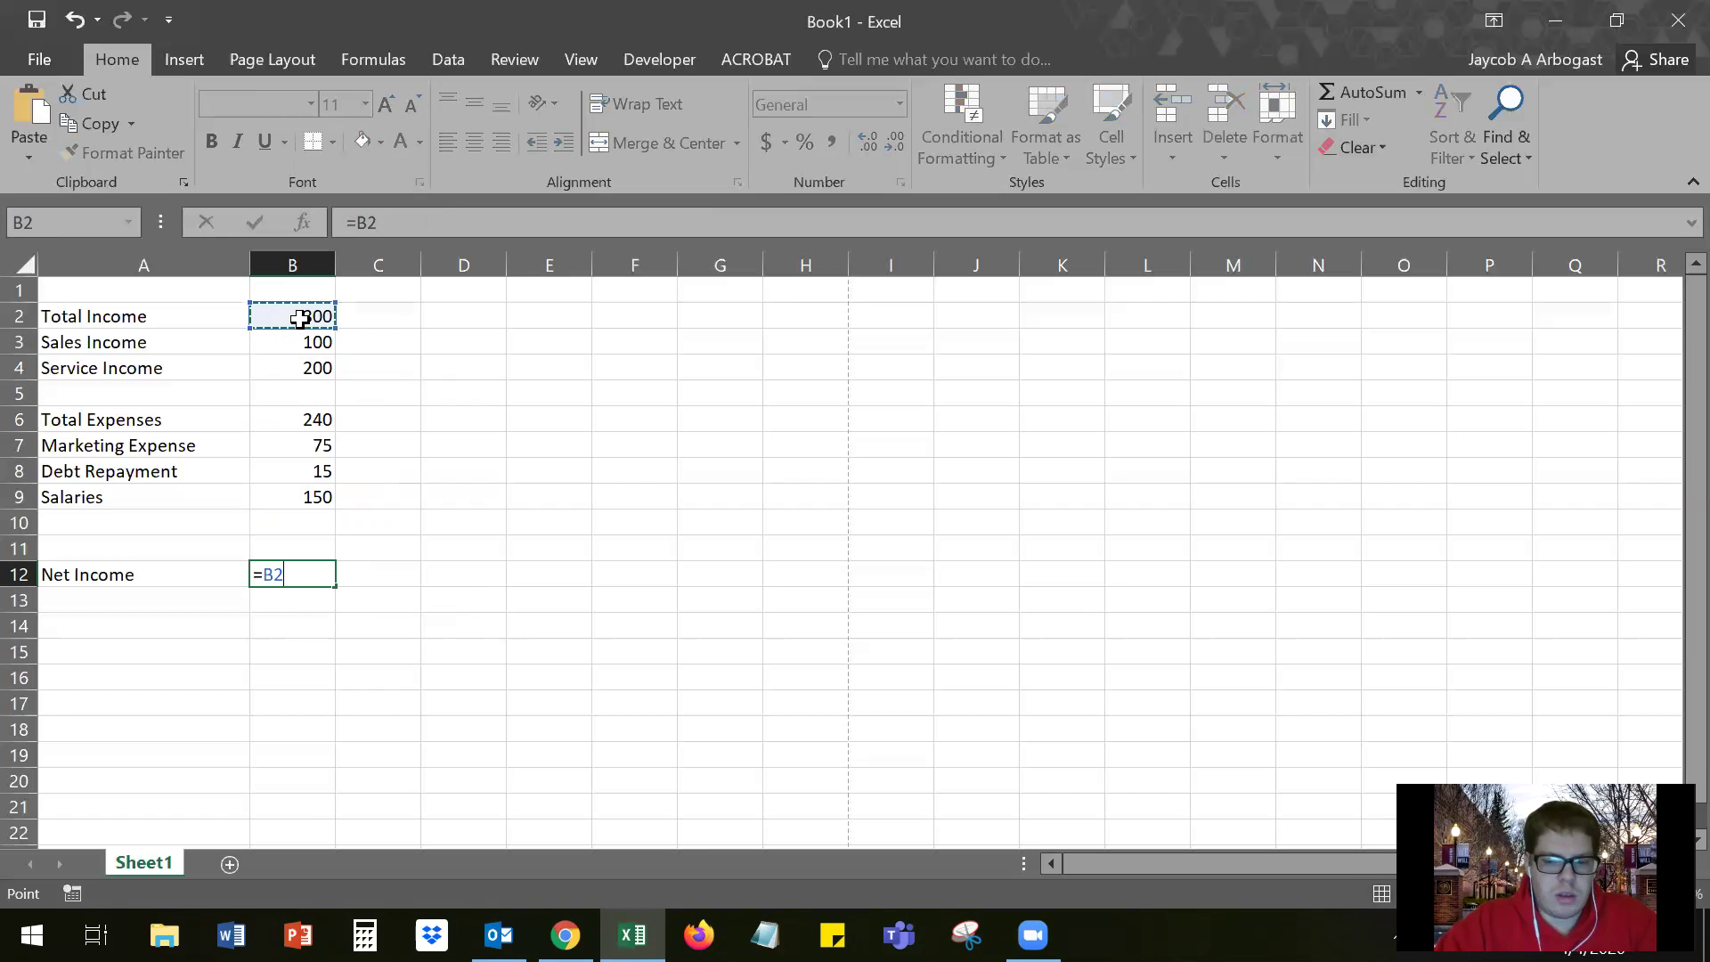
{"action": "type", "text": "-"}
{"action": "left_click", "coordinate": [324, 418]}
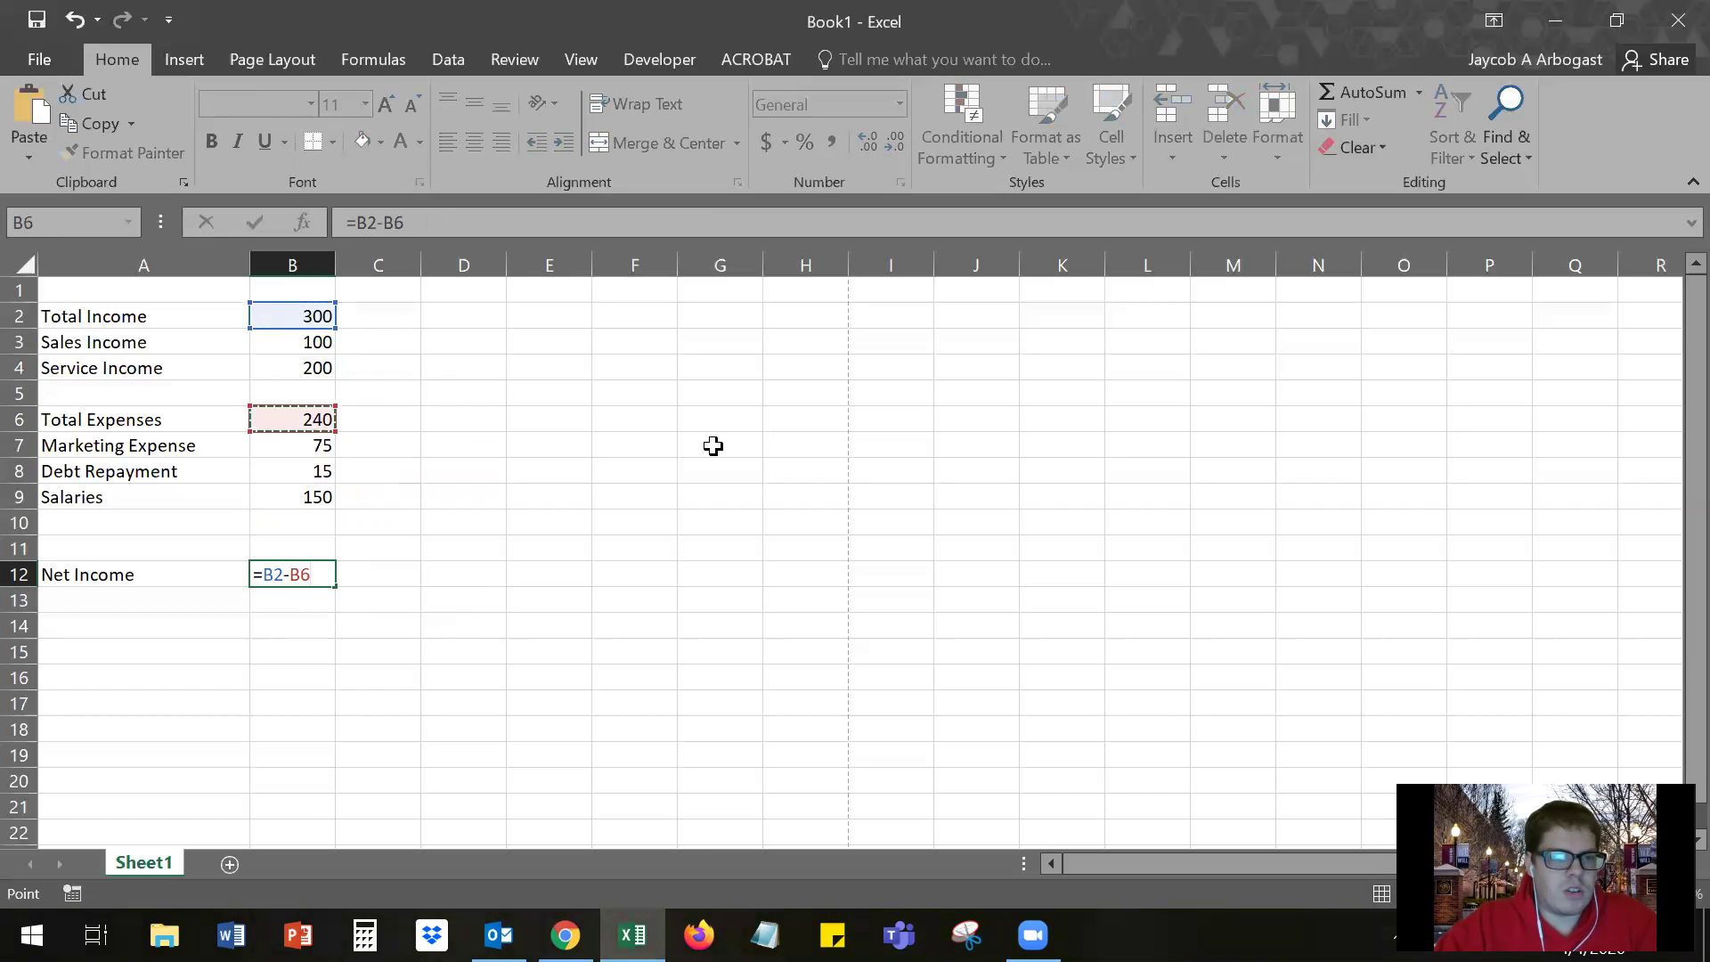
{"action": "key", "text": "Return"}
{"action": "left_click", "coordinate": [316, 580]}
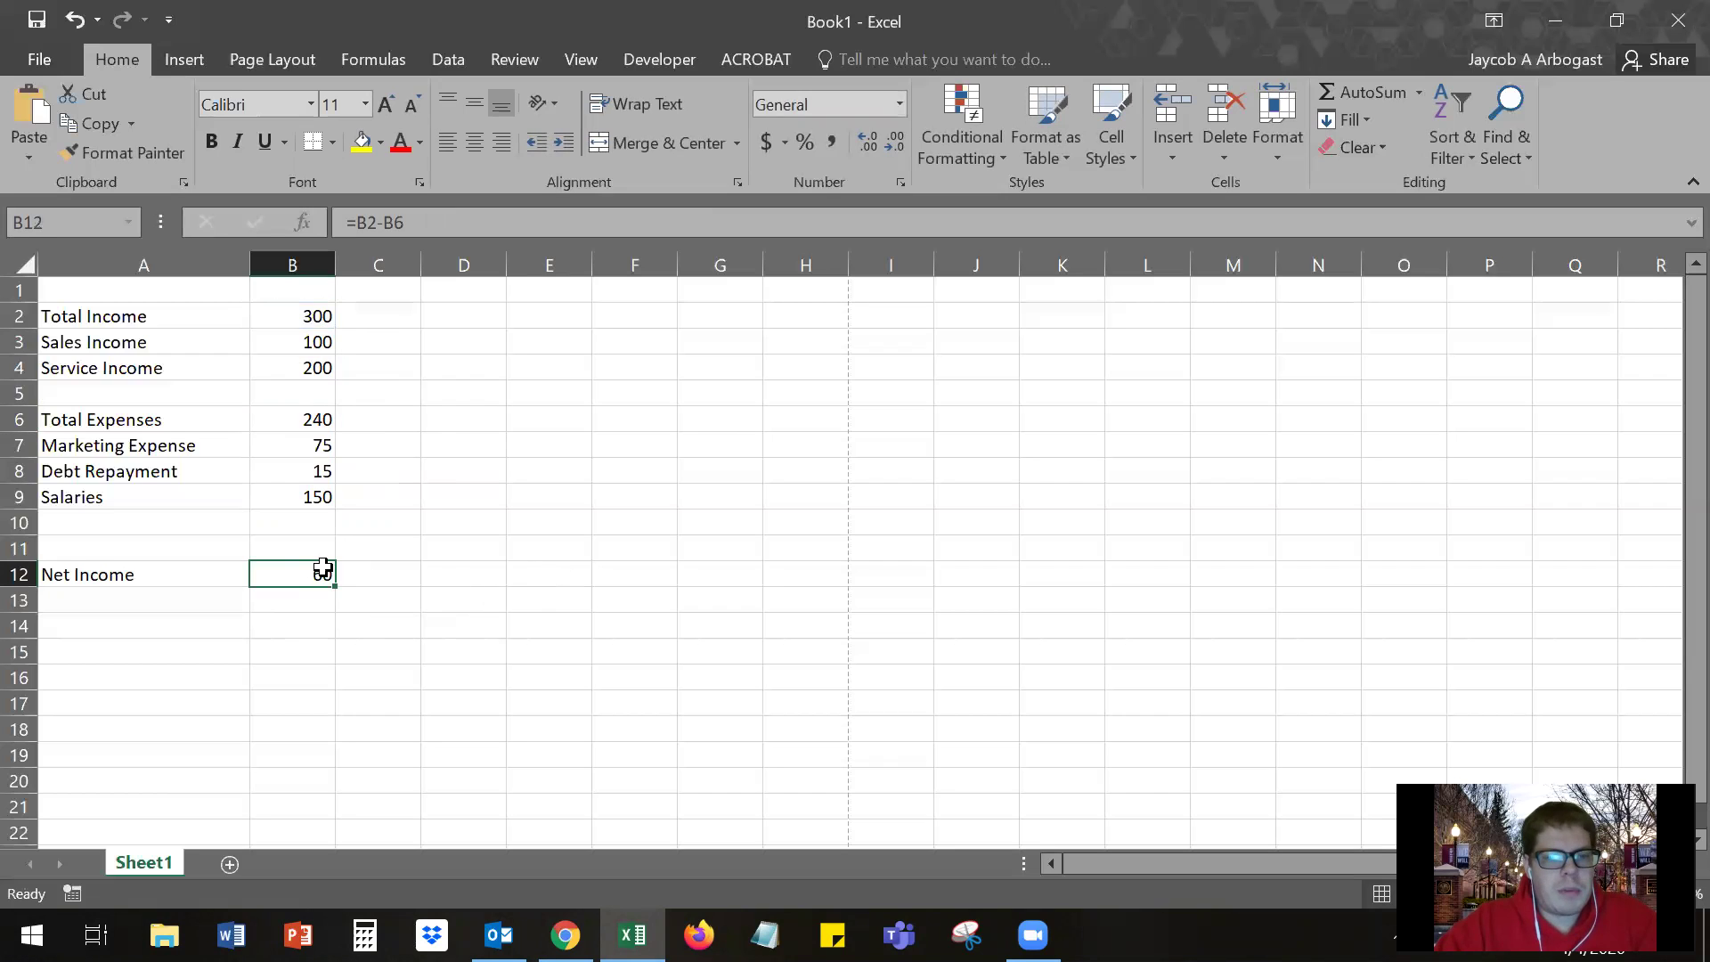
- Apply a bottom double border to cell B11, directly above the Net Income amount
{"action": "left_click", "coordinate": [301, 547]}
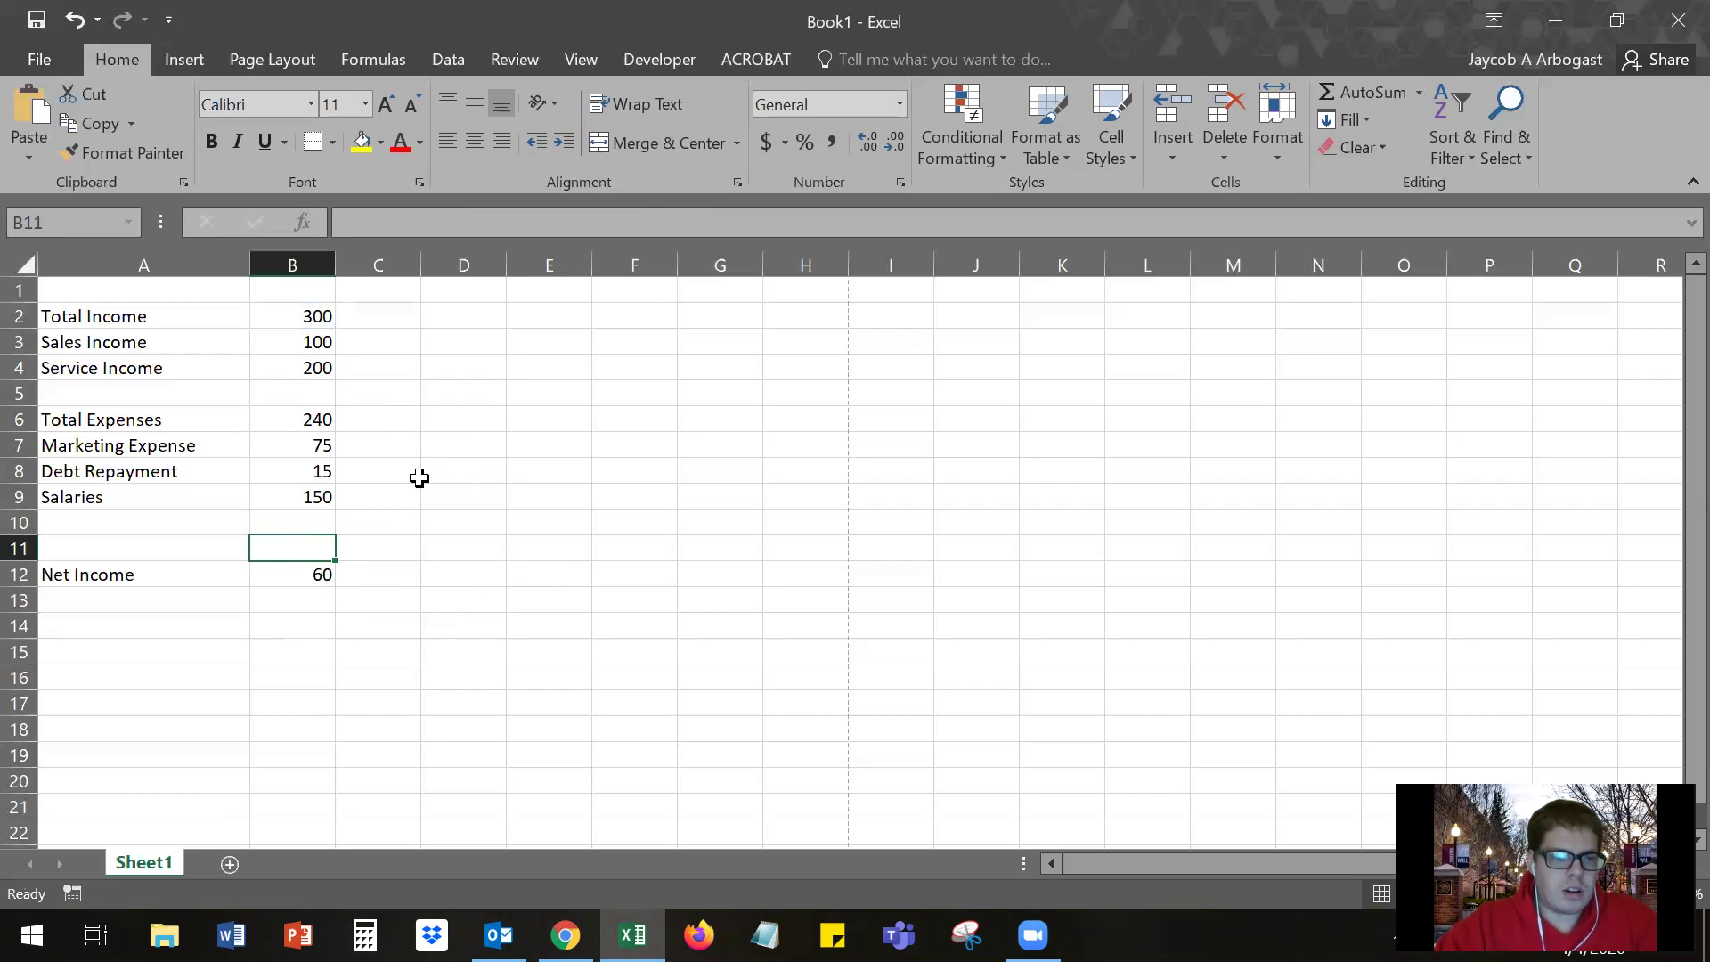
{"action": "left_click", "coordinate": [364, 558]}
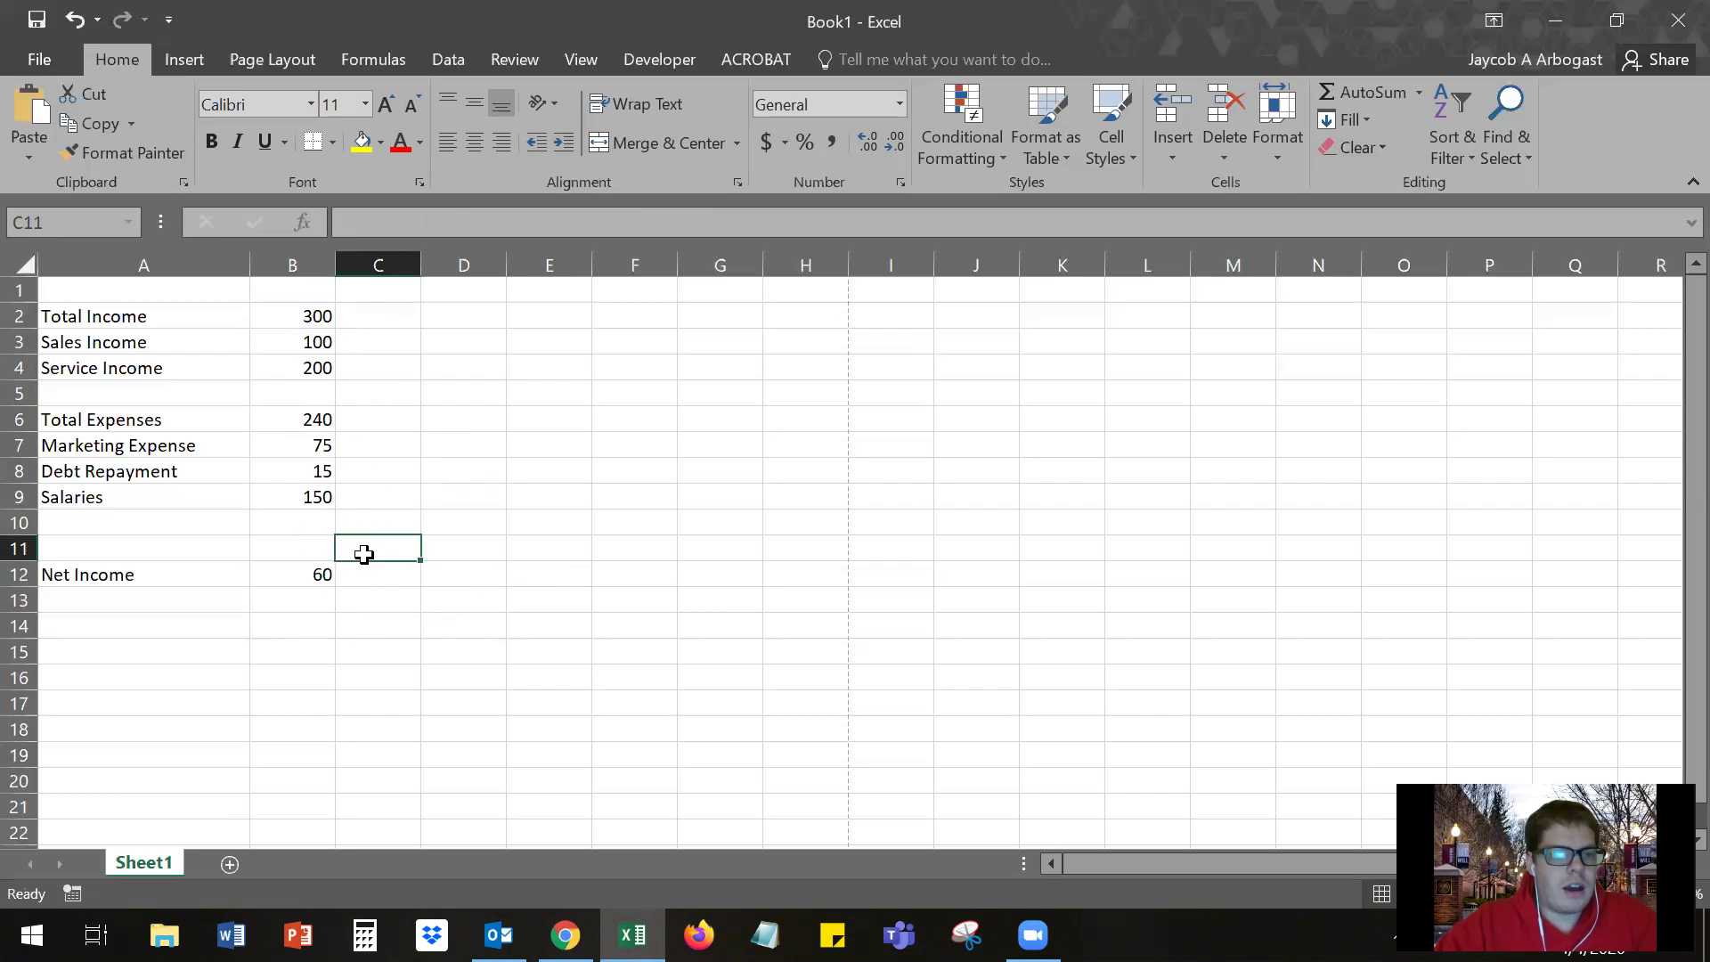
{"action": "left_click", "coordinate": [302, 552]}
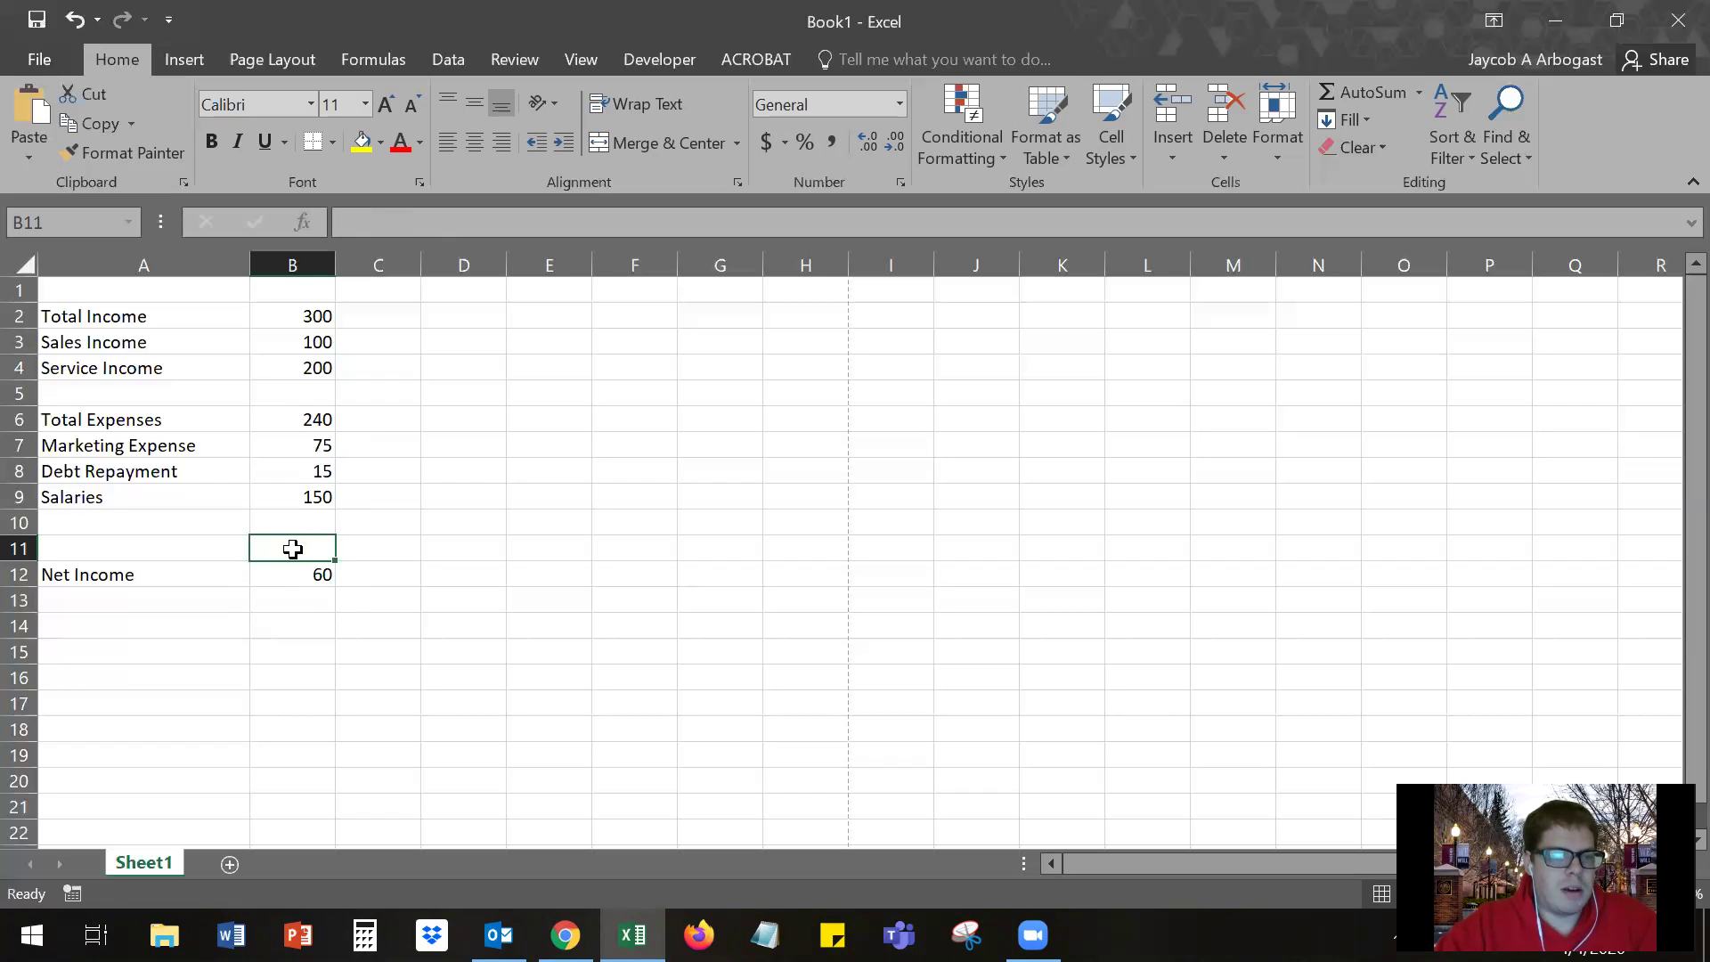
{"action": "left_click", "coordinate": [332, 143]}
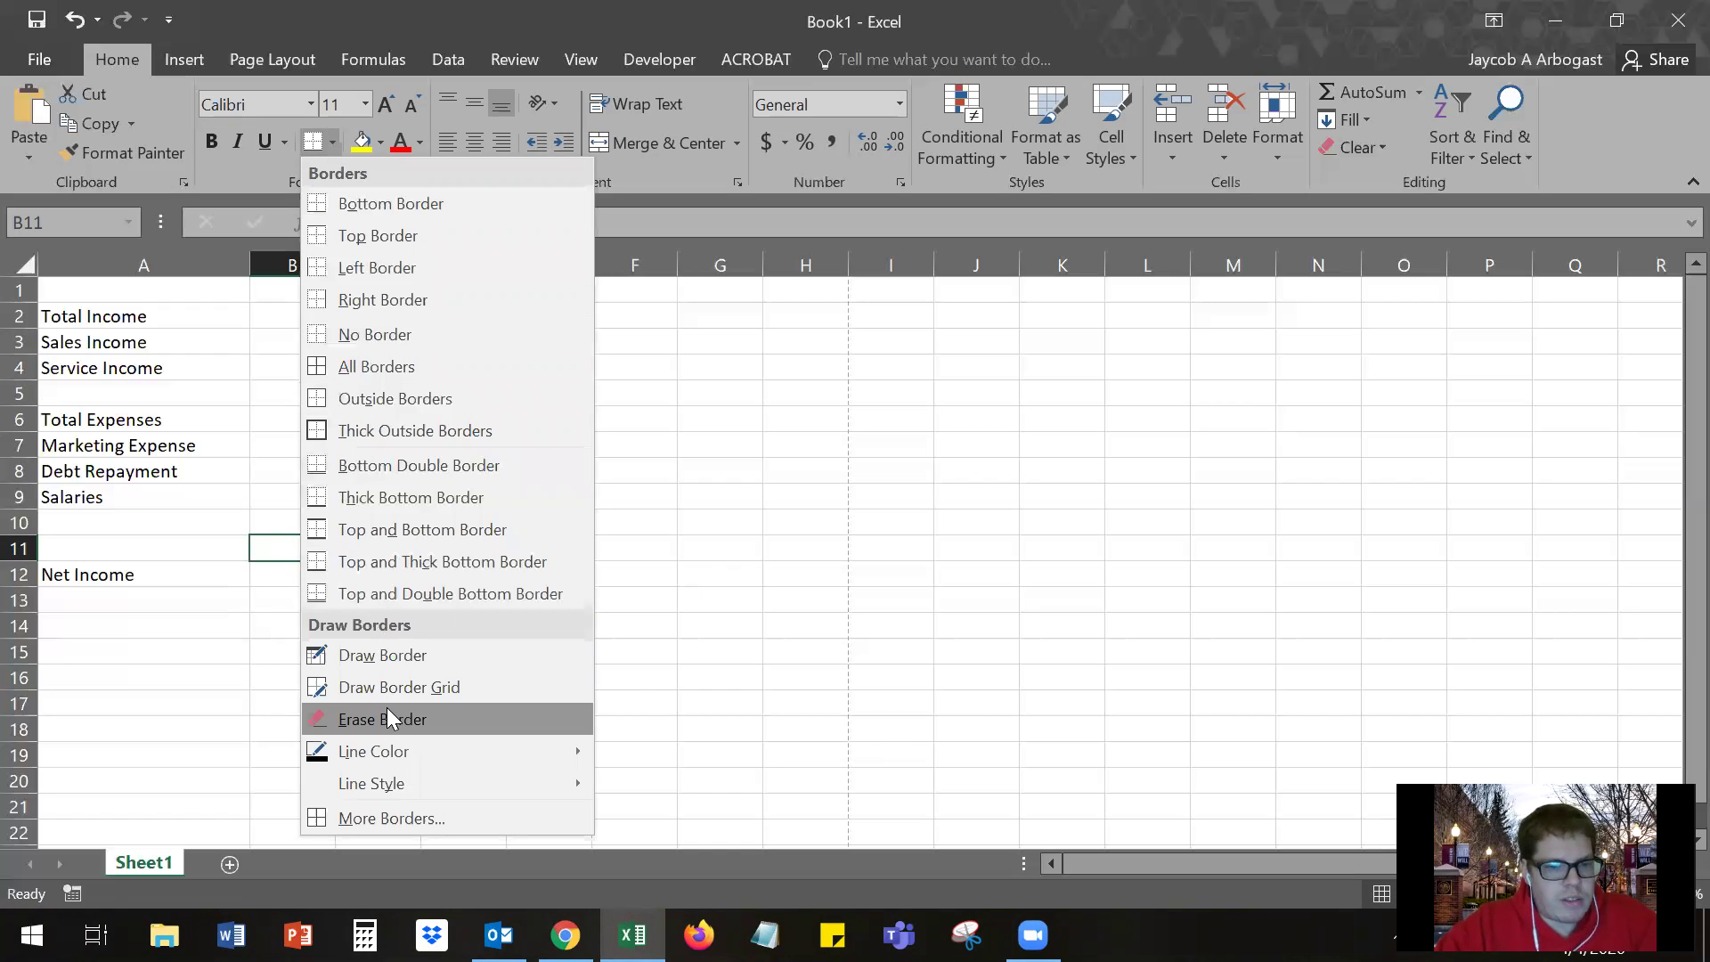
{"action": "left_click", "coordinate": [393, 462]}
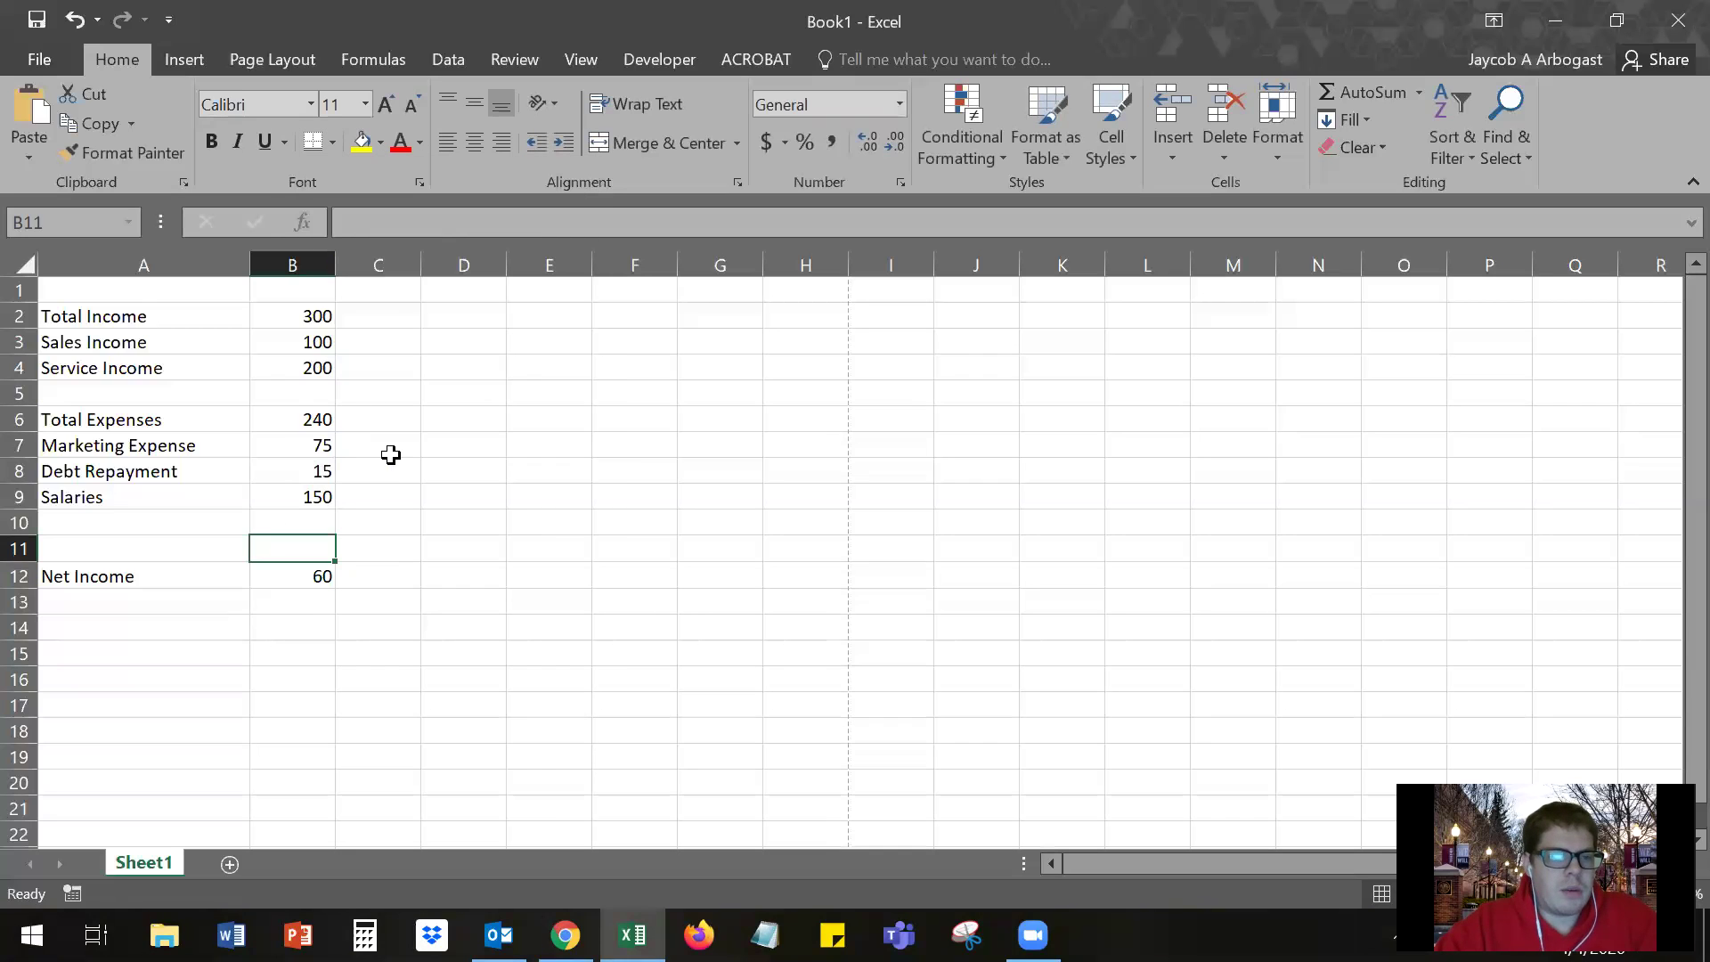
{"action": "left_click", "coordinate": [391, 452]}
{"action": "left_click", "coordinate": [262, 578]}
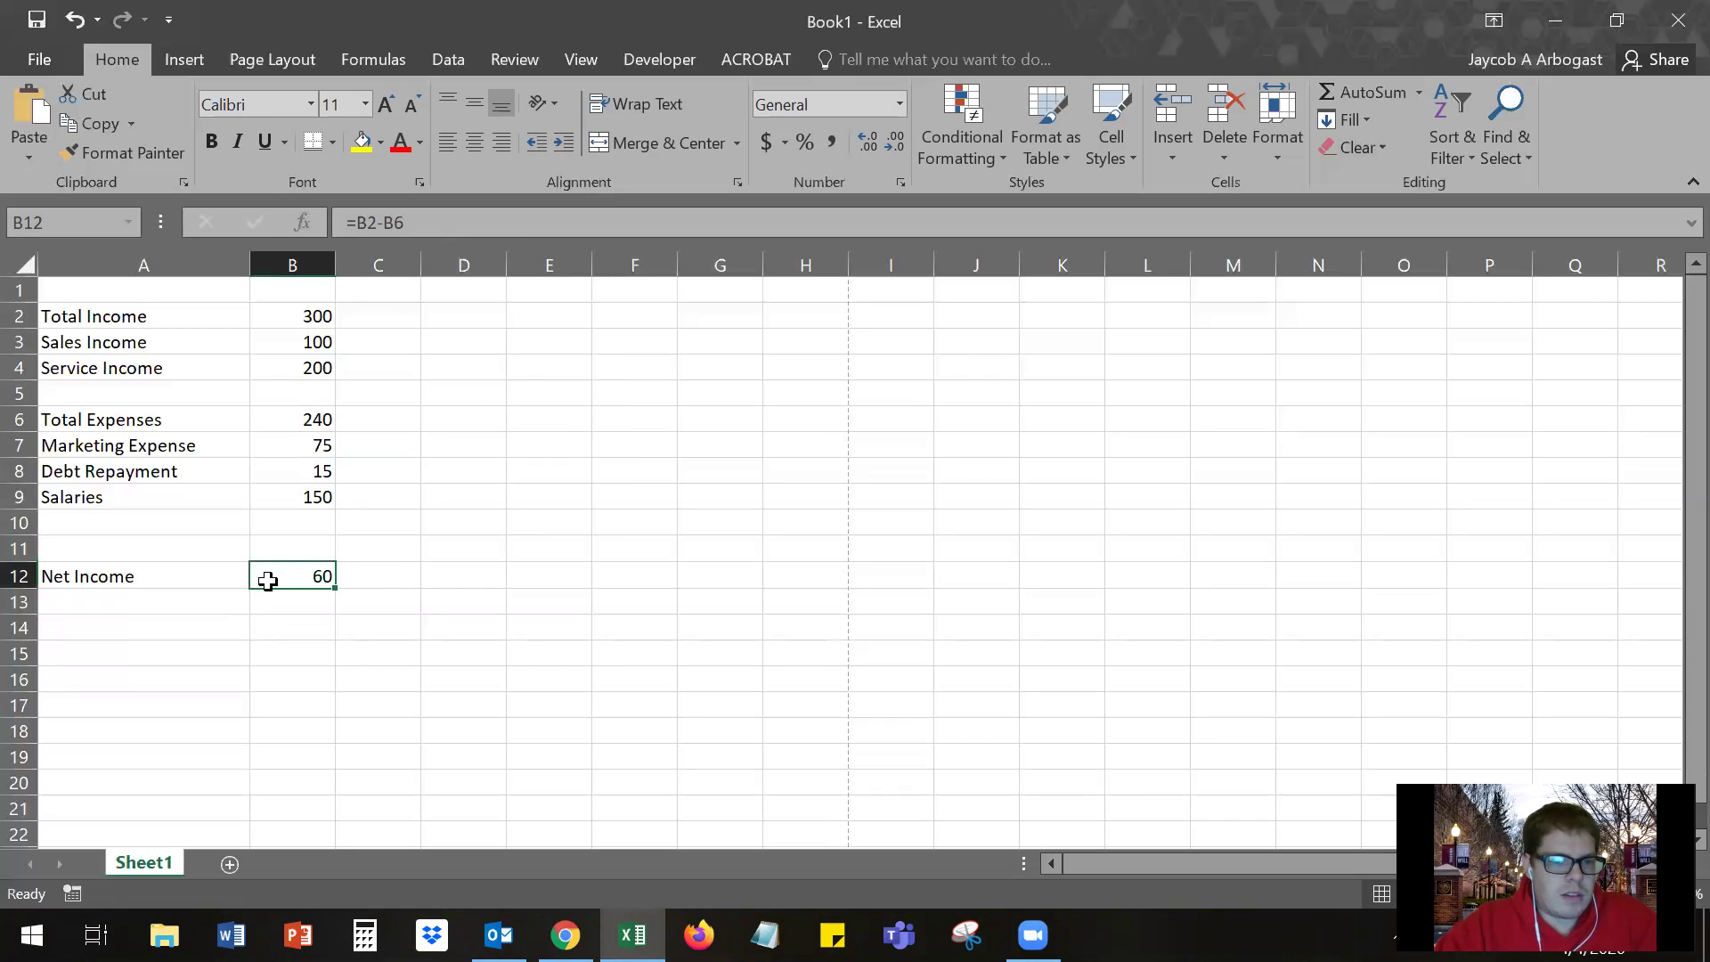
- Apply a bottom border to the Total Income and Total Expenses amounts in B2 and B6
{"action": "left_click", "coordinate": [267, 417]}
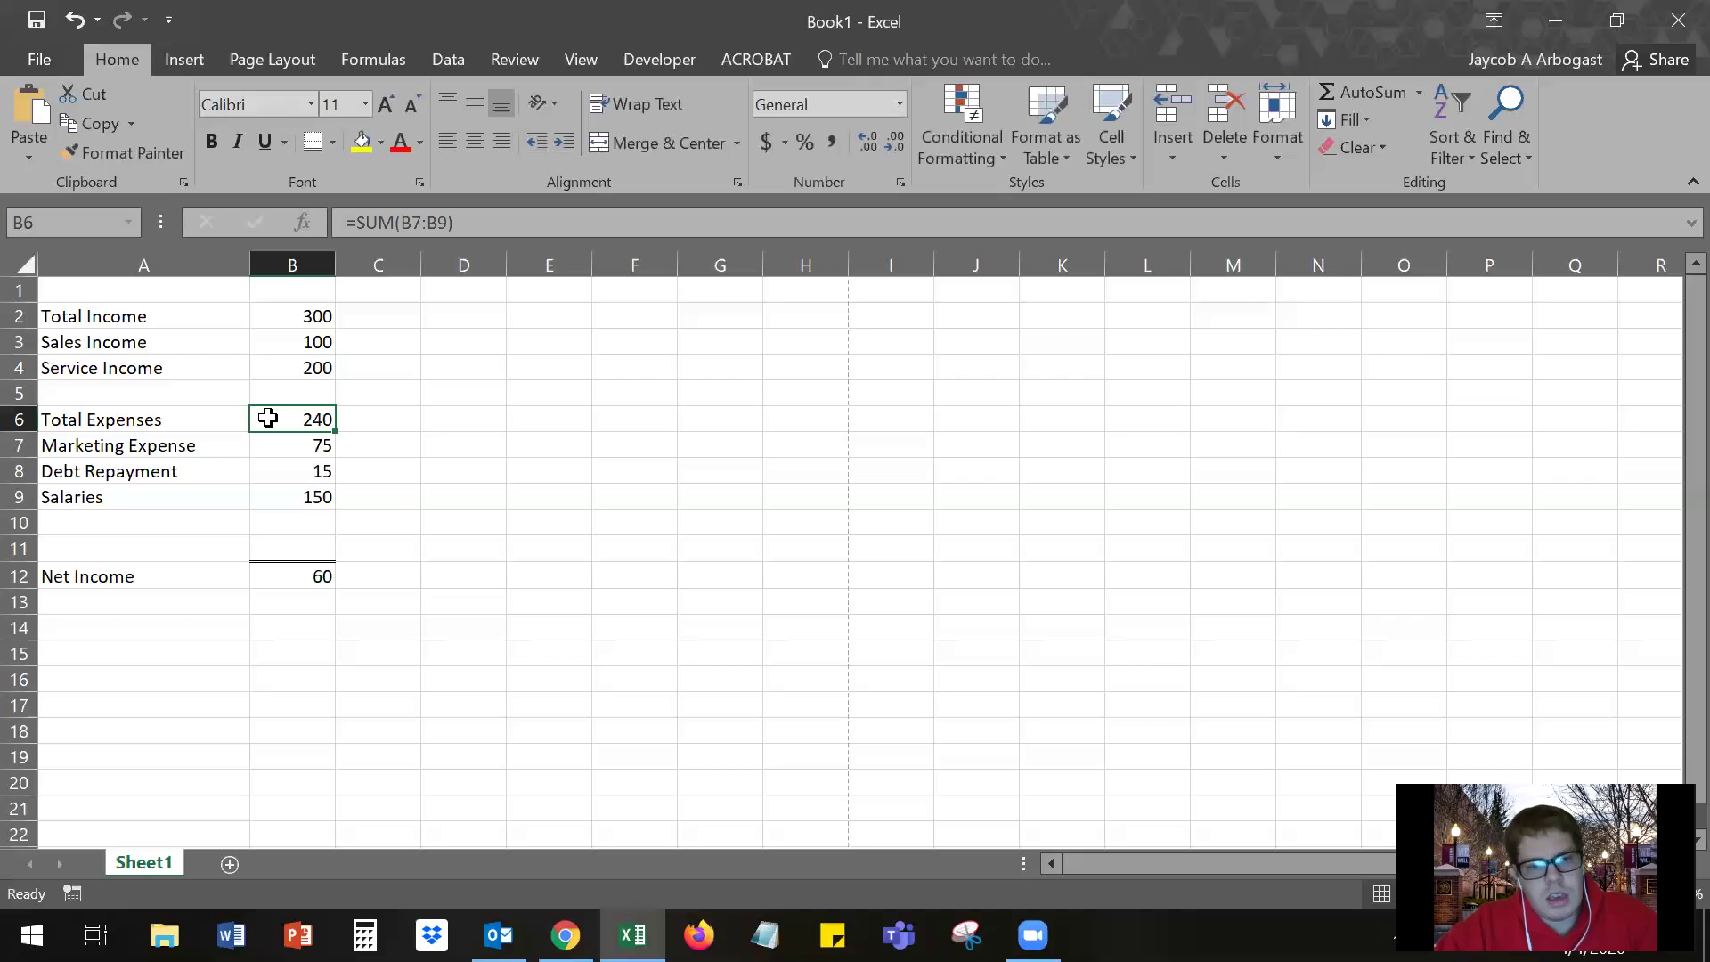
{"action": "left_click", "coordinate": [290, 306], "text": "ctrl"}
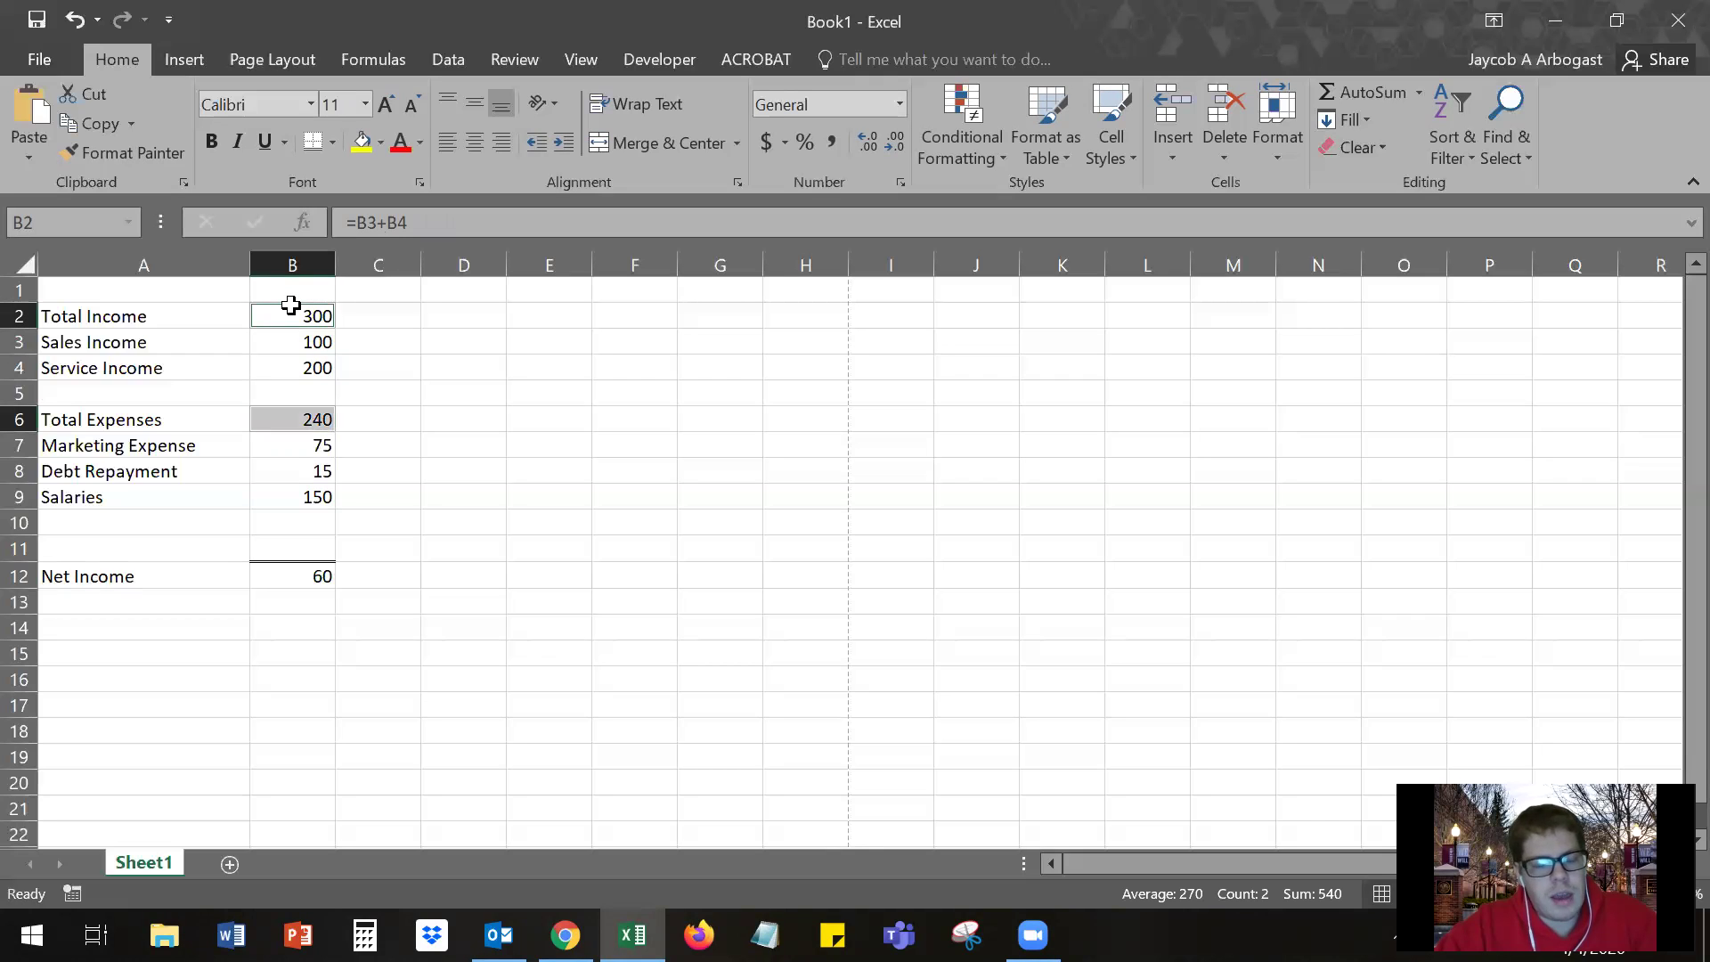
{"action": "left_click", "coordinate": [378, 426]}
{"action": "left_click", "coordinate": [312, 425]}
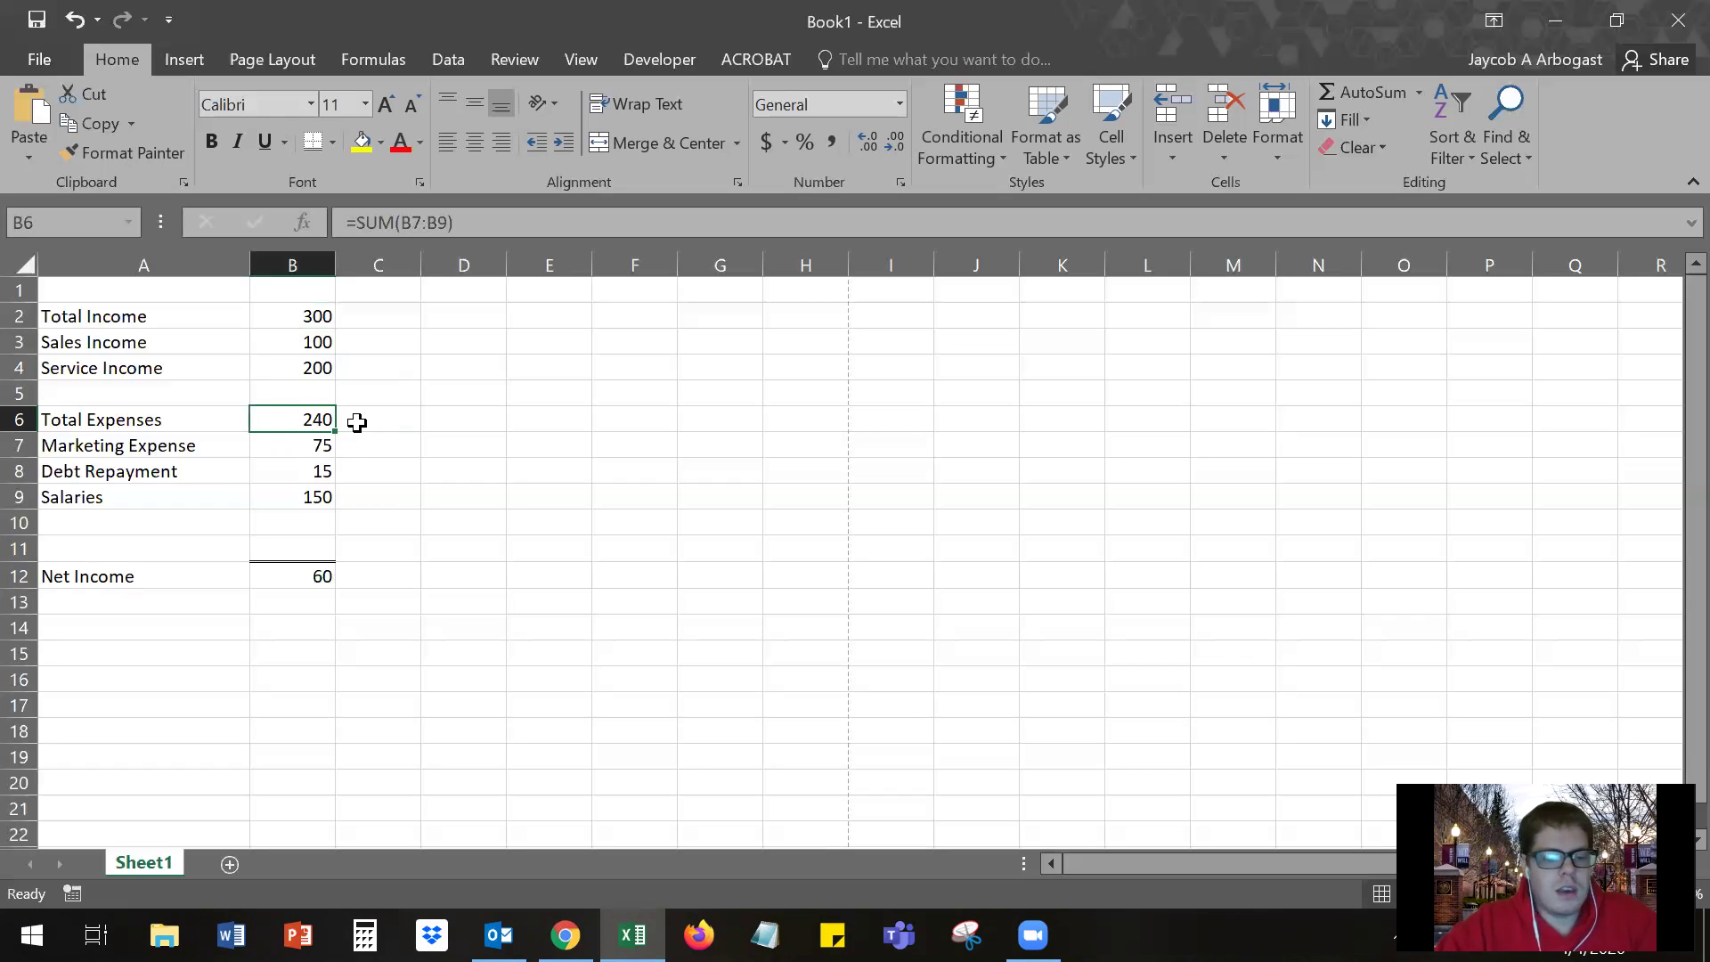
{"action": "left_click", "coordinate": [290, 316], "text": "ctrl"}
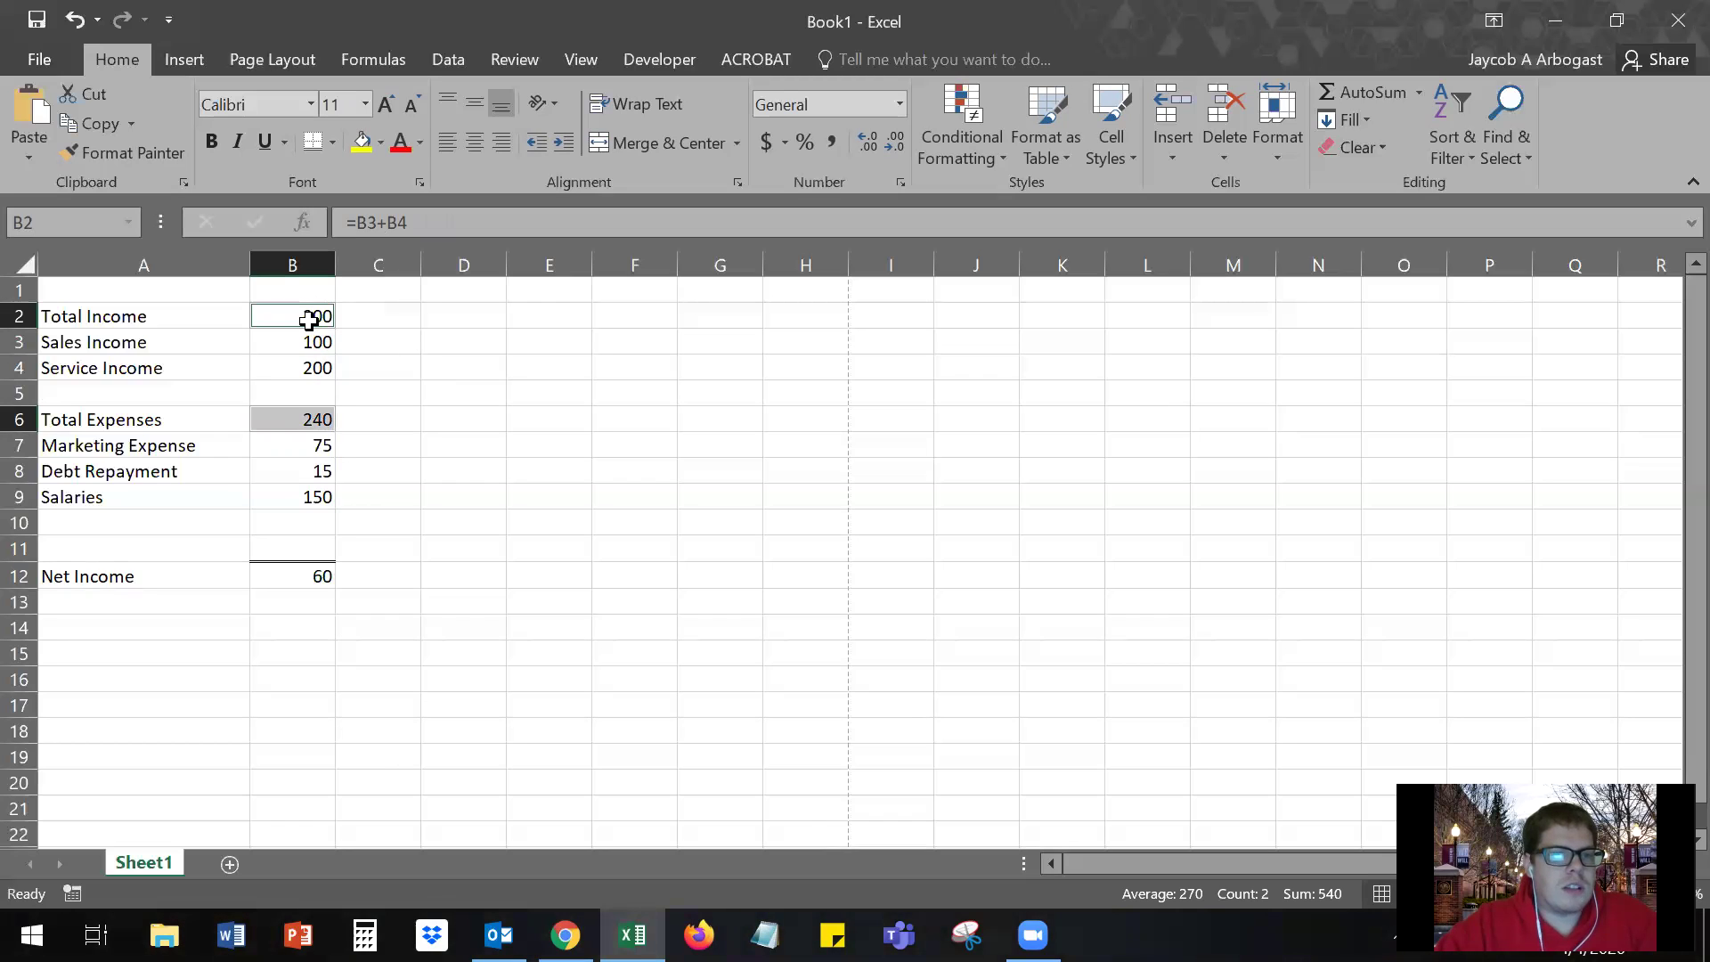
{"action": "left_click", "coordinate": [331, 144]}
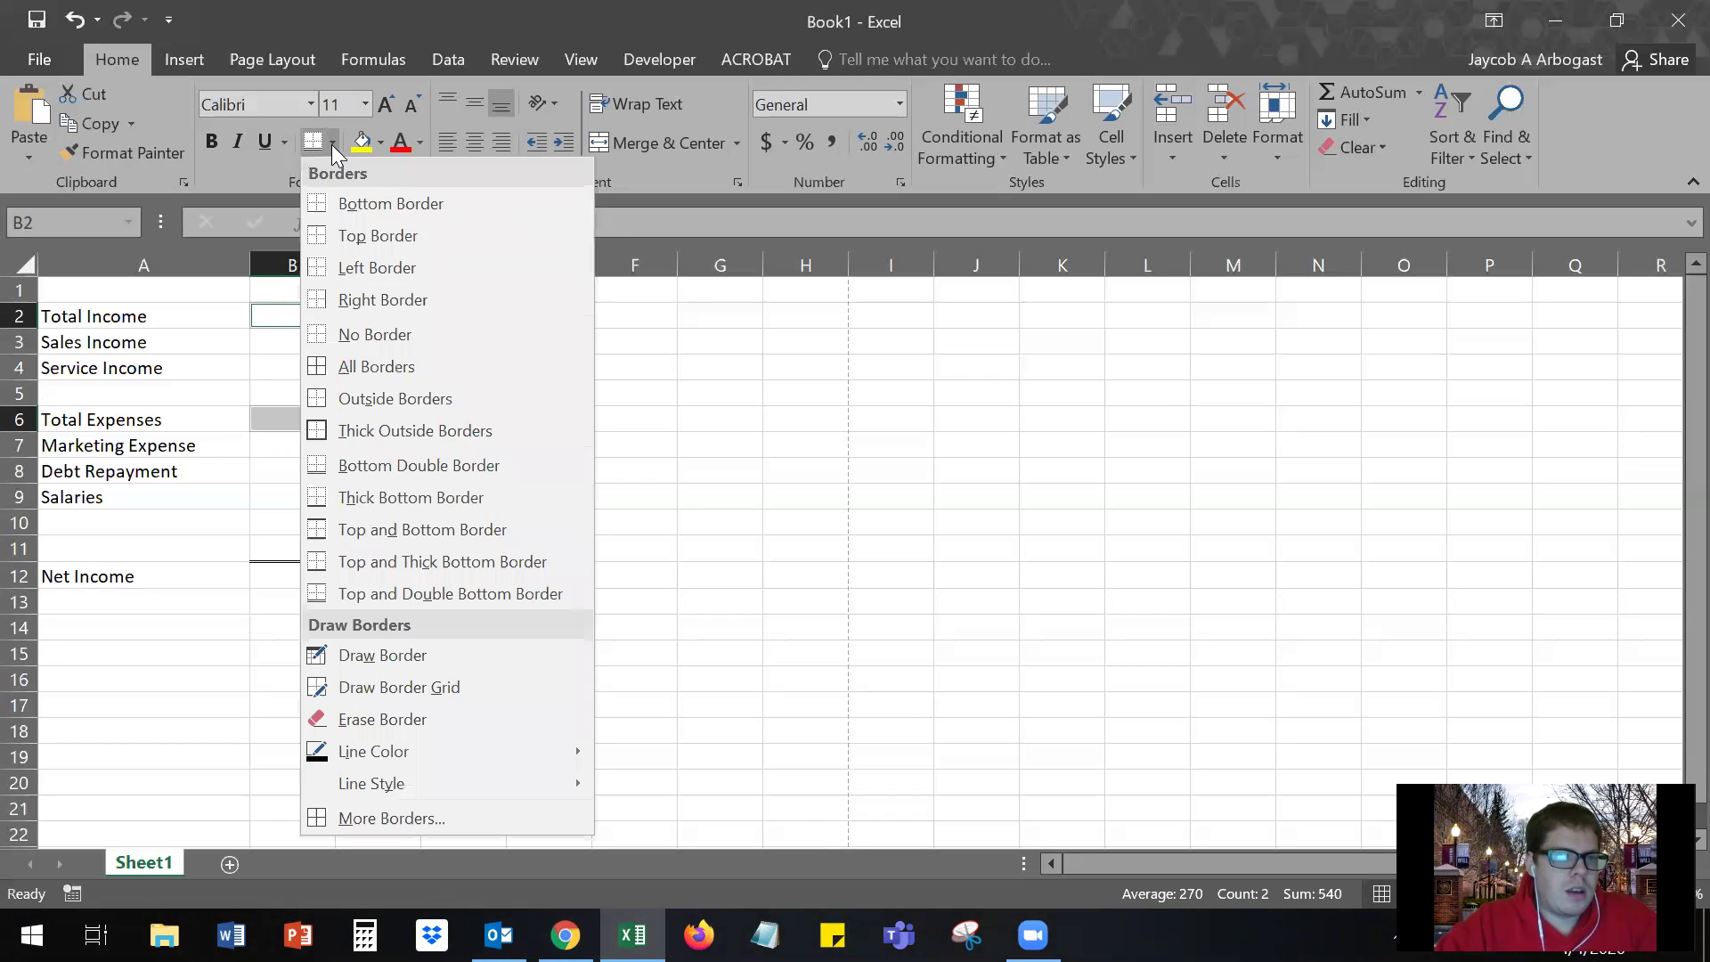
{"action": "left_click", "coordinate": [340, 206]}
{"action": "left_click", "coordinate": [428, 361]}
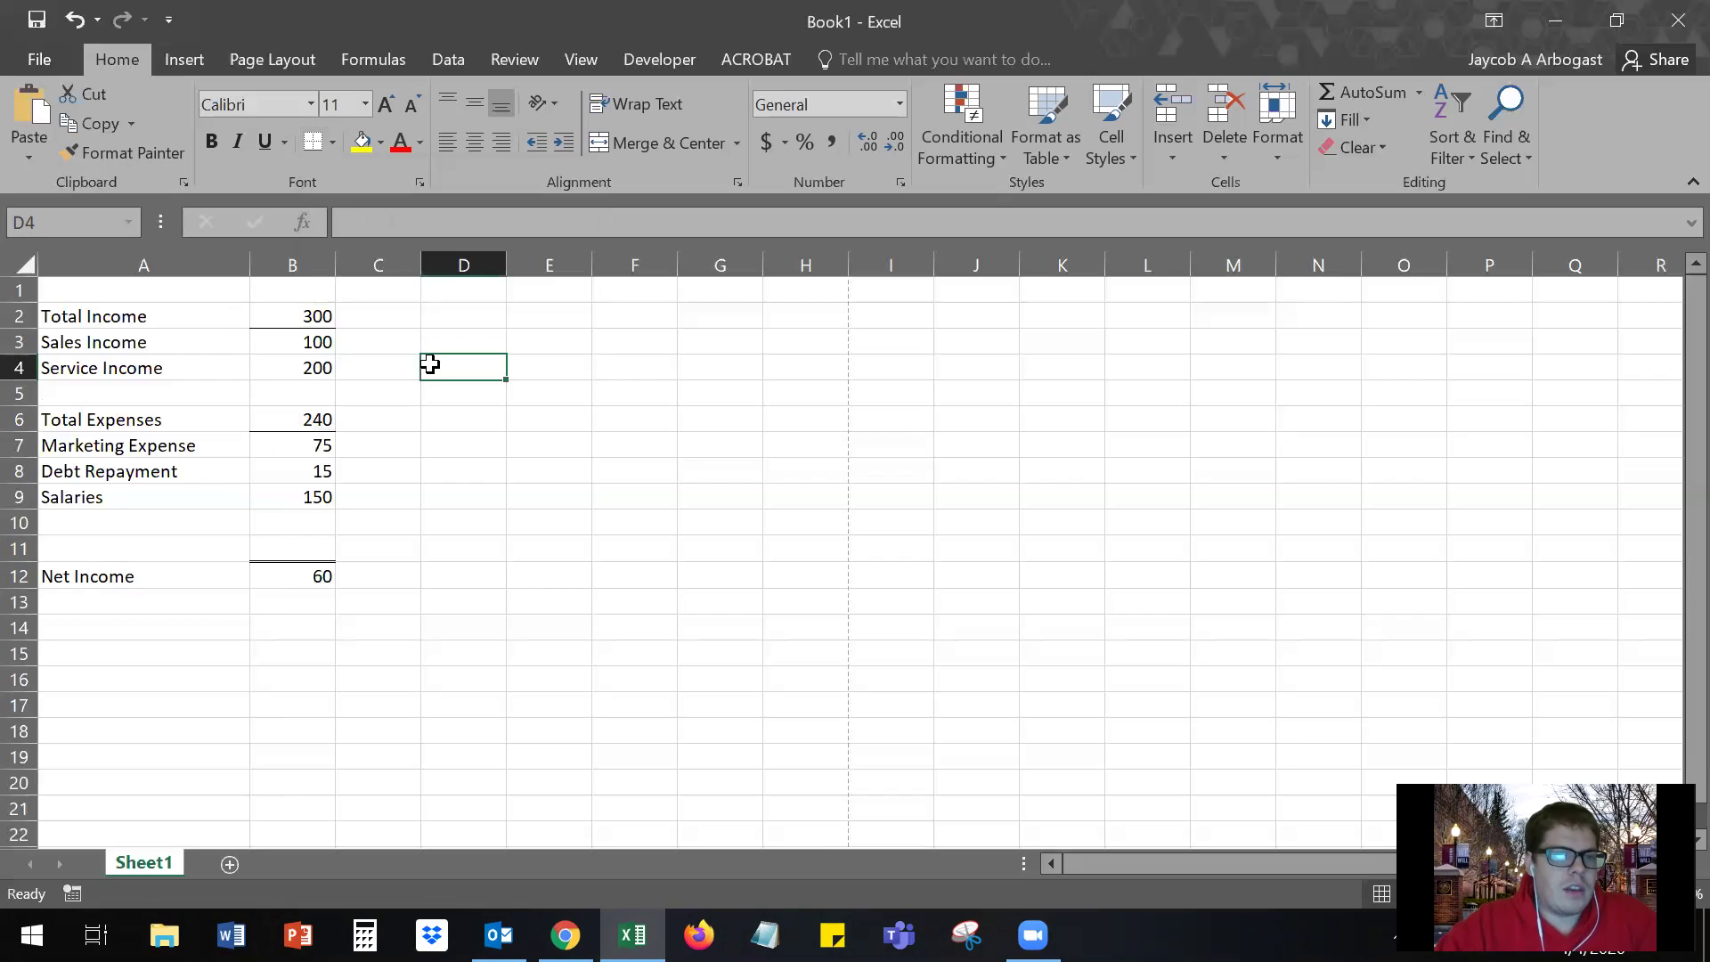
{"action": "left_click", "coordinate": [550, 450]}
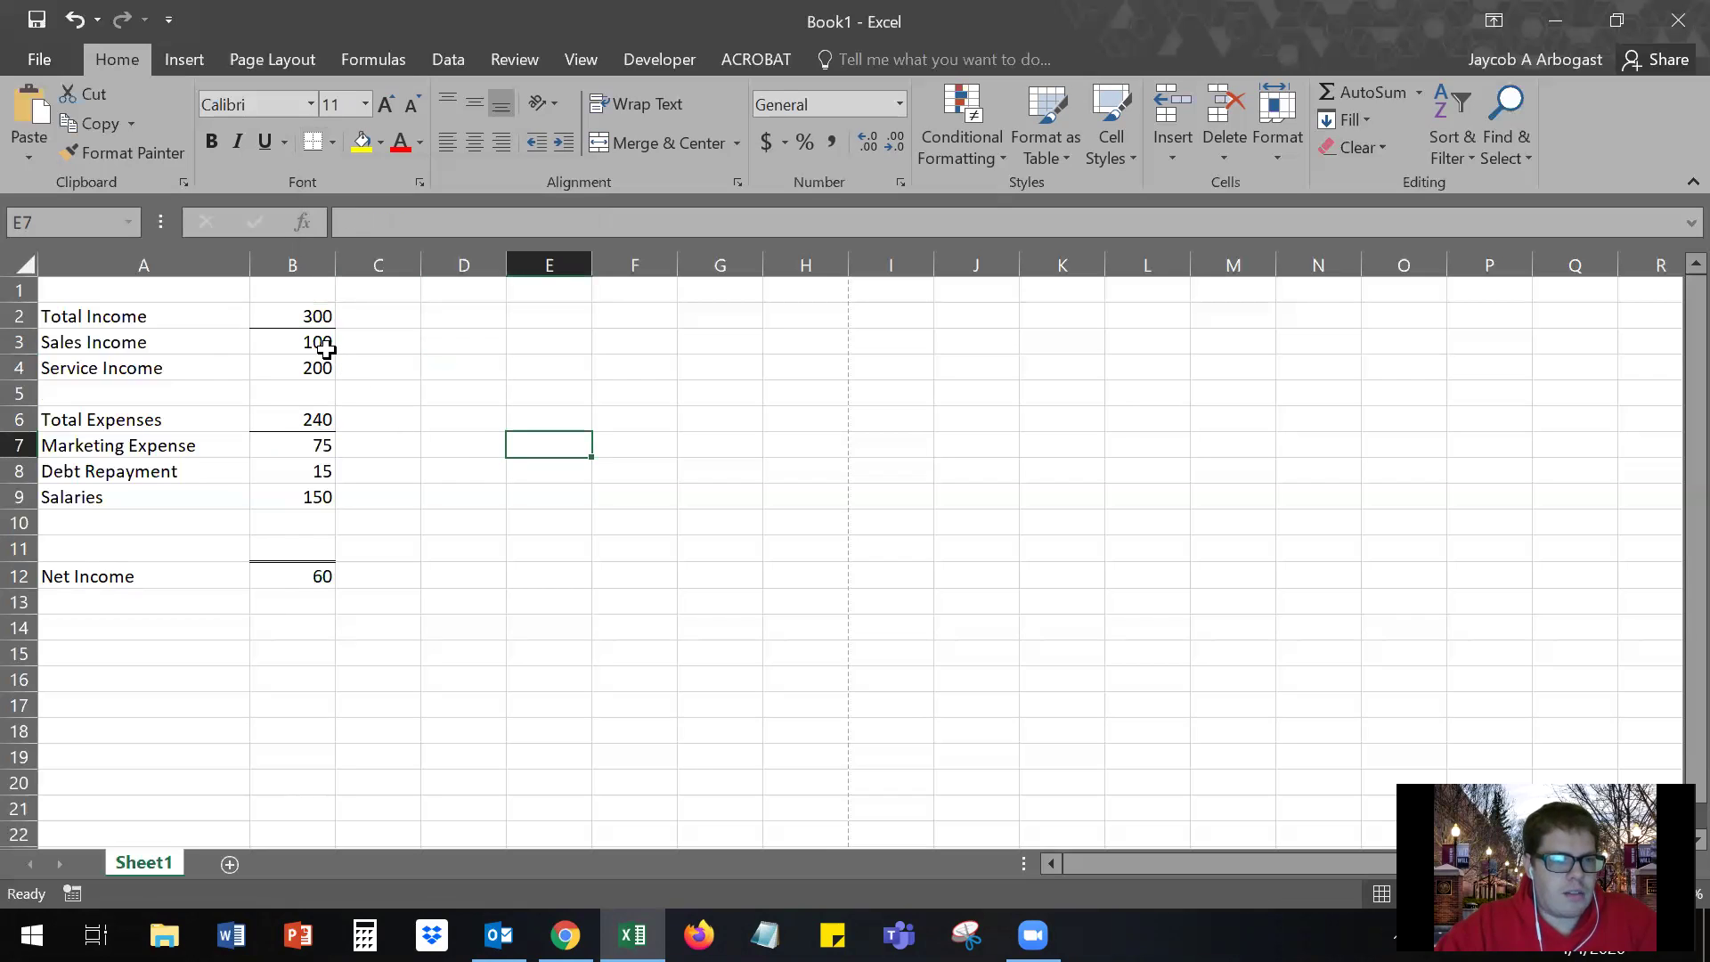
{"action": "left_click", "coordinate": [270, 311]}
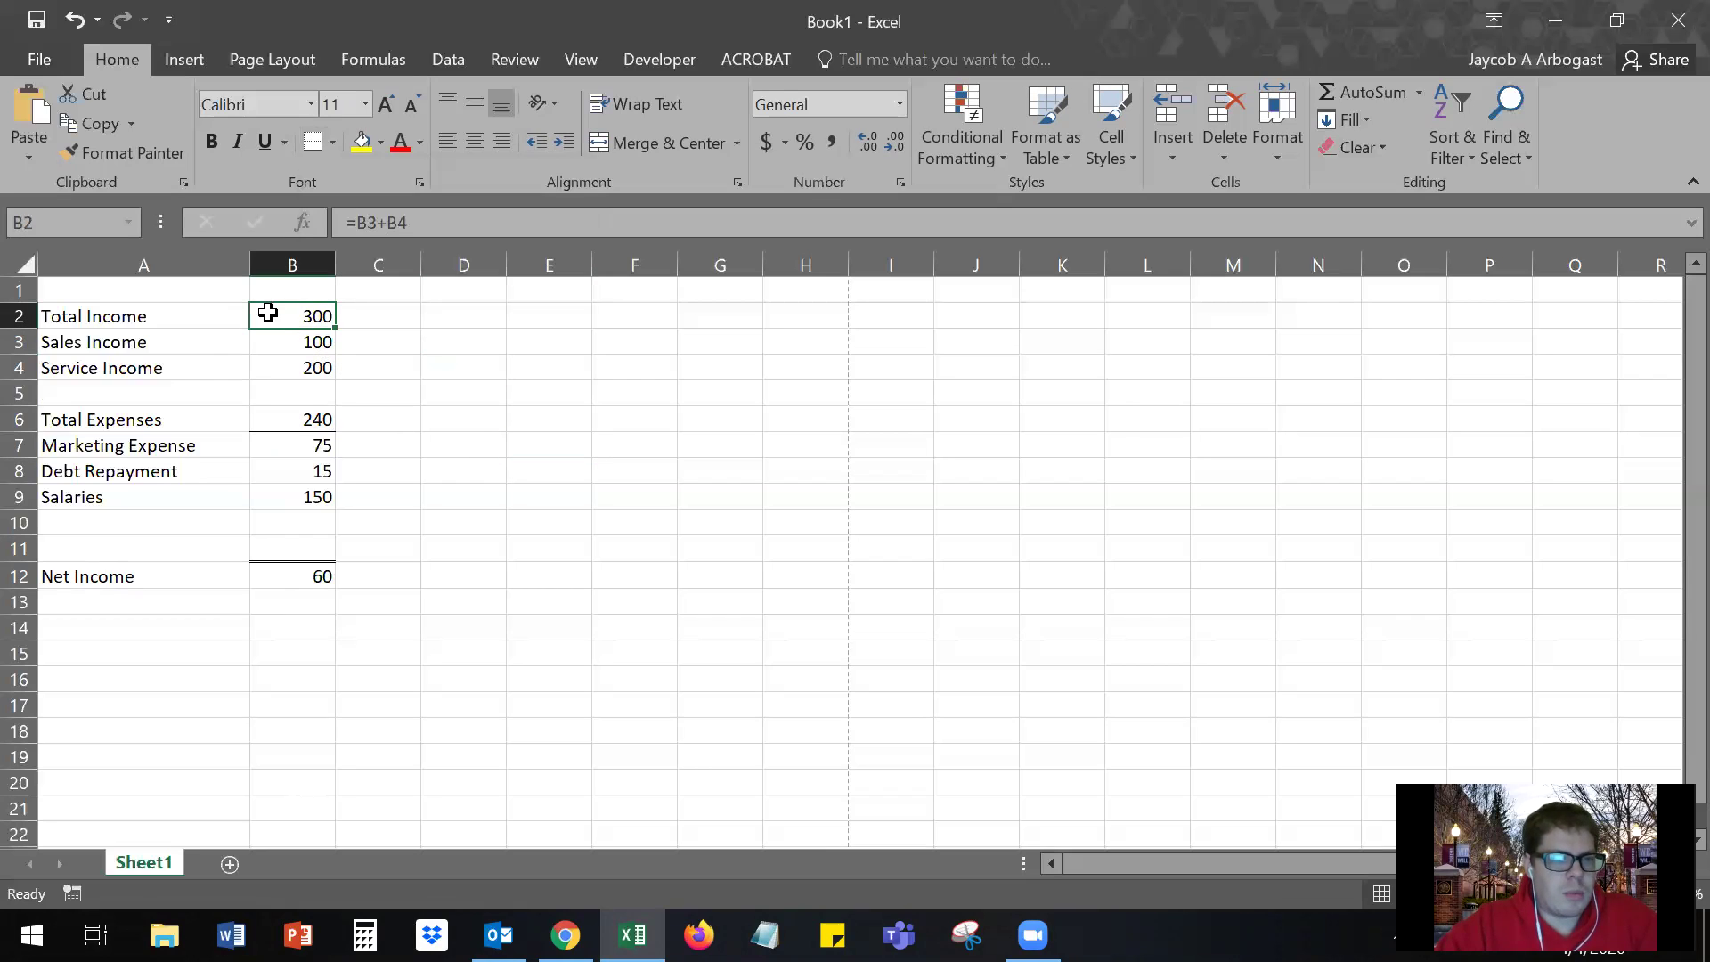
{"action": "left_click", "coordinate": [286, 422]}
{"action": "left_click", "coordinate": [289, 446]}
{"action": "left_click", "coordinate": [531, 419]}
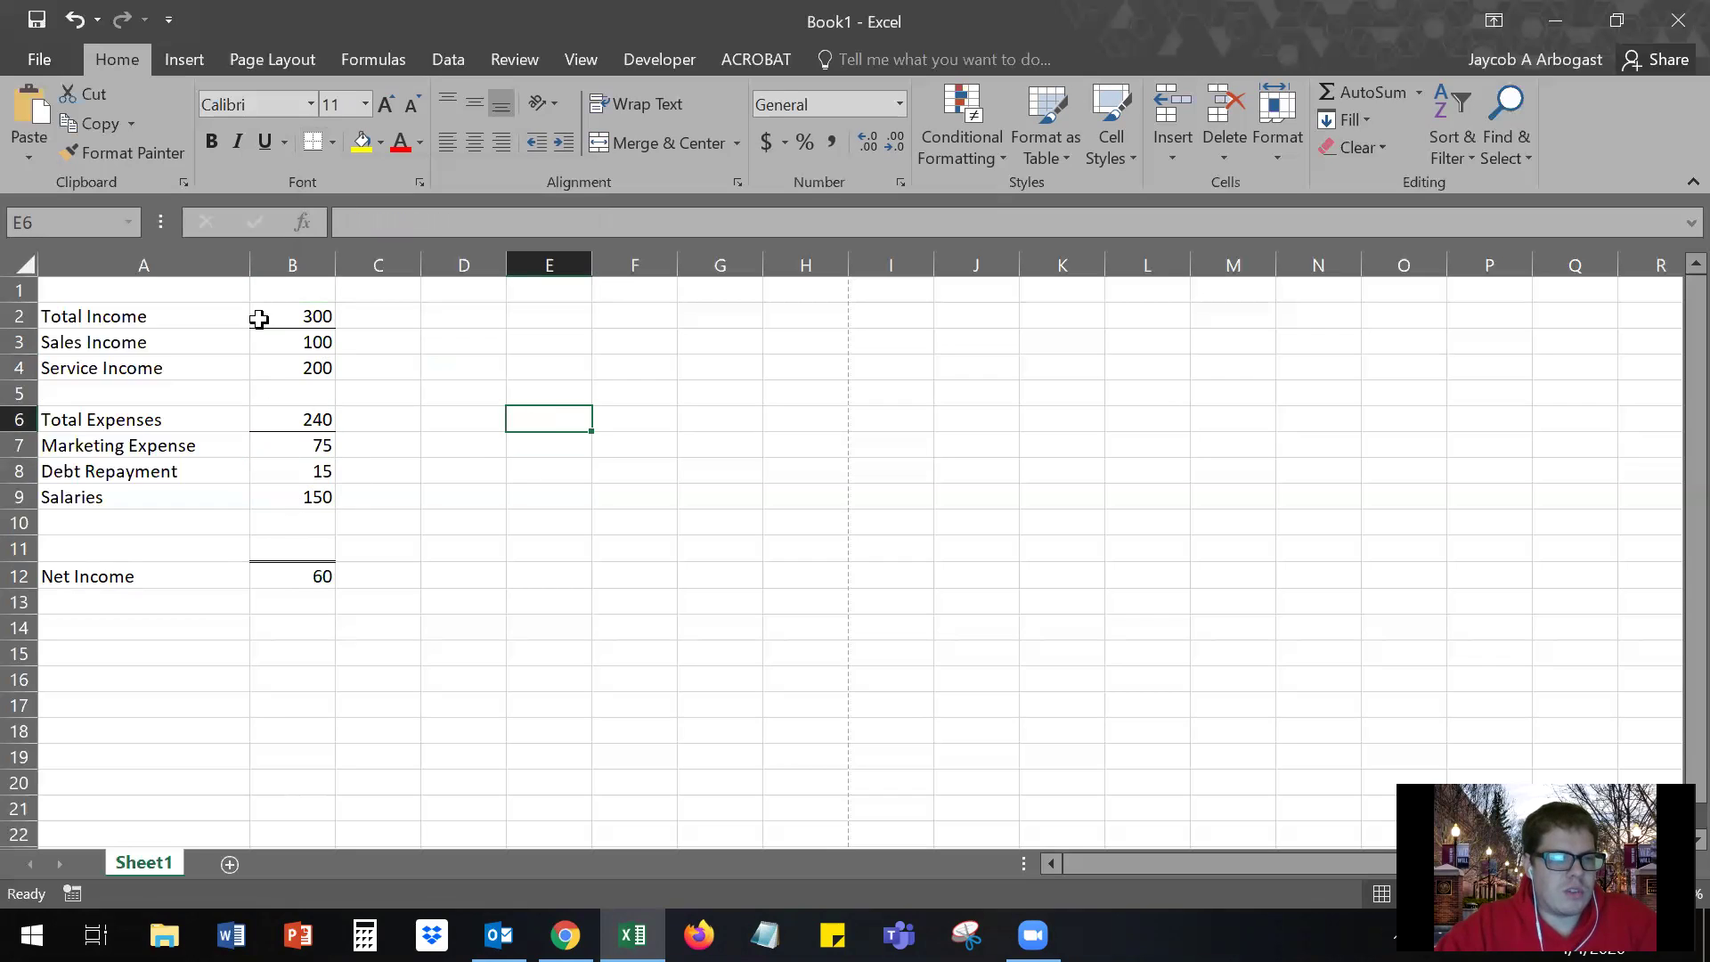
{"action": "left_click", "coordinate": [513, 488]}
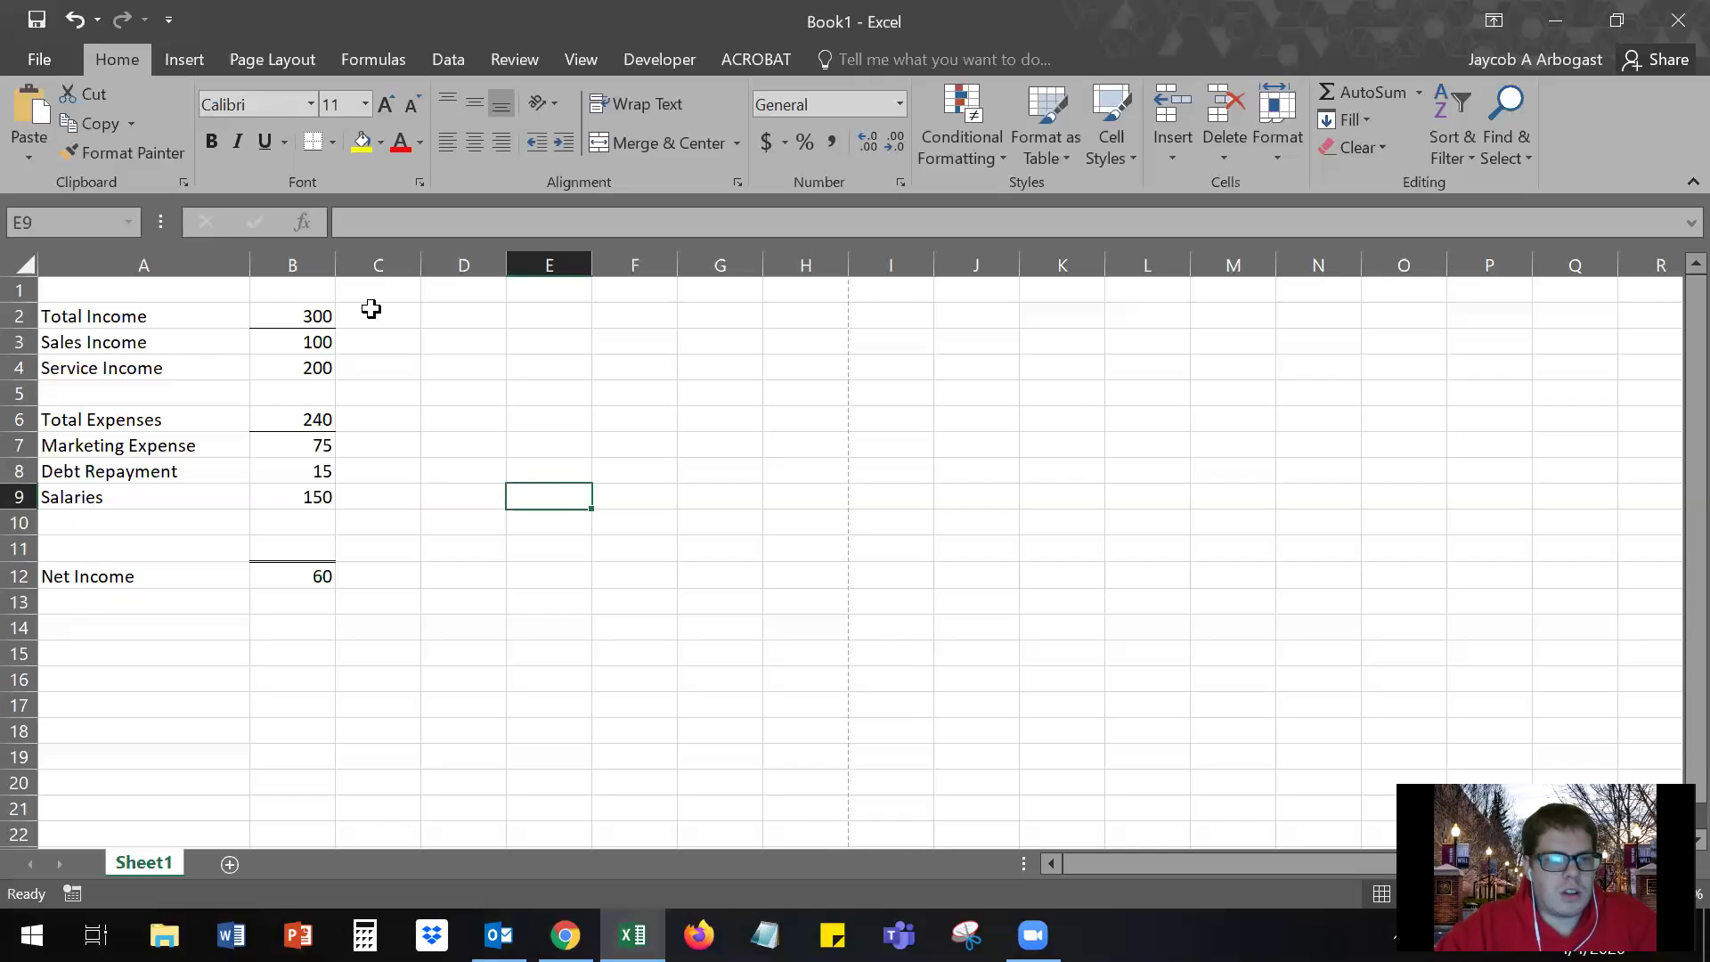
- Indent the individual income labels in A3:A4 and the individual expense labels in A7:A9 by one level
{"action": "left_click_drag", "start_coordinate": [148, 349], "coordinate": [150, 367]}
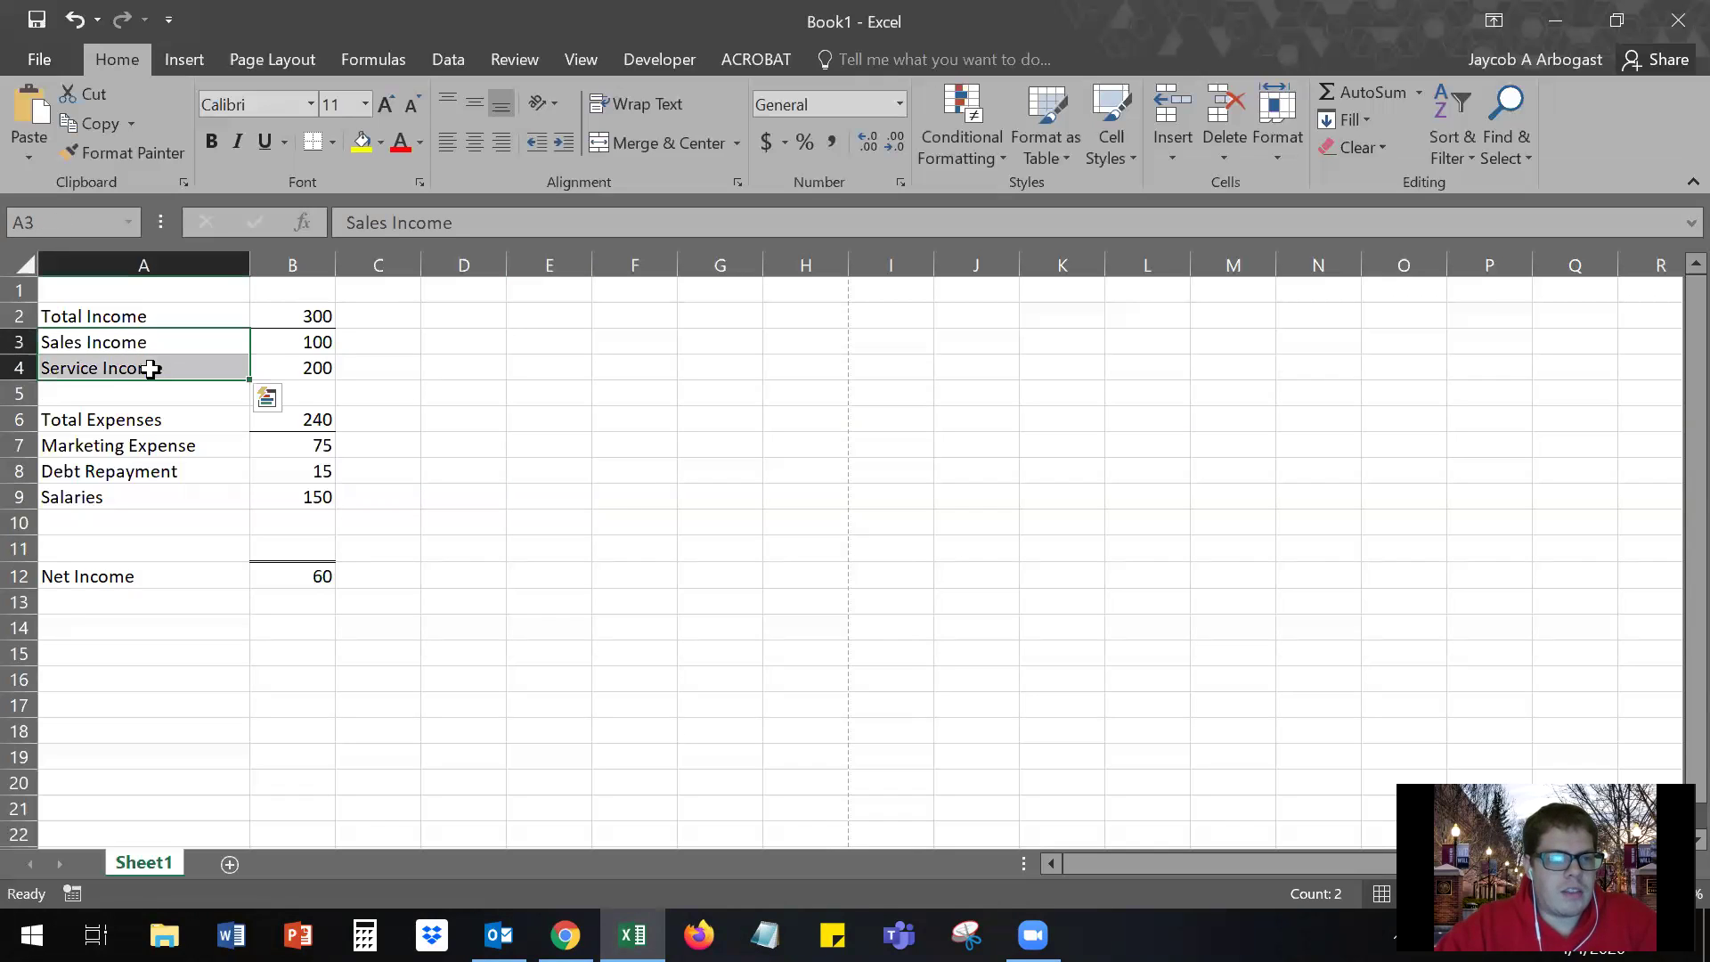
{"action": "left_click_drag", "start_coordinate": [141, 450], "coordinate": [141, 490]}
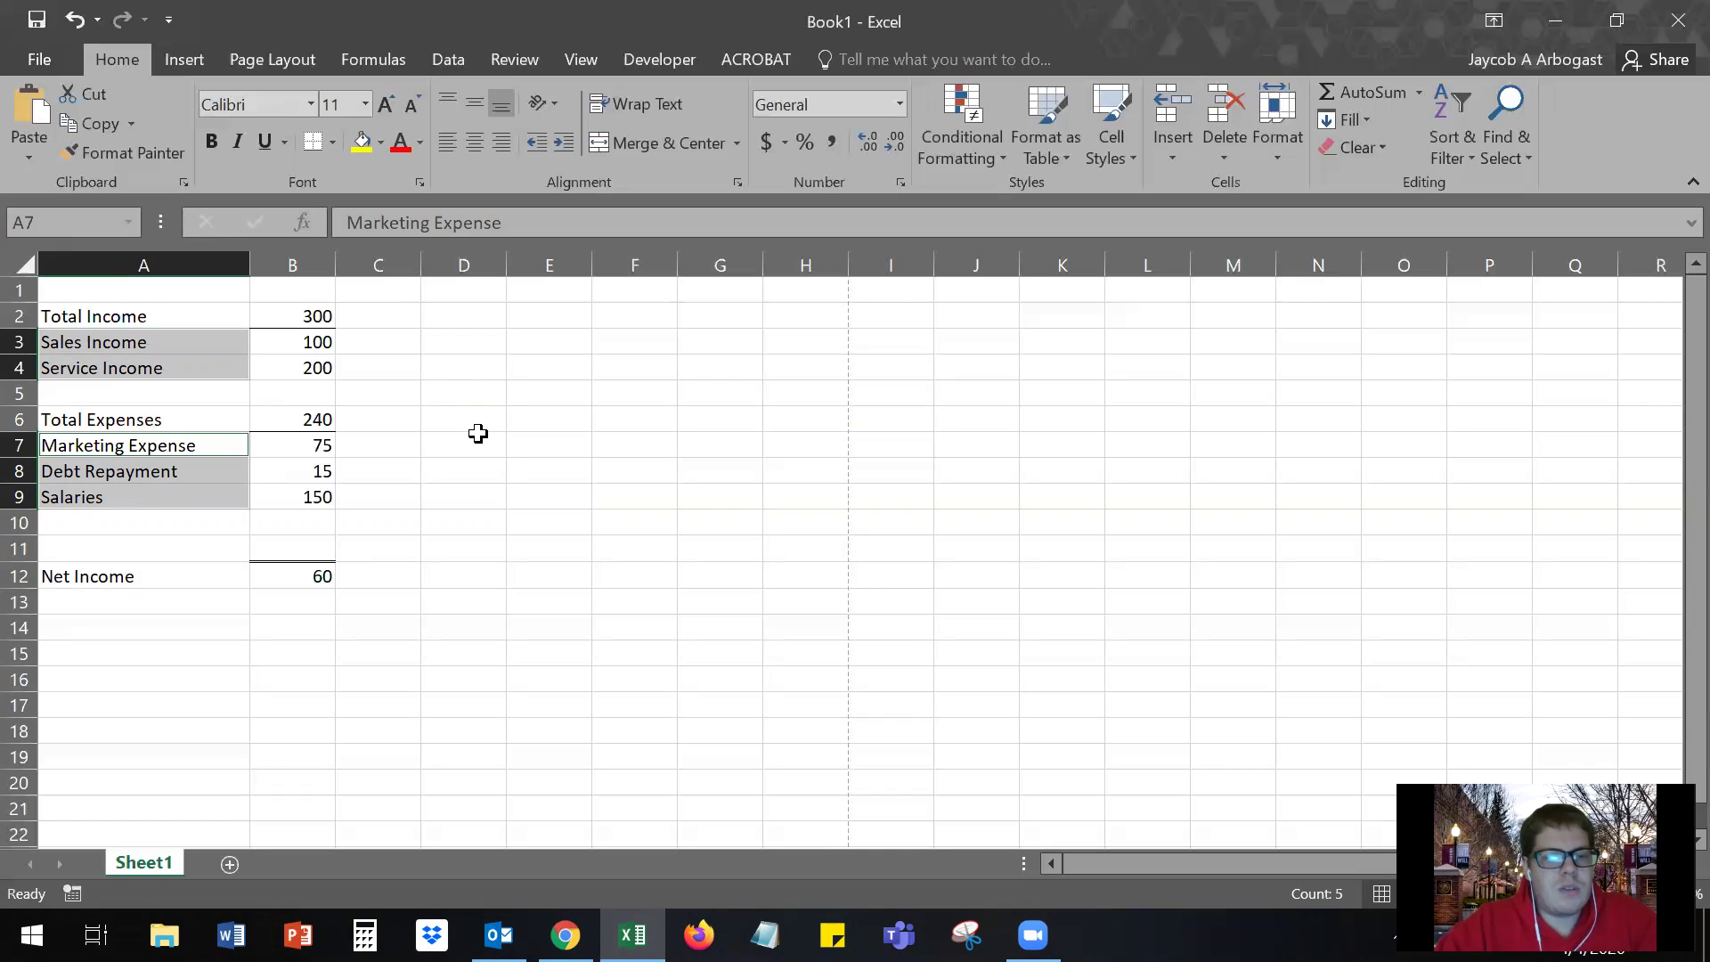
{"action": "left_click", "coordinate": [565, 146]}
{"action": "left_click", "coordinate": [604, 456]}
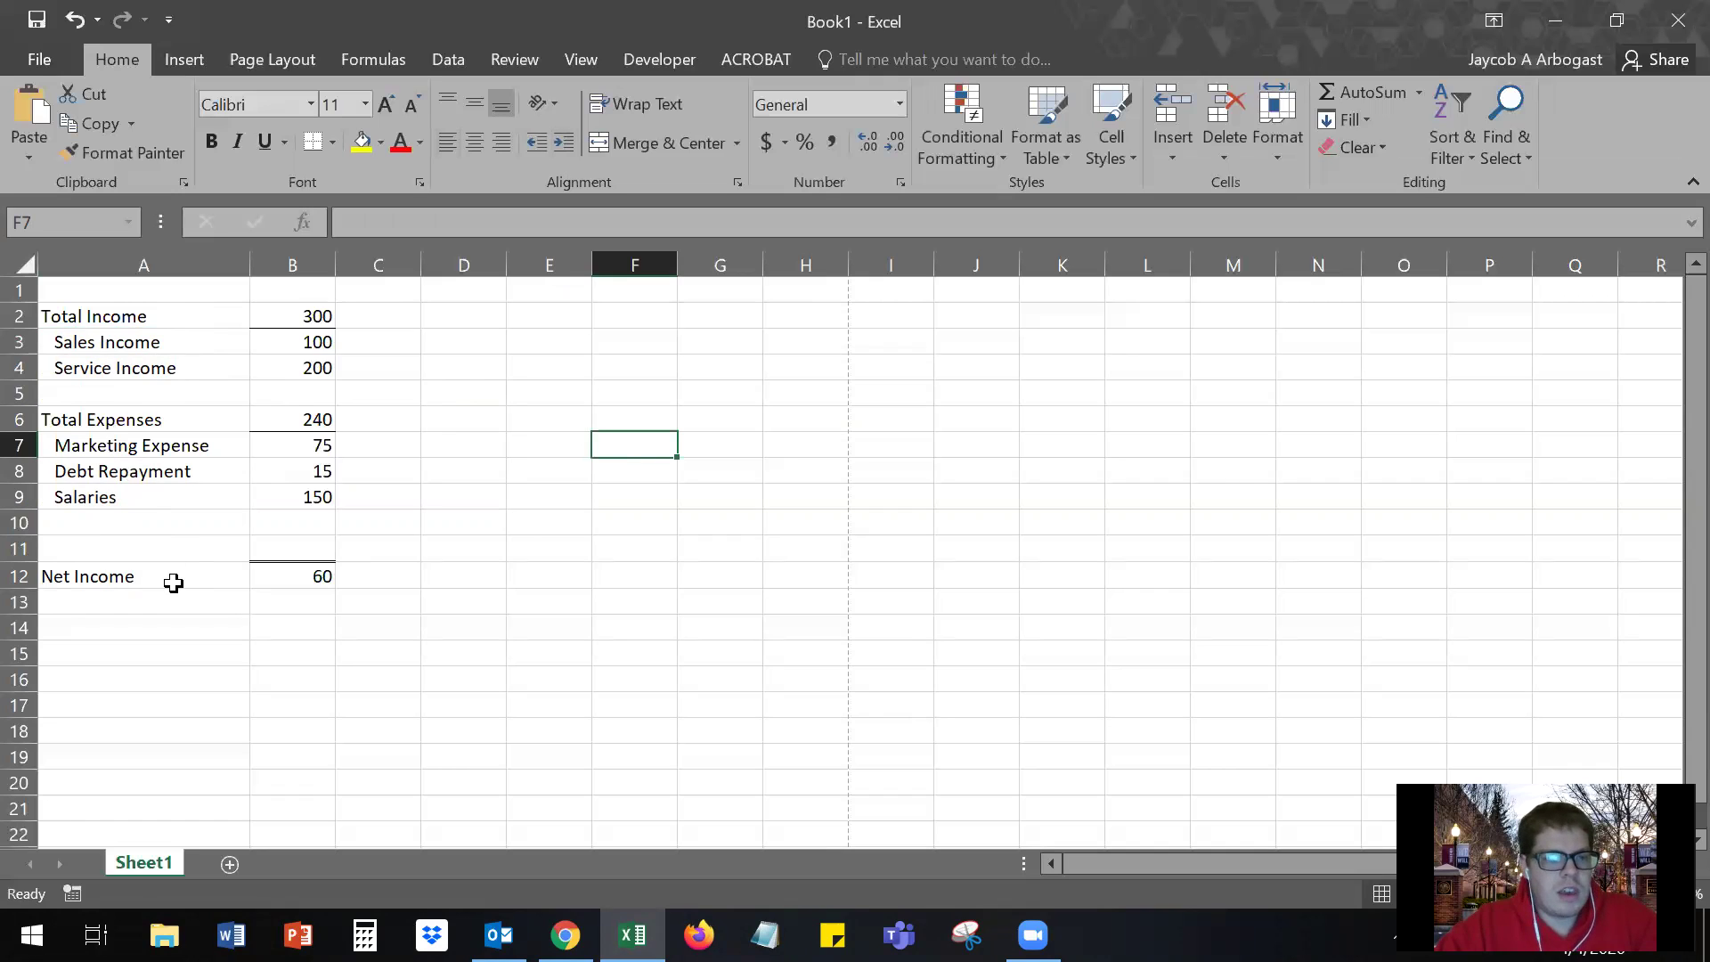
{"action": "left_click", "coordinate": [516, 538]}
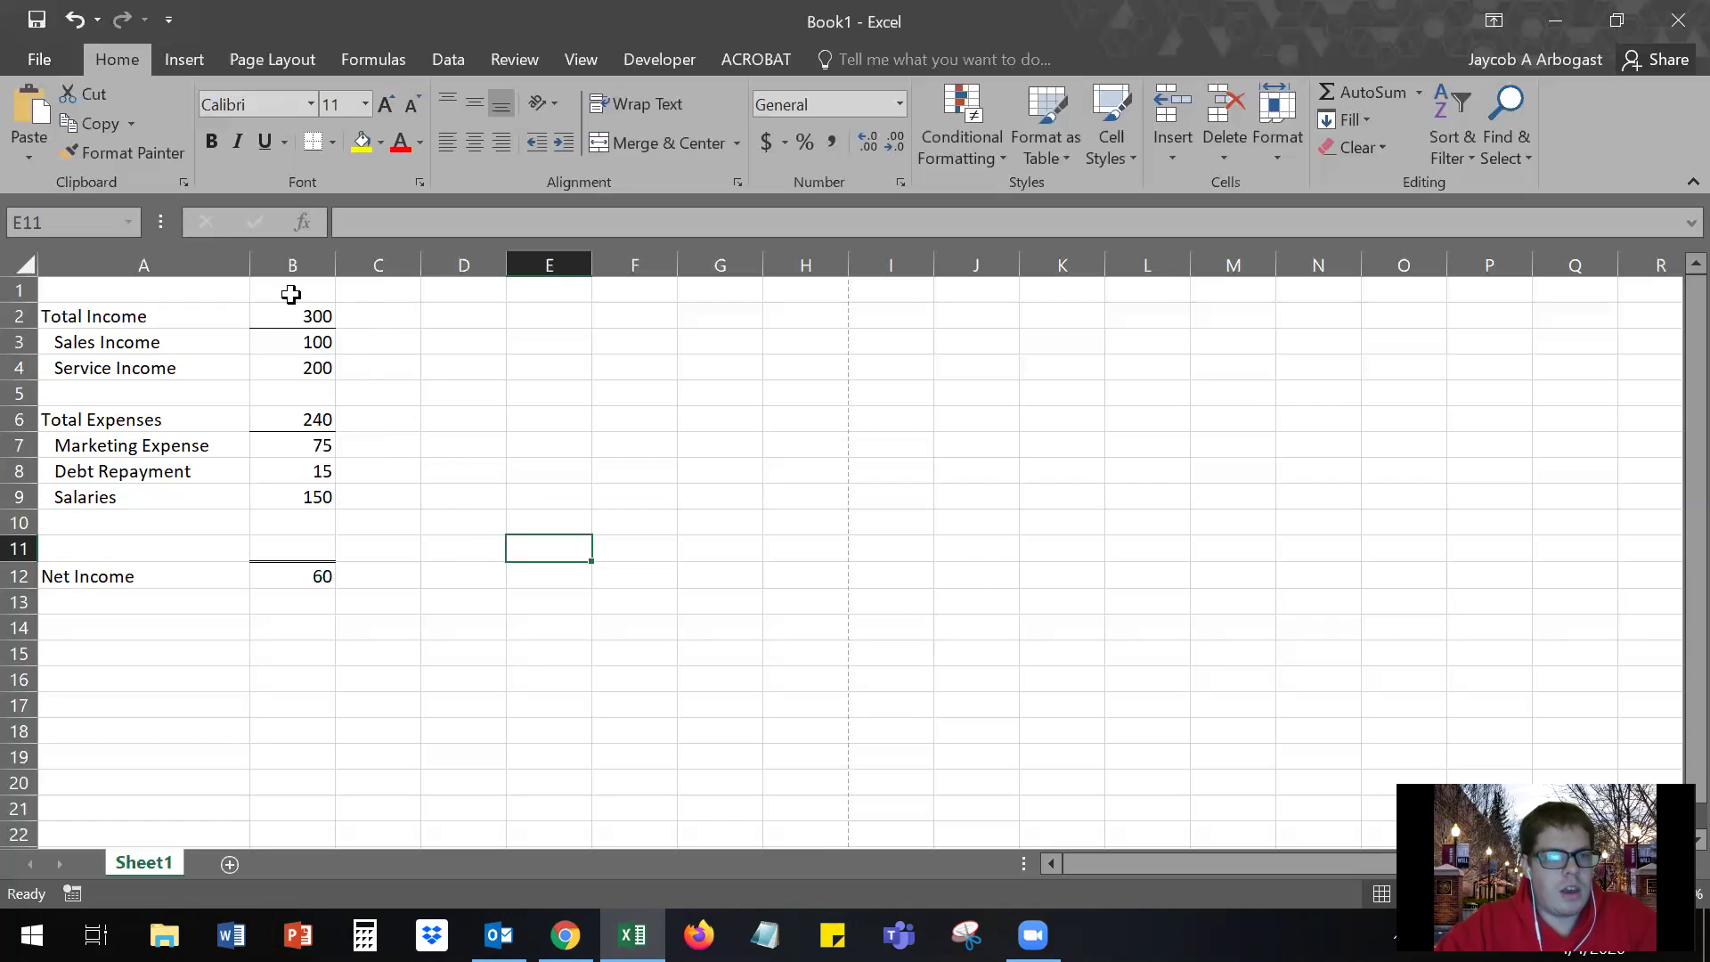
- Enter the title Income Statement in cell A1, above the Total Income row
{"action": "left_click_drag", "start_coordinate": [286, 292], "coordinate": [171, 292]}
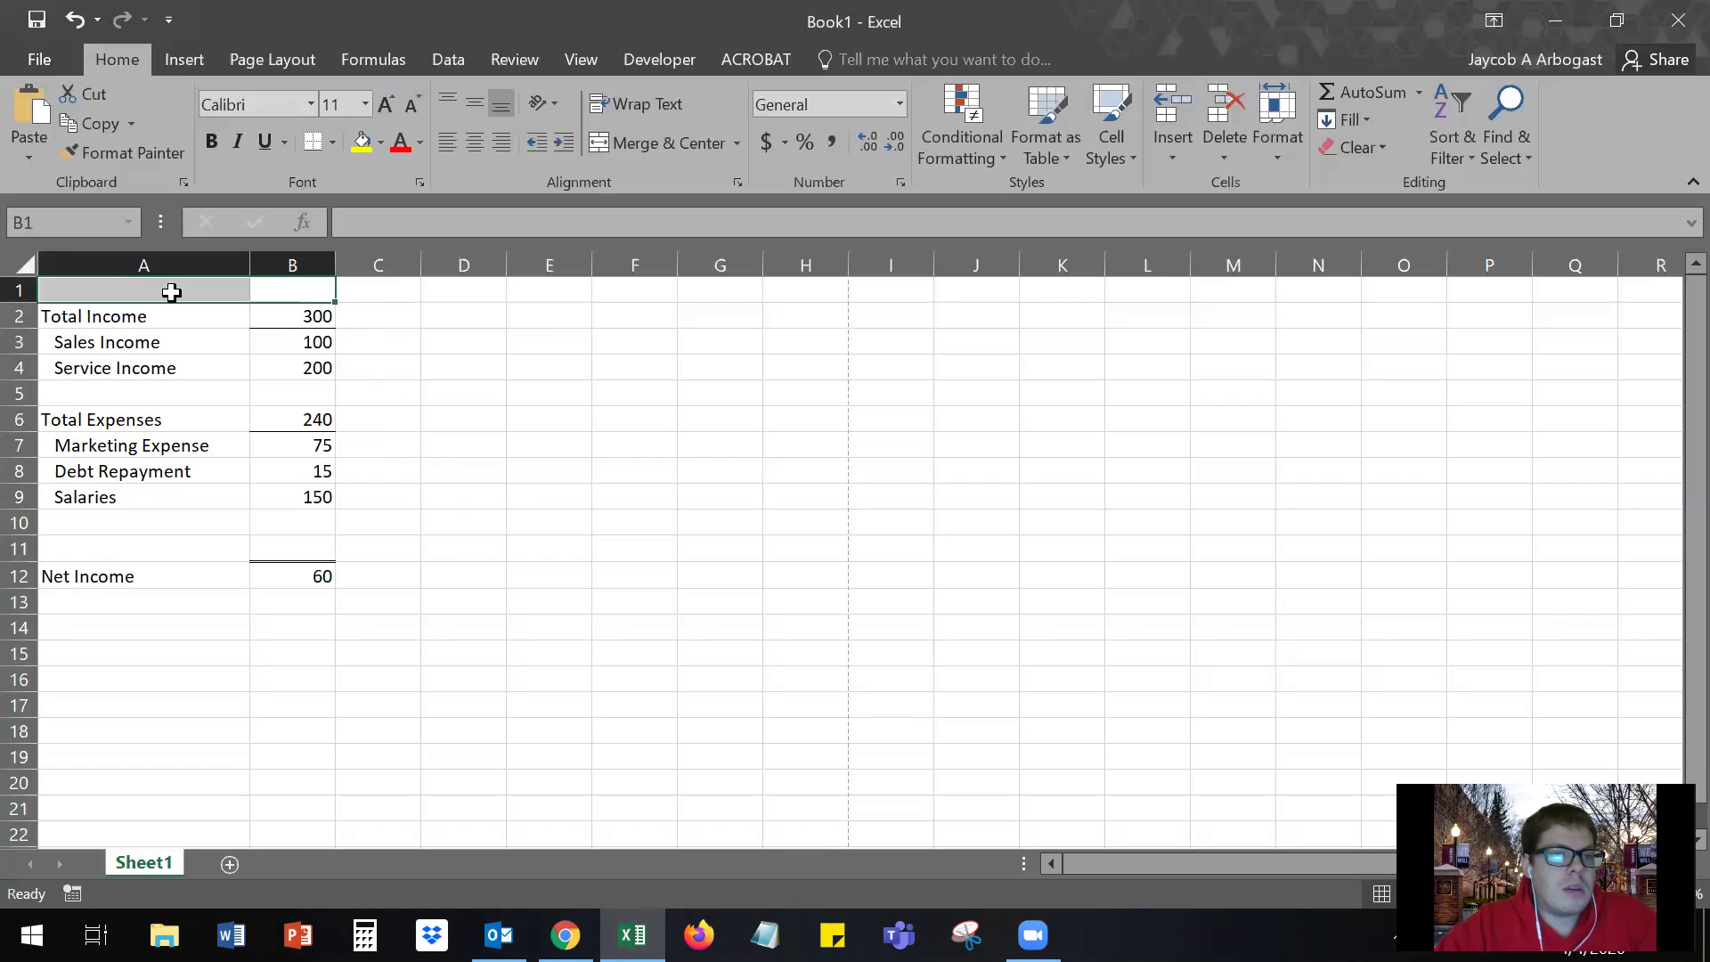
{"action": "left_click", "coordinate": [538, 292]}
{"action": "left_click", "coordinate": [230, 290]}
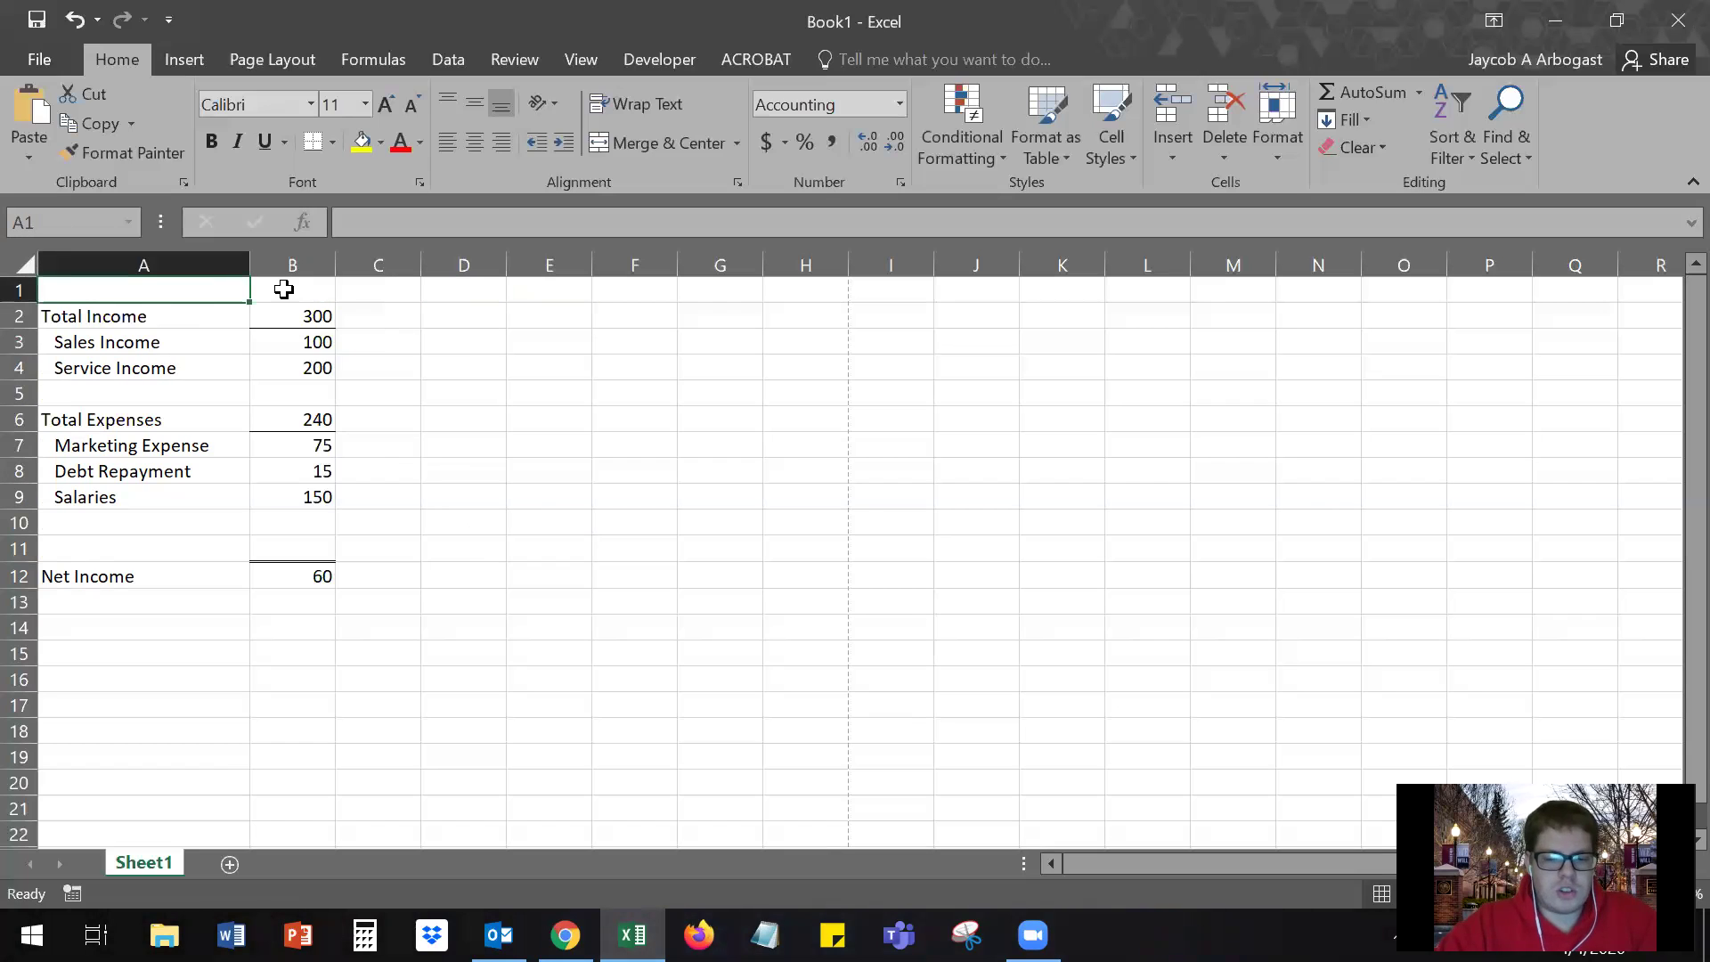
{"action": "type", "text": "Income Statement"}
{"action": "key", "text": "Return"}
{"action": "left_click", "coordinate": [650, 488]}
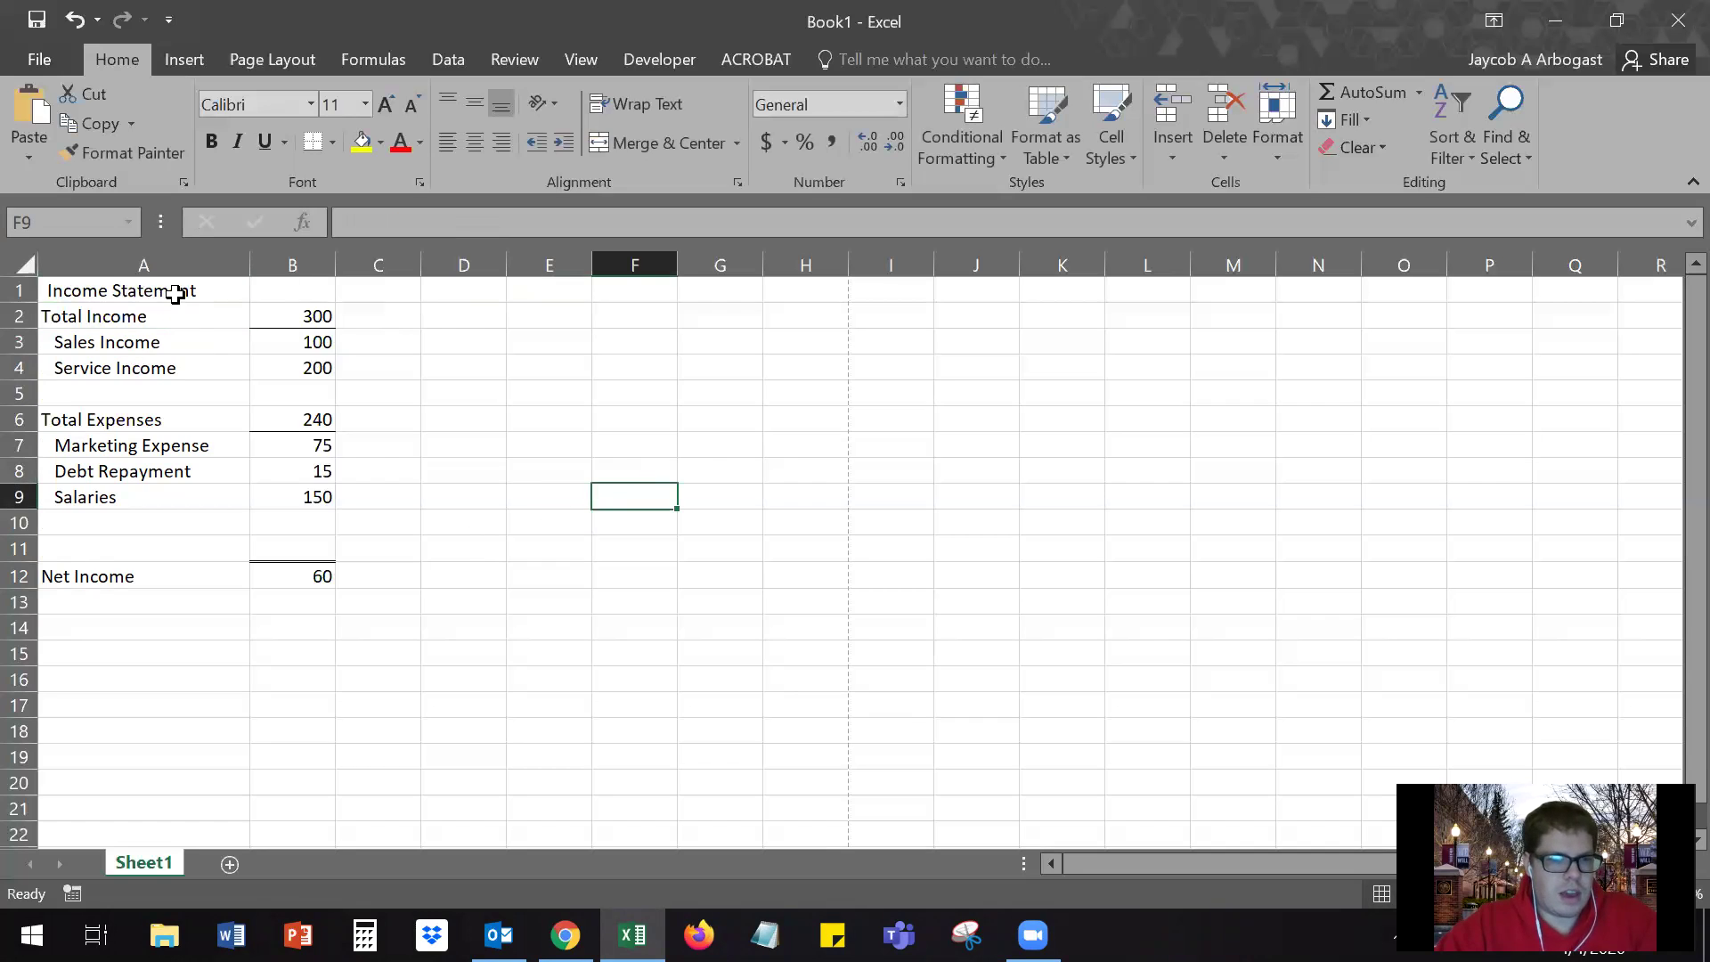
- Try bold text and a bottom border on the Income Statement title in A1, and undo both
{"action": "left_click", "coordinate": [219, 291]}
{"action": "left_click", "coordinate": [211, 144]}
{"action": "left_click", "coordinate": [583, 497]}
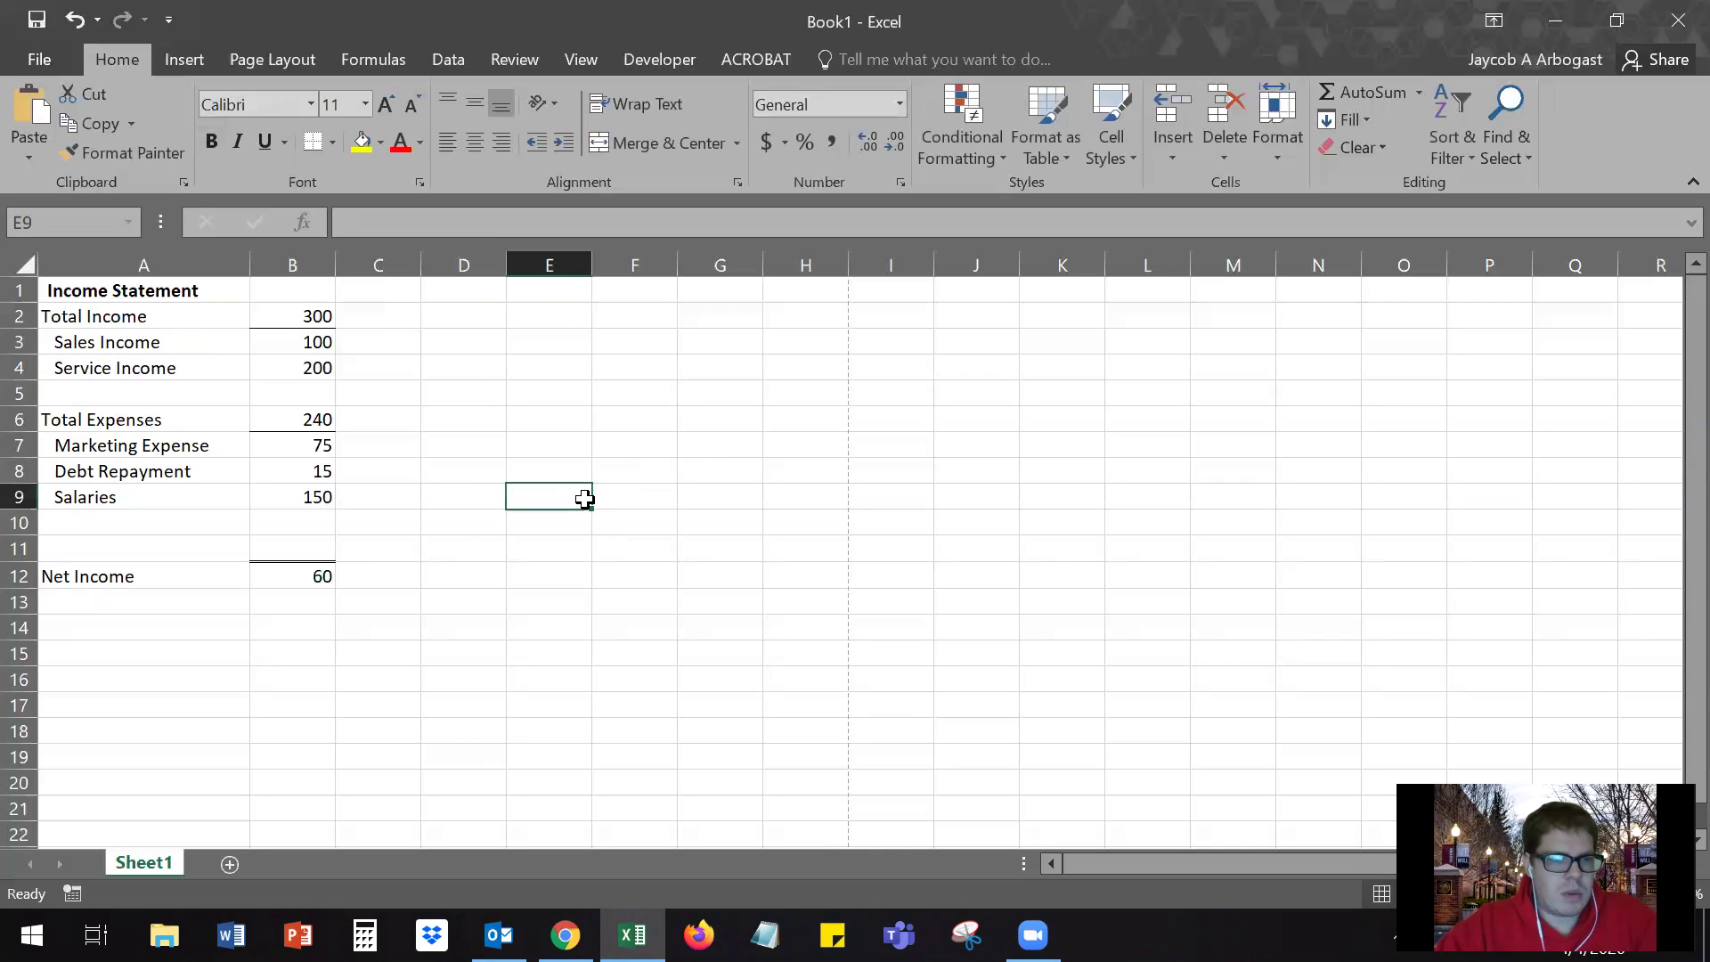
{"action": "left_click", "coordinate": [154, 289]}
{"action": "left_click", "coordinate": [563, 431]}
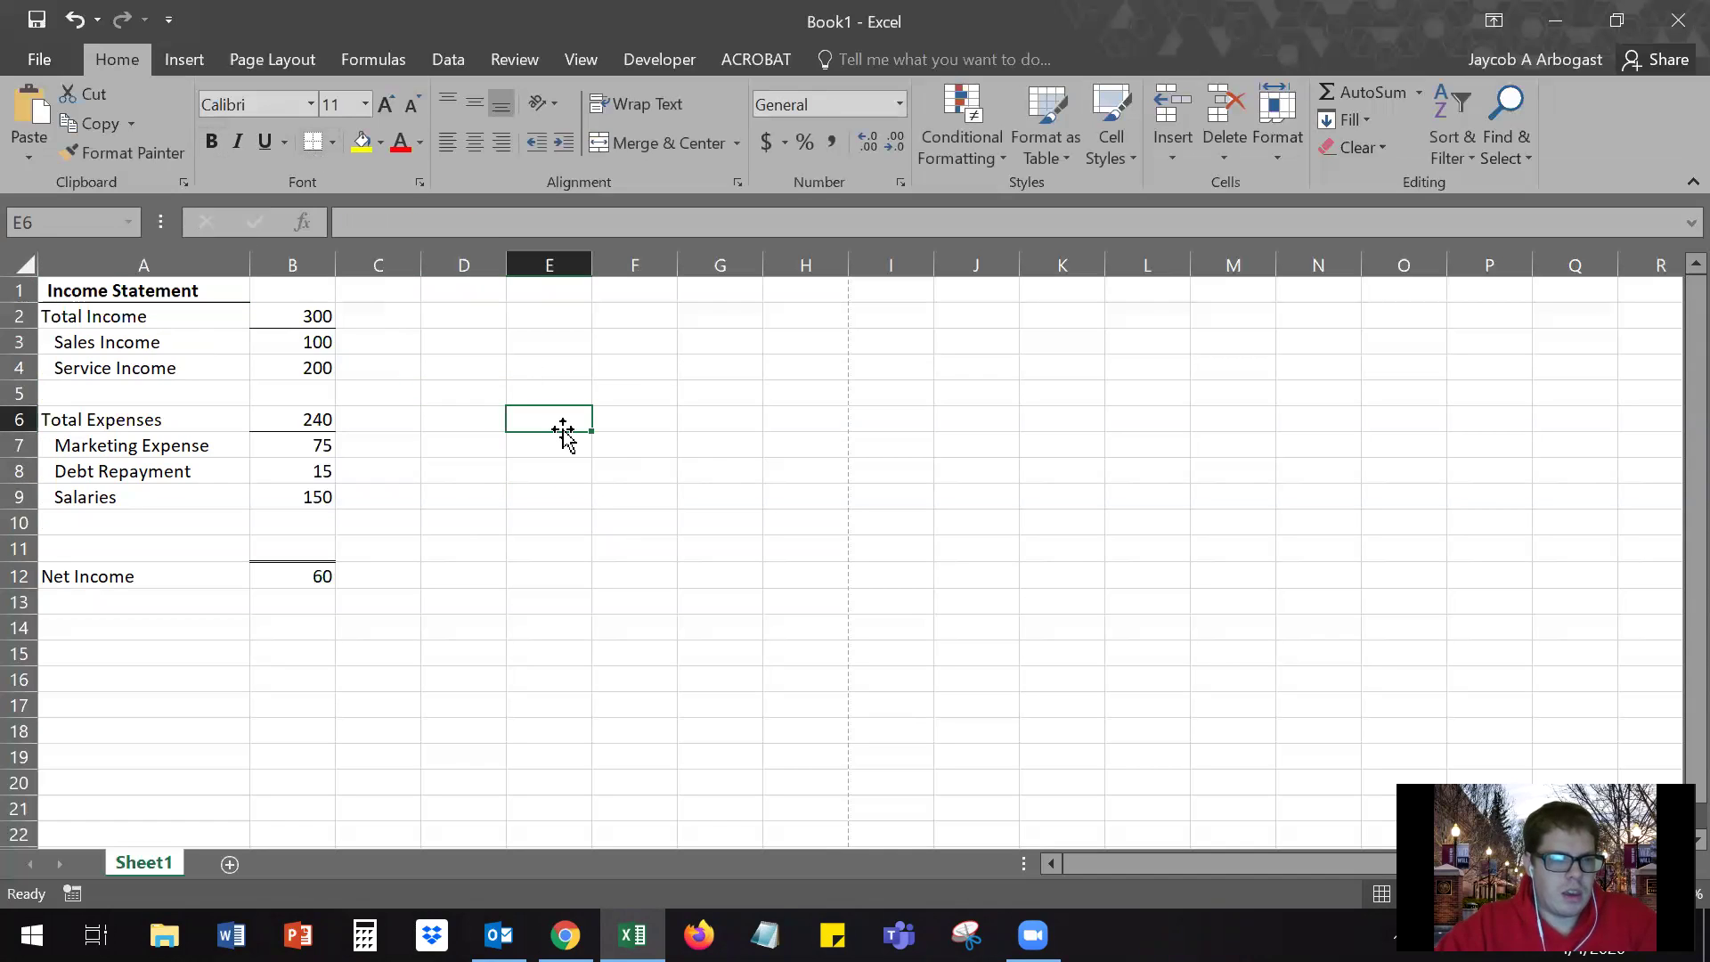
{"action": "key", "text": "ctrl+Home"}
{"action": "key", "text": "ctrl+b"}
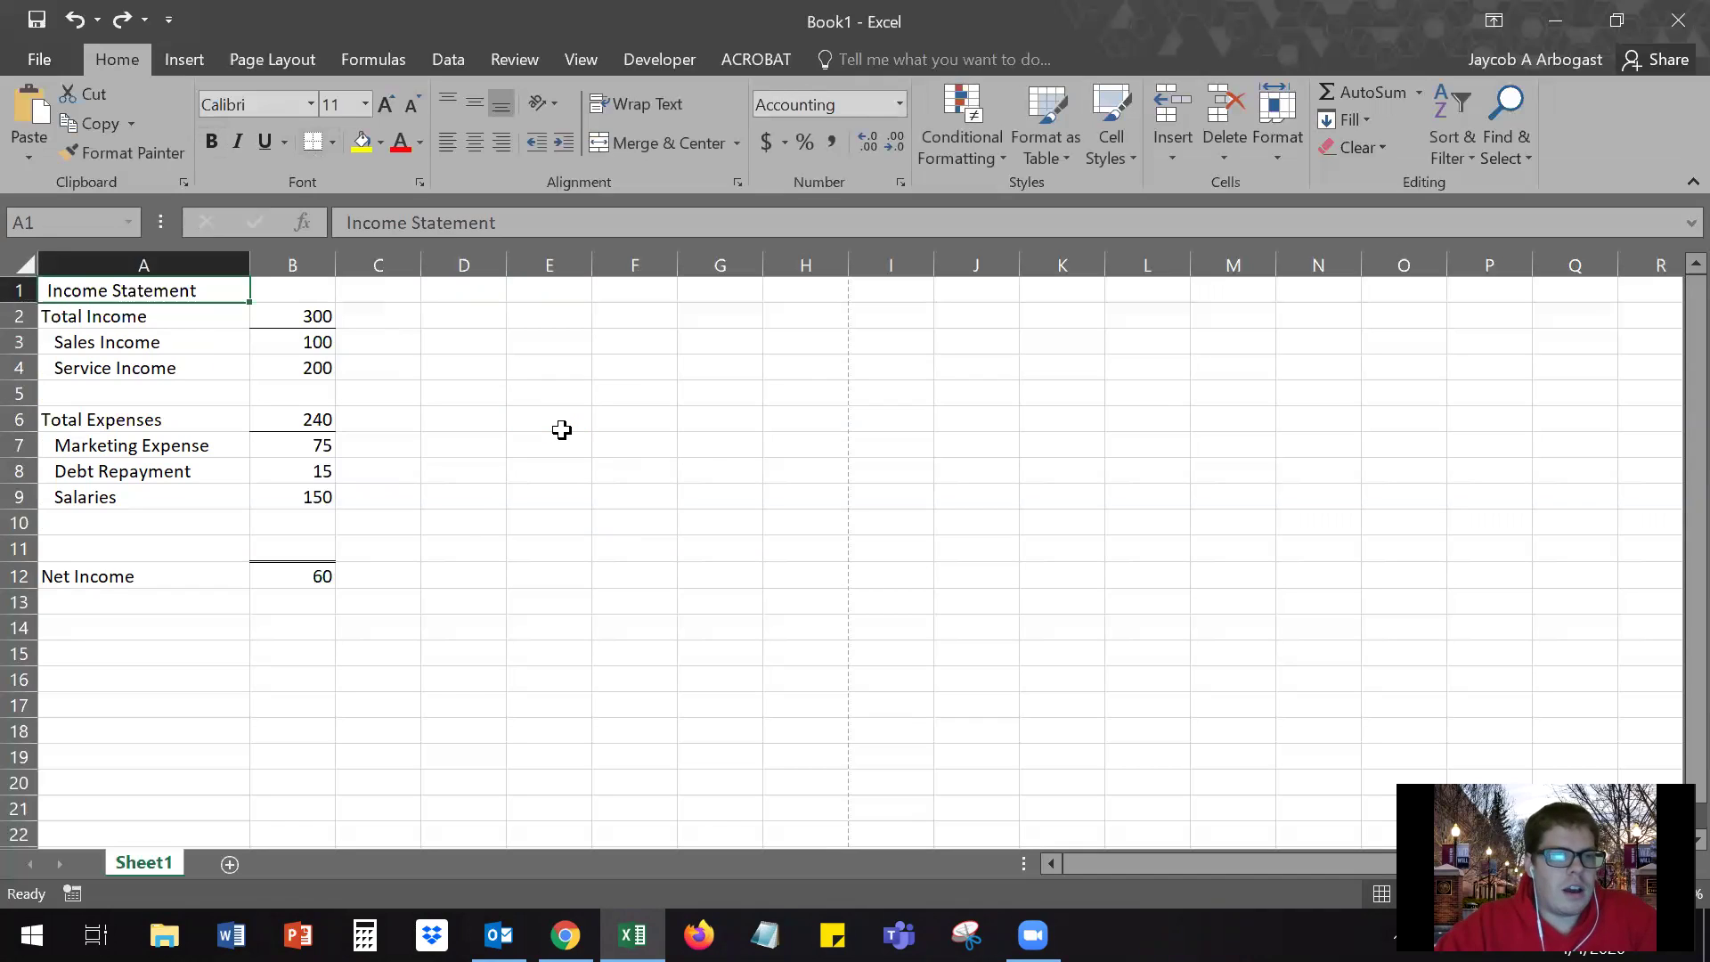
{"action": "left_click", "coordinate": [561, 428]}
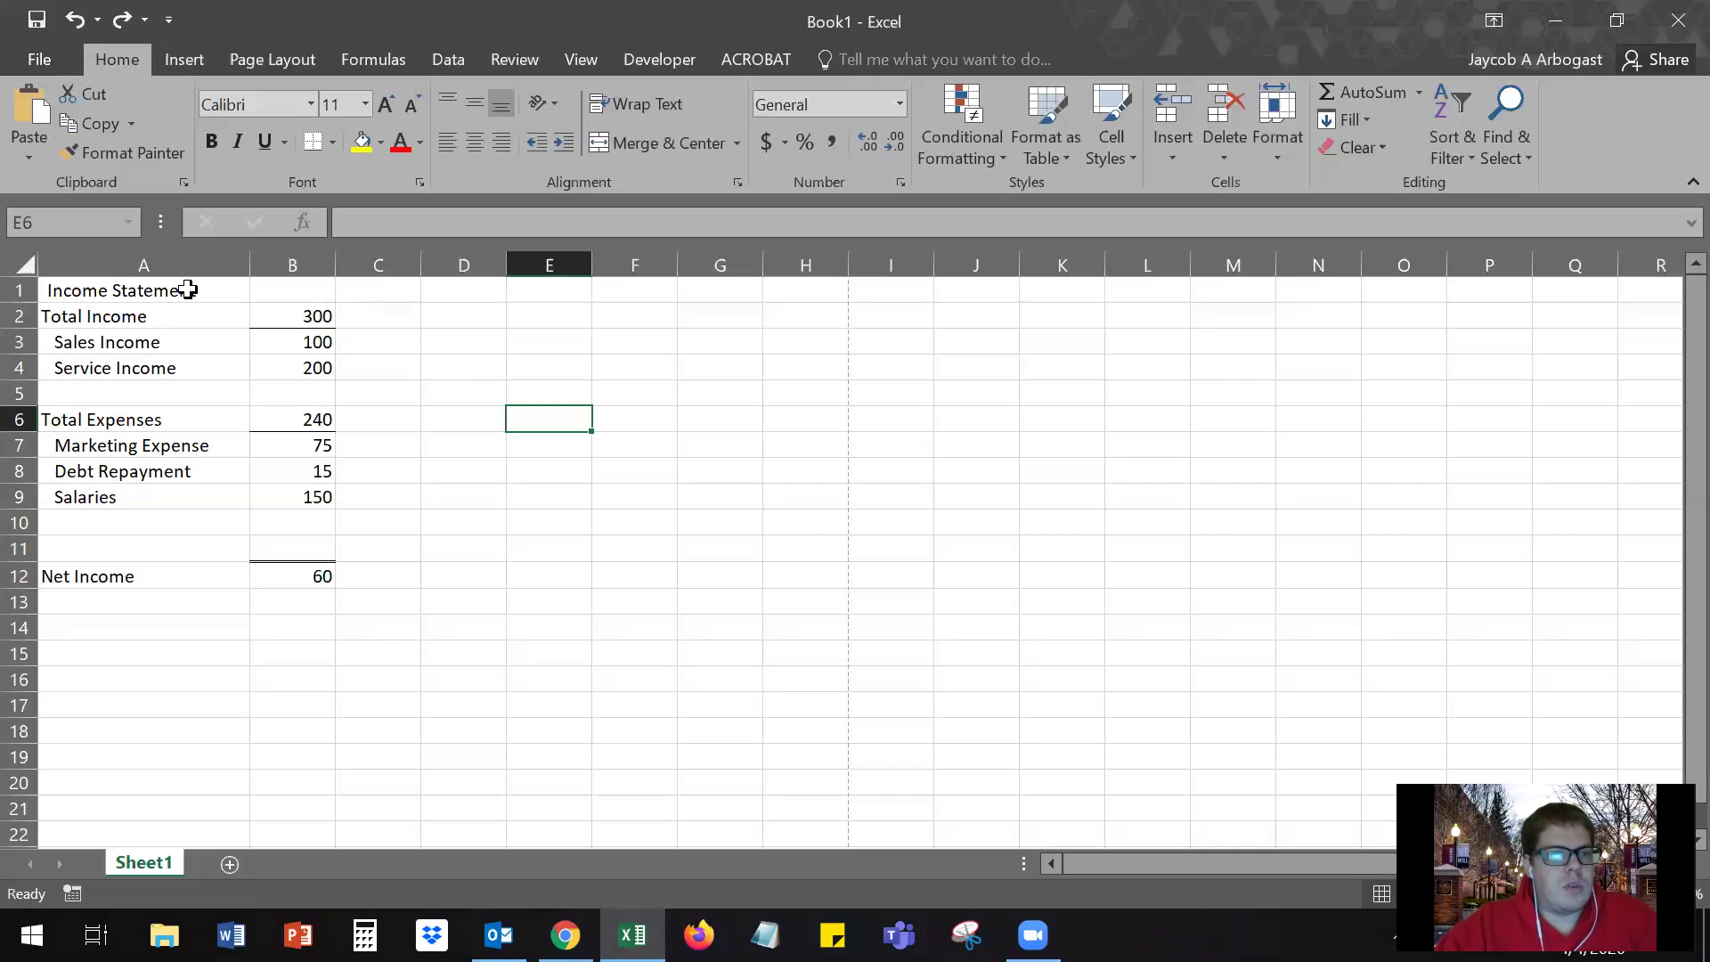
- Merge and center the Income Statement title across cells A1 and B1
{"action": "left_click", "coordinate": [111, 290]}
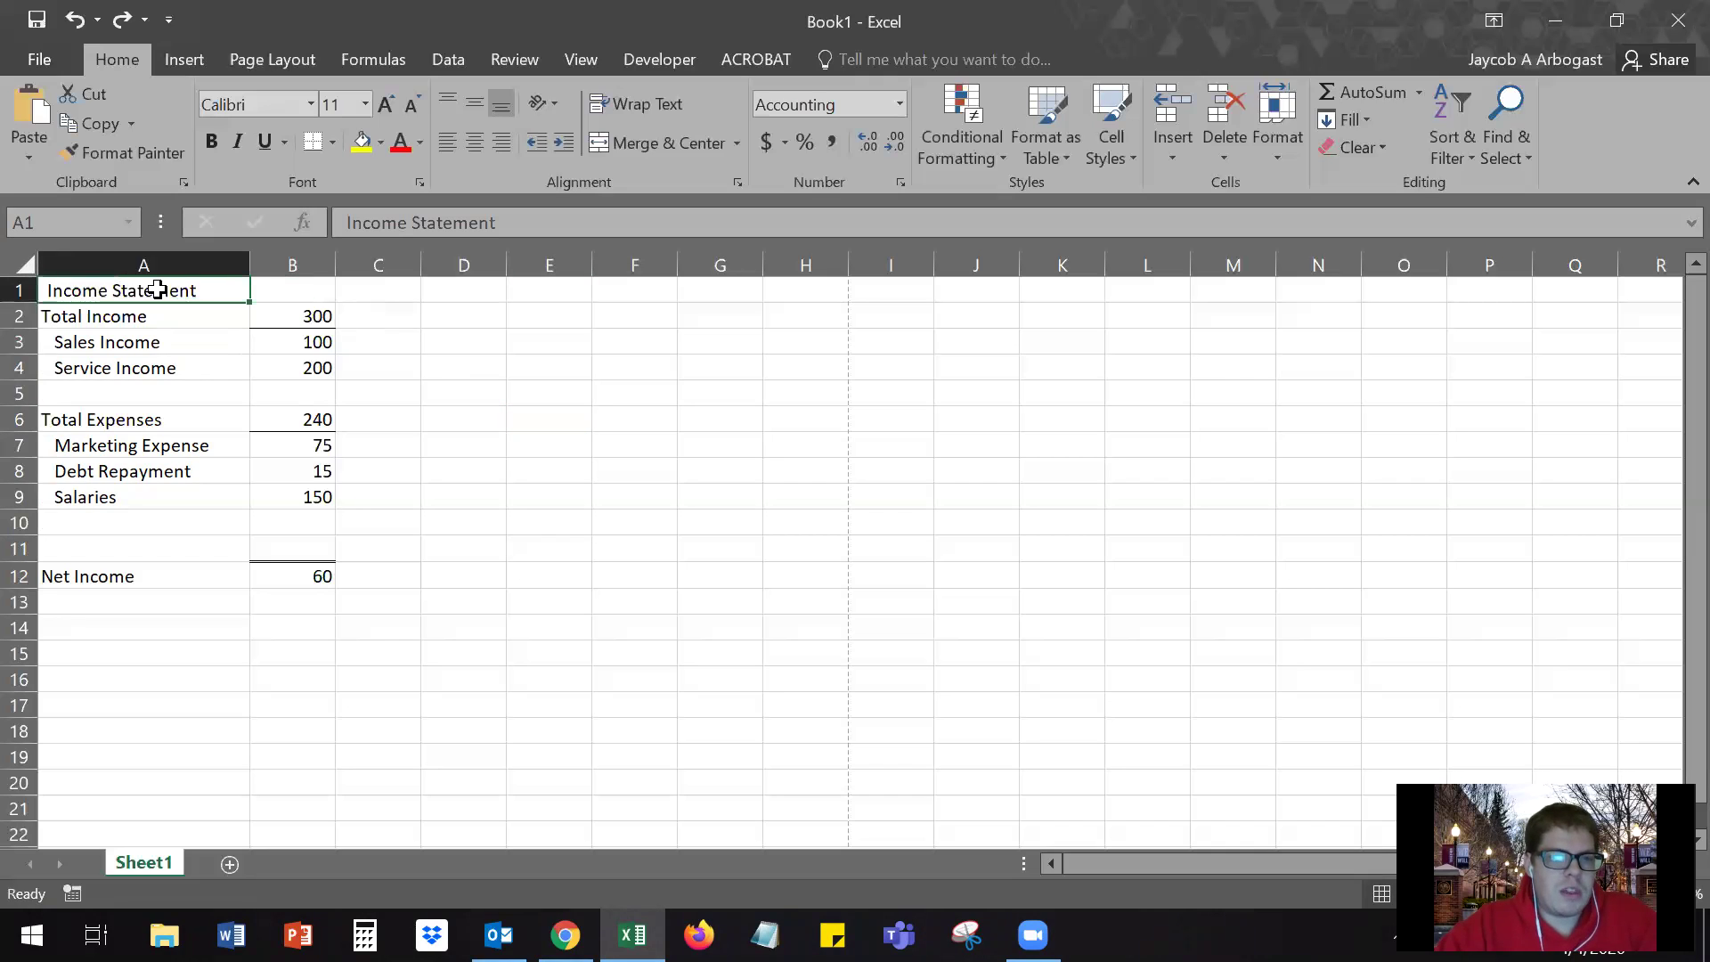
{"action": "left_click", "coordinate": [267, 290], "text": "shift"}
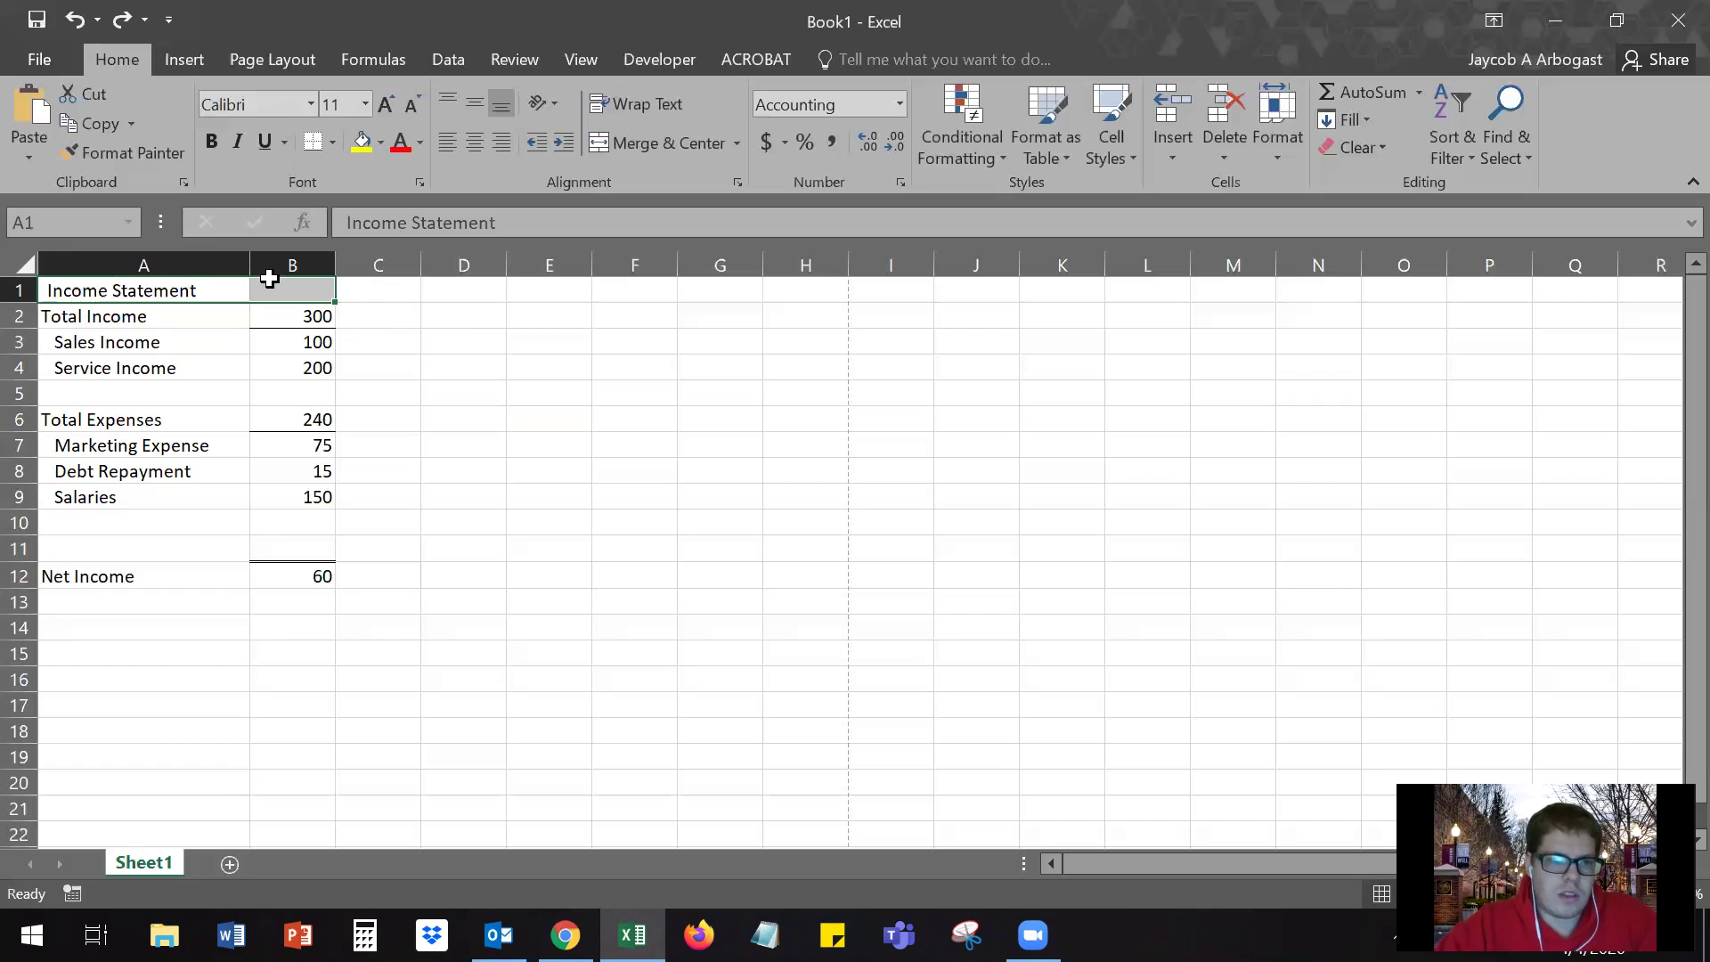
{"action": "left_click_drag", "start_coordinate": [155, 287], "coordinate": [298, 287]}
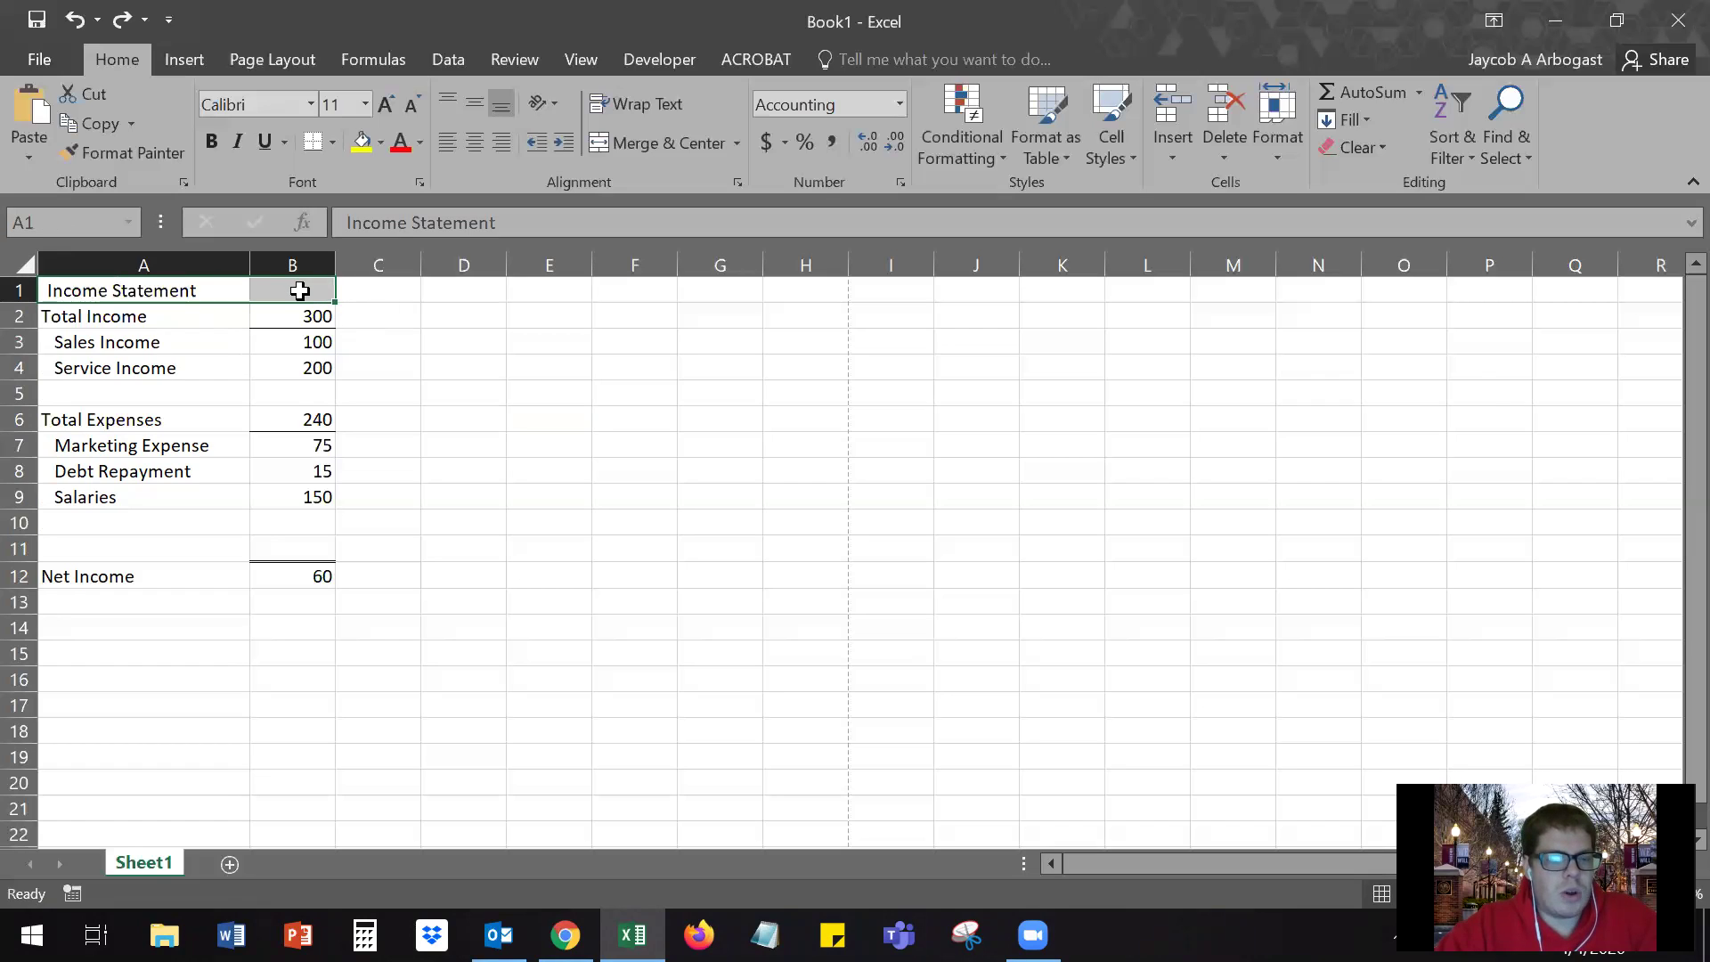
{"action": "left_click", "coordinate": [638, 145]}
{"action": "left_click", "coordinate": [634, 395]}
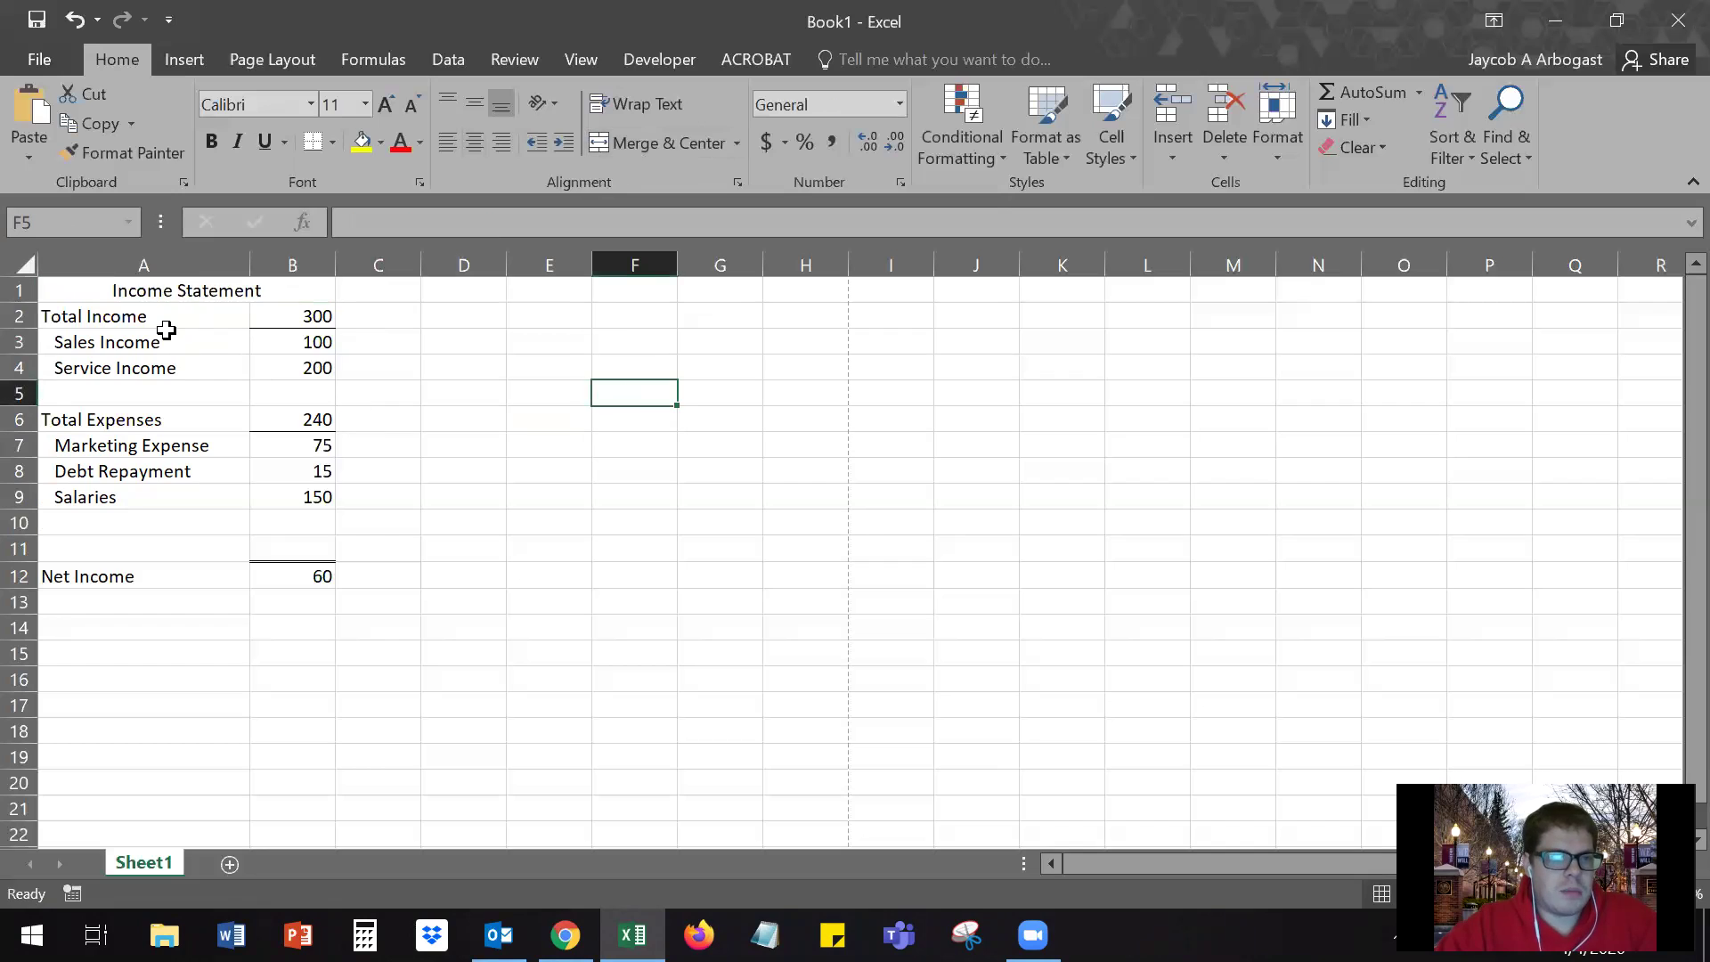
- Apply a bottom border to the merged Income Statement title cell
{"action": "left_click", "coordinate": [130, 287]}
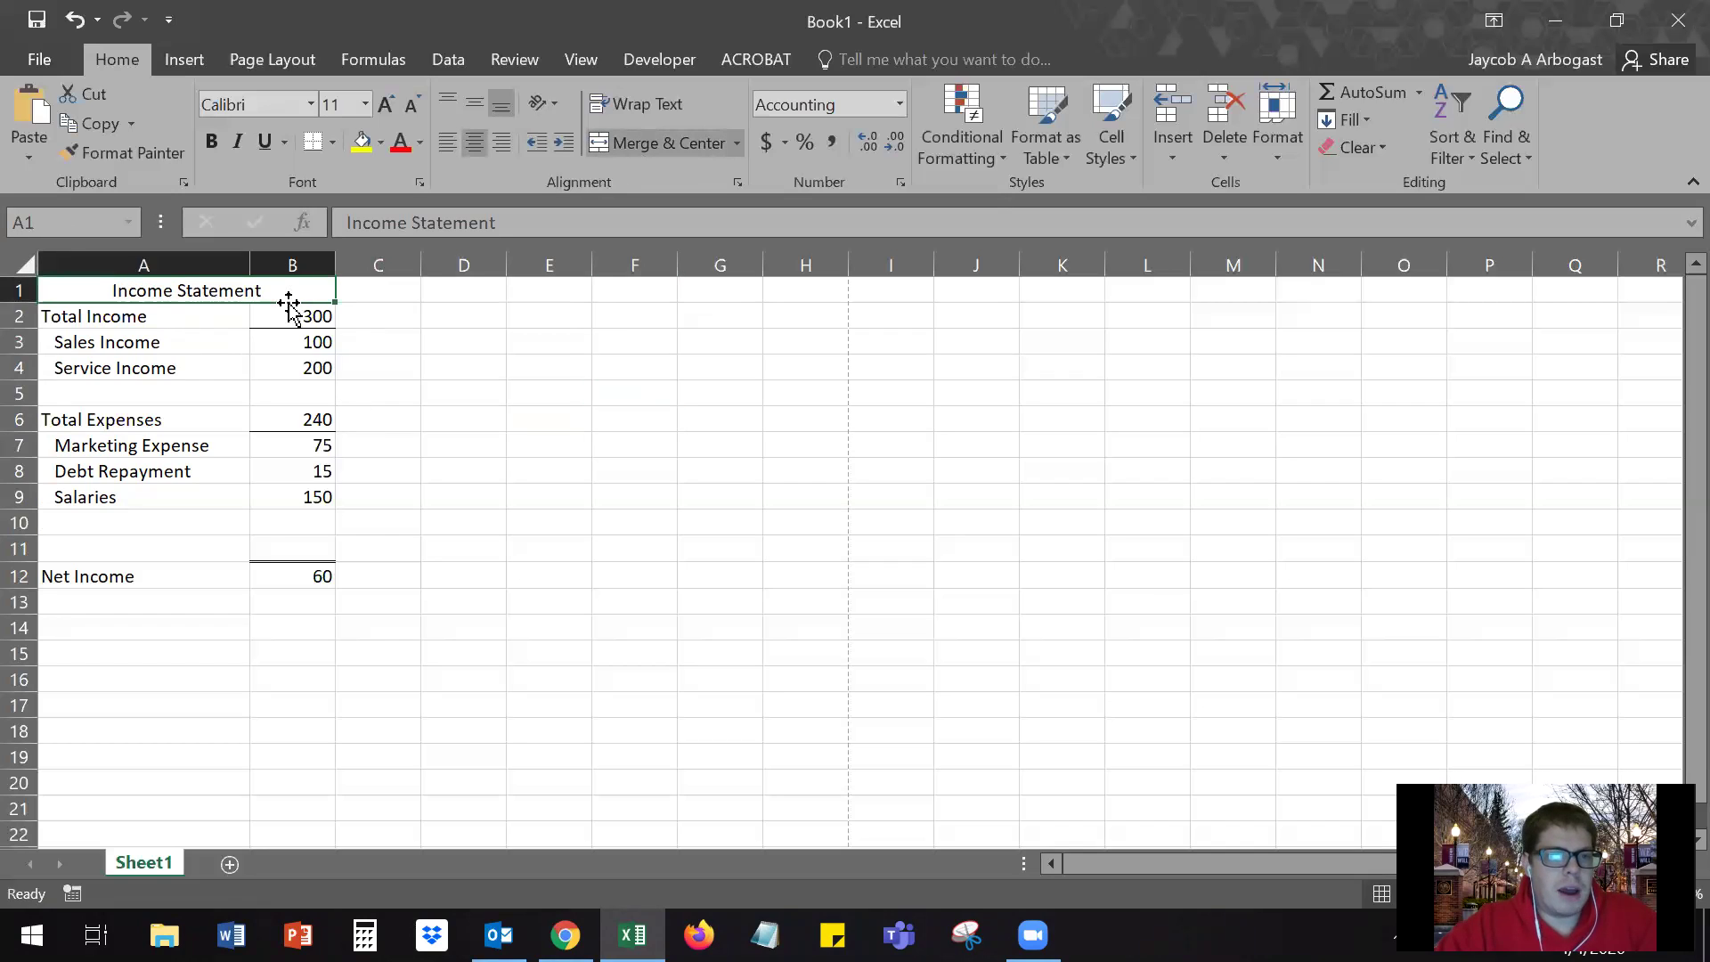
{"action": "left_click", "coordinate": [390, 372]}
{"action": "left_click", "coordinate": [174, 287]}
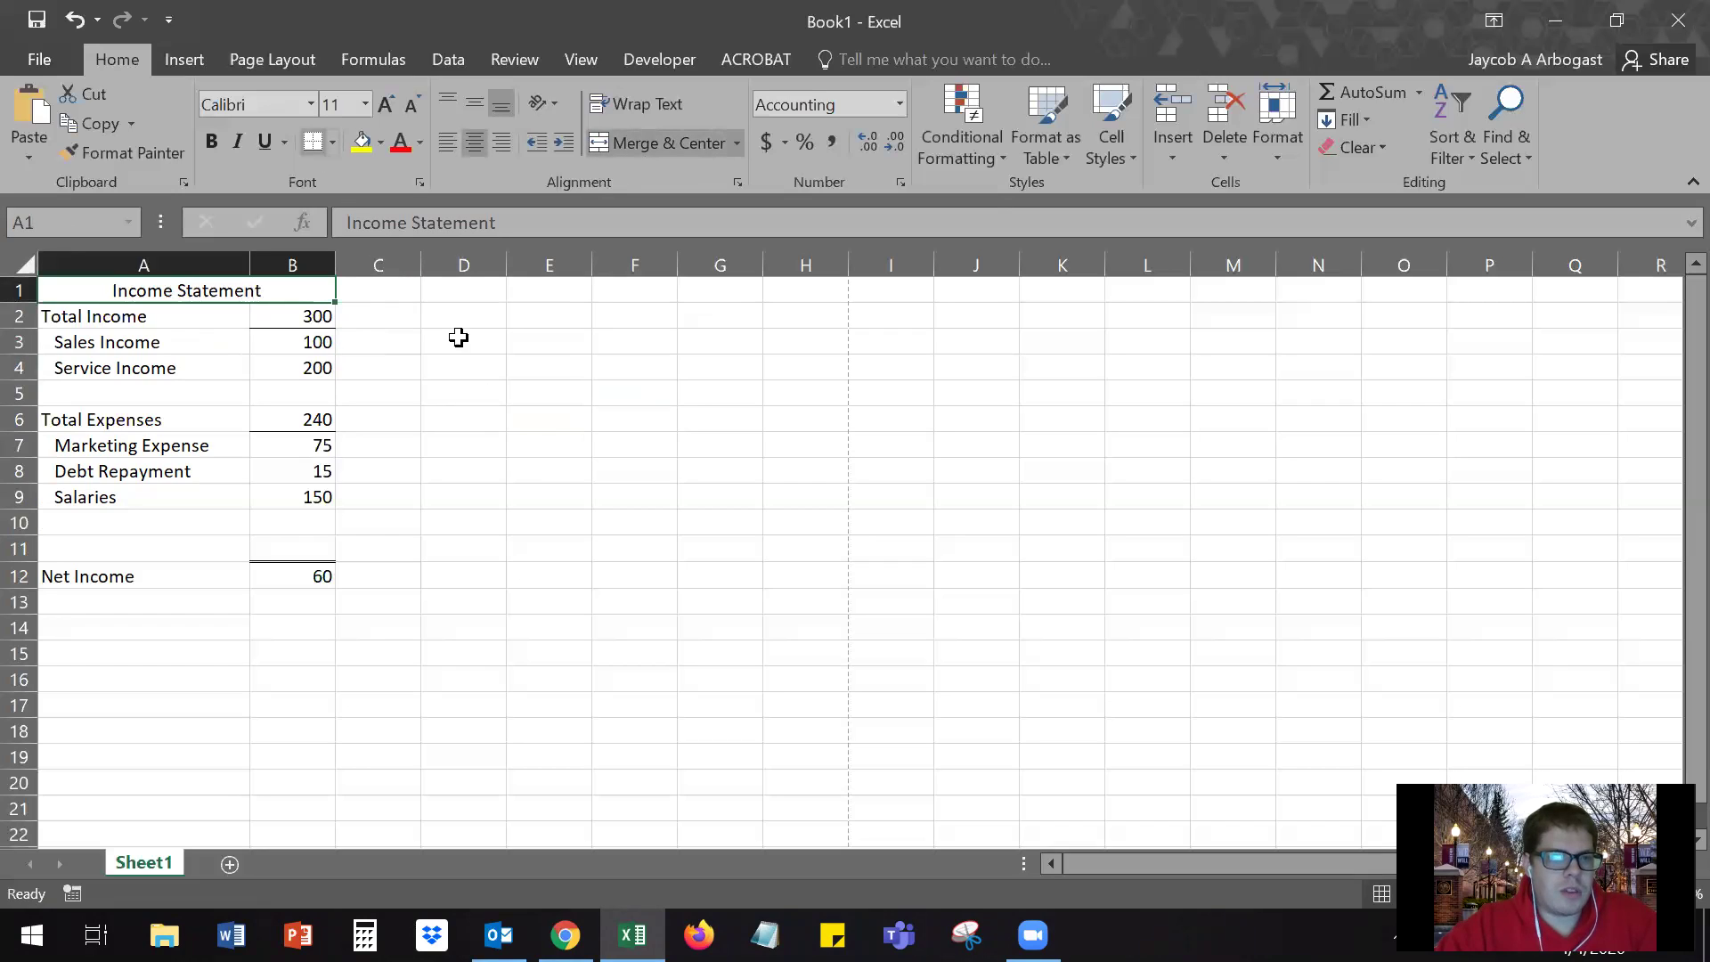
{"action": "left_click", "coordinate": [523, 447]}
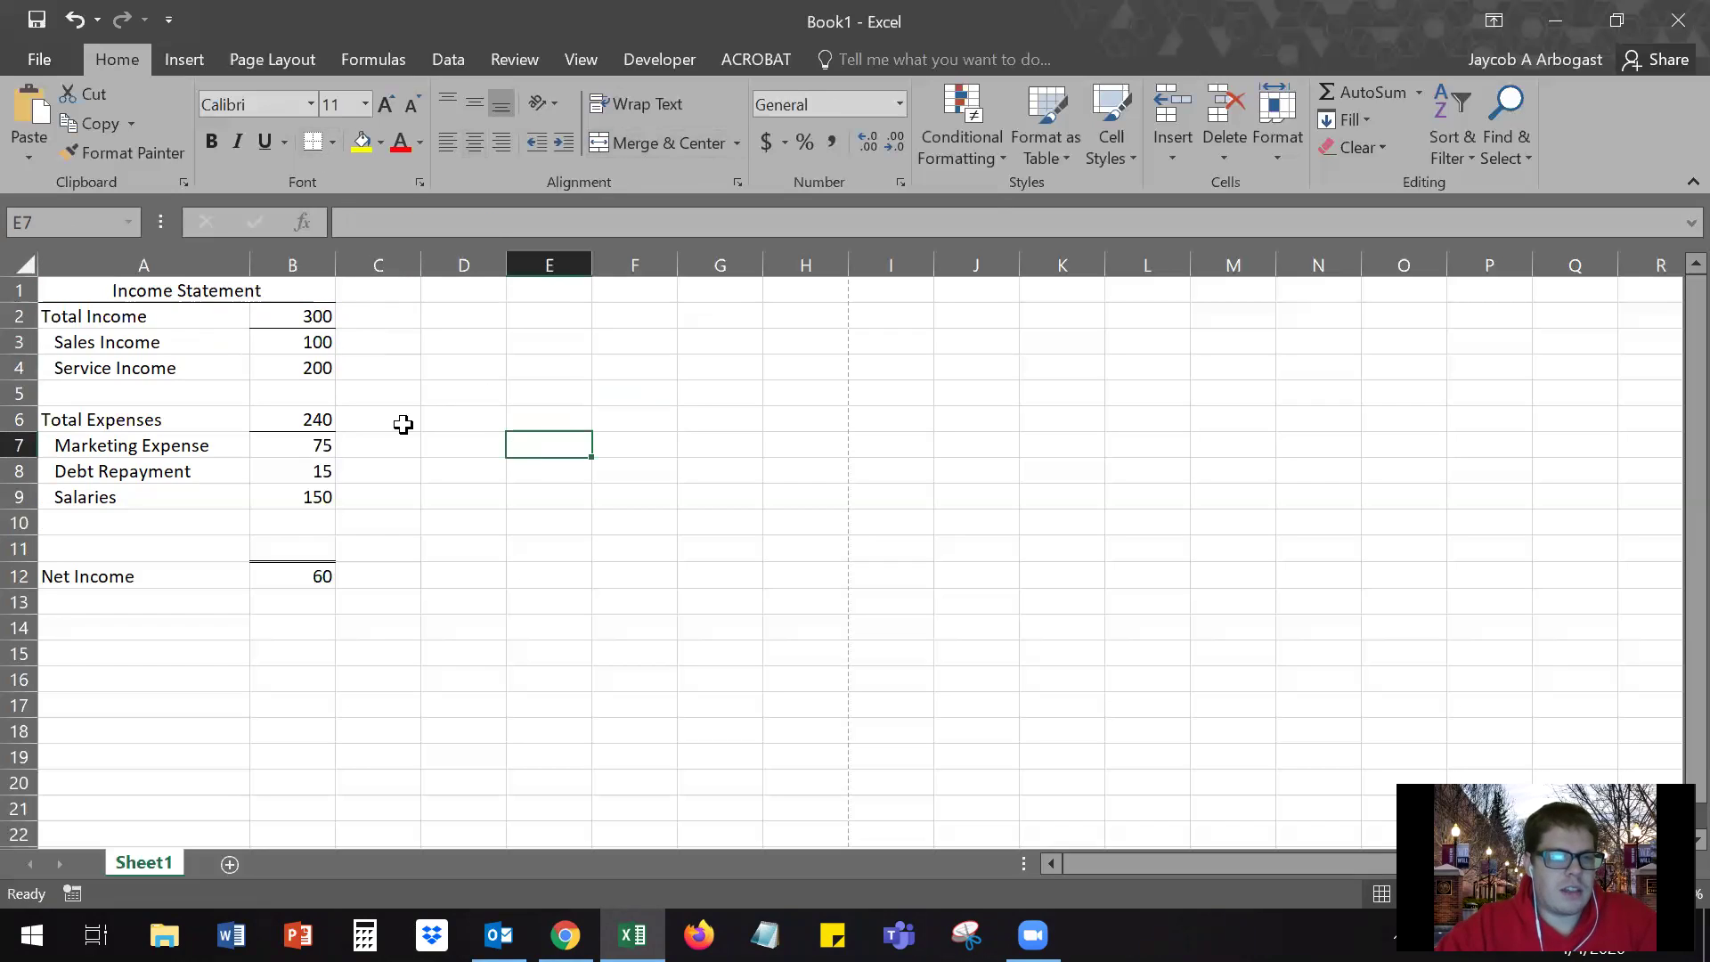
{"action": "left_click_drag", "start_coordinate": [210, 290], "coordinate": [267, 577]}
{"action": "left_click", "coordinate": [588, 506]}
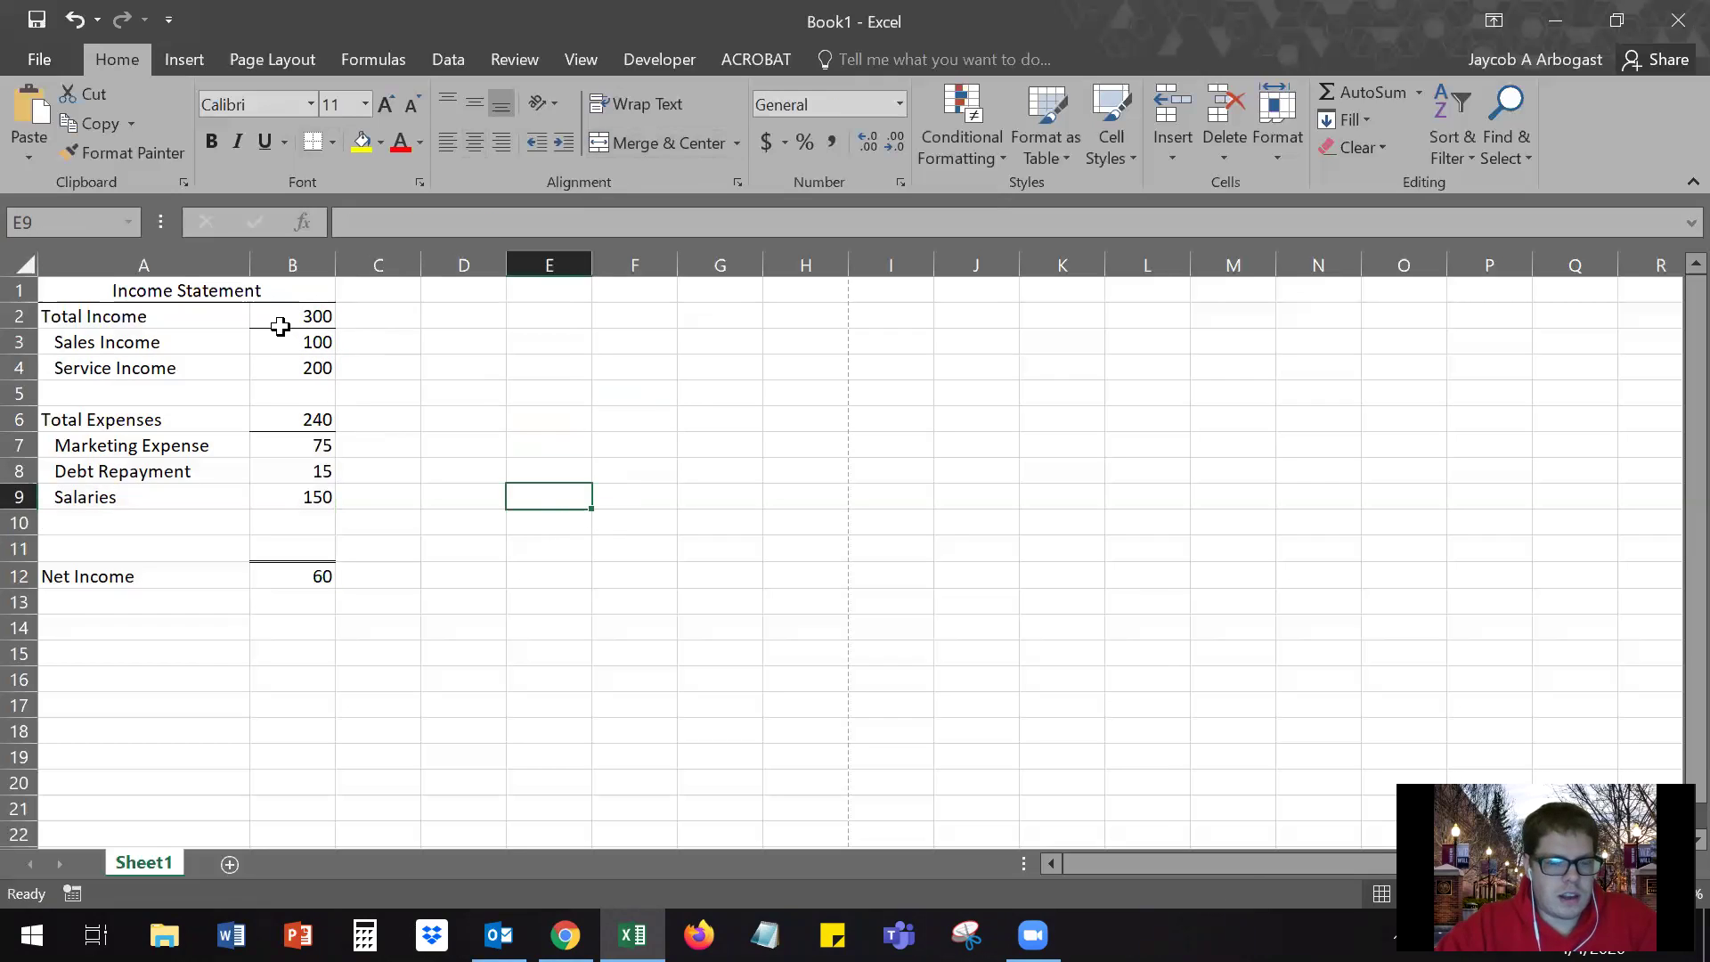
{"action": "left_click_drag", "start_coordinate": [281, 317], "coordinate": [273, 356]}
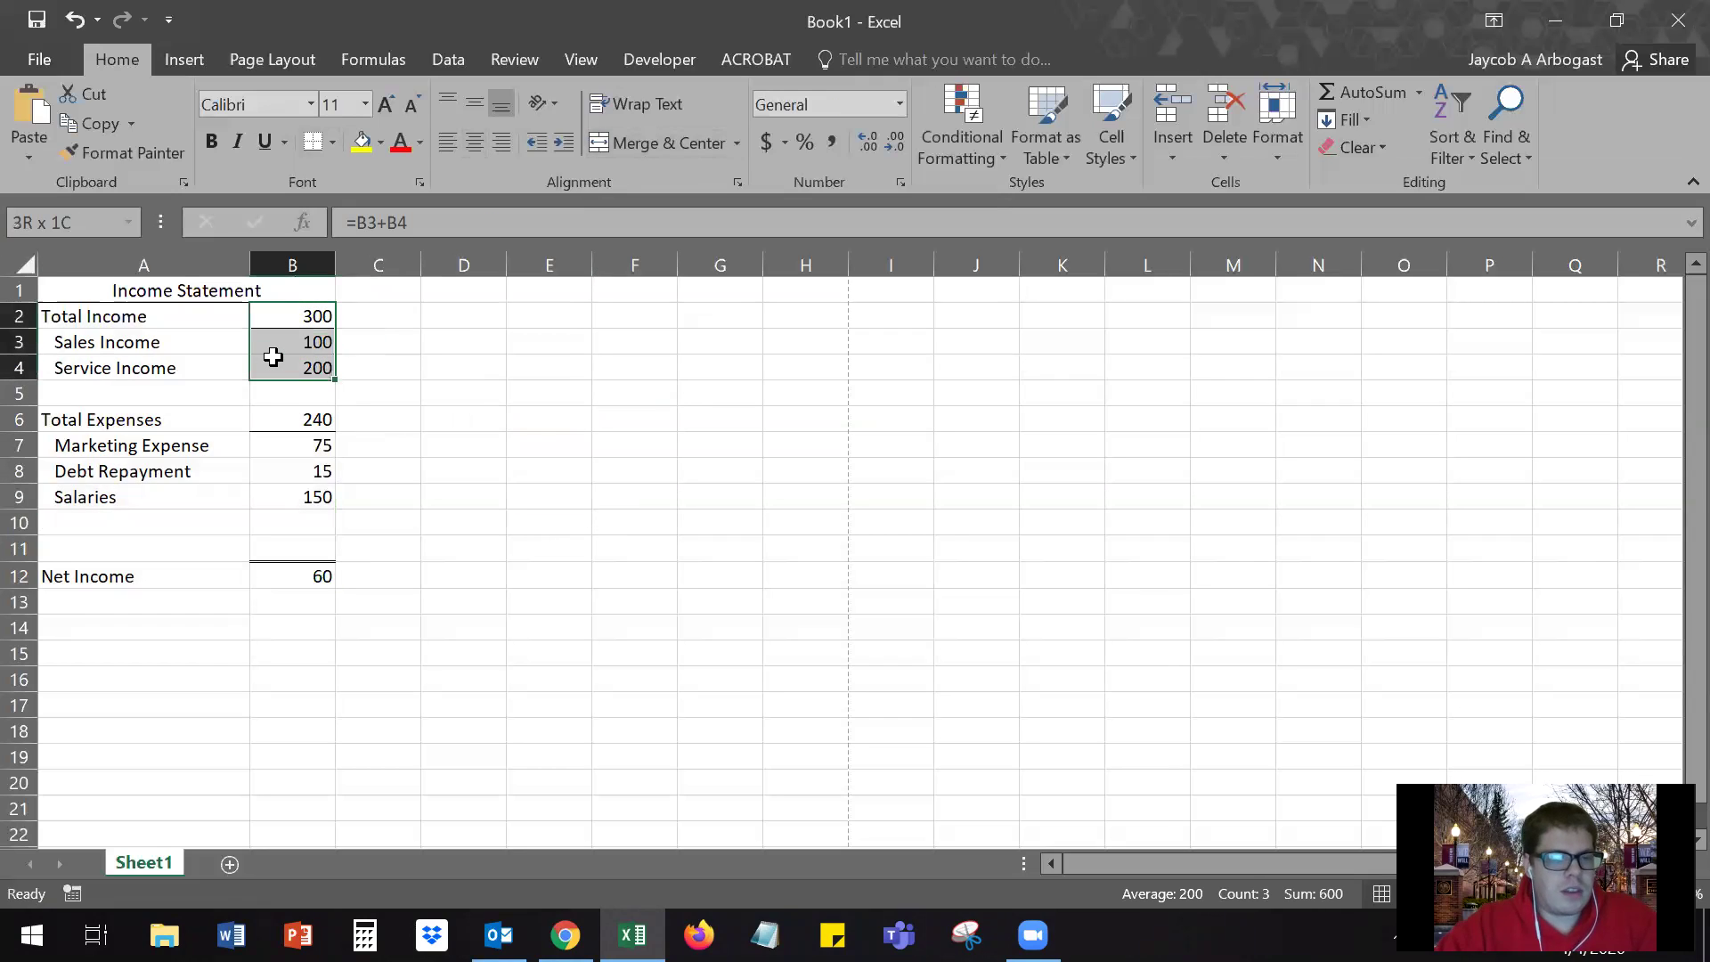
{"action": "left_click", "coordinate": [262, 444]}
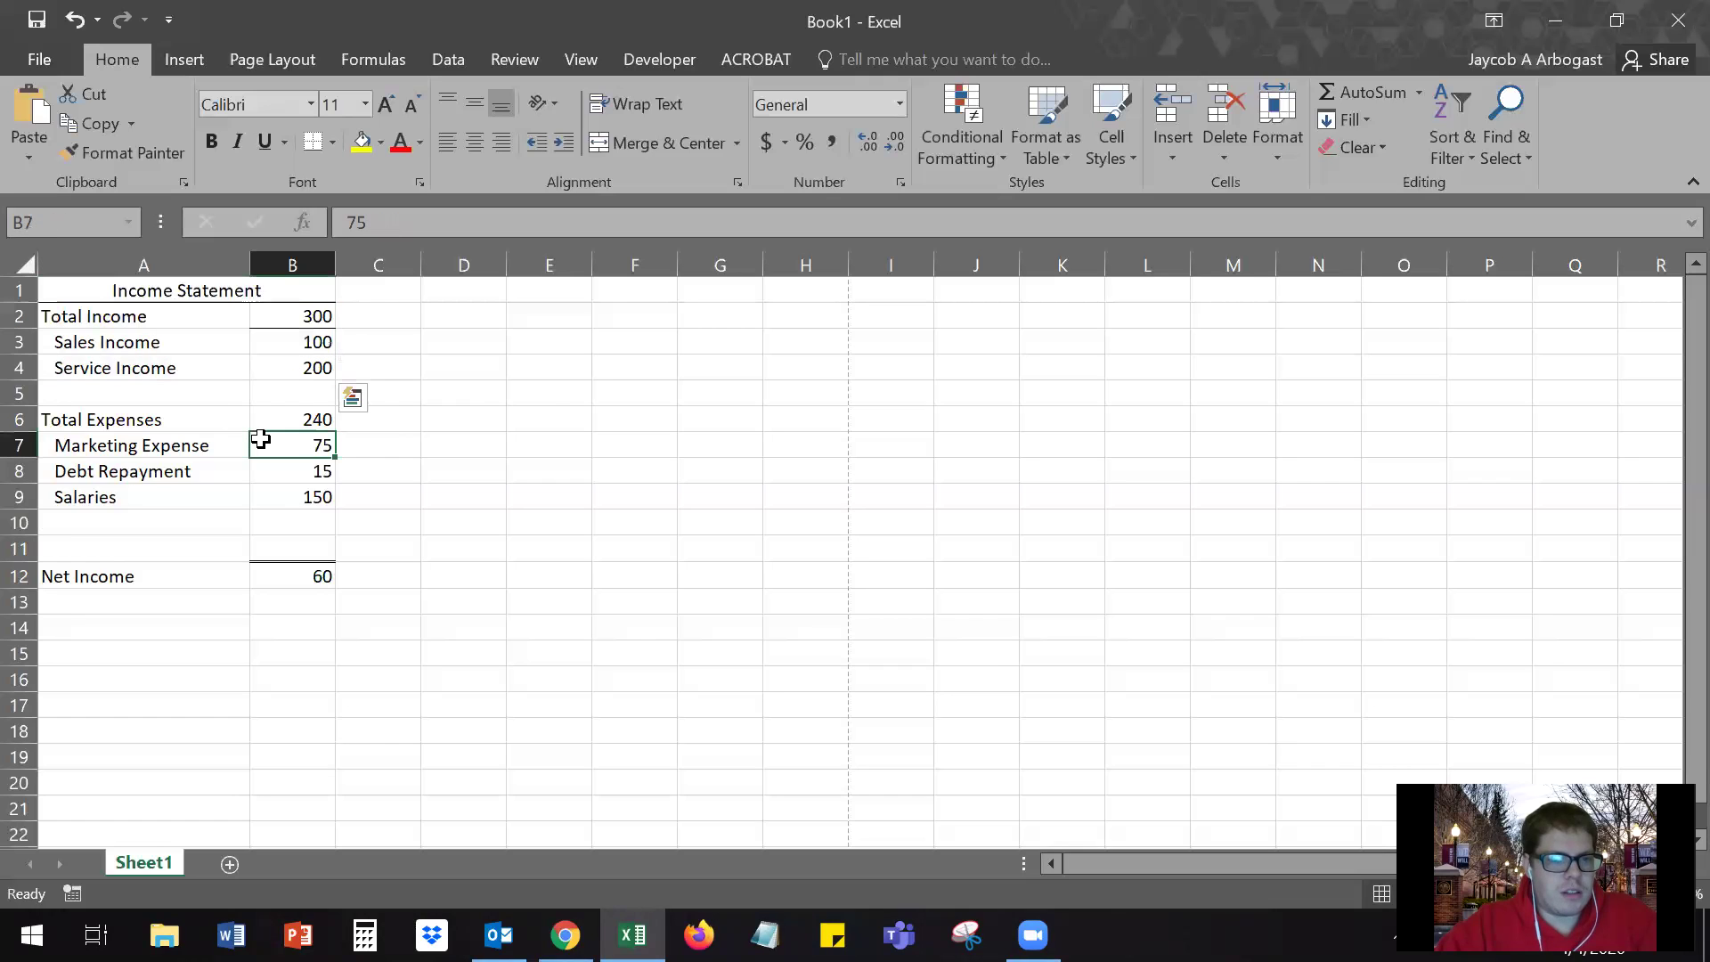
{"action": "left_click", "coordinate": [552, 400]}
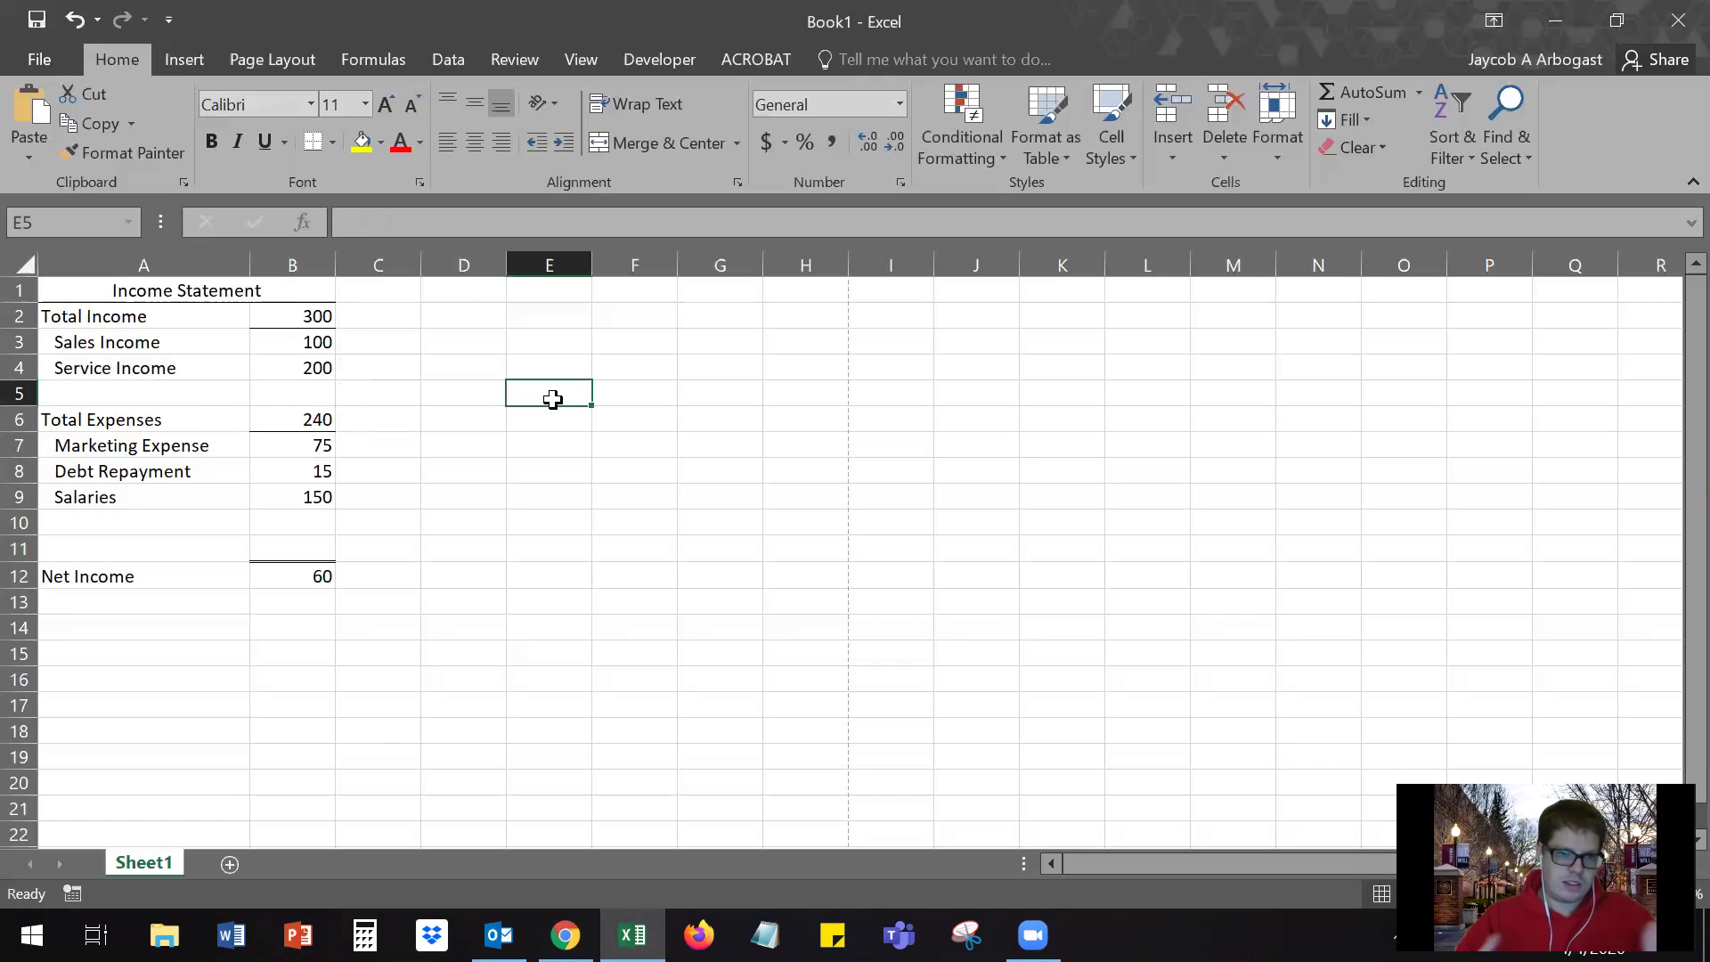